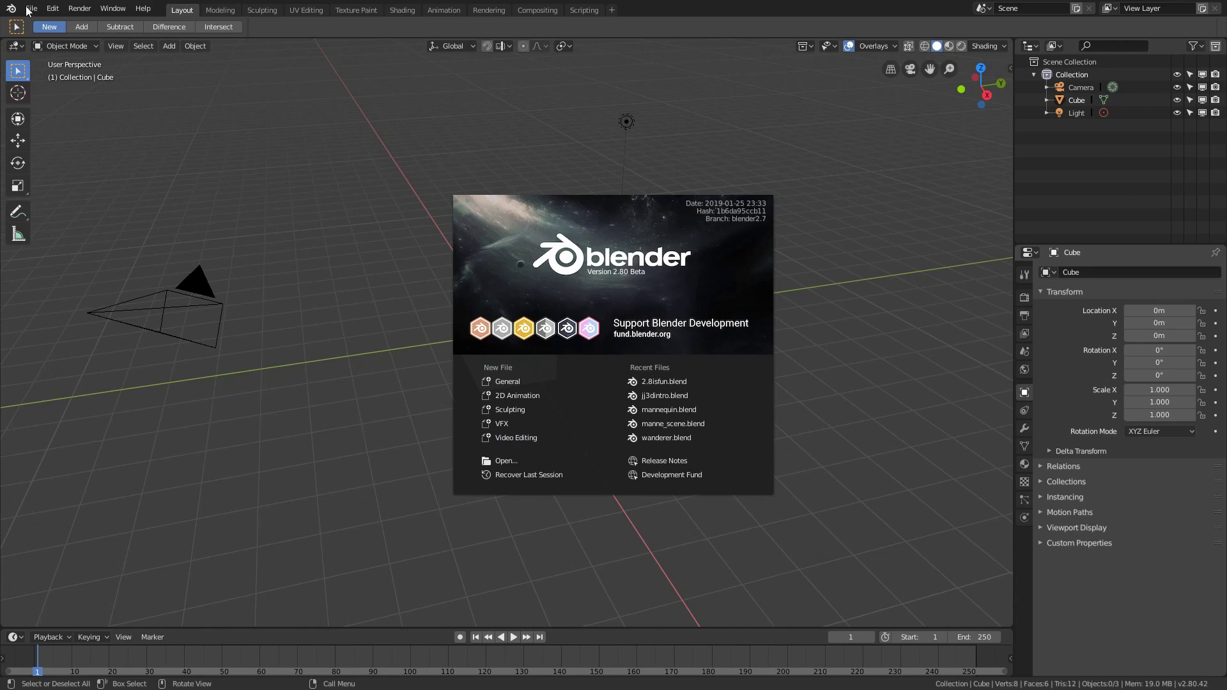
Step: Dismiss the splash screen and delete the default cube from the scene
click(435, 276)
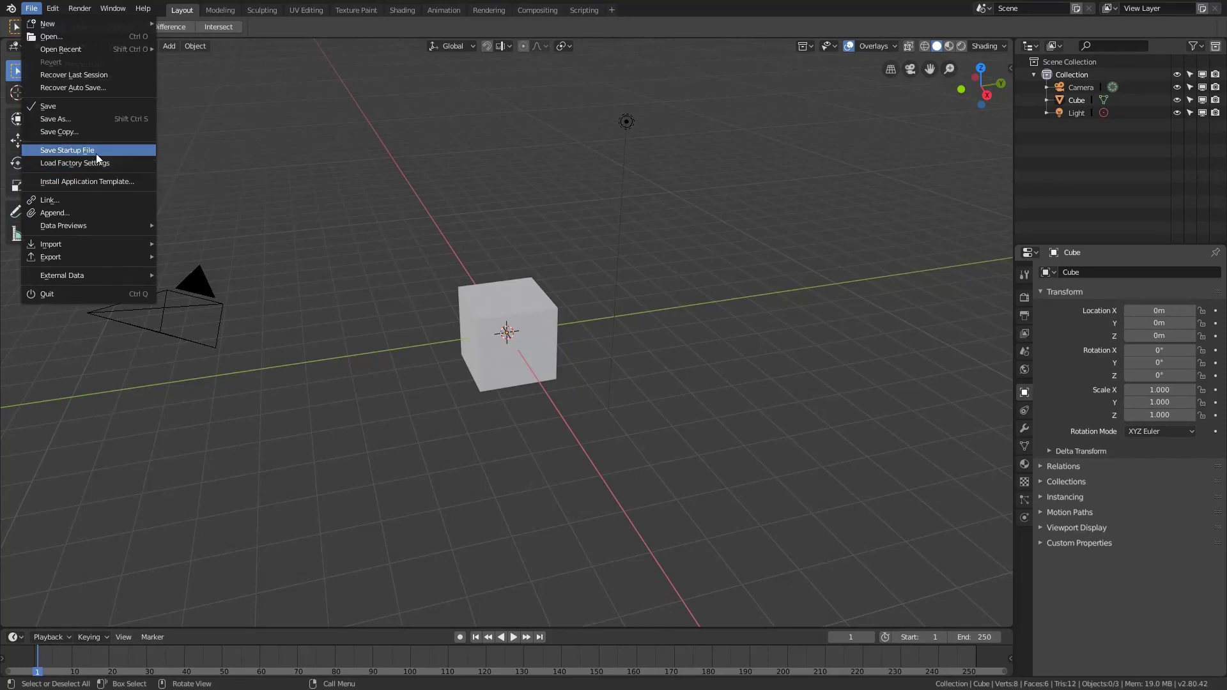
click(38, 8)
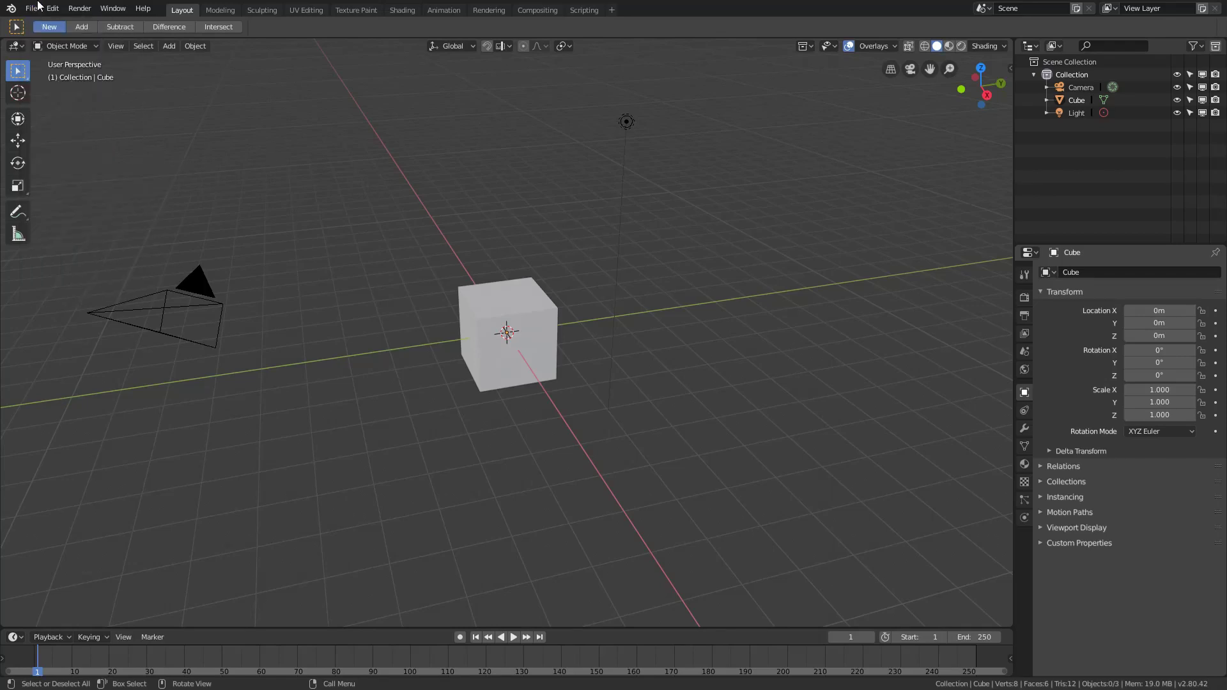
click(39, 8)
middle_drag(371, 245, 561, 251)
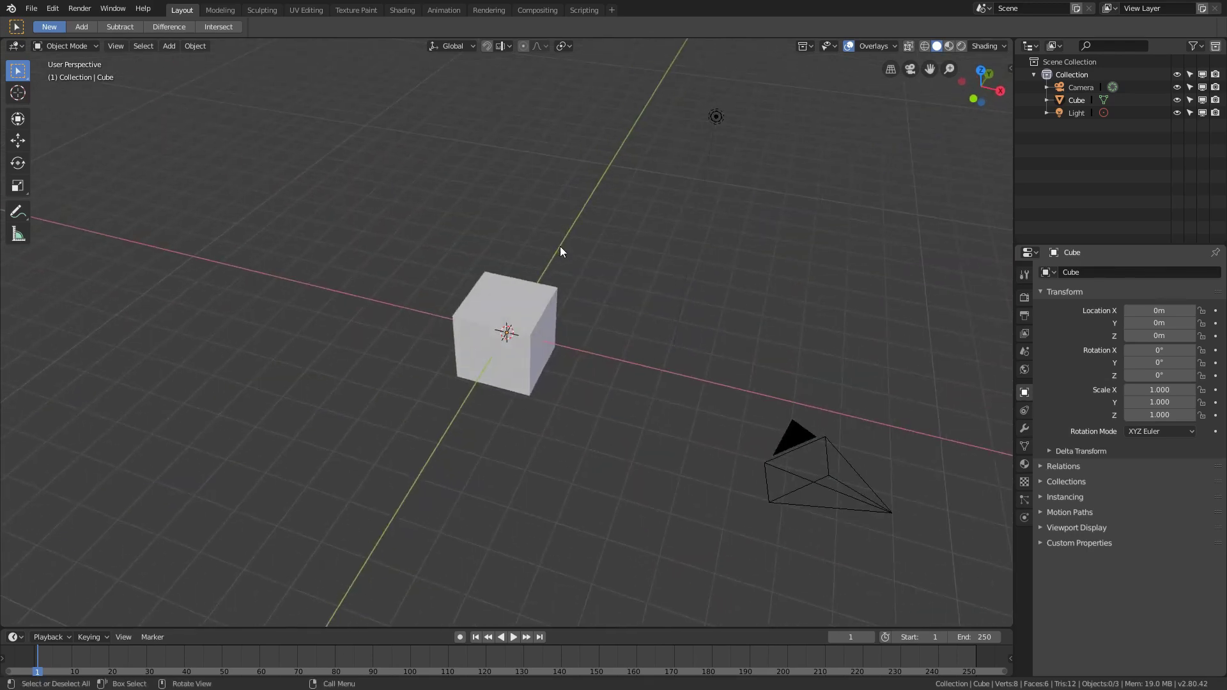
click(542, 307)
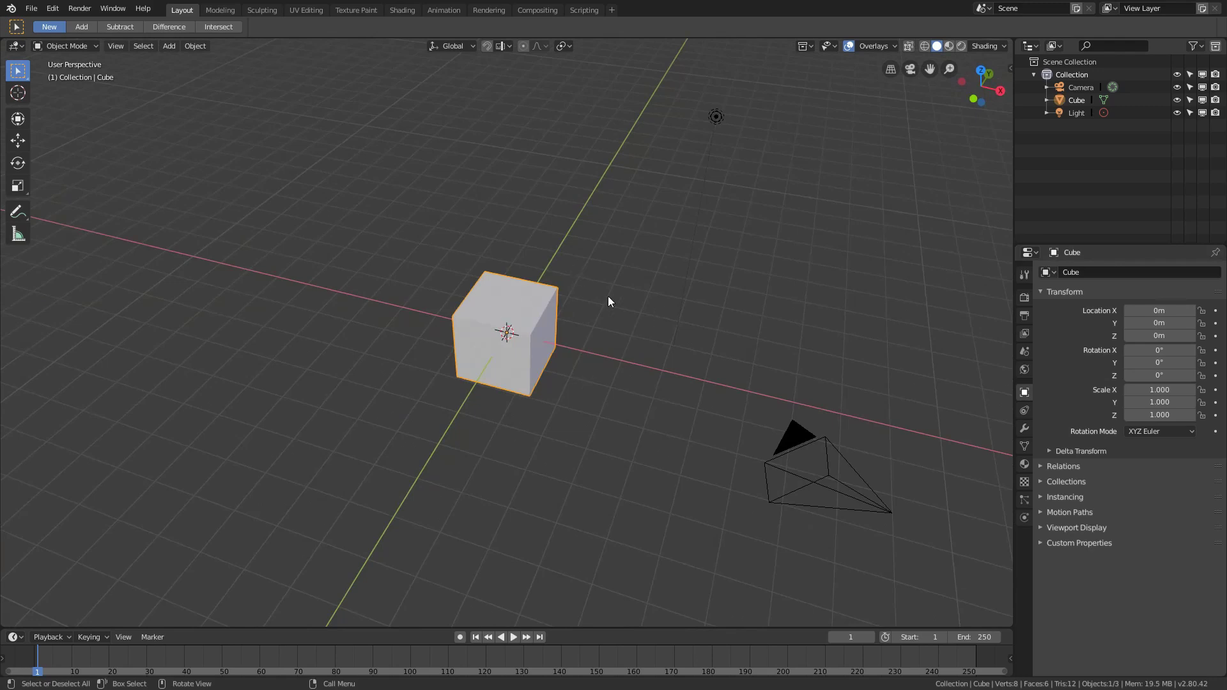
key(Delete)
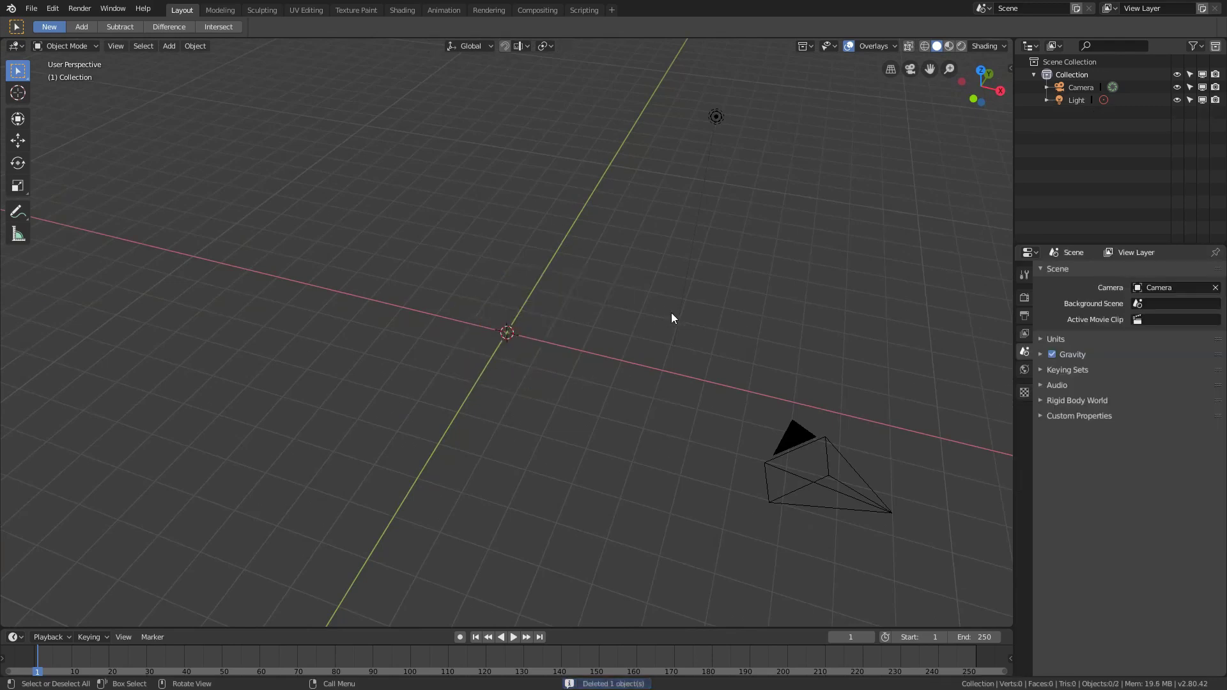
middle_drag(670, 313, 674, 289)
key(shift+a)
mouse_move(603, 286)
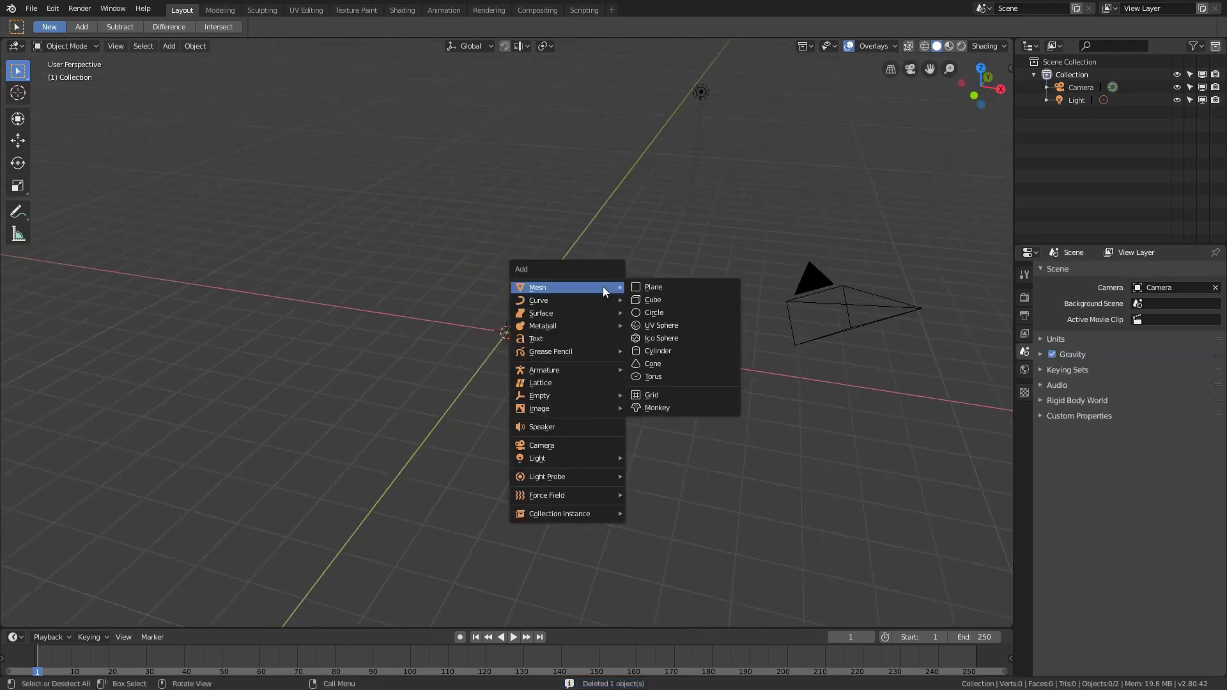
click(690, 286)
shift+middle_drag(641, 293, 652, 379)
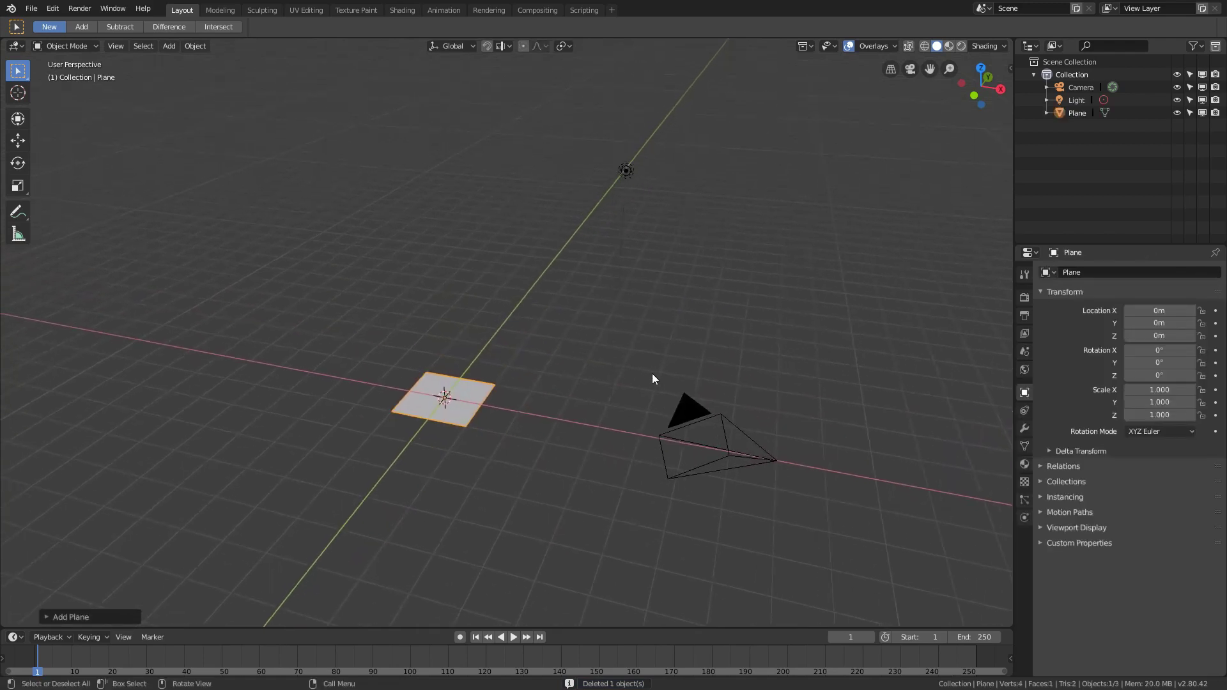
middle_drag(556, 386, 546, 233)
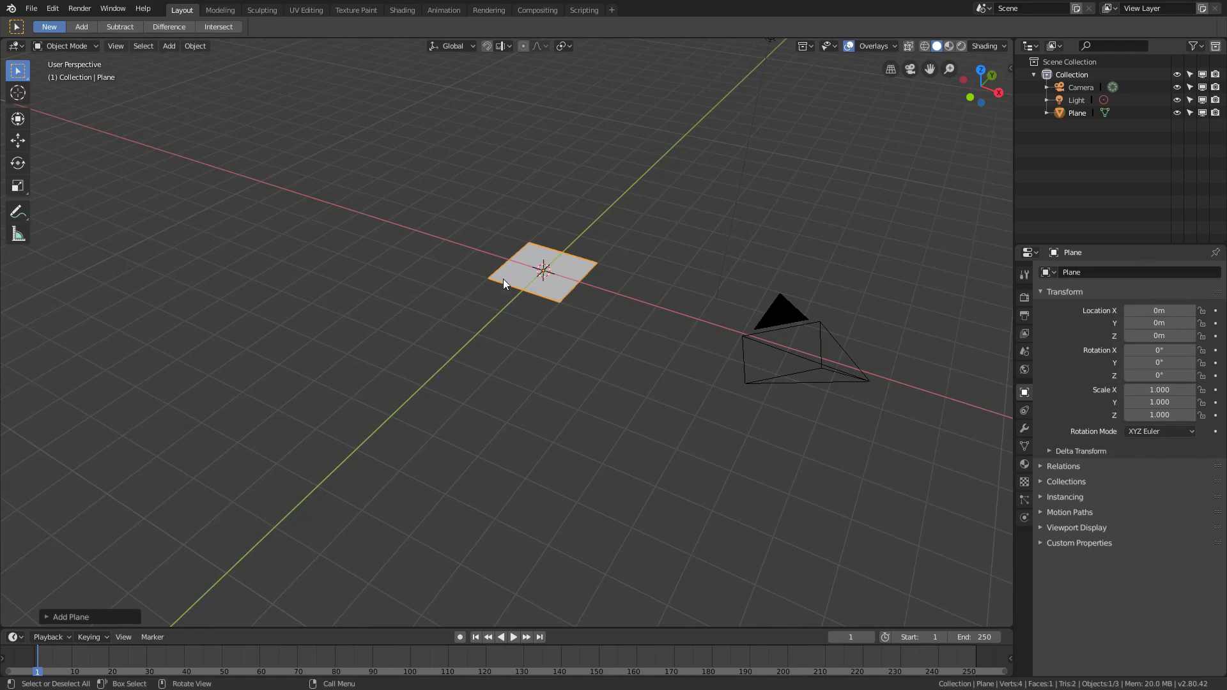
key(Delete)
Step: Add a text object at the world origin and rotate it 90° about the global X axis to stand upright
key(shift+a)
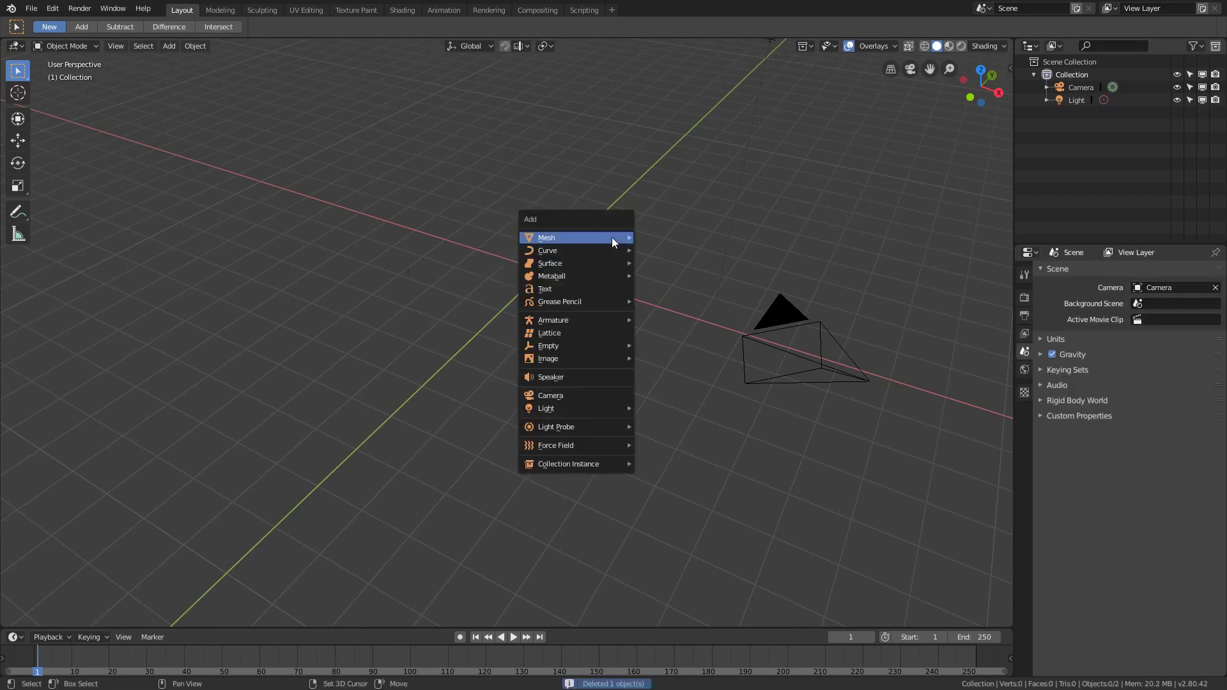
click(574, 287)
middle_drag(639, 189, 559, 271)
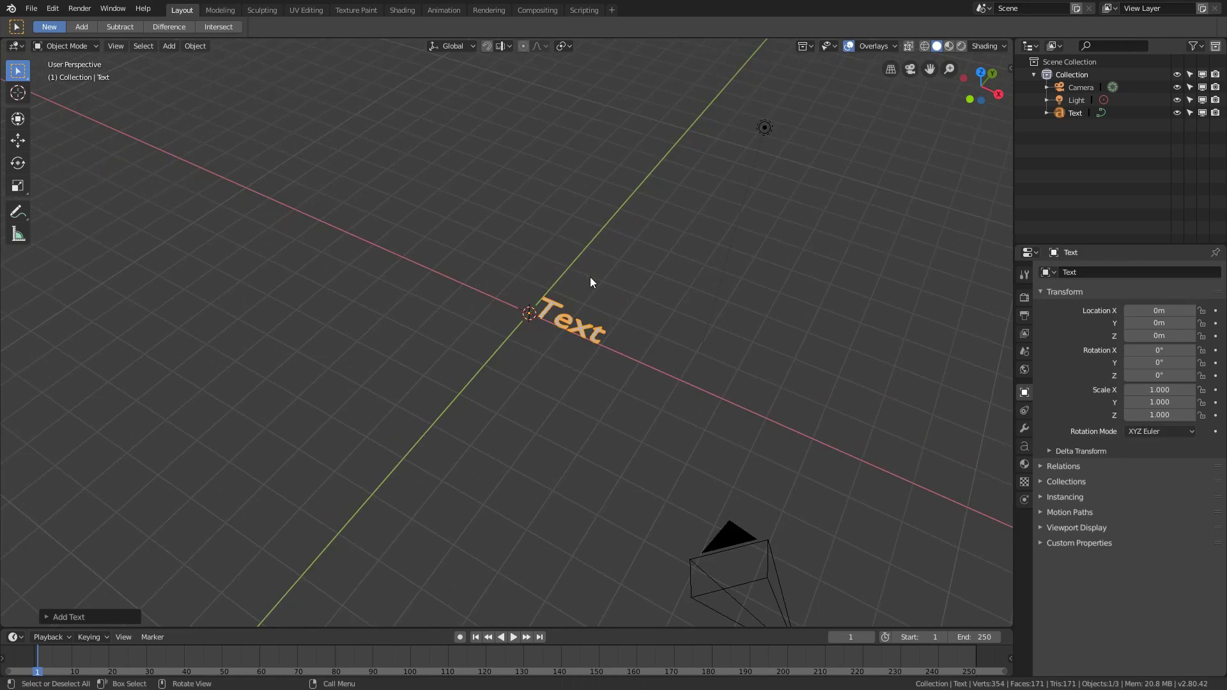
text(rx90)
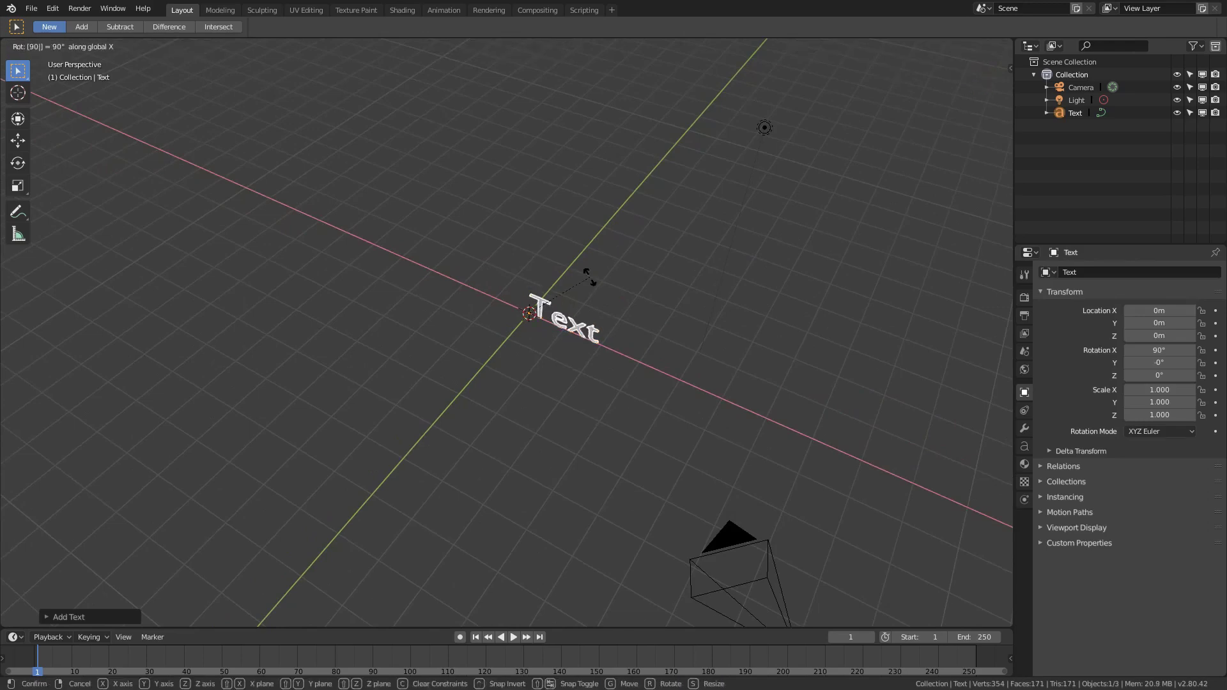
key(Return)
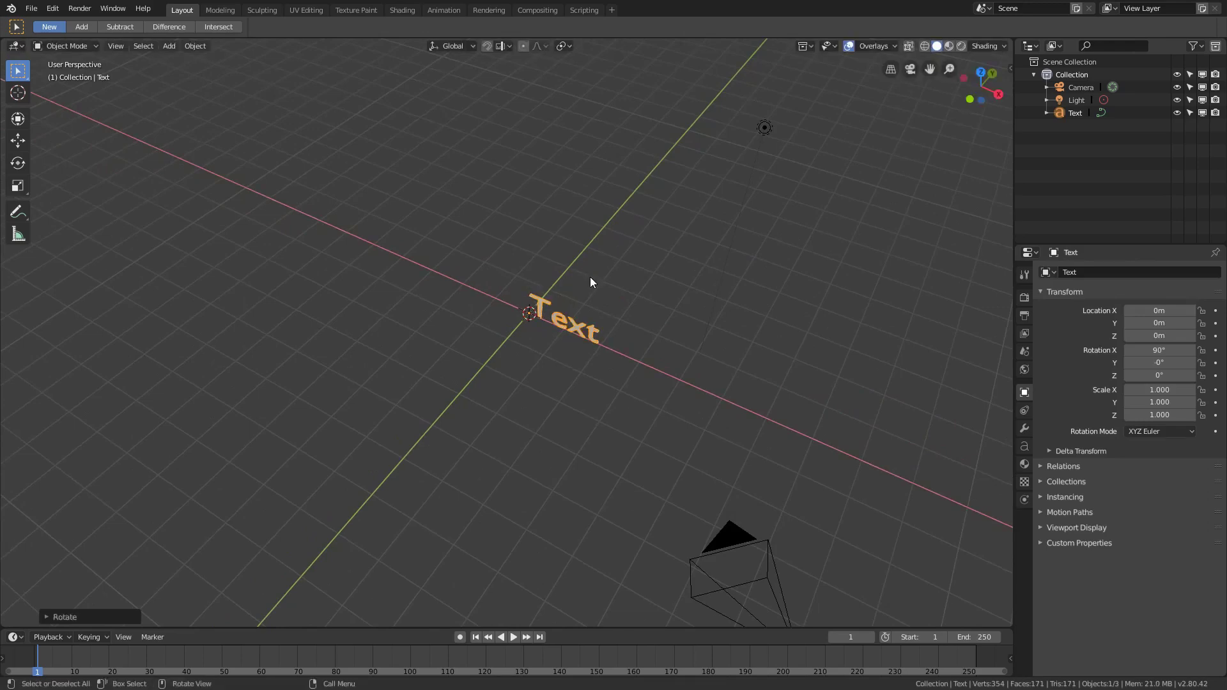
middle_drag(734, 301, 502, 217)
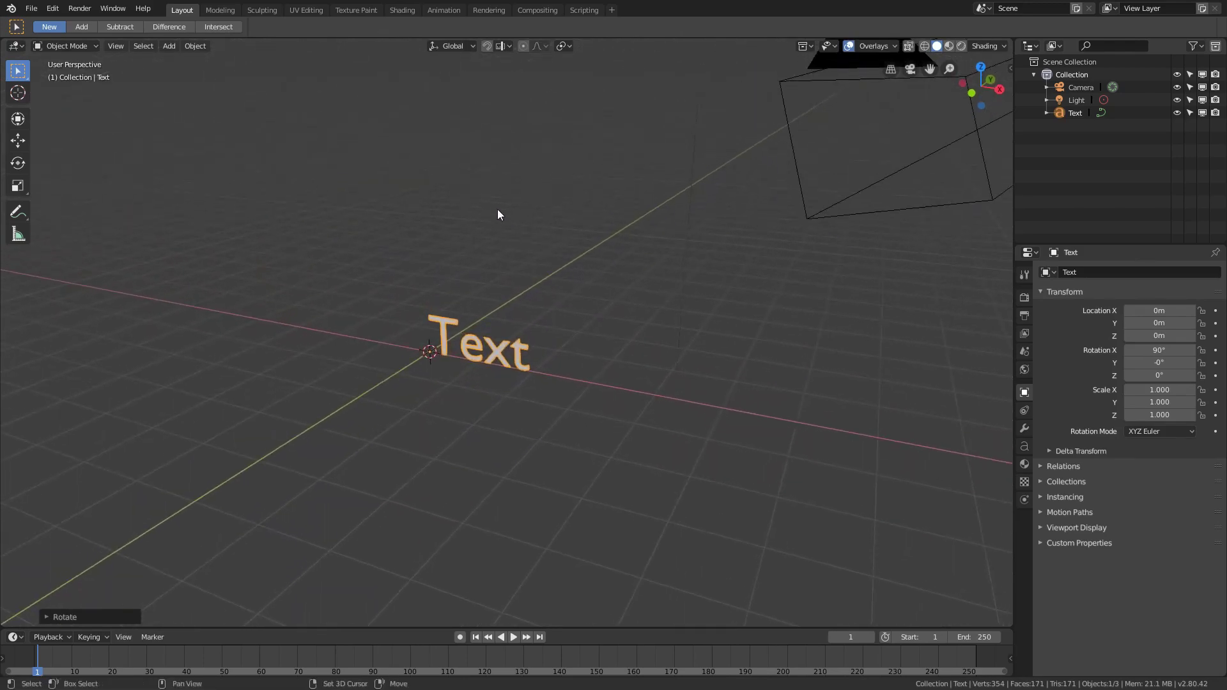
drag(539, 224, 594, 274)
drag(508, 161, 575, 264)
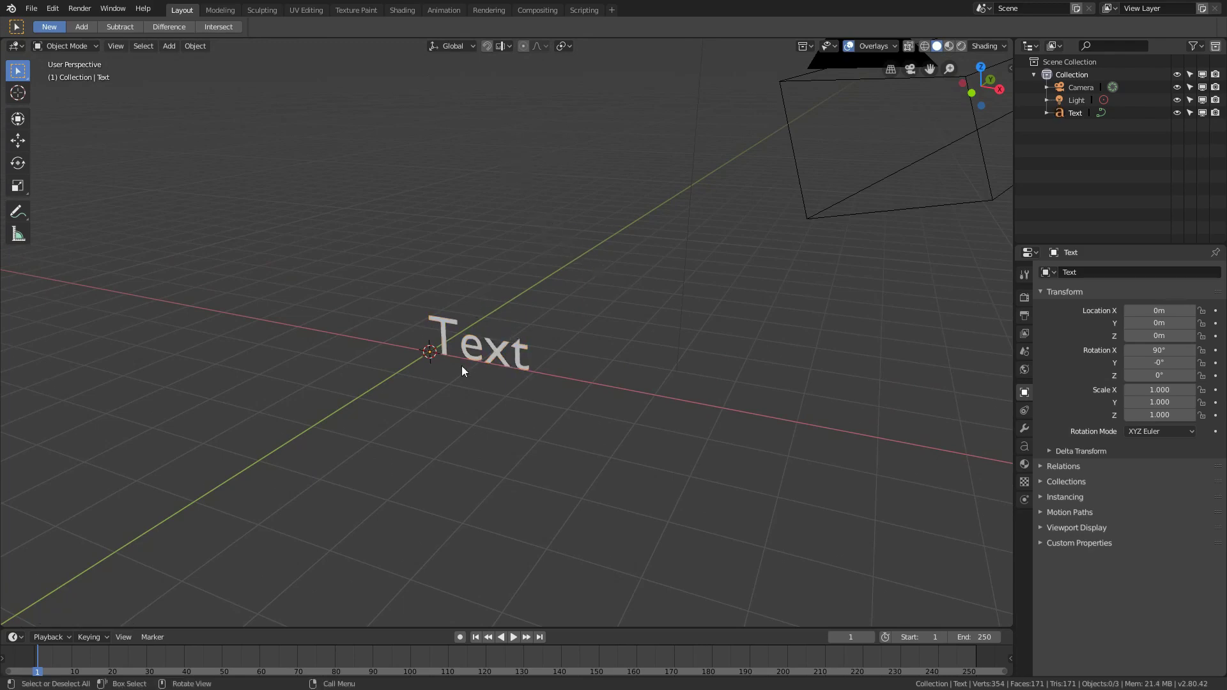
click(517, 356)
click(595, 328)
shift+middle_drag(550, 315, 509, 330)
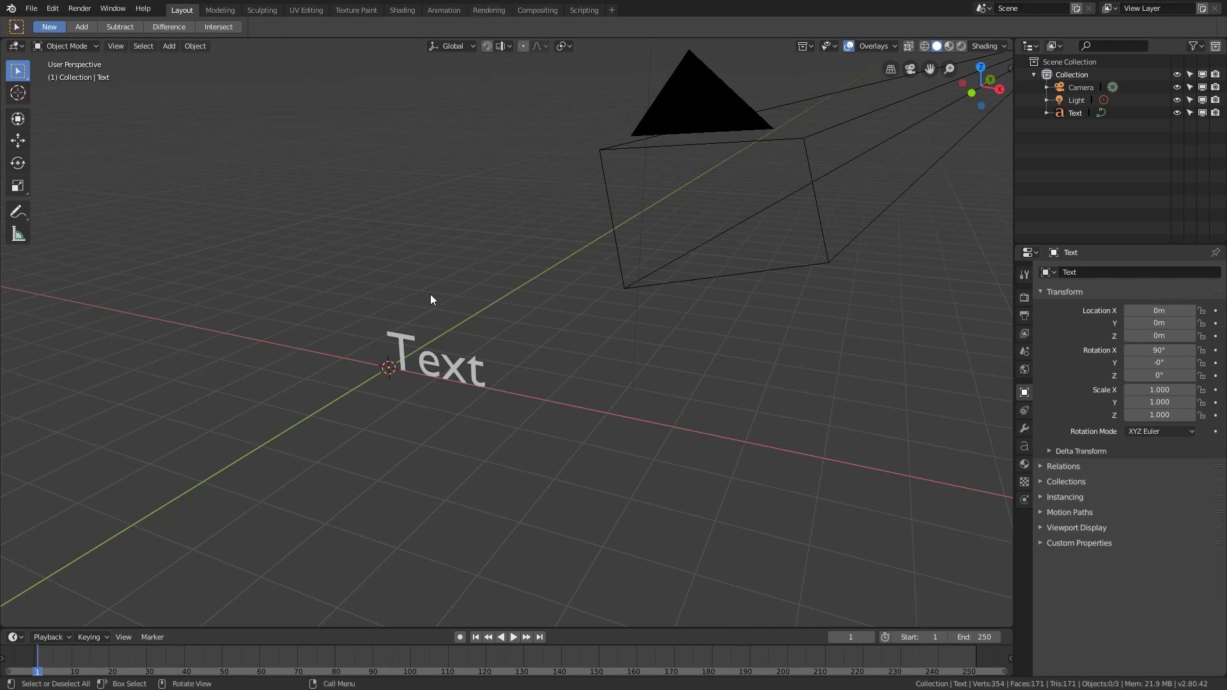
click(451, 363)
click(389, 268)
right_click(367, 255)
right_click(182, 392)
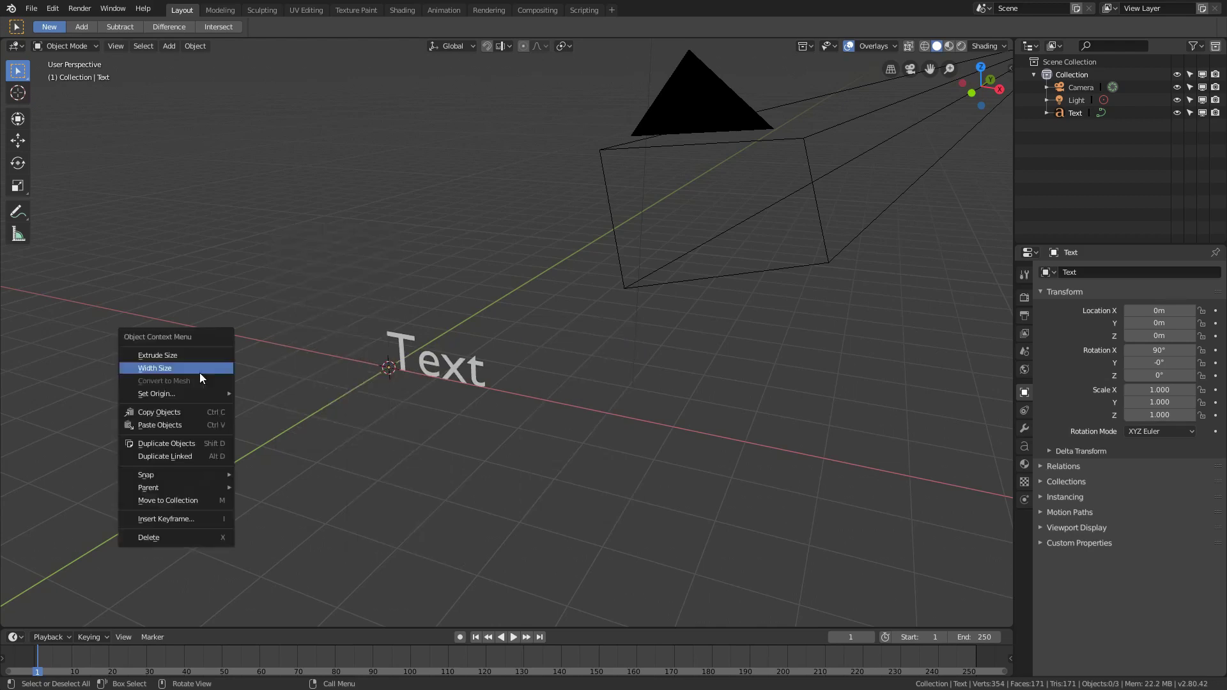
click(449, 374)
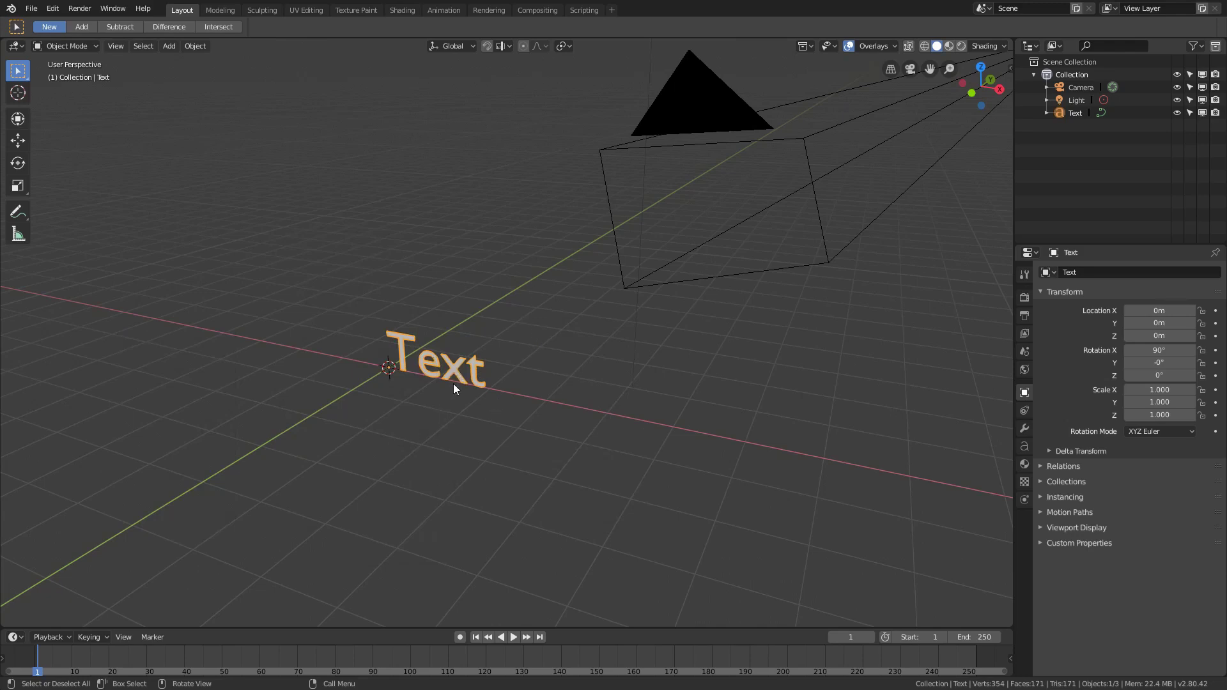
right_click(455, 366)
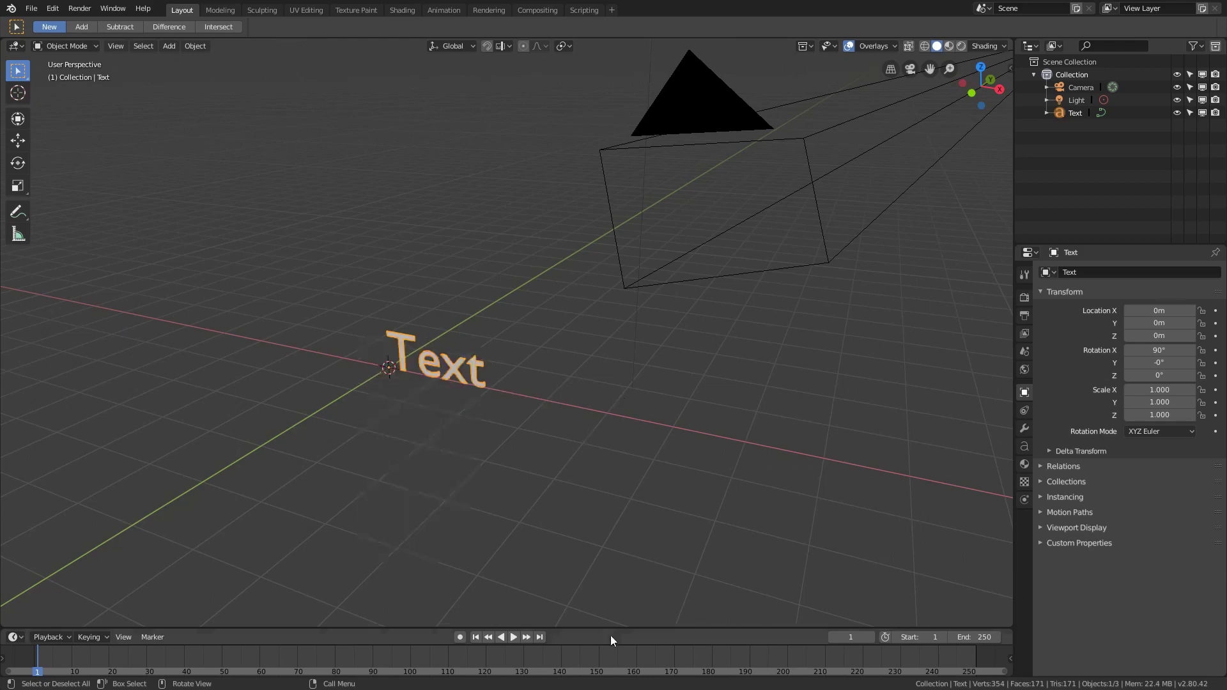
click(600, 516)
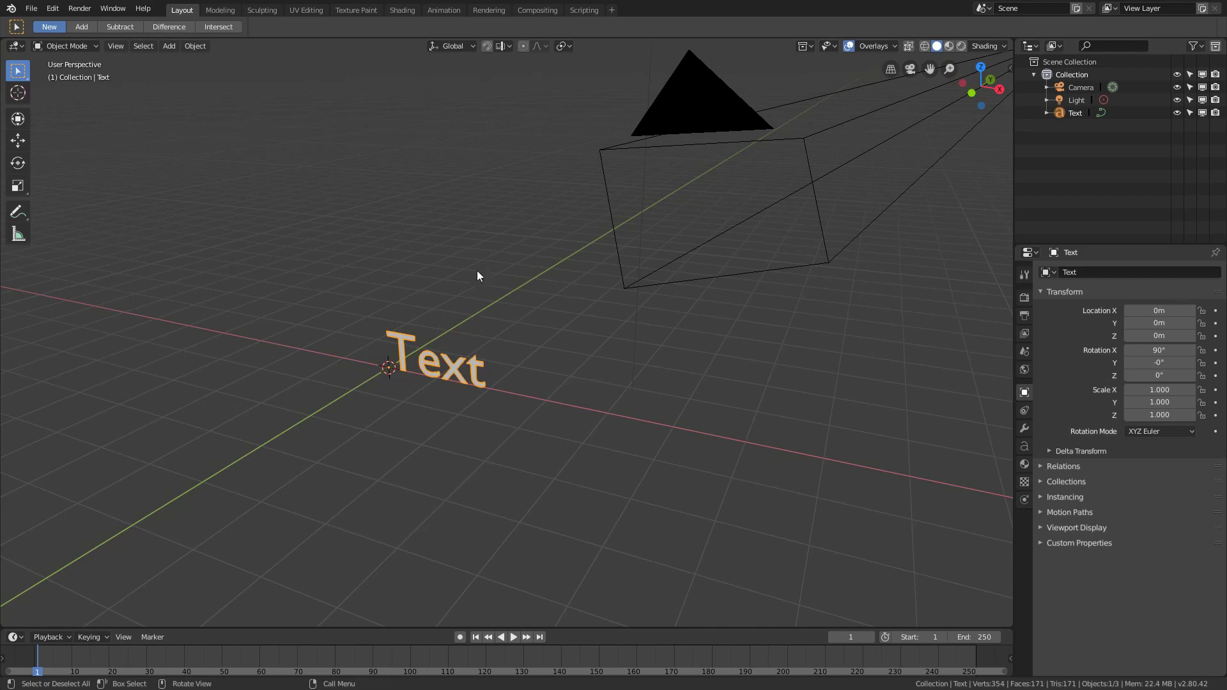
Step: Replace the text object's default wording with "2.8 BABY!" in Edit Mode and return to Object Mode
mouse_move(461, 230)
middle_down()
mouse_move(490, 222)
mouse_move(479, 244)
middle_up()
scroll(492, 224, up, 4)
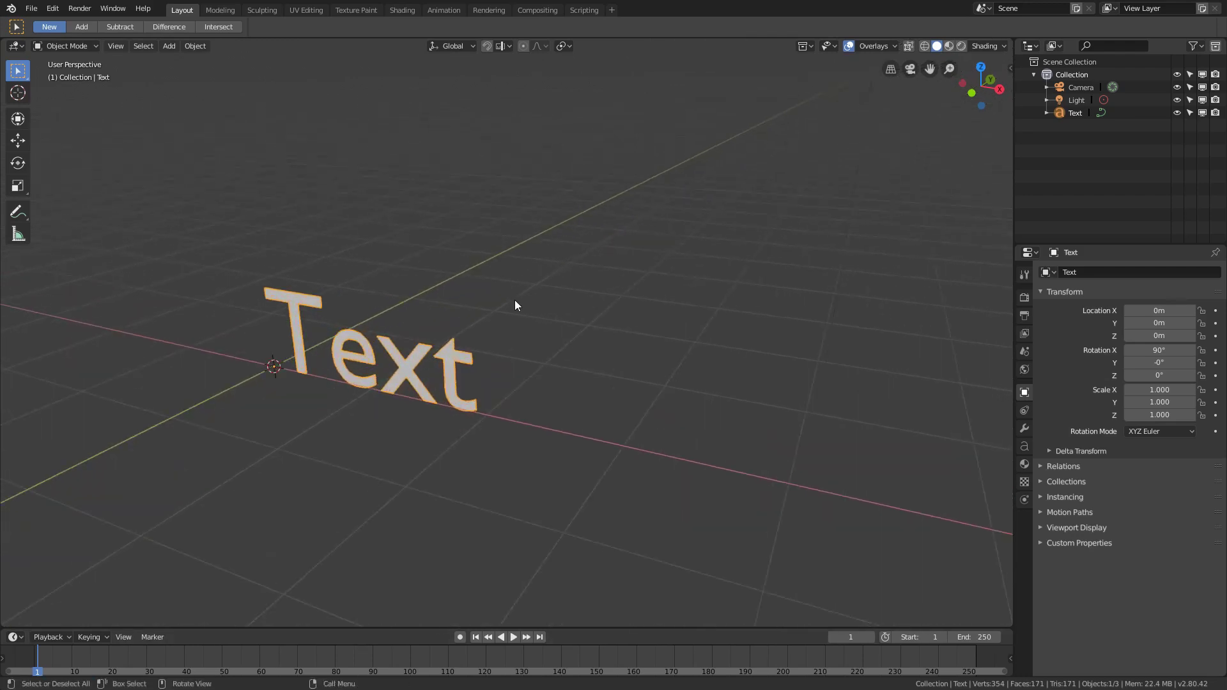
key(Tab)
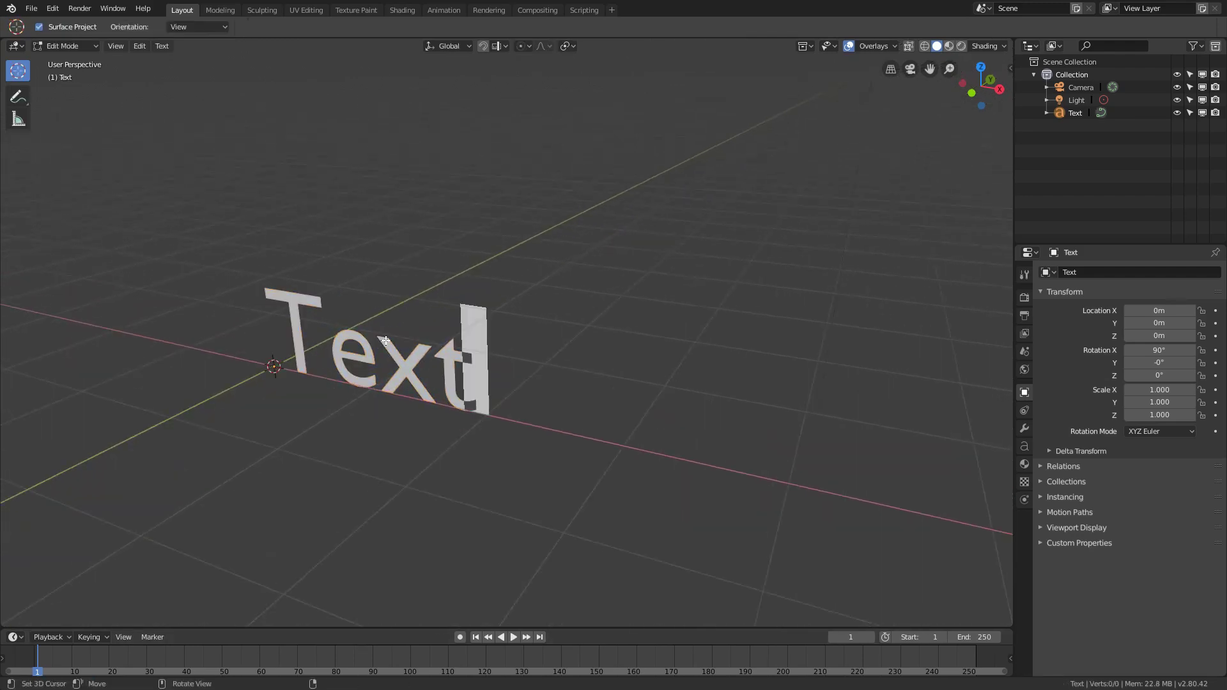
key(BackSpace)
key(BackSpace)
key(BackSpace)
key(BackSpace)
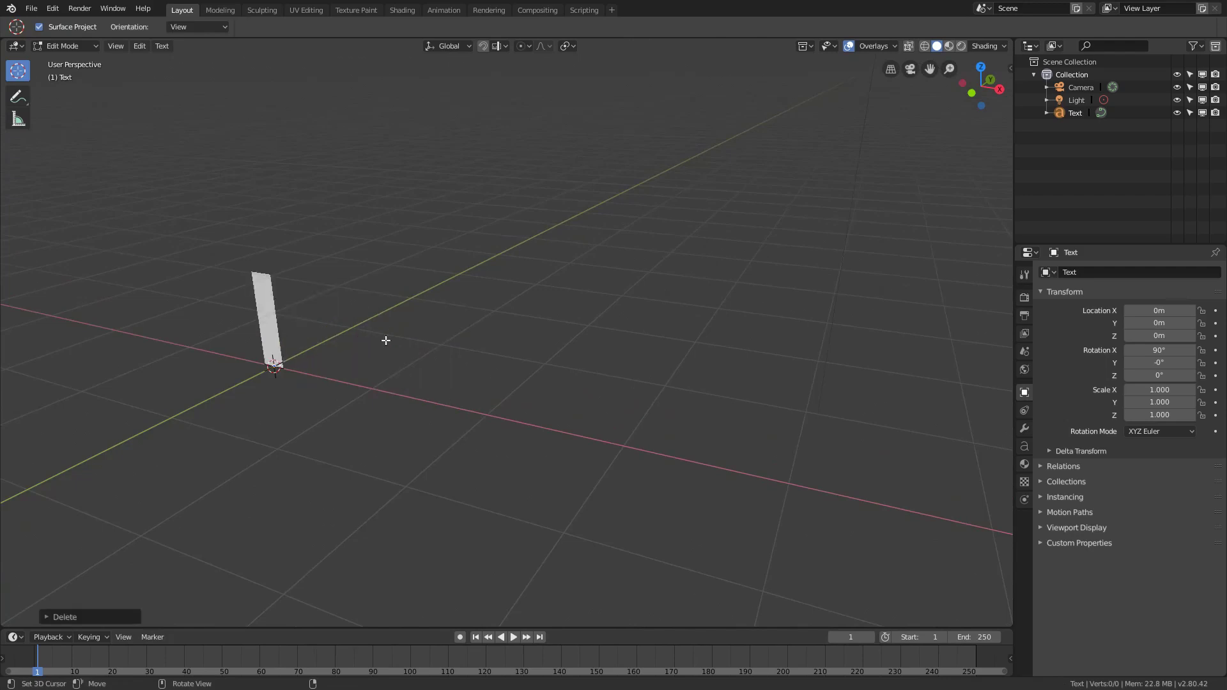
text(2.81)
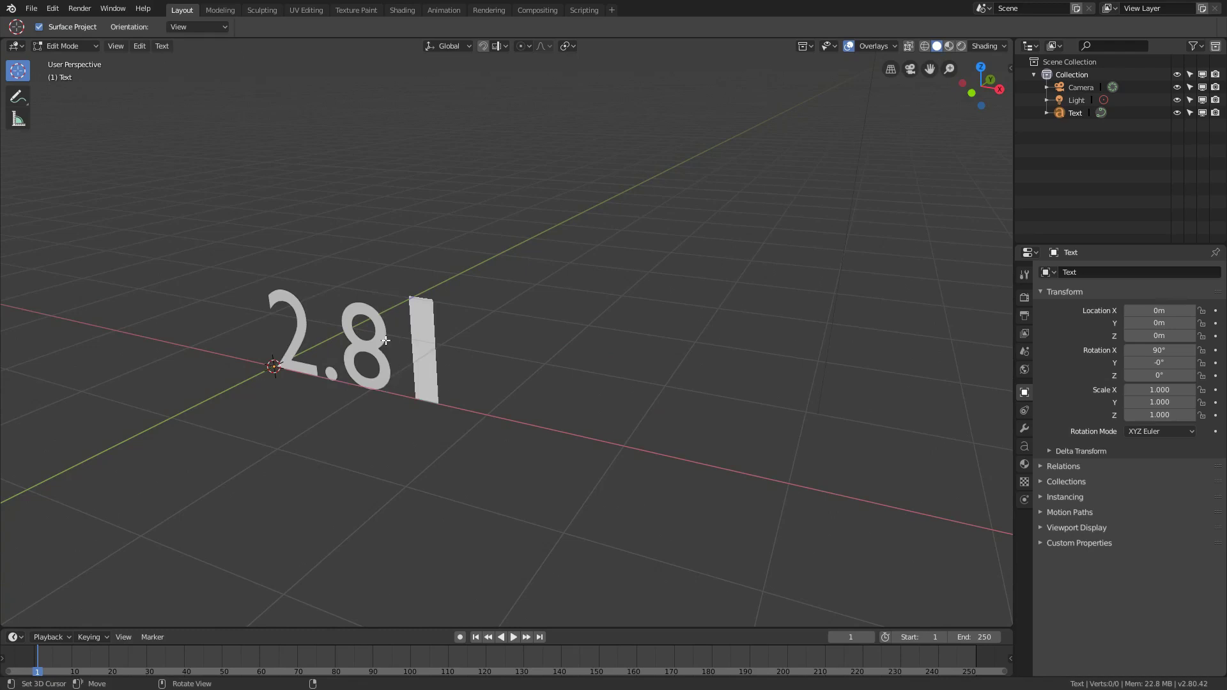
text( BSAB)
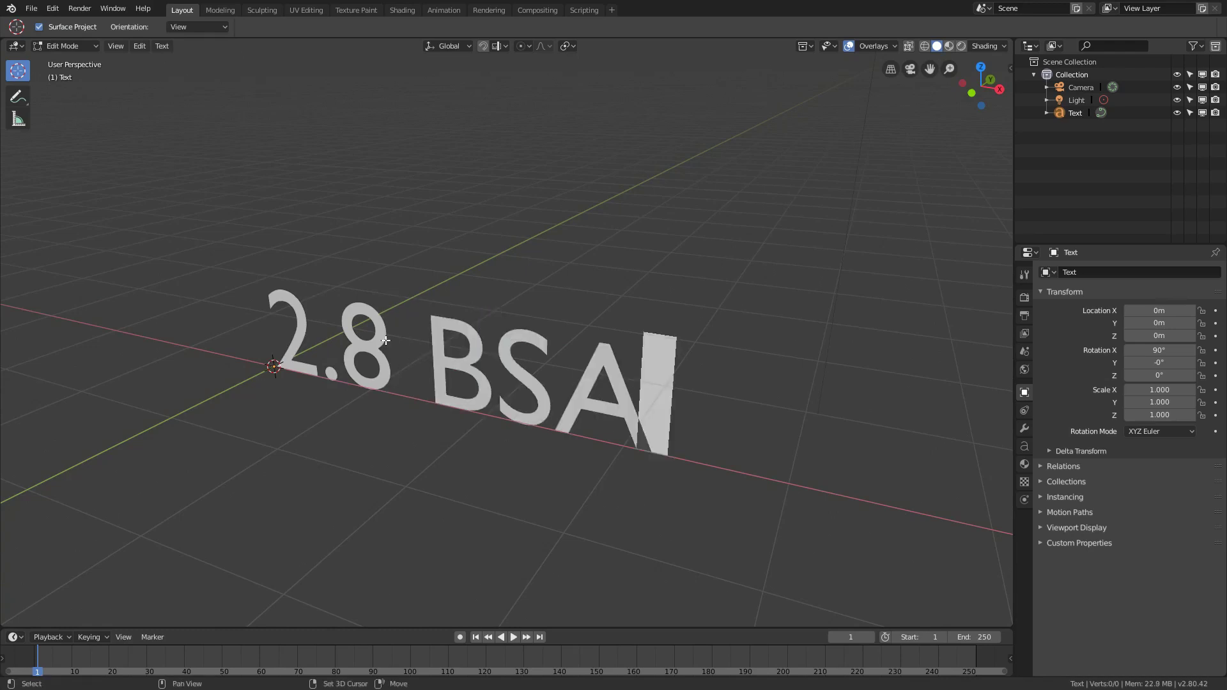
key(BackSpace)
key(BackSpace)
key(BackSpace)
text(ABY)
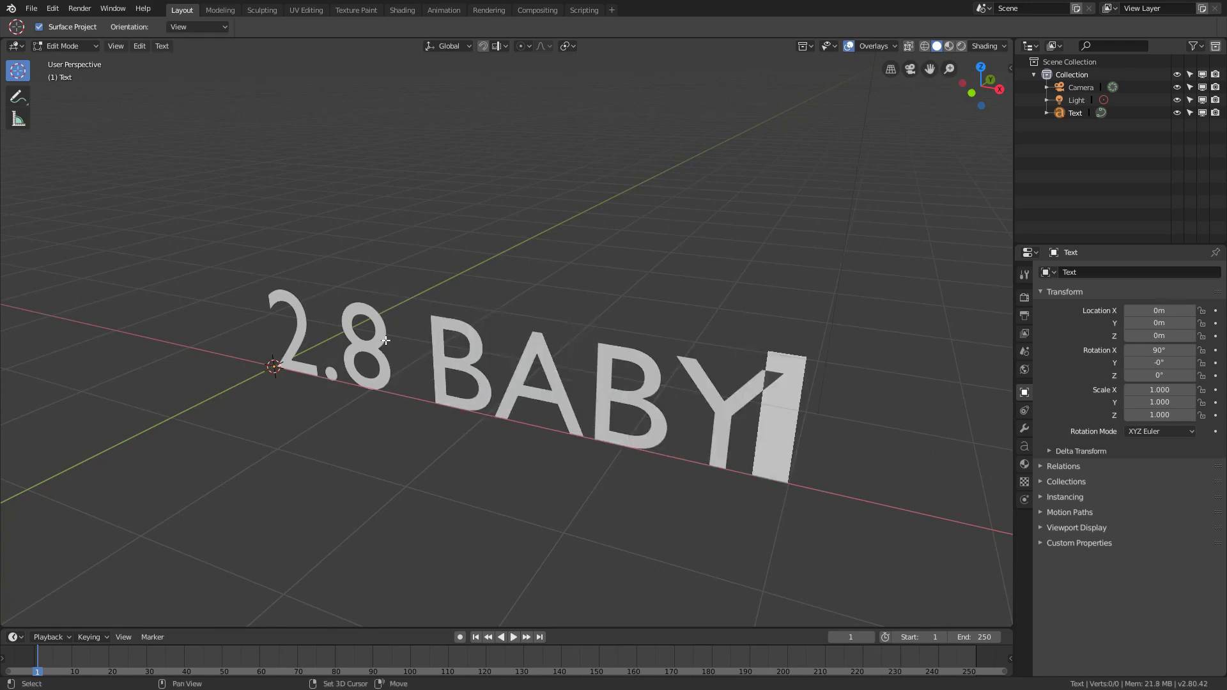
text(!)
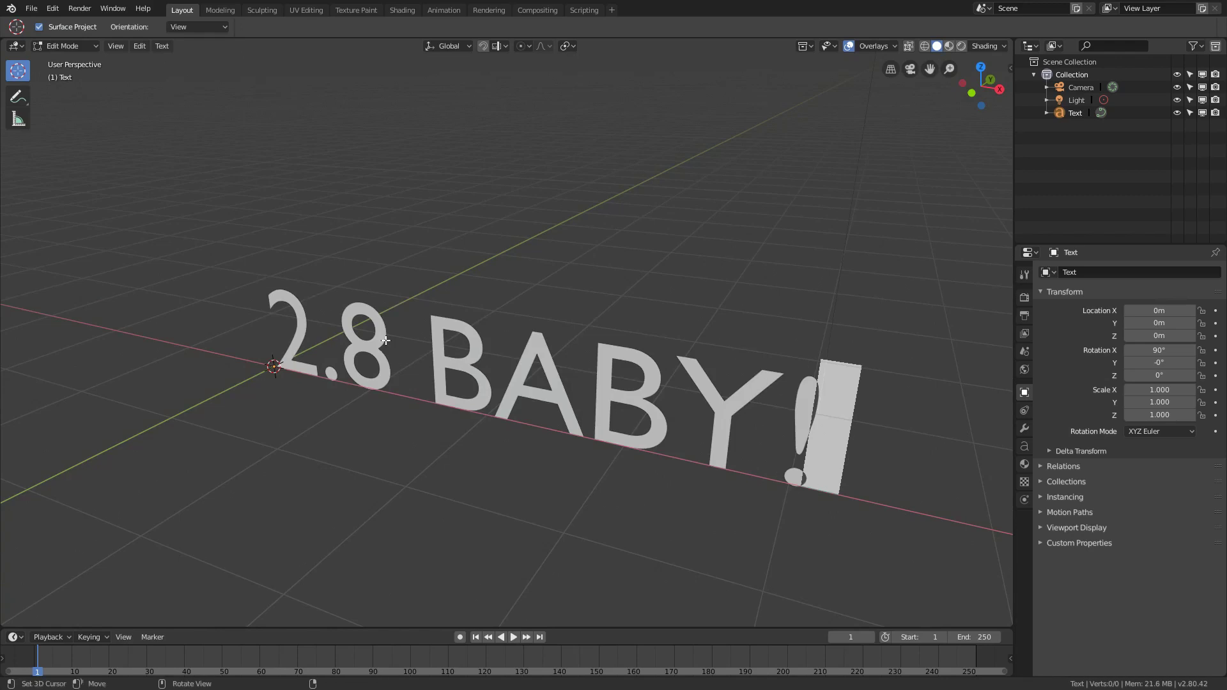
key(Tab)
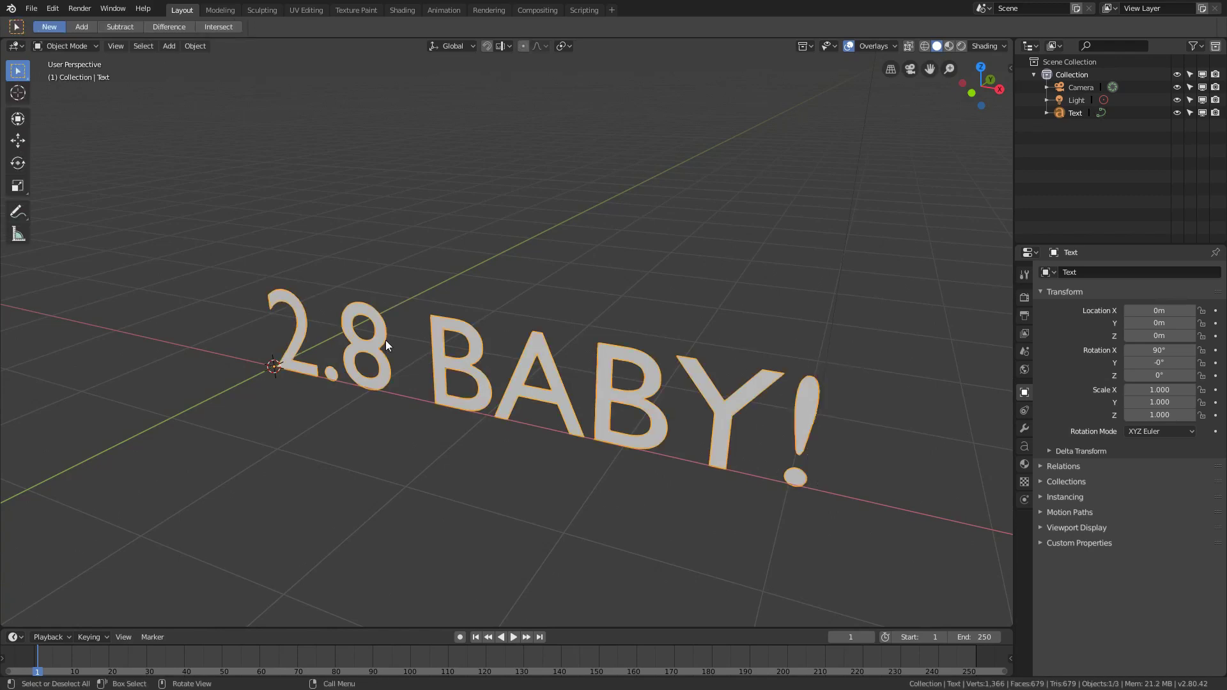
Step: Bring up the text object's data properties and look through its font and paragraph settings
click(1025, 446)
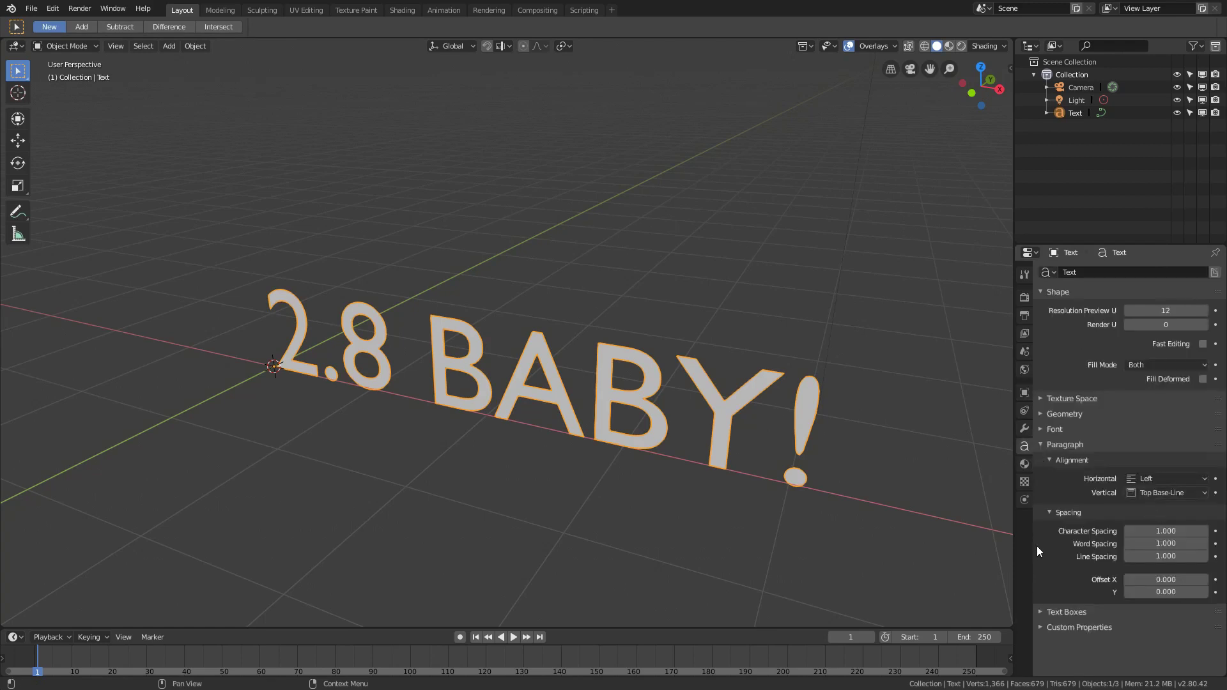
click(1084, 424)
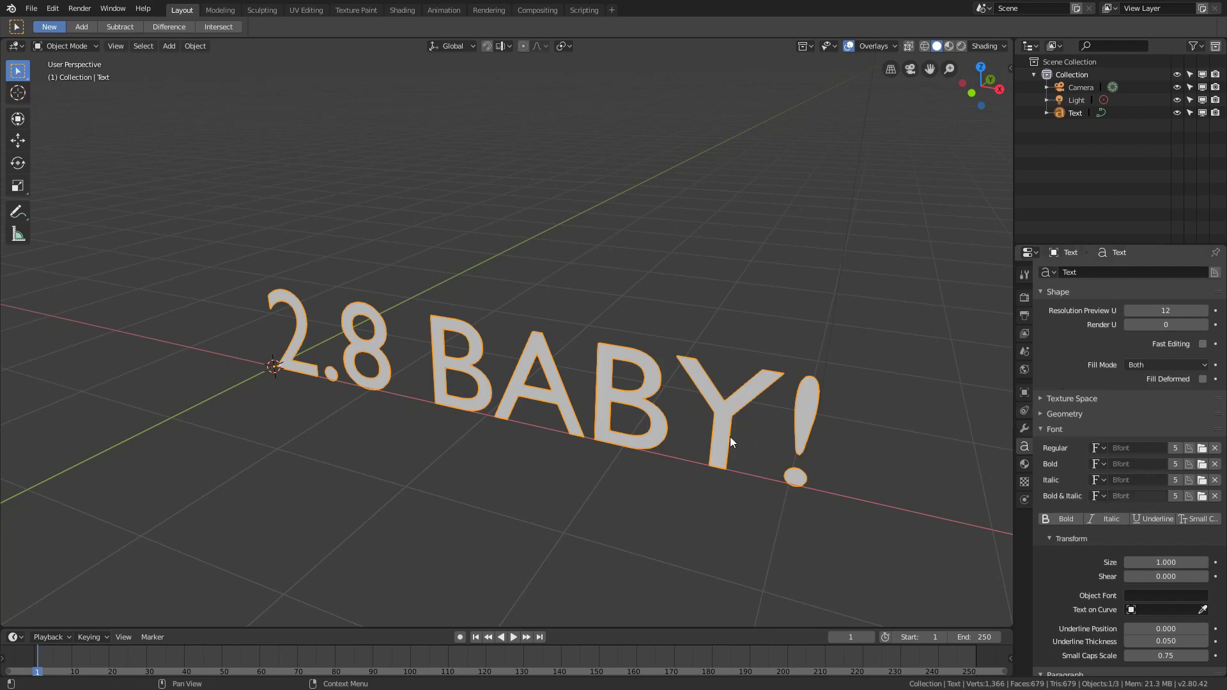
scroll(1093, 429, down, 5)
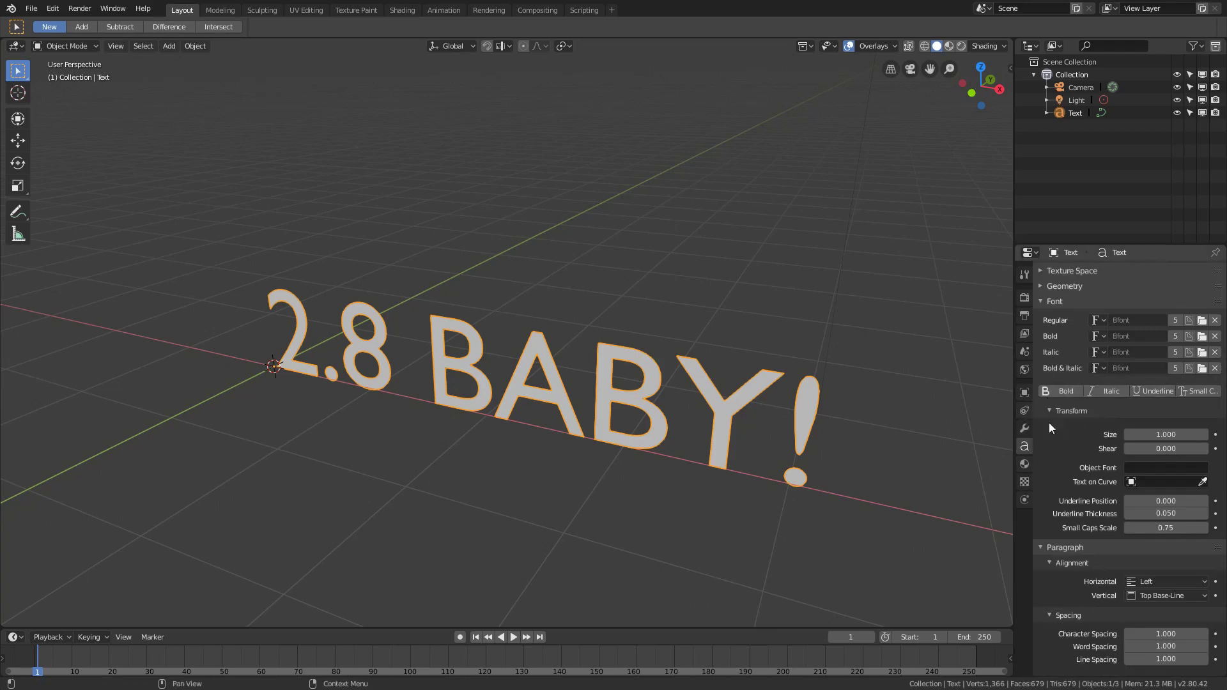
scroll(1117, 404, down, 2)
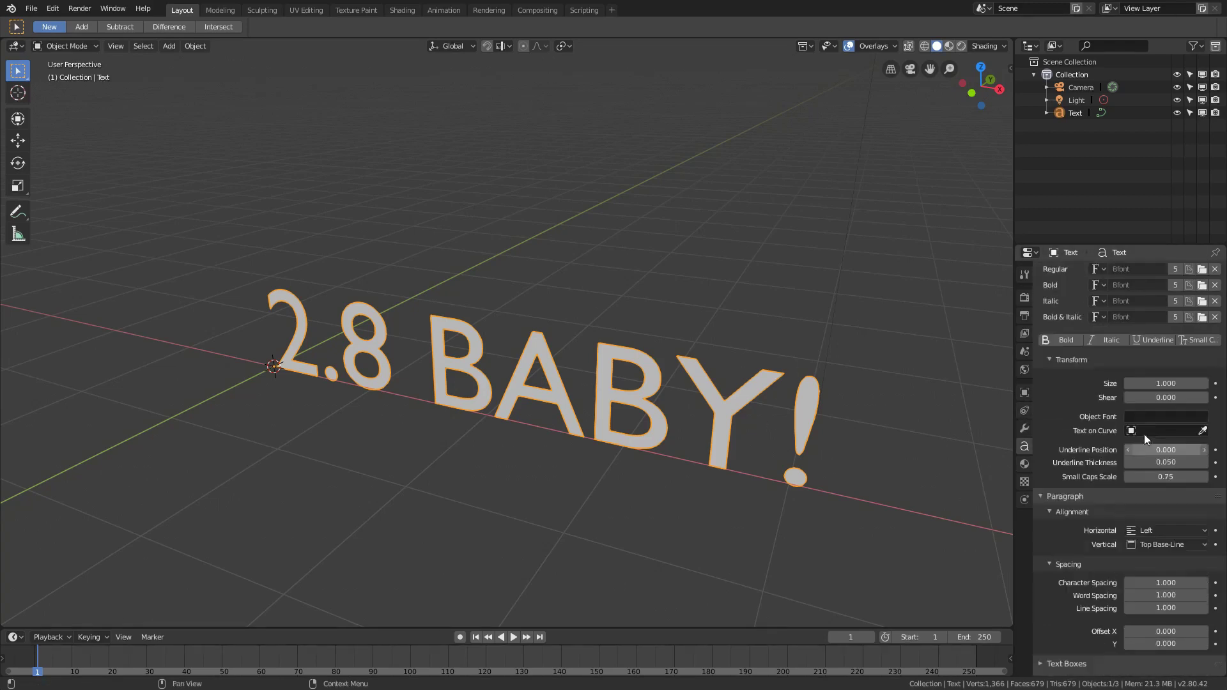
scroll(1114, 457, up, 7)
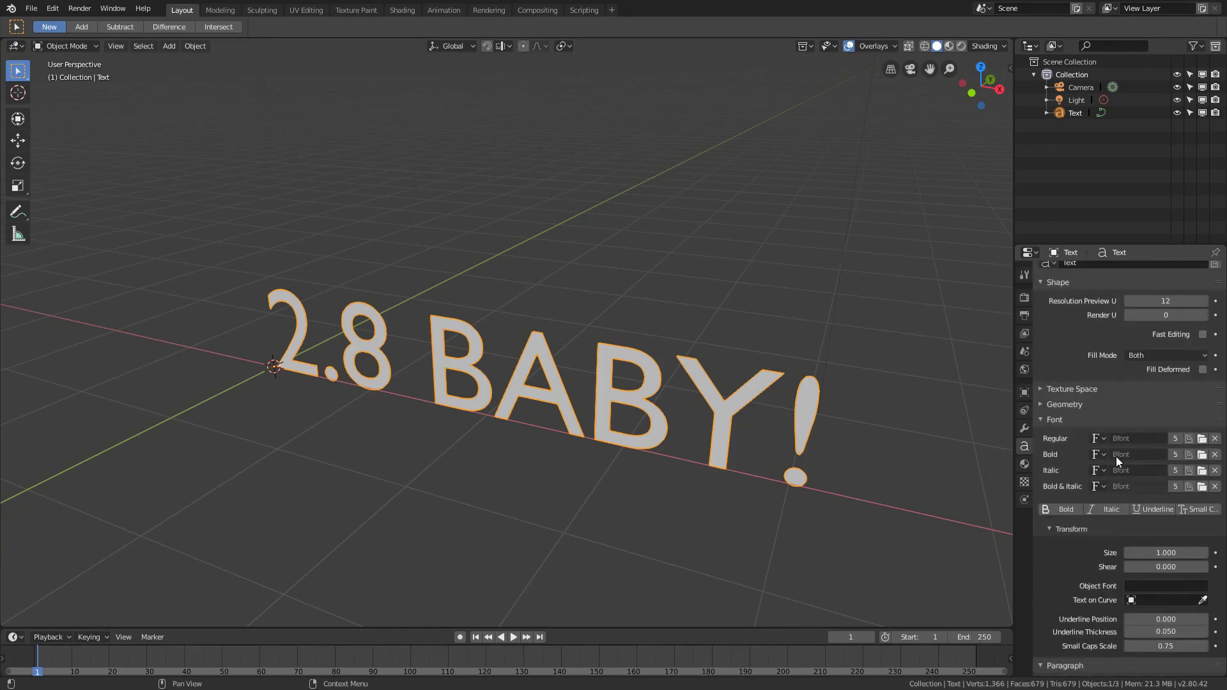
Step: Expand the text's Geometry settings and set its Extrude depth to 0.09 m
click(1055, 414)
scroll(830, 313, down, 2)
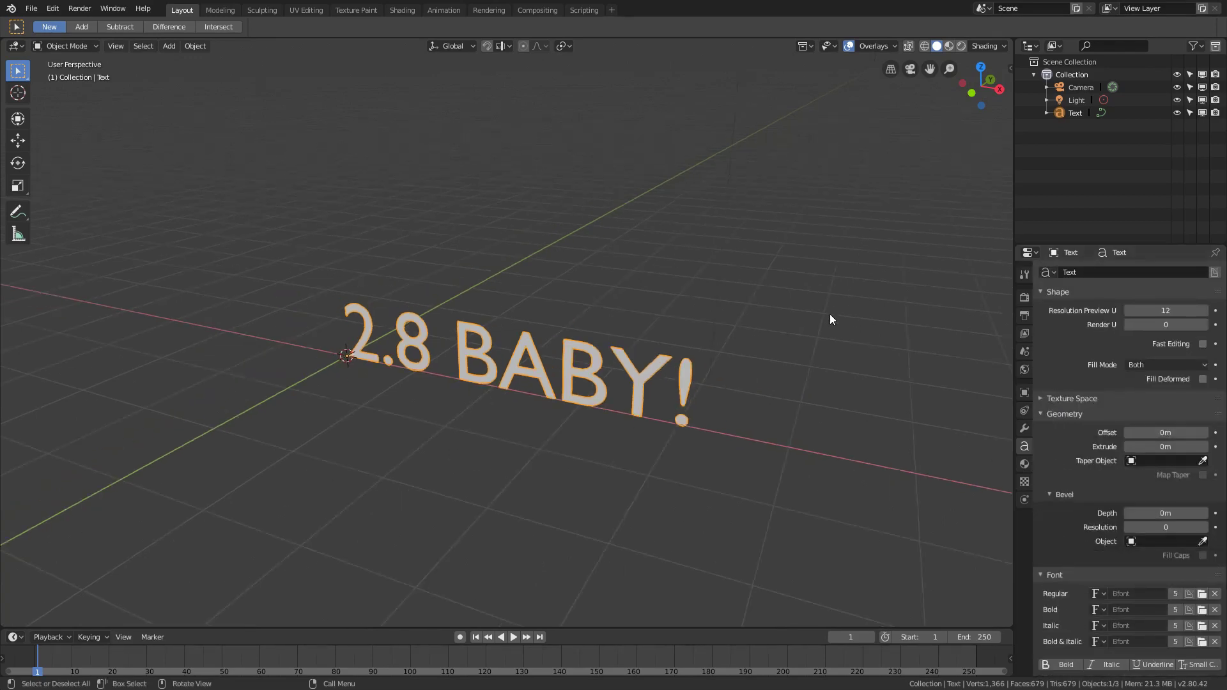
middle_drag(840, 365, 903, 325)
scroll(902, 325, up, 3)
middle_drag(879, 278, 684, 318)
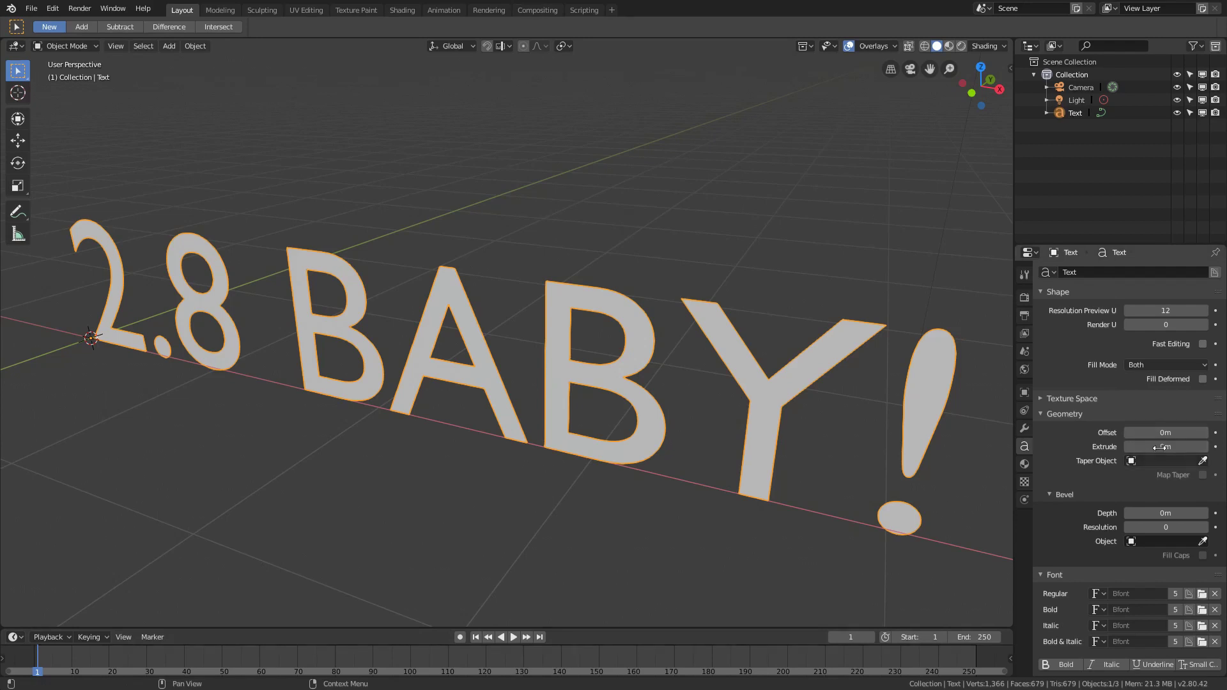
mouse_move(1155, 447)
mouse_down()
mouse_move(1171, 449)
mouse_move(1154, 450)
mouse_up()
middle_drag(665, 347, 799, 357)
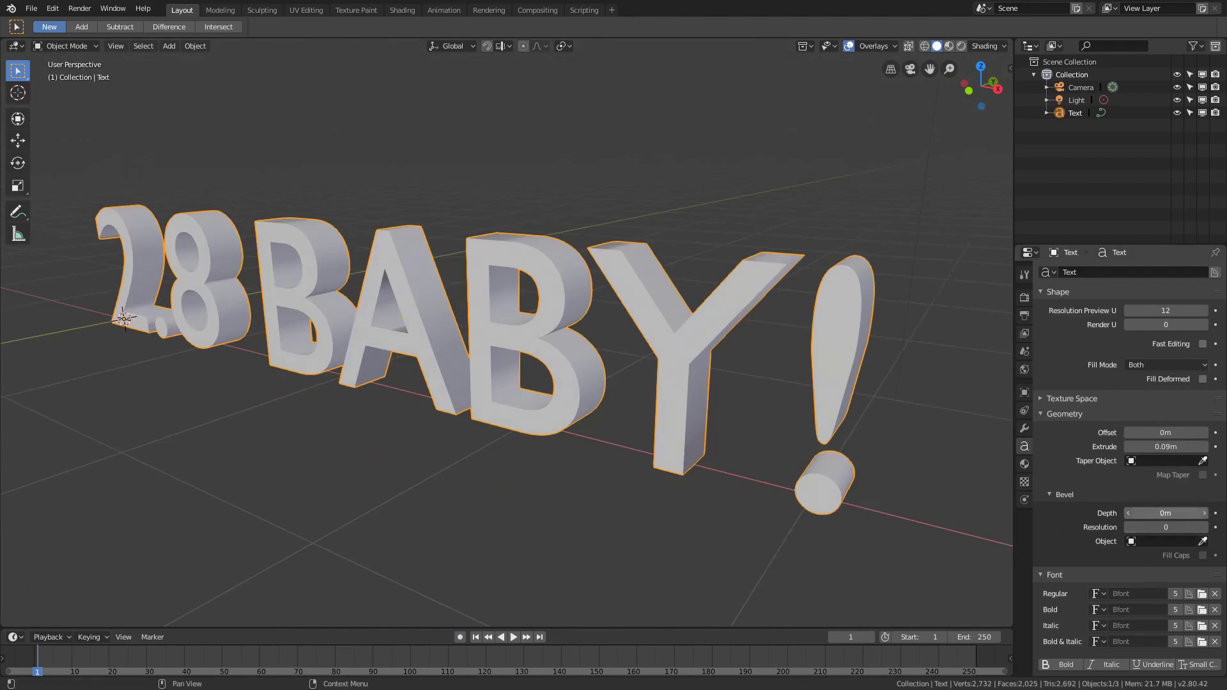
Step: Set the text's bevel depth to 0.05 m and inspect the beveled letters up close
drag(1166, 513, 1188, 513)
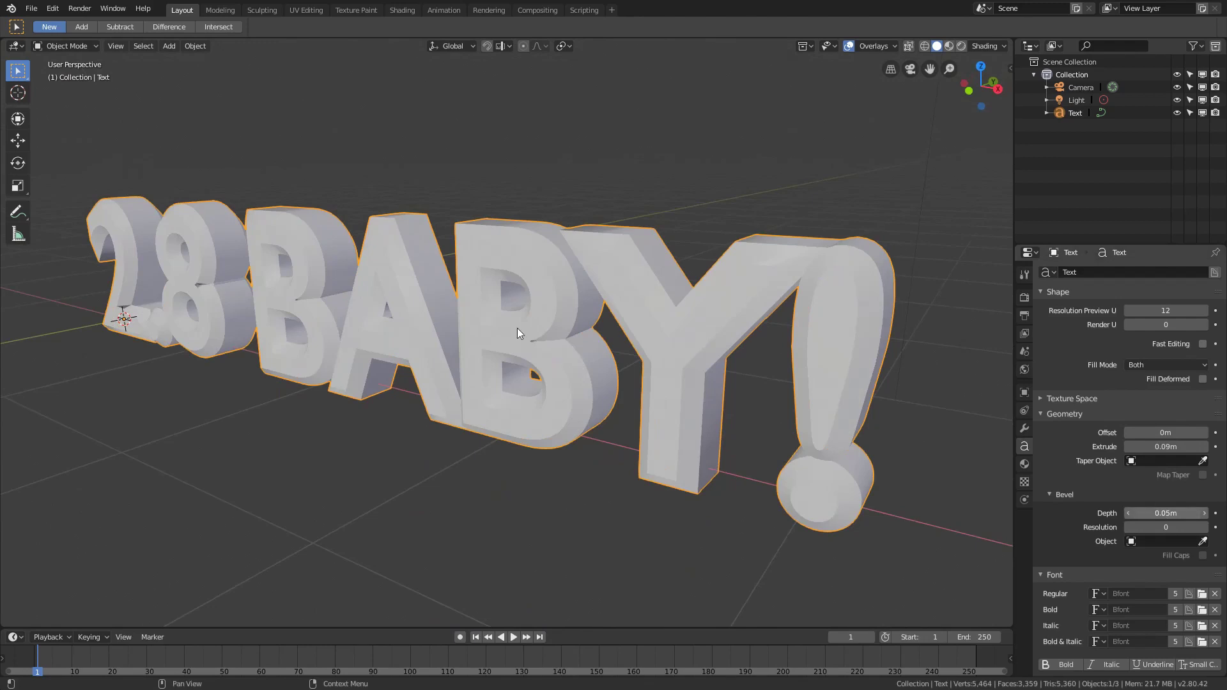
middle_drag(397, 376, 417, 380)
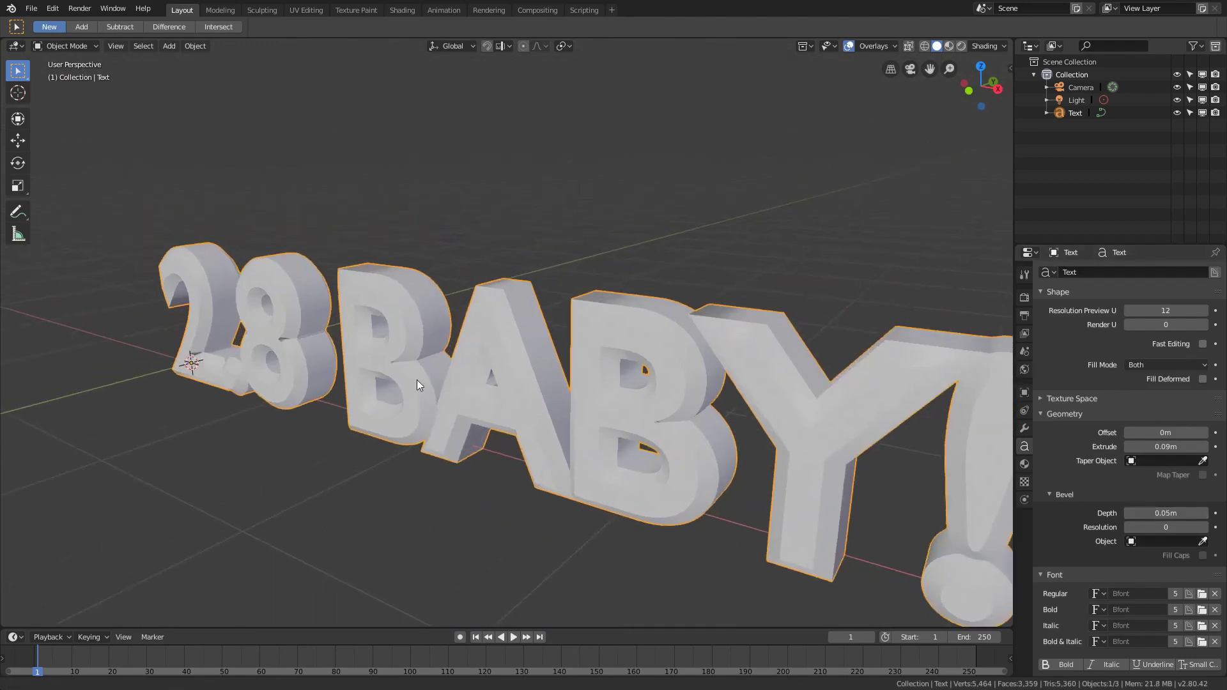
scroll(585, 356, up, 8)
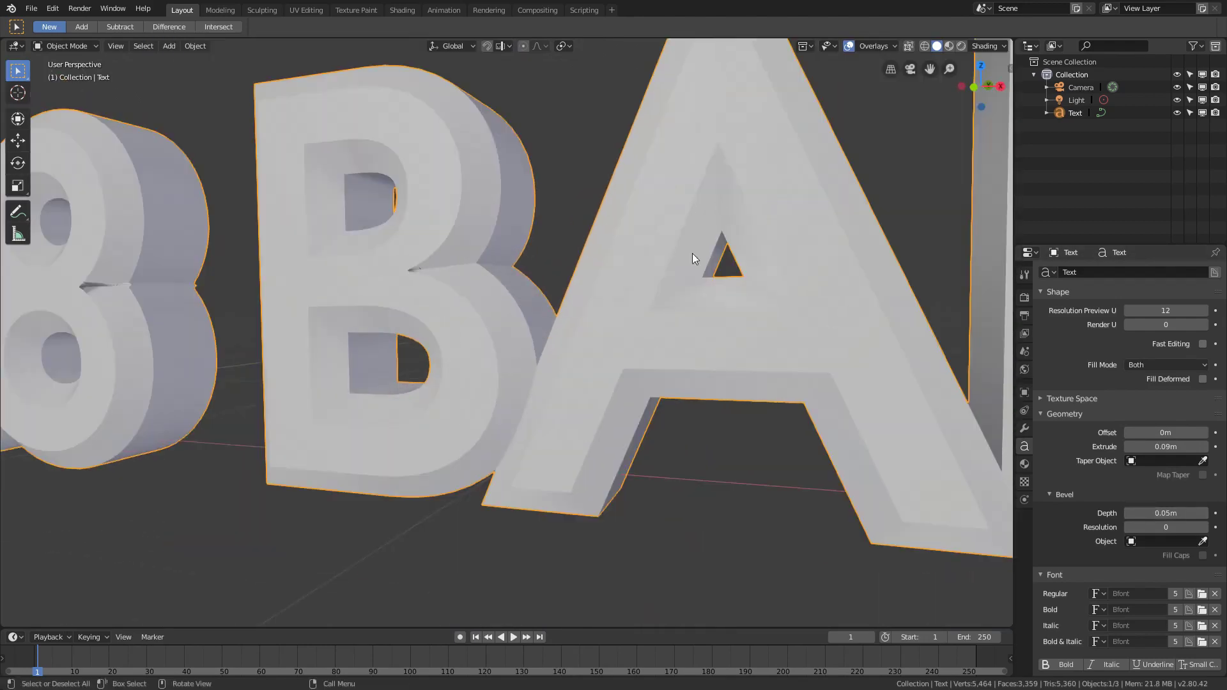
scroll(692, 274, down, 8)
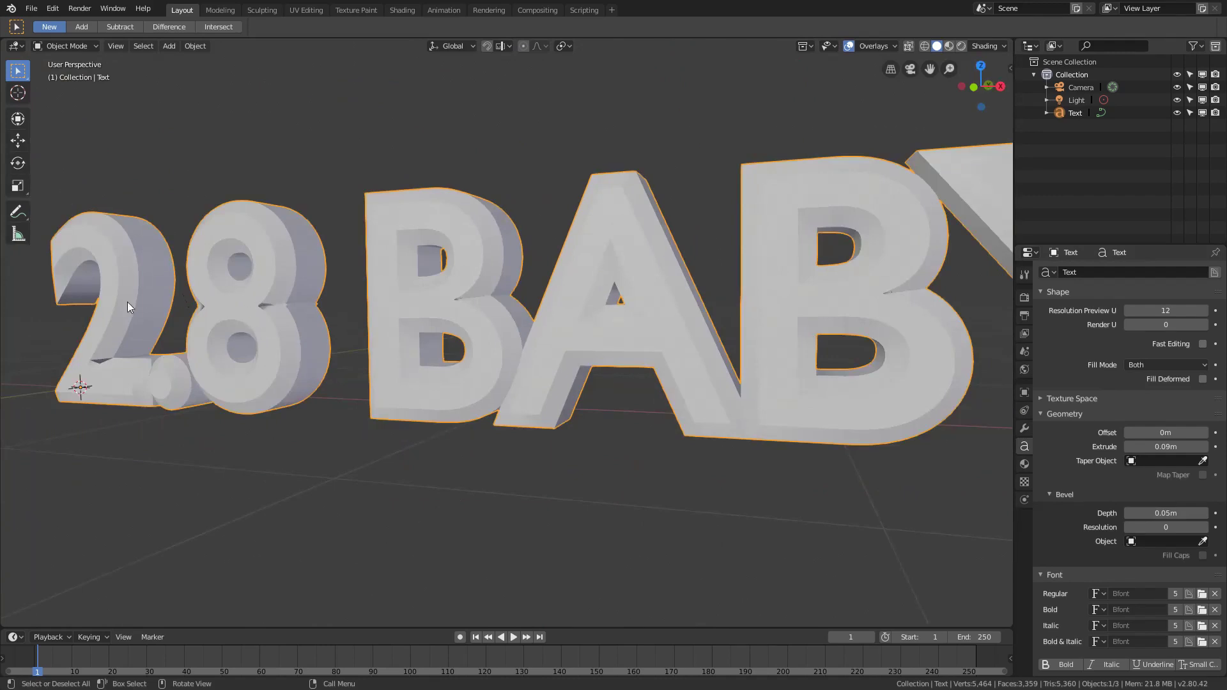
shift+middle_drag(758, 318, 972, 372)
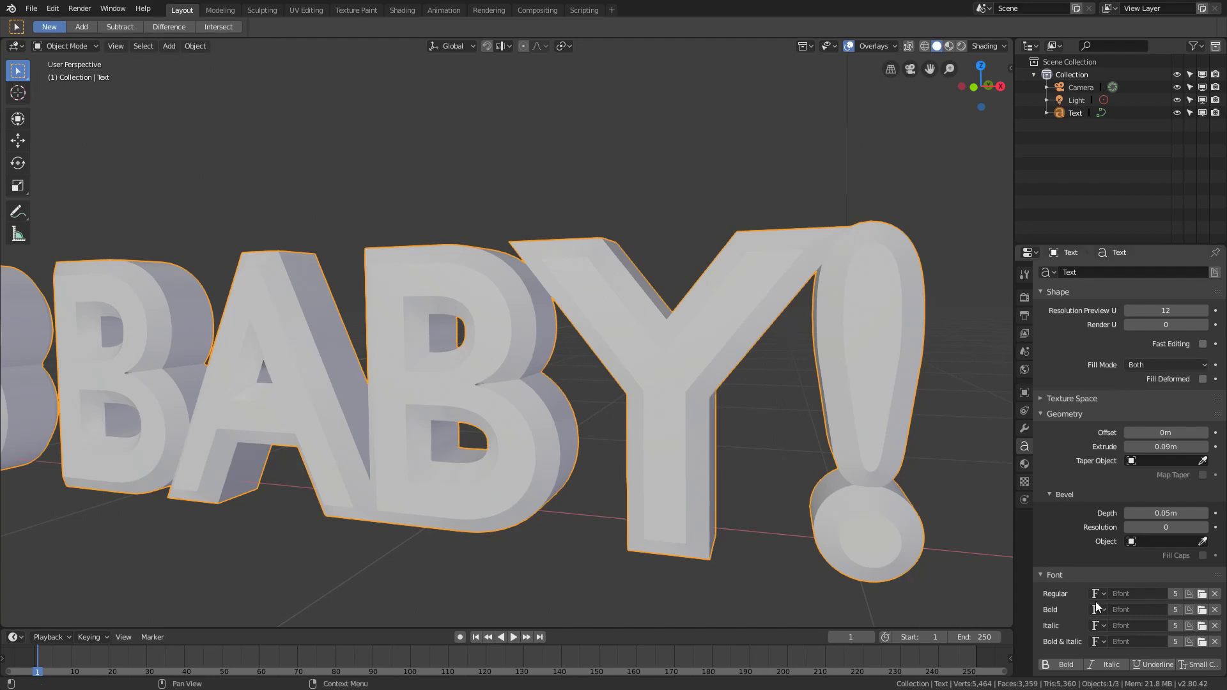
Step: Try a bevel depth of 0.154 m, reduce it to 0.04 m and examine the bevel on the 2 and the 8
drag(1173, 509, 1217, 509)
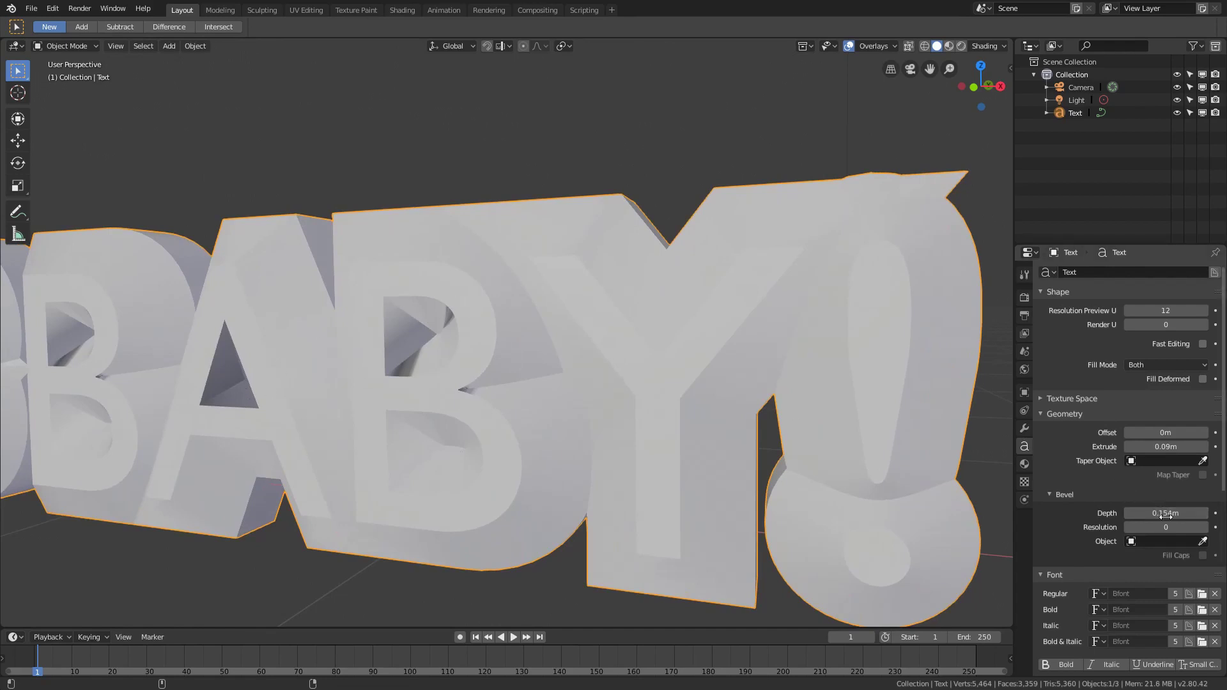
drag(1166, 513, 1118, 513)
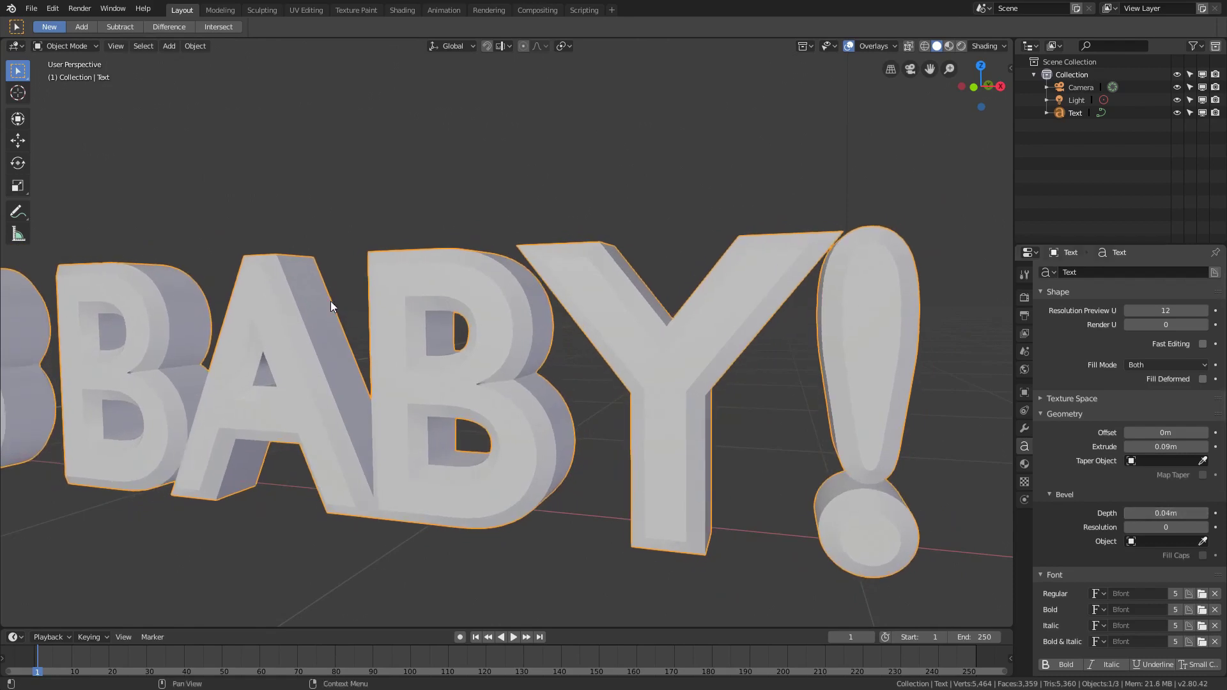
shift+middle_drag(331, 301, 741, 262)
middle_drag(577, 250, 639, 232)
scroll(620, 249, up, 10)
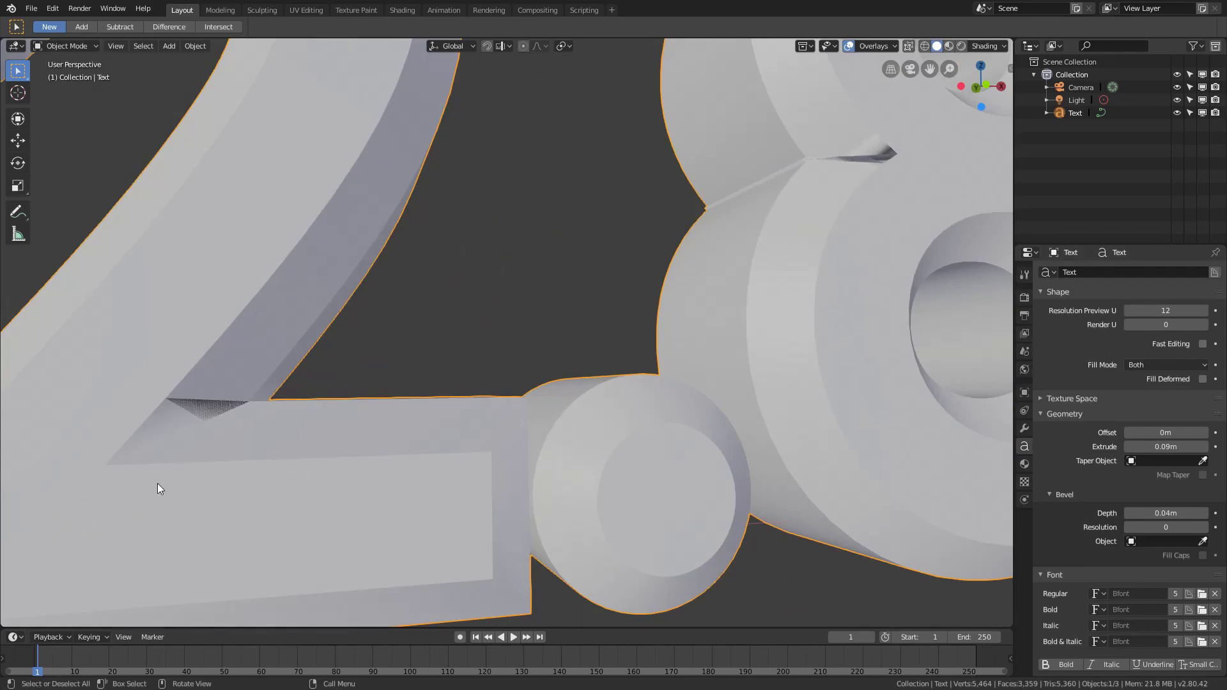
scroll(394, 293, down, 10)
shift+middle_drag(603, 263, 428, 354)
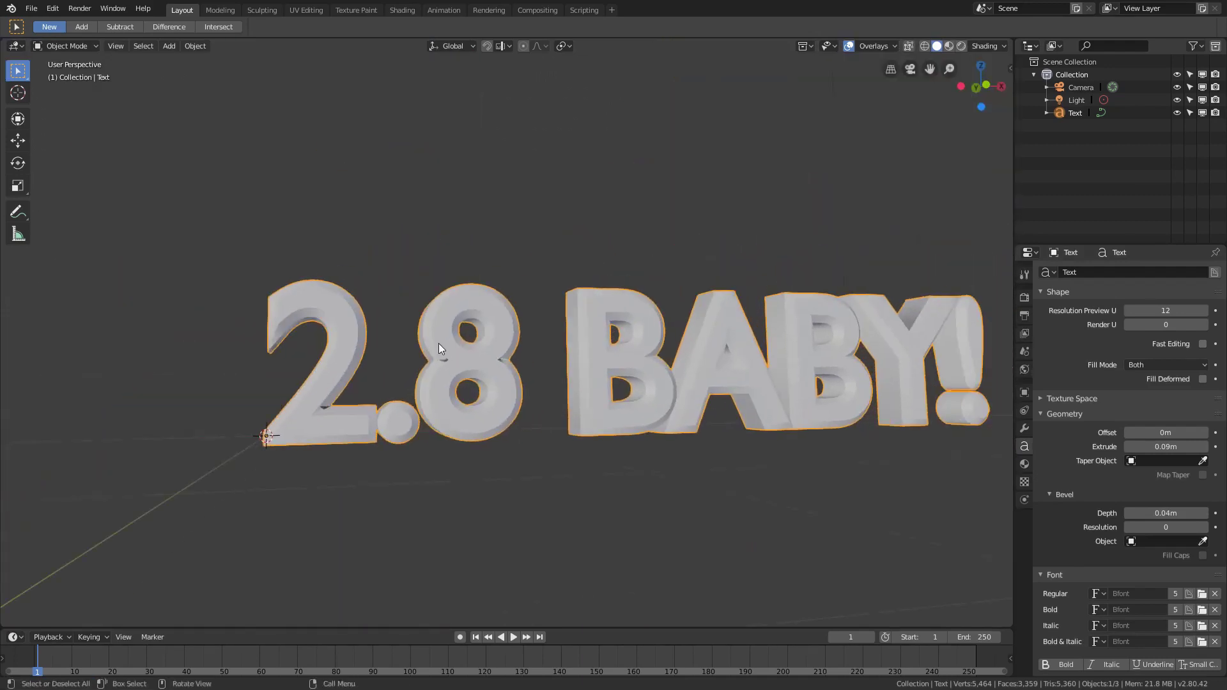
scroll(575, 401, up, 8)
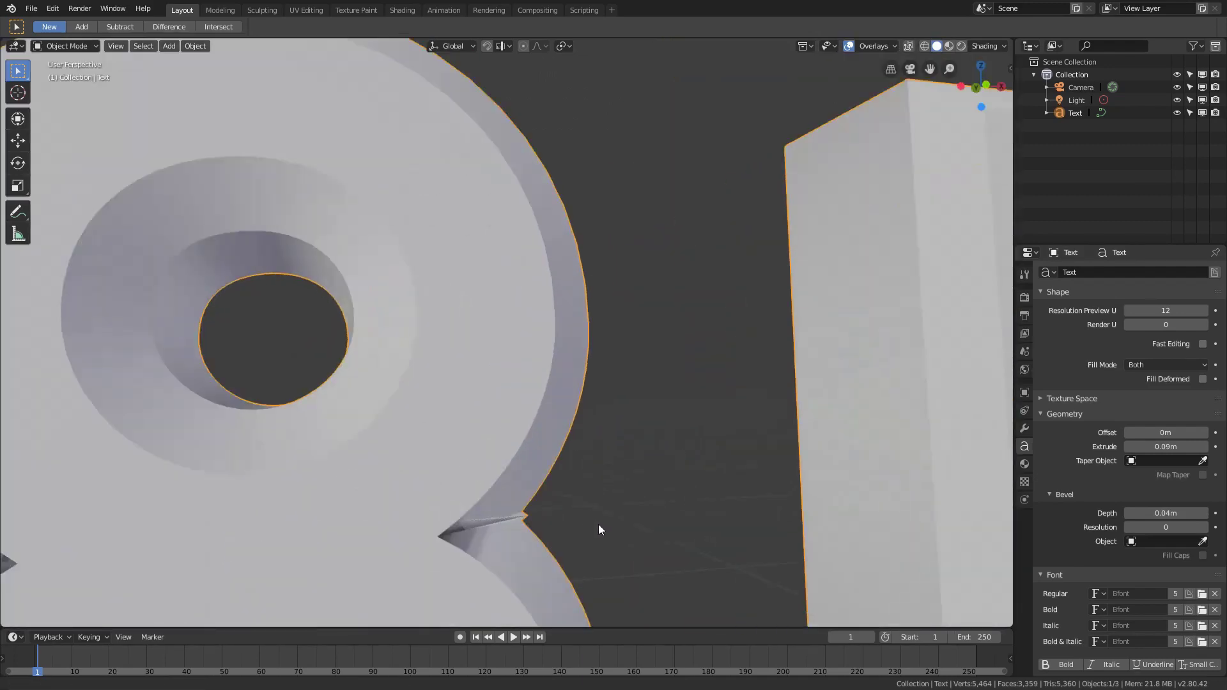
scroll(607, 498, up, 2)
scroll(734, 409, down, 3)
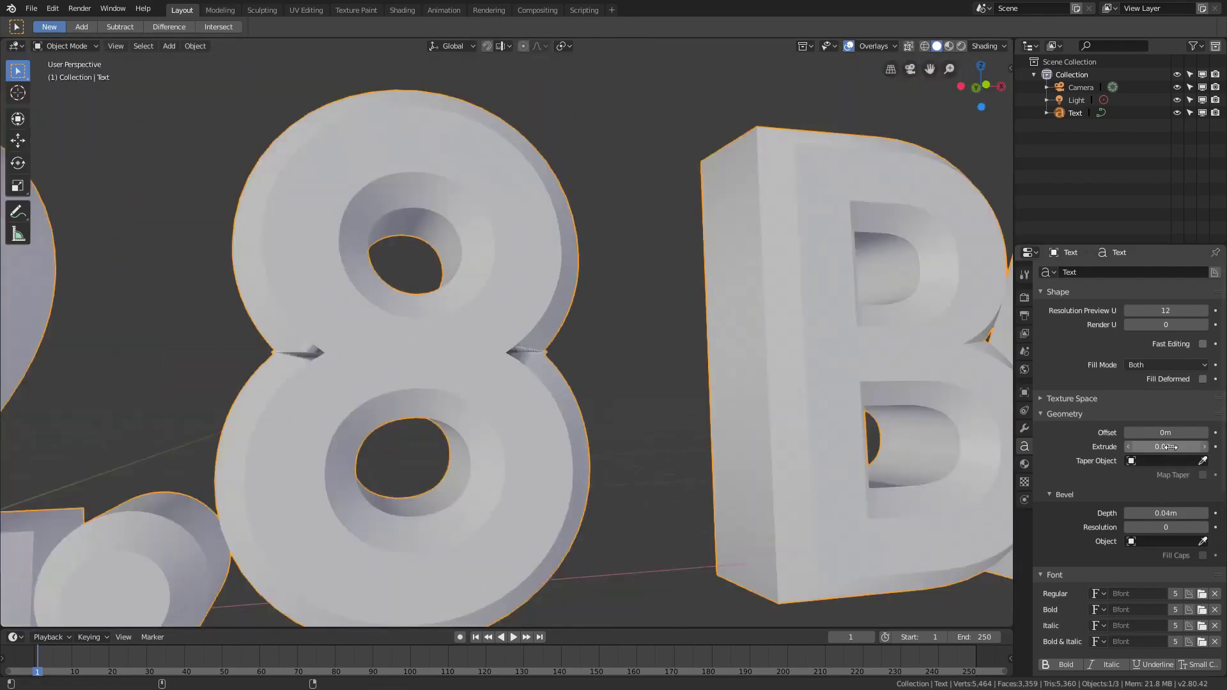
Step: Raise the text's bevel resolution to 3 and insert a keyframe on that value
mouse_move(1165, 447)
mouse_down()
mouse_move(1185, 446)
mouse_move(1143, 447)
mouse_move(1173, 441)
mouse_up()
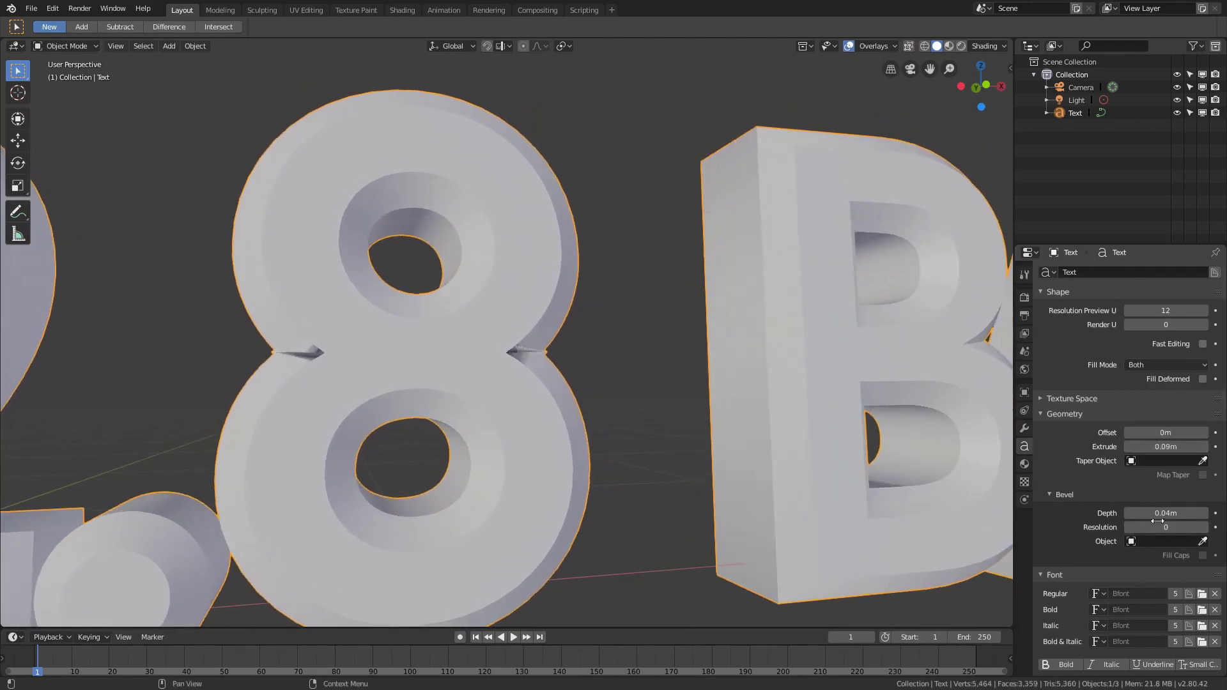
click(1205, 528)
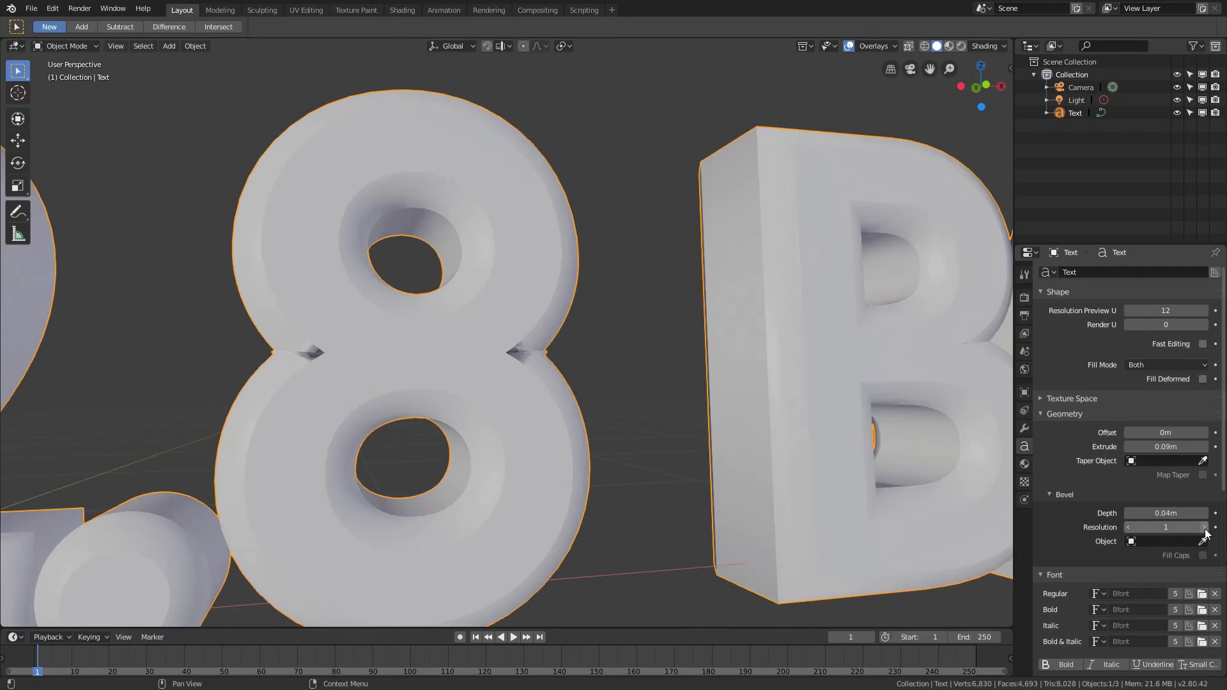
click(1204, 528)
click(1204, 527)
key(i)
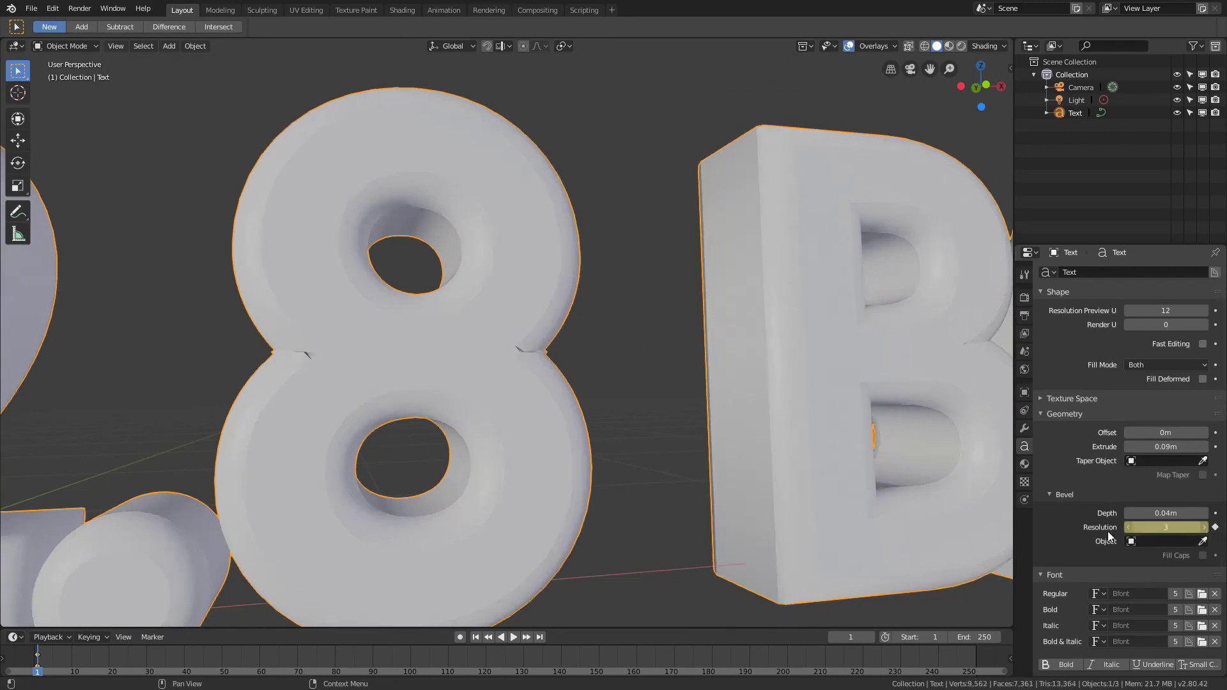
Step: Return the bevel resolution to 0 and clear its keyframe
drag(1163, 528, 1137, 527)
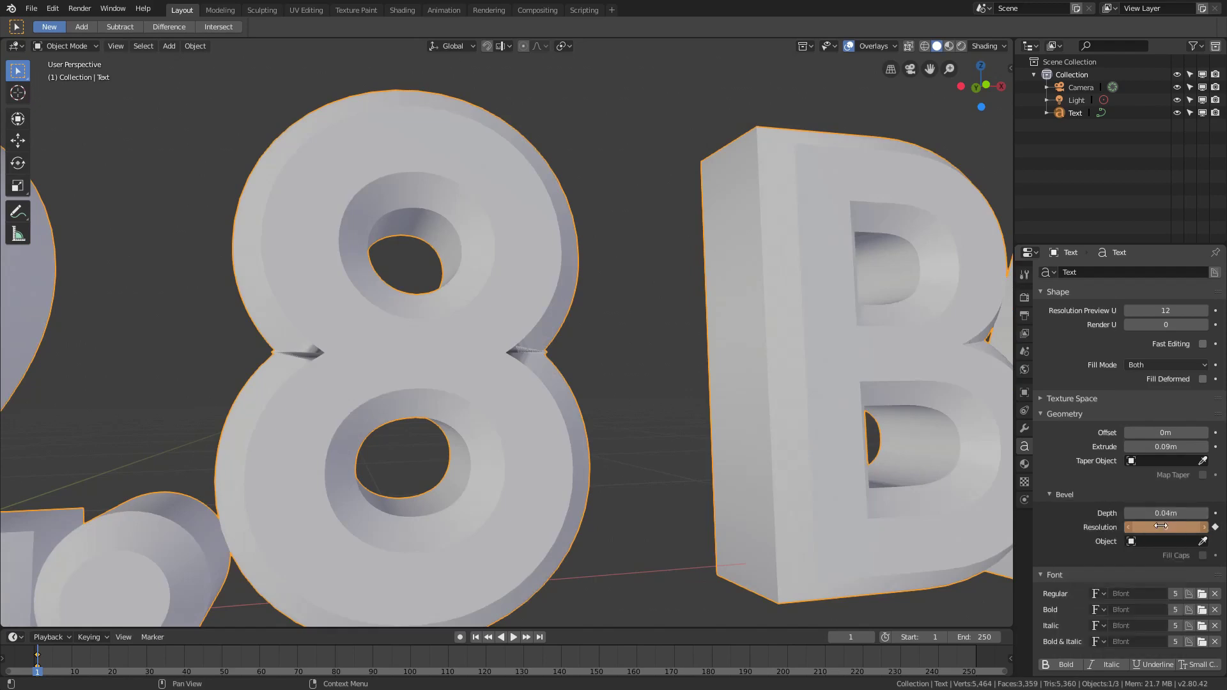
right_click(1161, 526)
click(1144, 519)
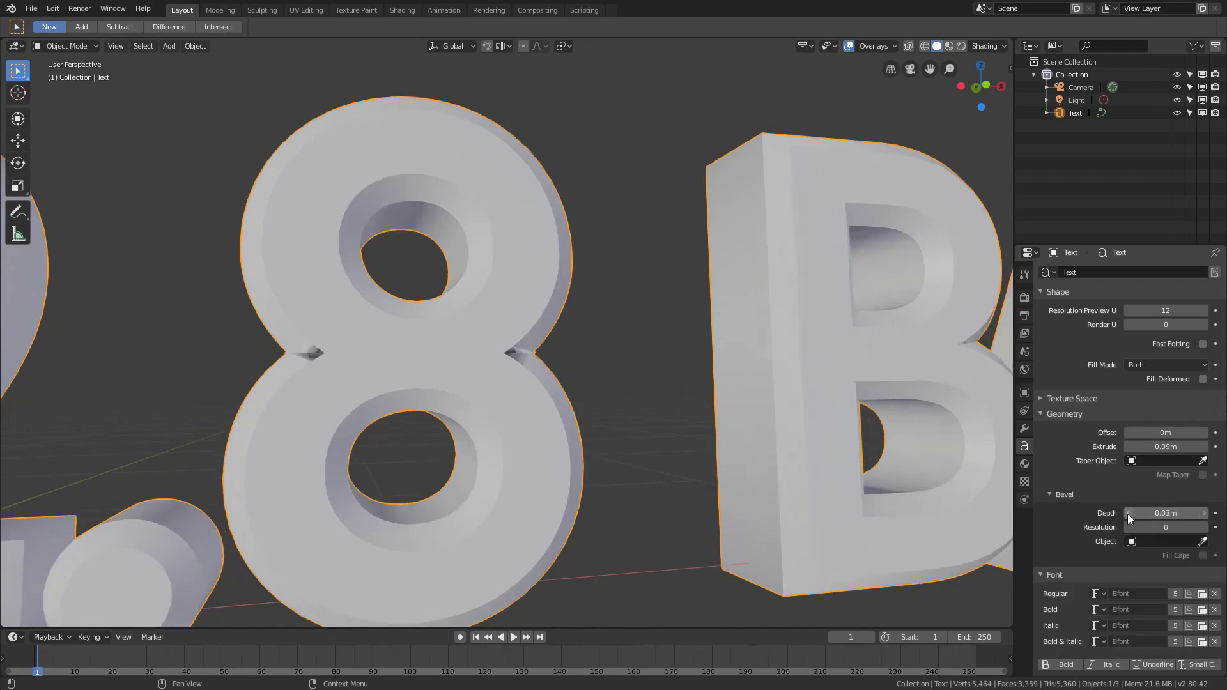
Step: Lower the text's bevel depth to 0.01 m and check the edges of the letters
click(1127, 513)
click(1127, 513)
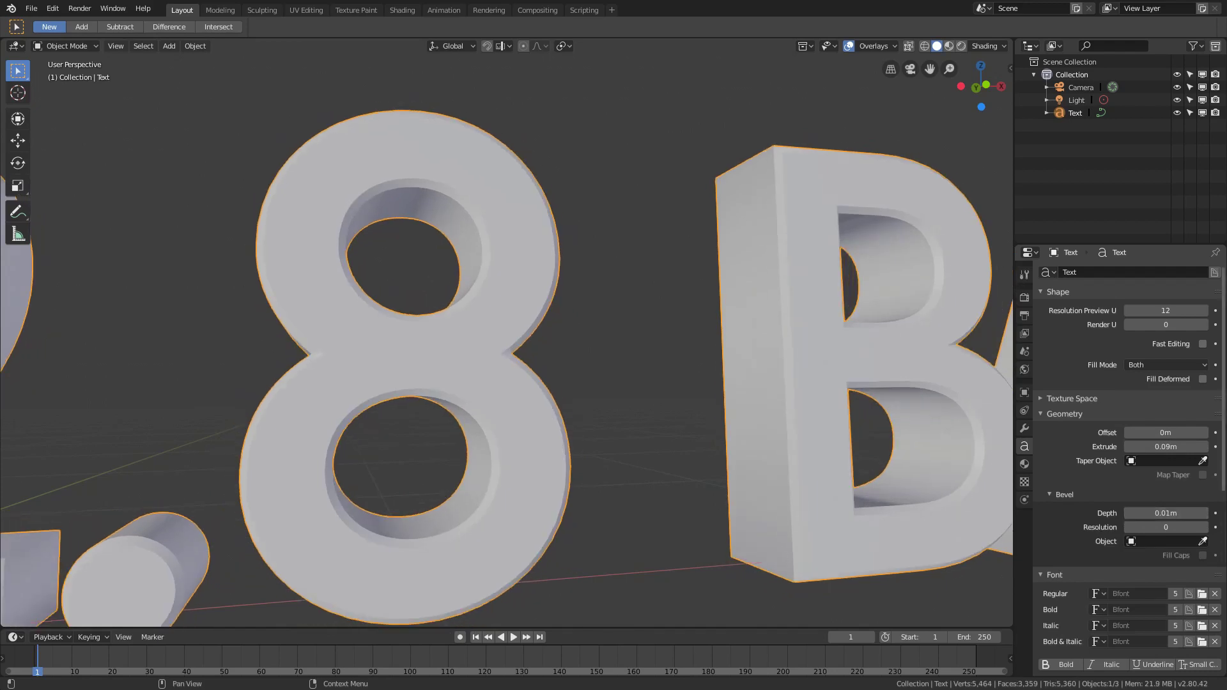
middle_drag(660, 321, 645, 340)
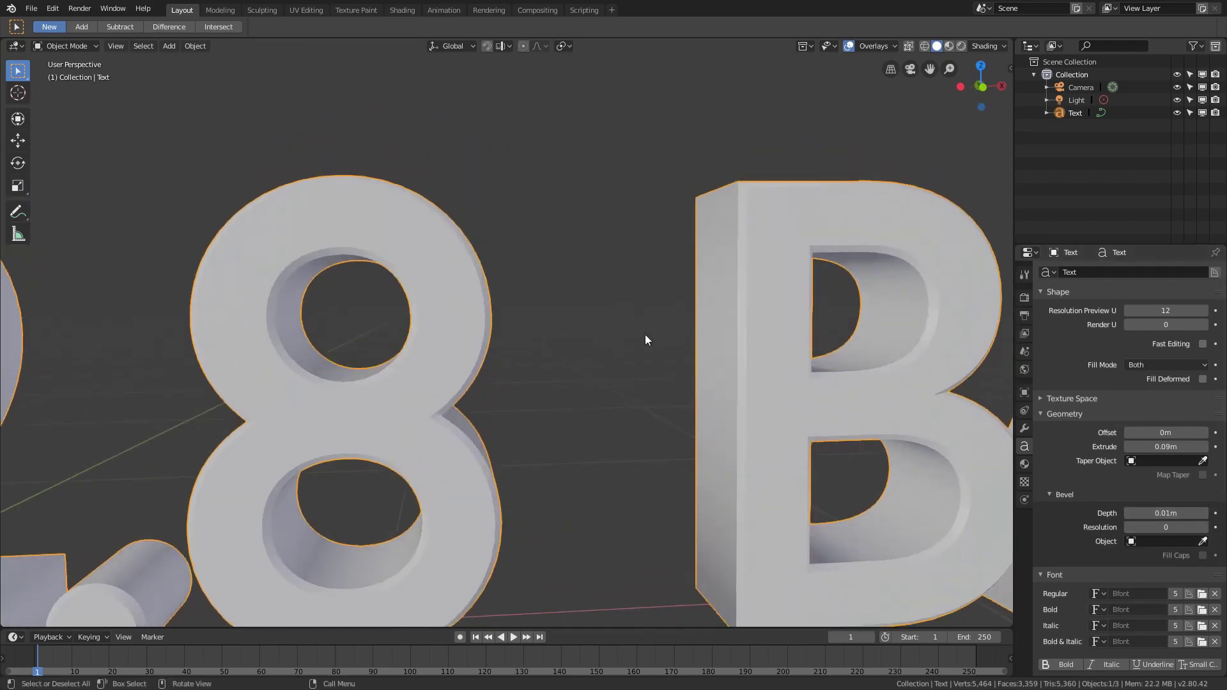
scroll(646, 335, down, 5)
mouse_move(744, 373)
middle_down()
mouse_move(697, 383)
mouse_move(620, 365)
mouse_move(745, 396)
middle_up()
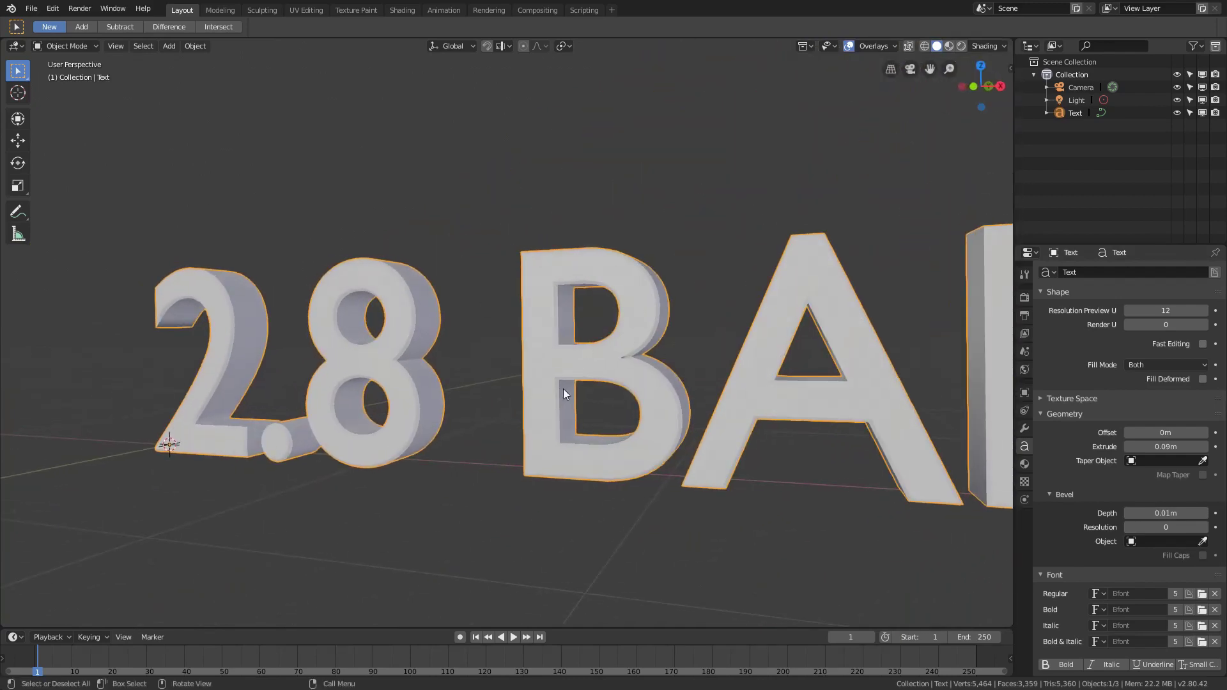
middle_drag(657, 310, 683, 320)
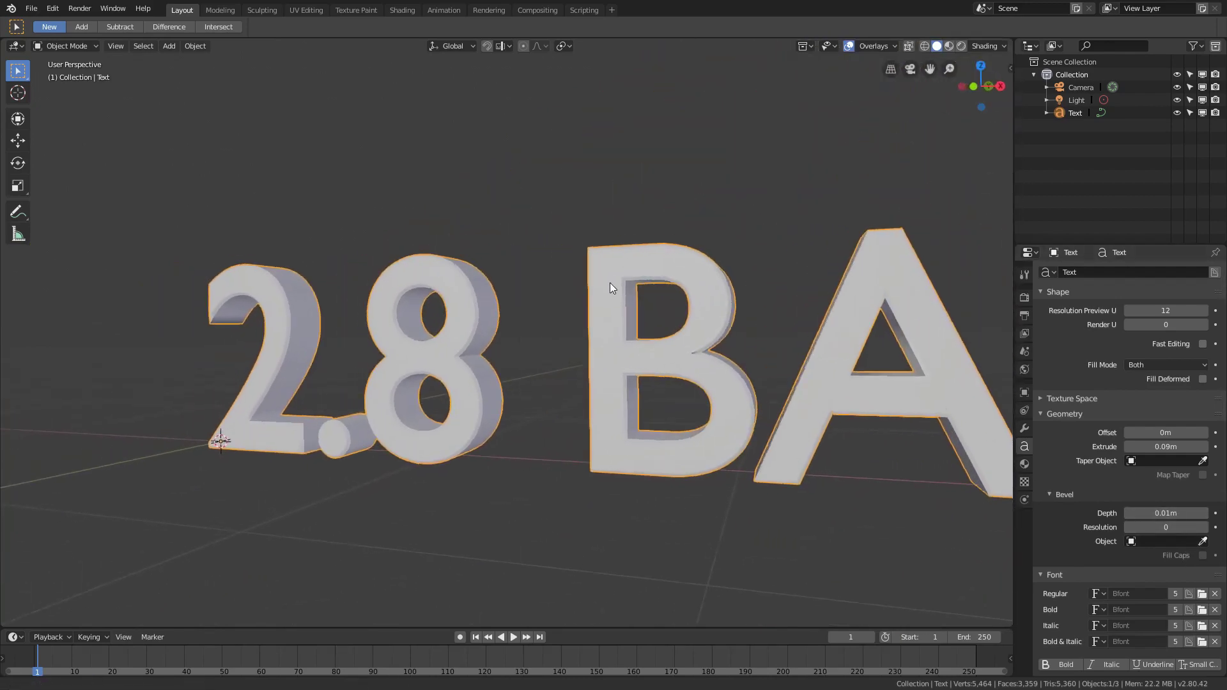
scroll(617, 268, up, 6)
scroll(618, 254, down, 2)
shift+middle_drag(601, 330, 737, 302)
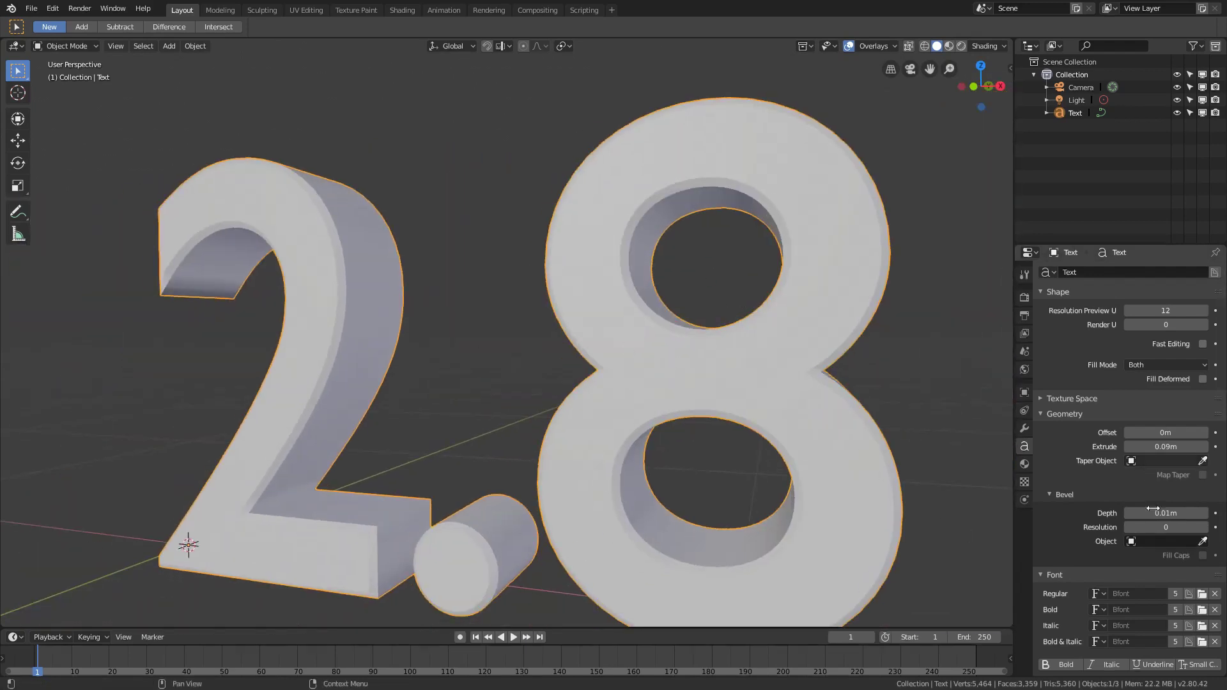
Step: Set the text's bevel depth to 0.022 m and examine the bevel at the notch of the 8
drag(1150, 513, 1181, 513)
middle_drag(903, 281, 924, 264)
scroll(908, 312, up, 6)
scroll(823, 347, up, 2)
shift+middle_drag(823, 348, 823, 442)
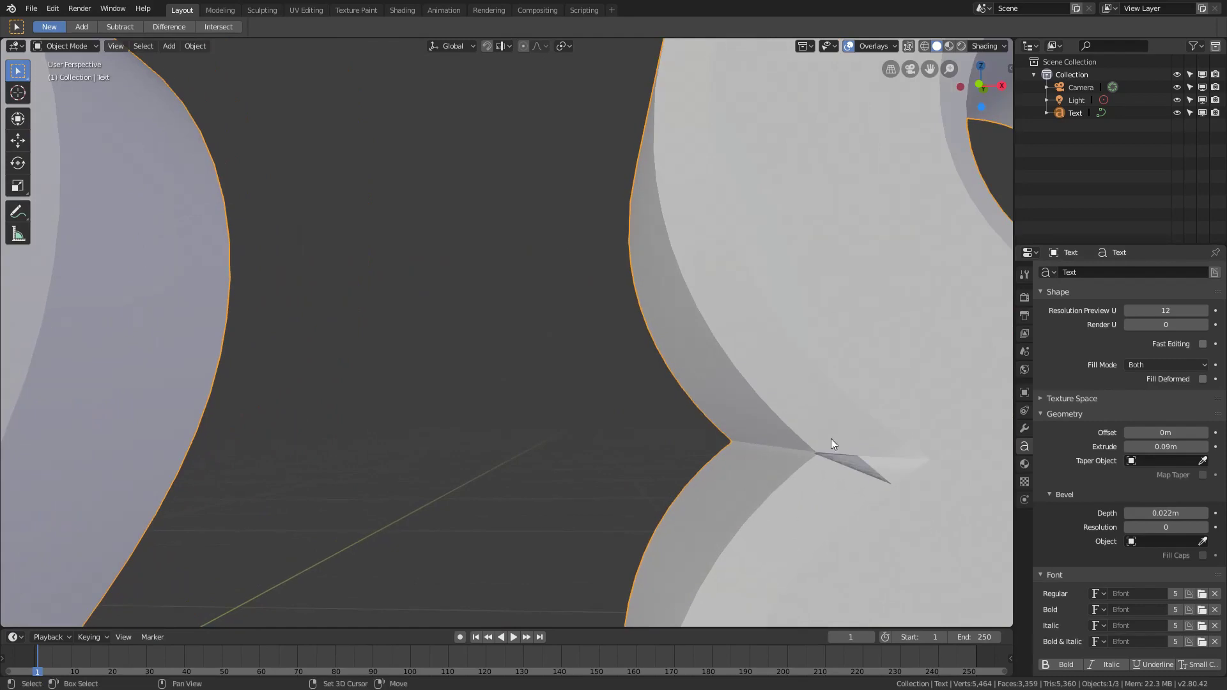
scroll(842, 450, down, 8)
middle_drag(838, 400, 558, 353)
scroll(737, 456, down, 5)
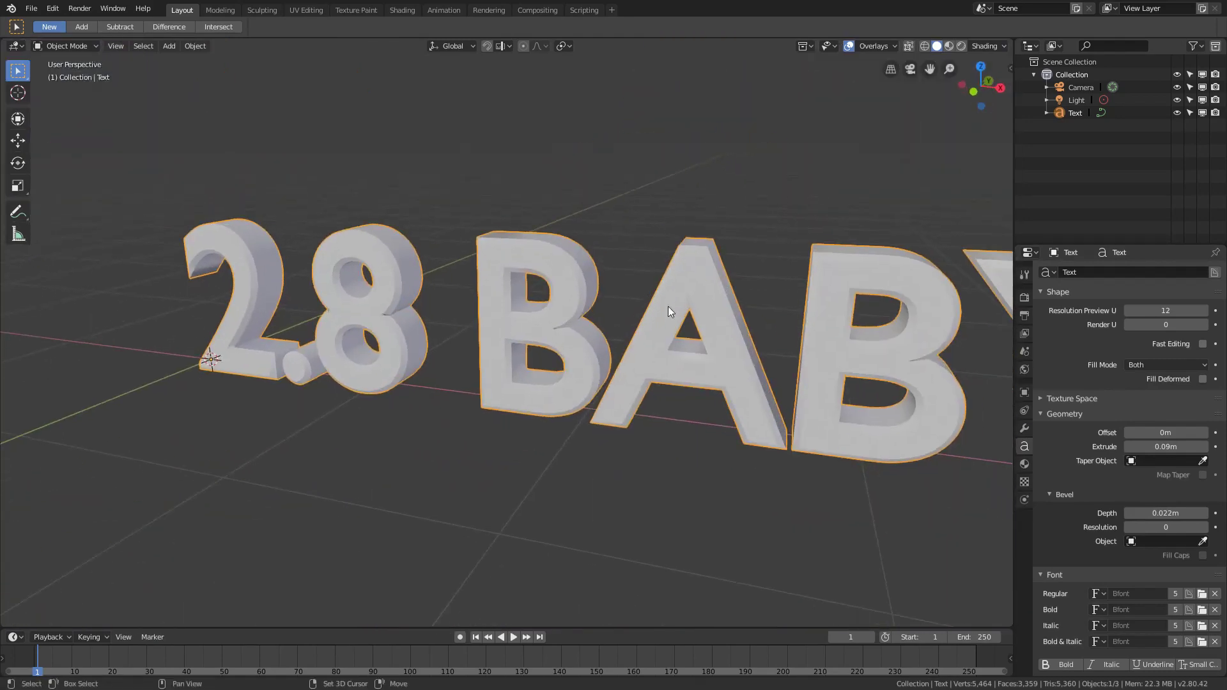
mouse_move(695, 313)
middle_down()
mouse_move(657, 235)
mouse_move(701, 307)
middle_up()
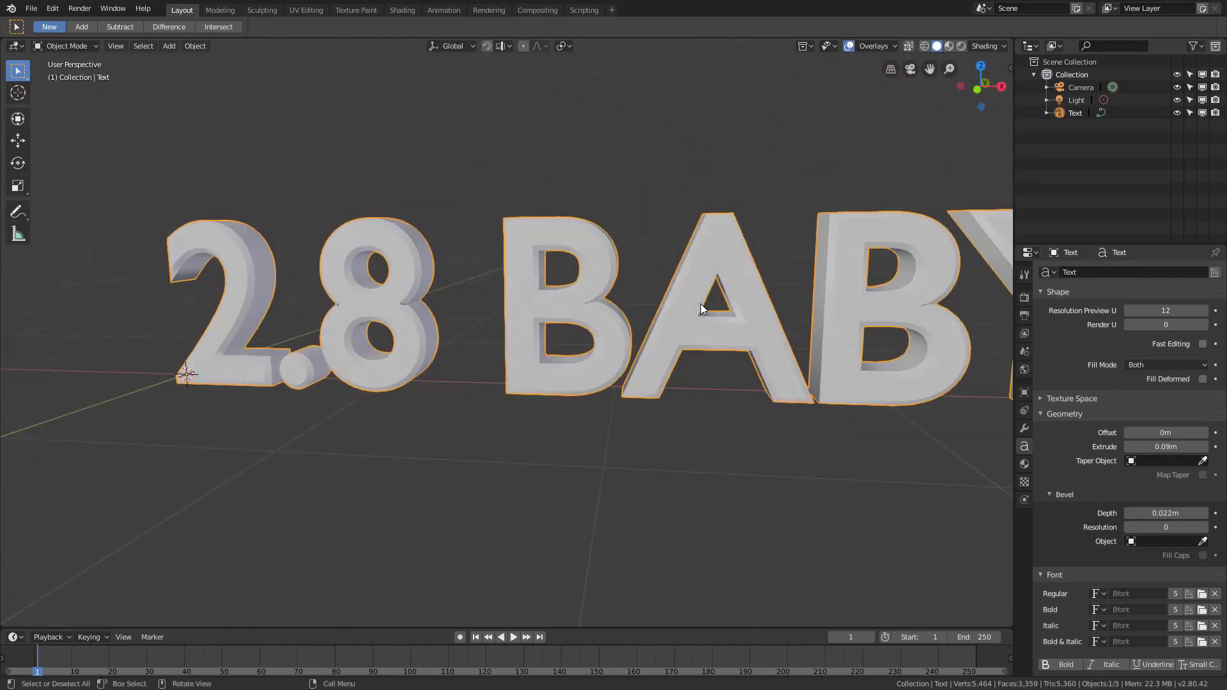
Step: Add a Simple Deform modifier to the text object in front view and set its mode to Bend
key(KP_1)
scroll(753, 222, up, 4)
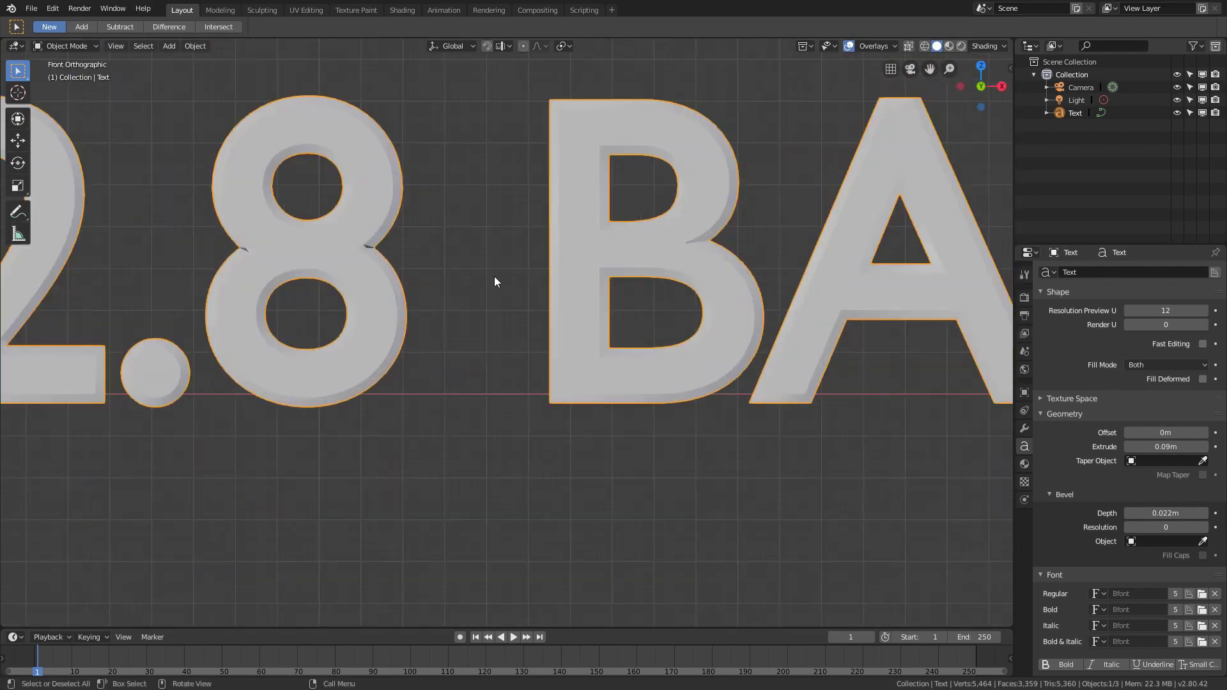
shift+middle_drag(523, 267, 391, 285)
scroll(524, 253, down, 2)
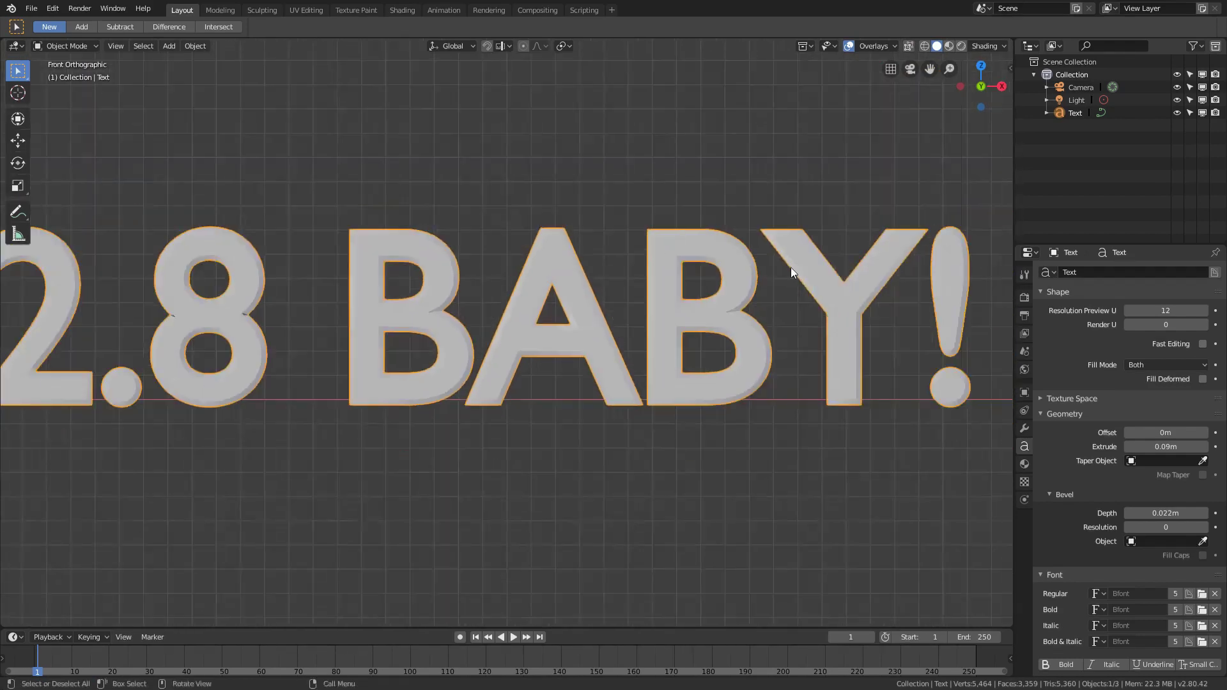
shift+middle_drag(676, 263, 707, 304)
scroll(799, 432, down, 4)
scroll(926, 480, up, 2)
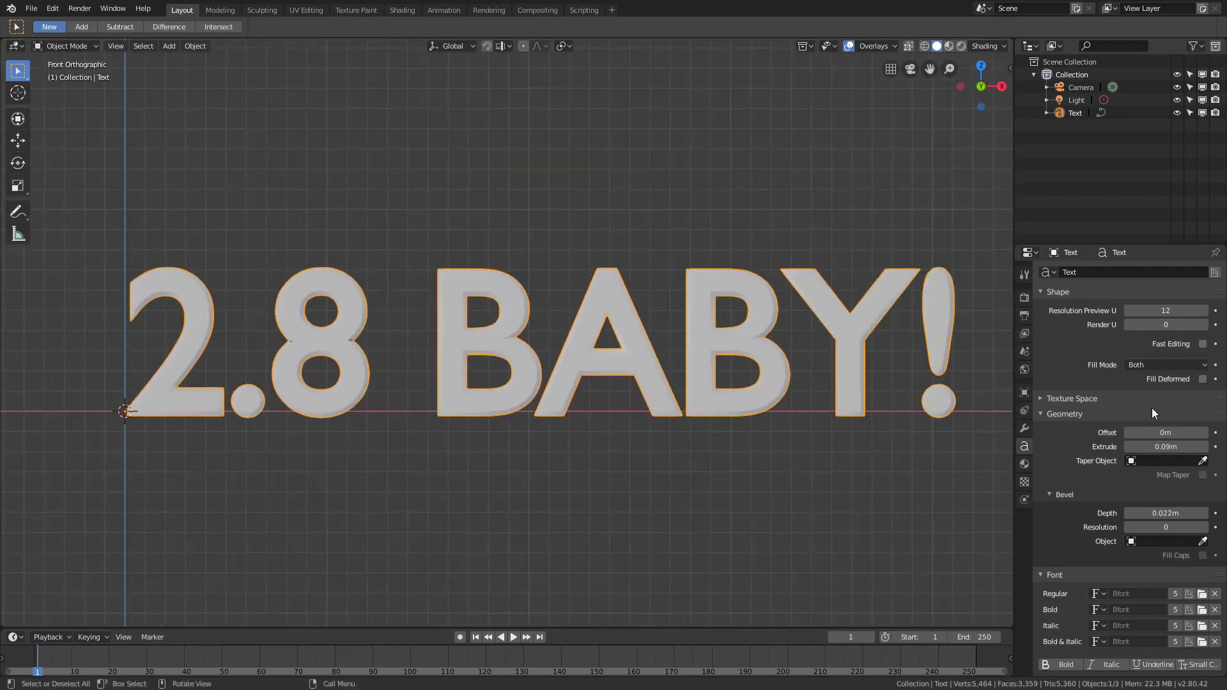
click(1023, 428)
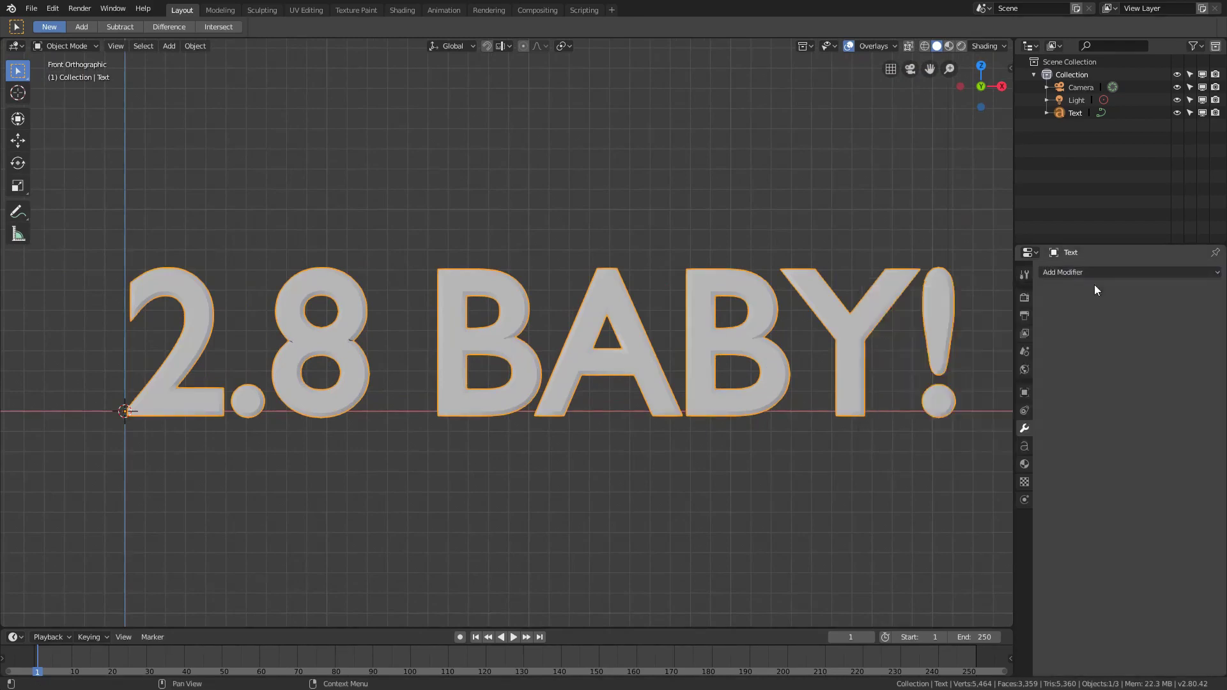
click(1053, 273)
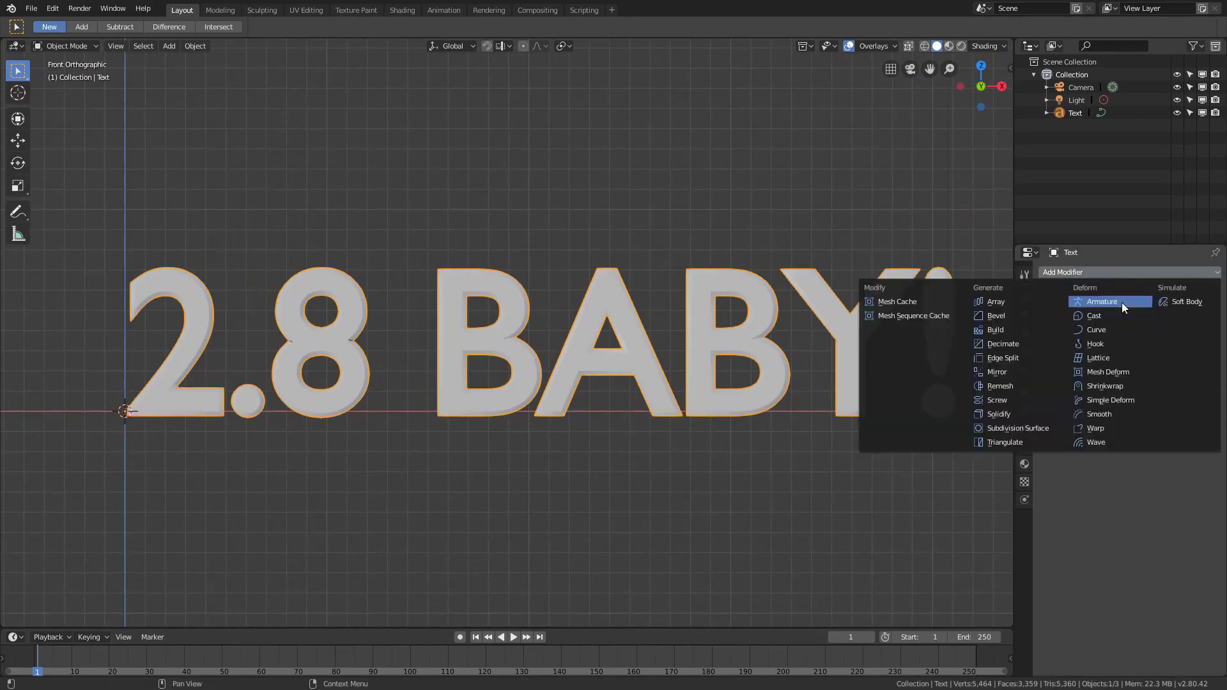
click(1152, 394)
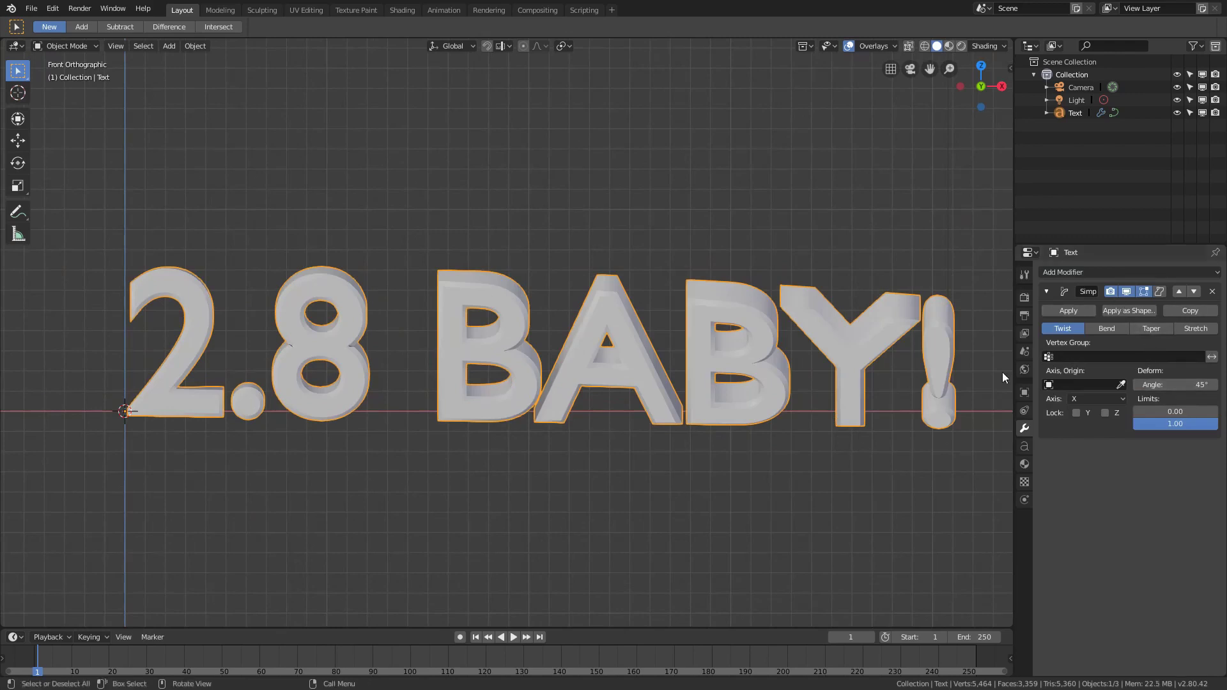
click(1106, 329)
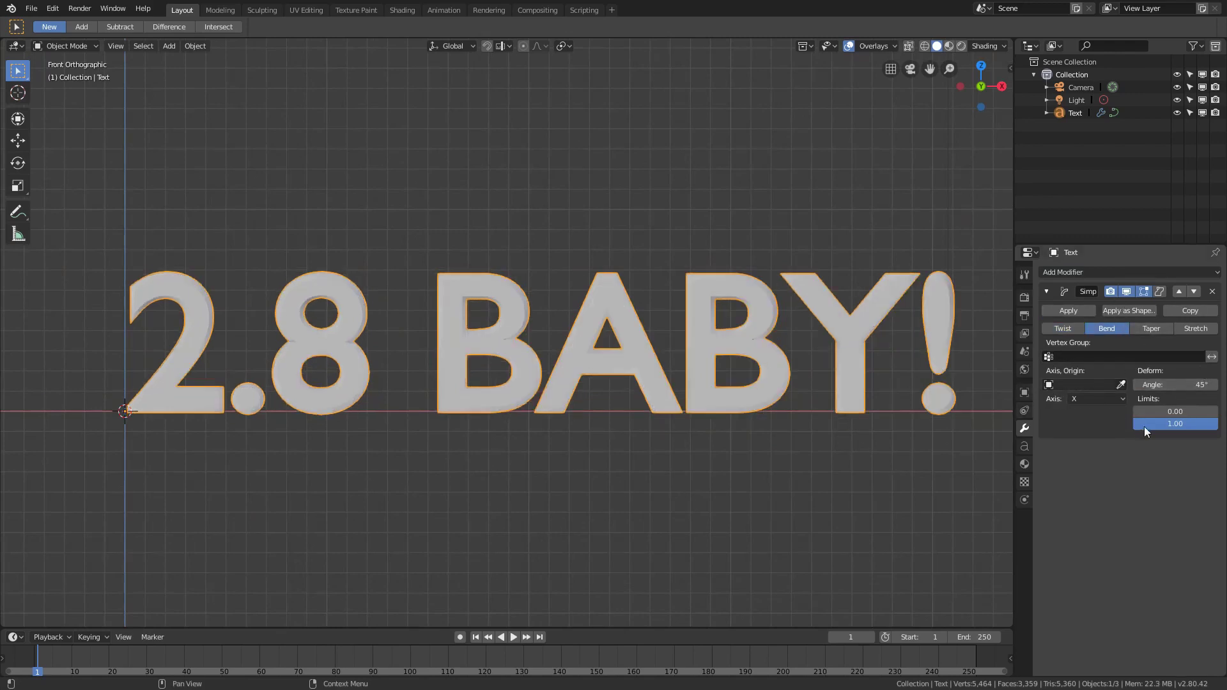
Step: Set the Bend modifier's angle to 46.2° and its axis to Z
drag(1179, 379, 1188, 380)
click(1089, 399)
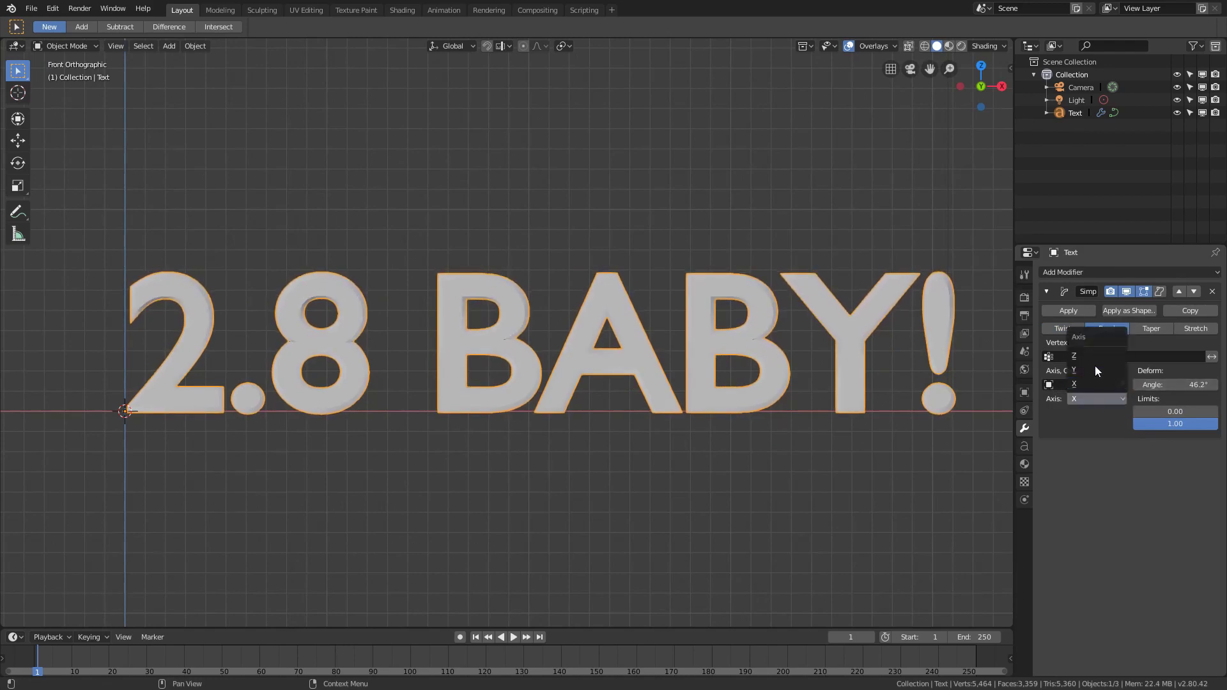
click(1098, 384)
click(1109, 399)
click(1116, 357)
scroll(620, 305, down, 3)
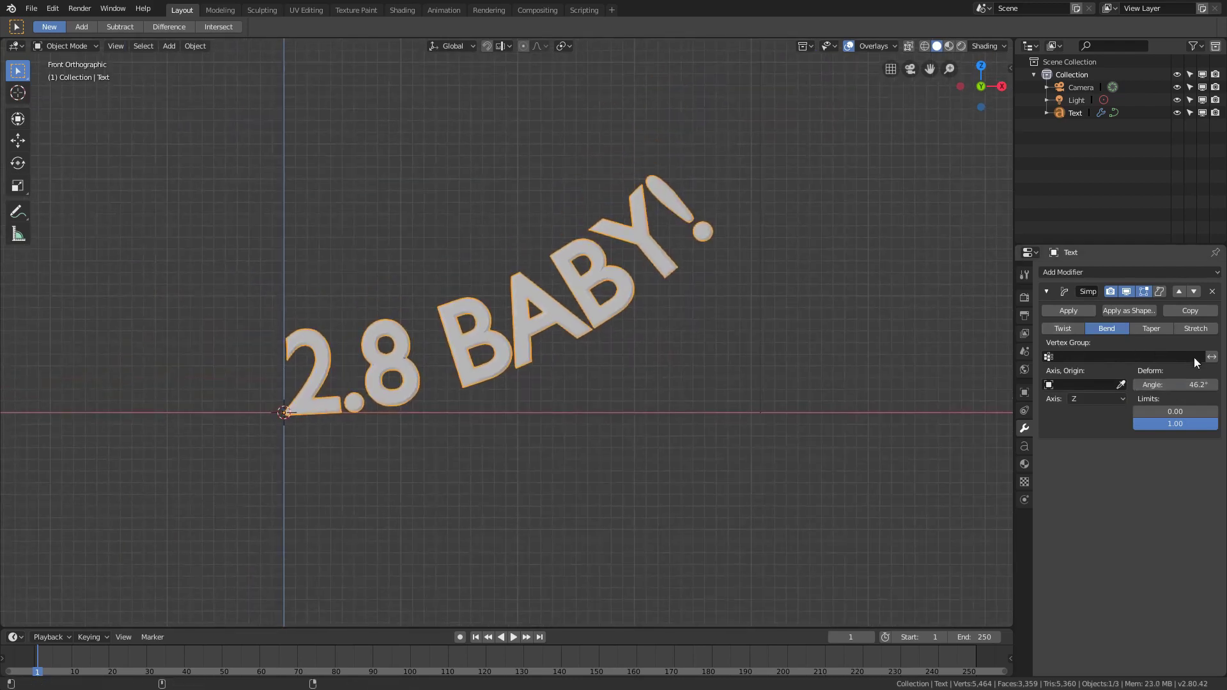
Step: Set the bend angle to -53.8° and rotate the text about -27° in front view so the arch sits level
drag(1176, 384, 1063, 384)
key(r)
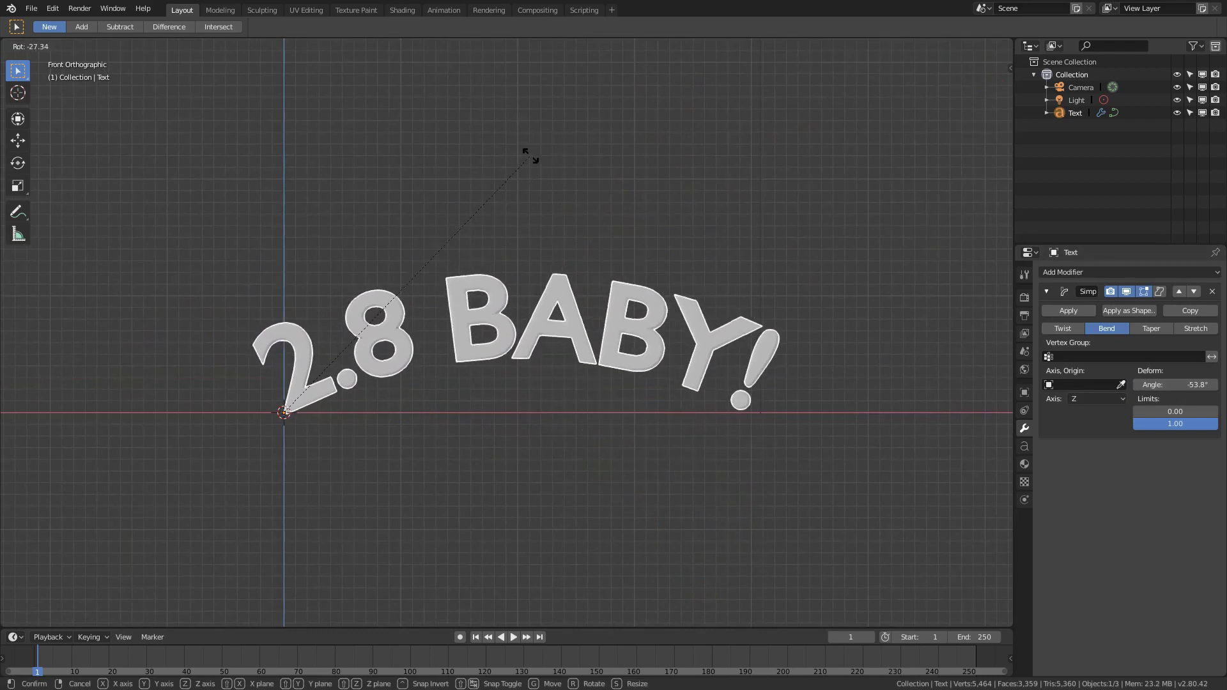
click(534, 170)
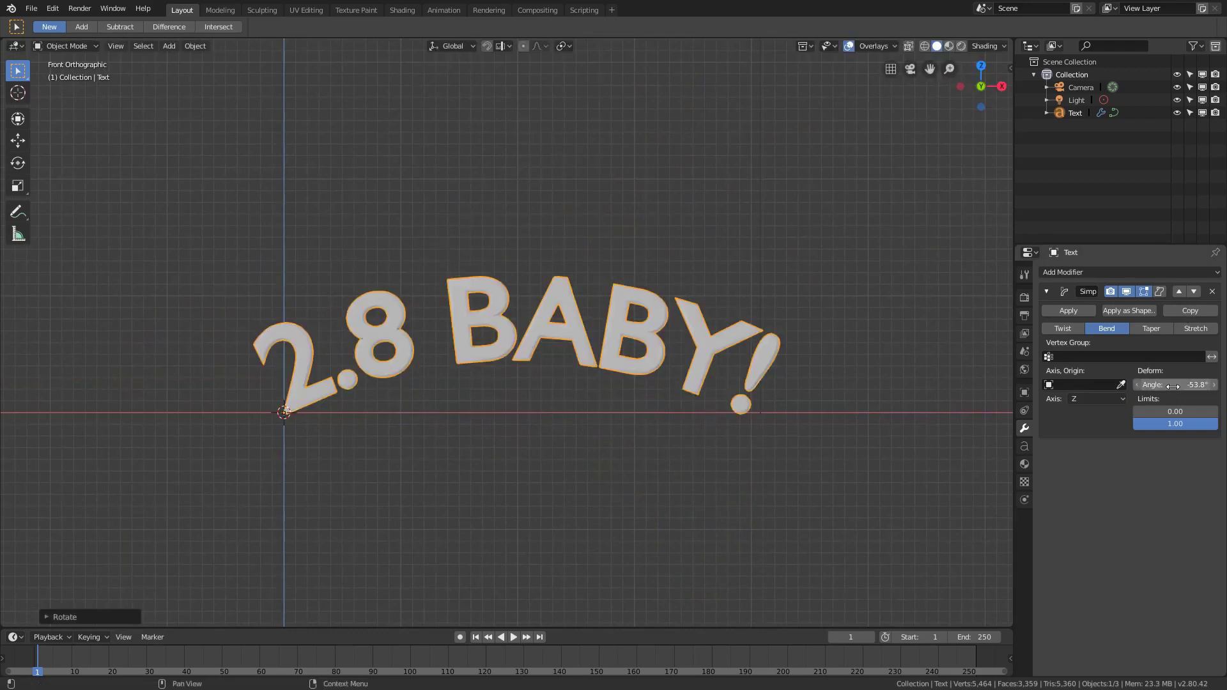
Step: Remove the text's Simple Deform modifier, clear its rotation and rotate it 90° about the X axis
click(1212, 292)
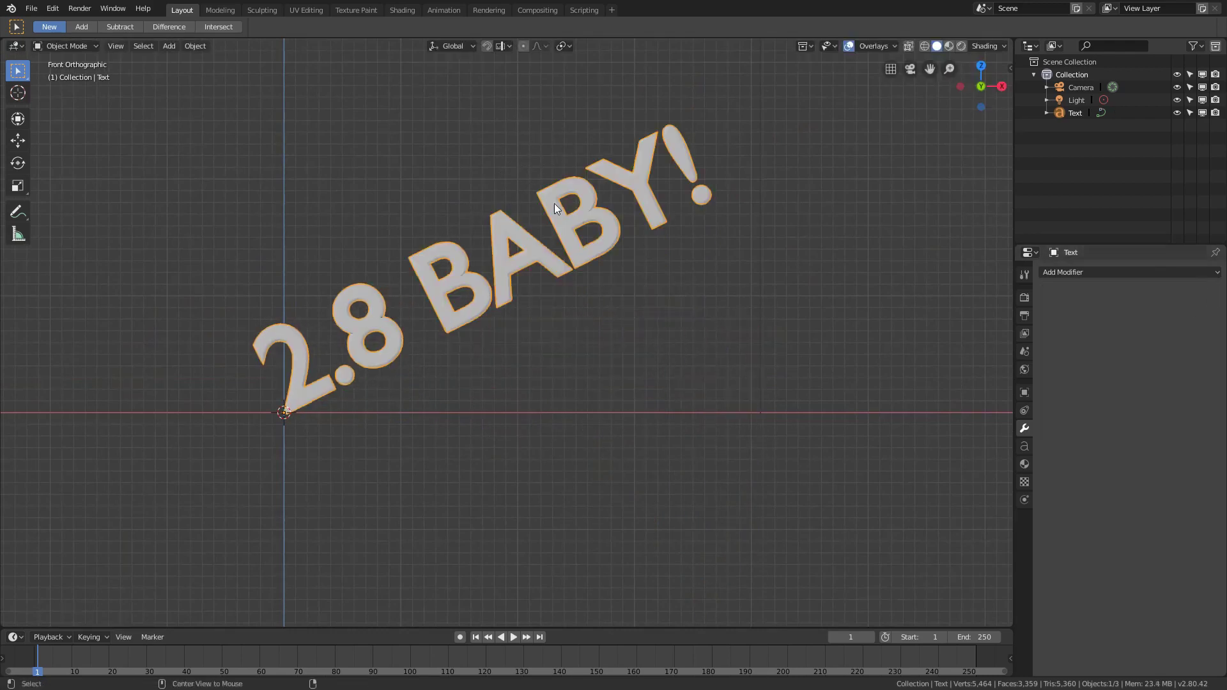
key(alt+r)
text(rx90)
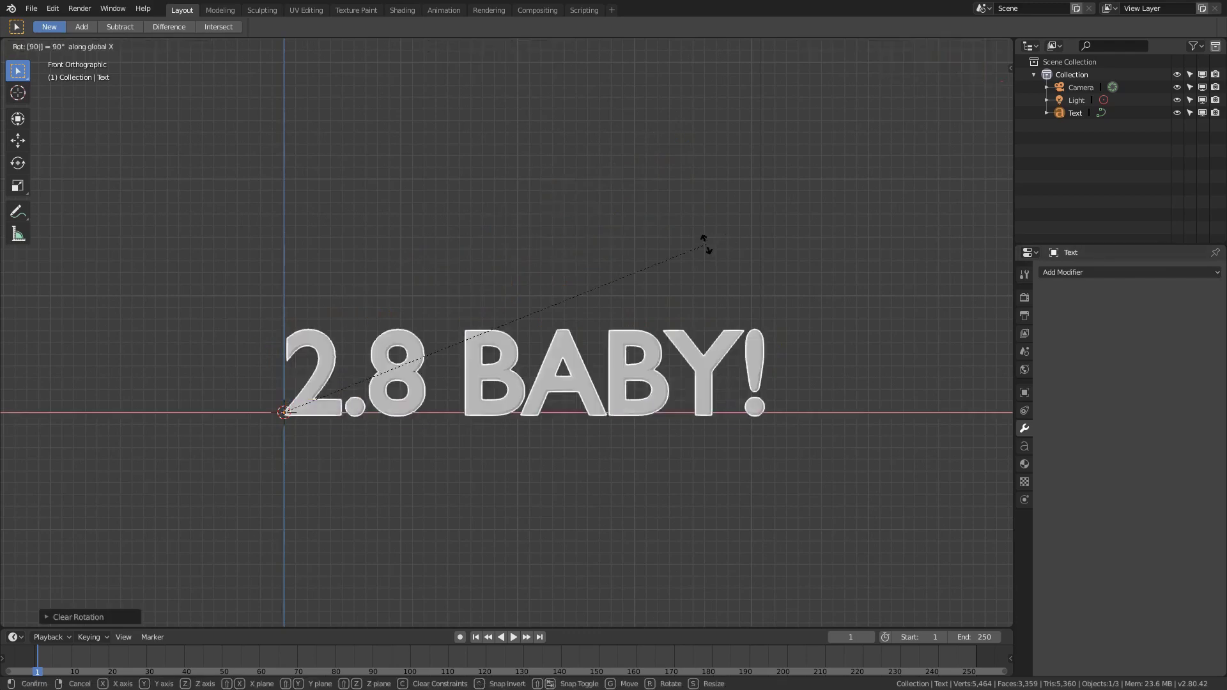
key(Return)
scroll(710, 293, up, 2)
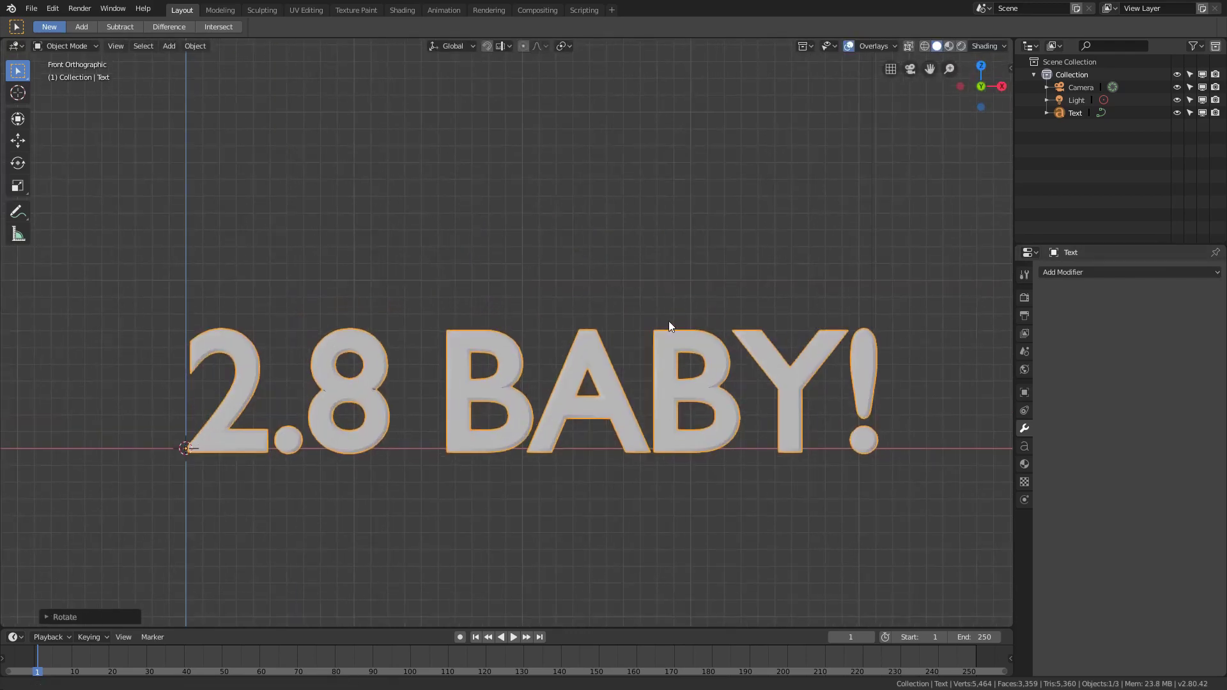
shift+middle_drag(669, 321, 601, 225)
scroll(656, 243, up, 1)
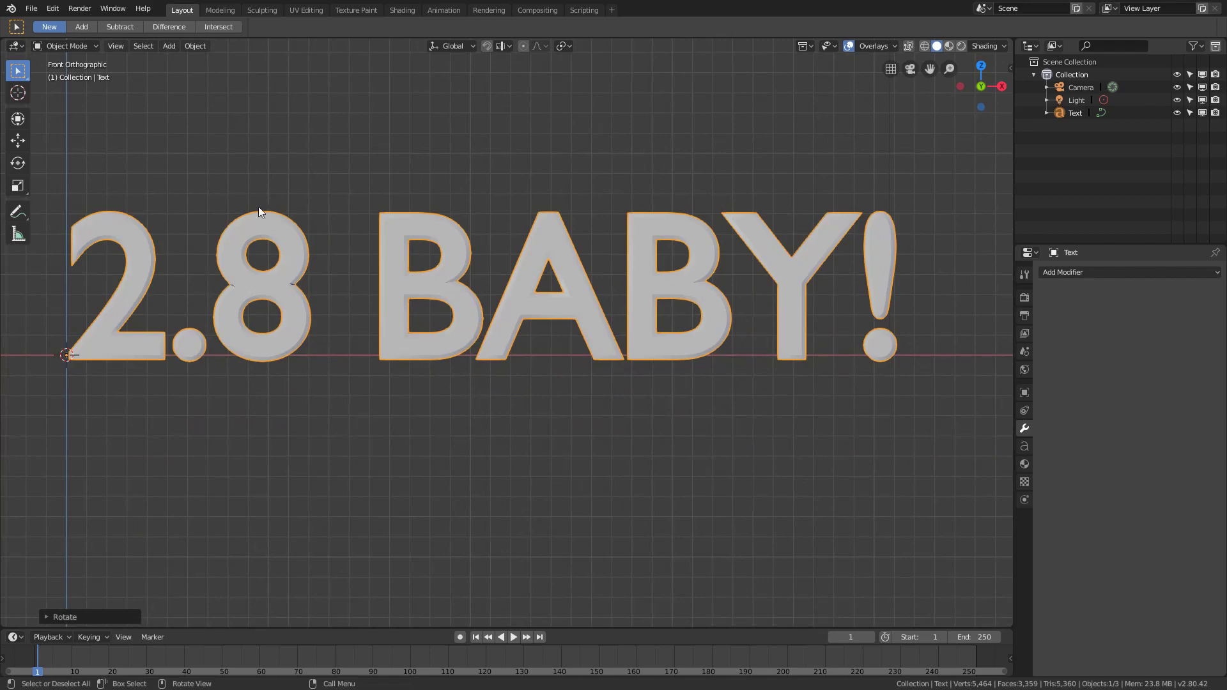
Step: Convert the text object to a mesh and examine its topology in Edit Mode
right_click(581, 306)
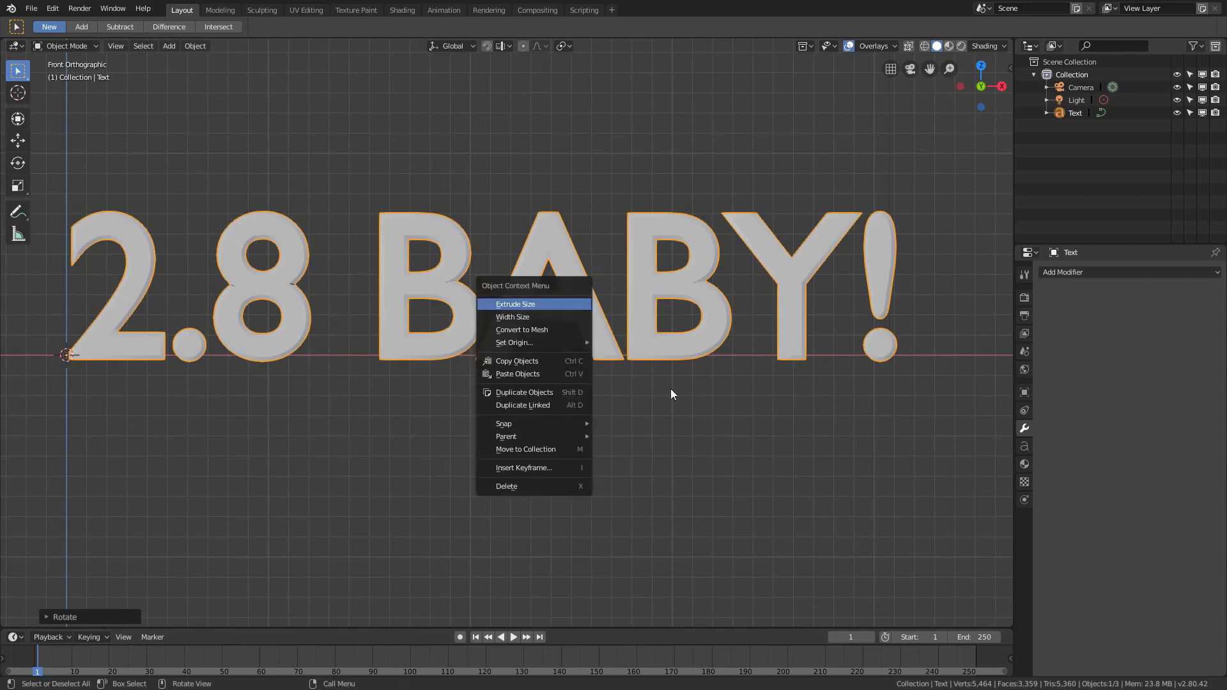
right_click(582, 285)
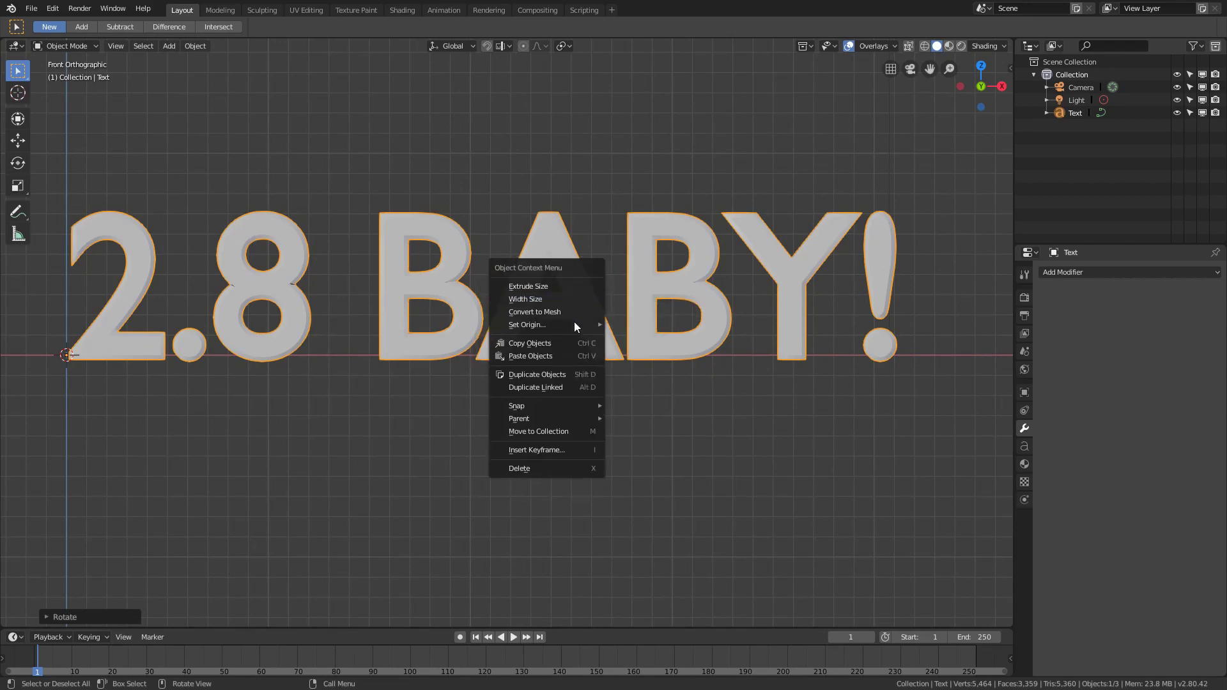
click(547, 311)
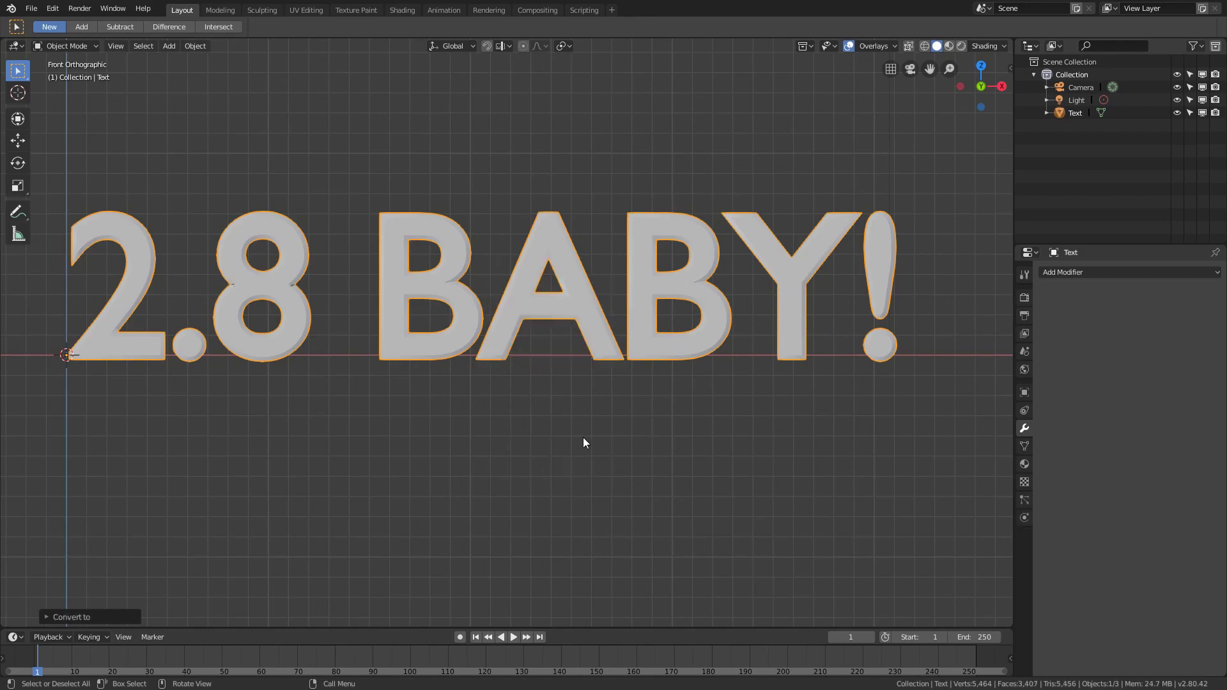
shift+middle_drag(619, 261, 704, 275)
key(Tab)
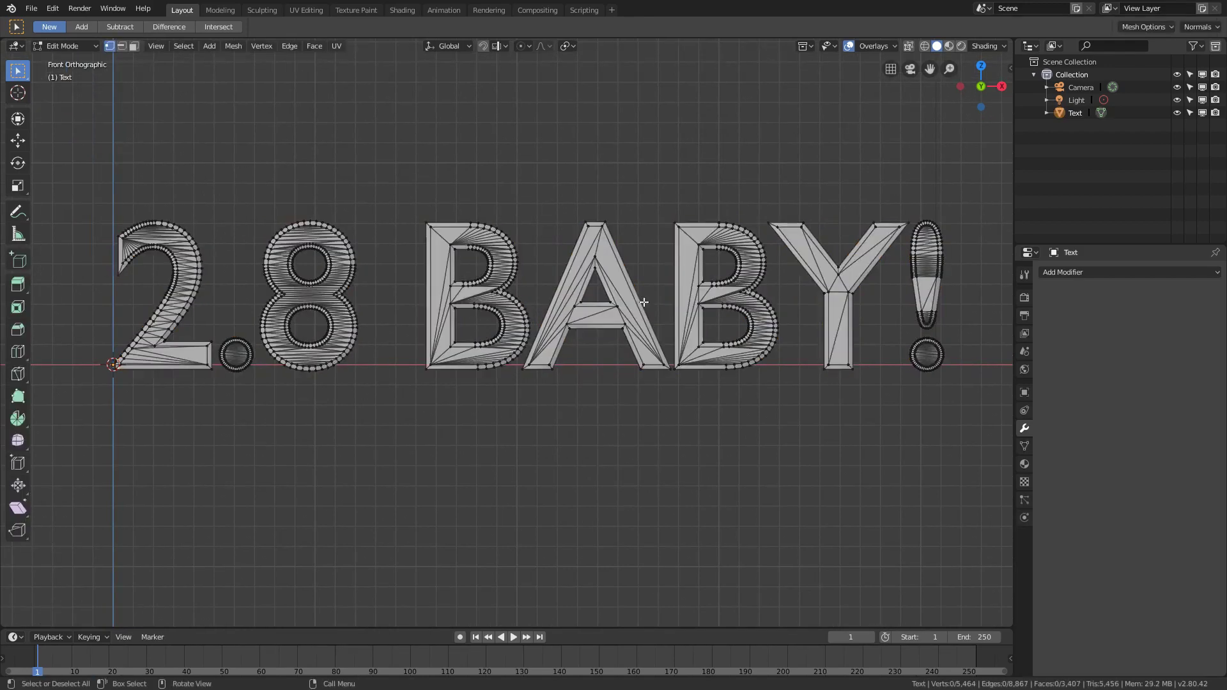
scroll(393, 280, up, 1)
middle_drag(597, 181, 618, 313)
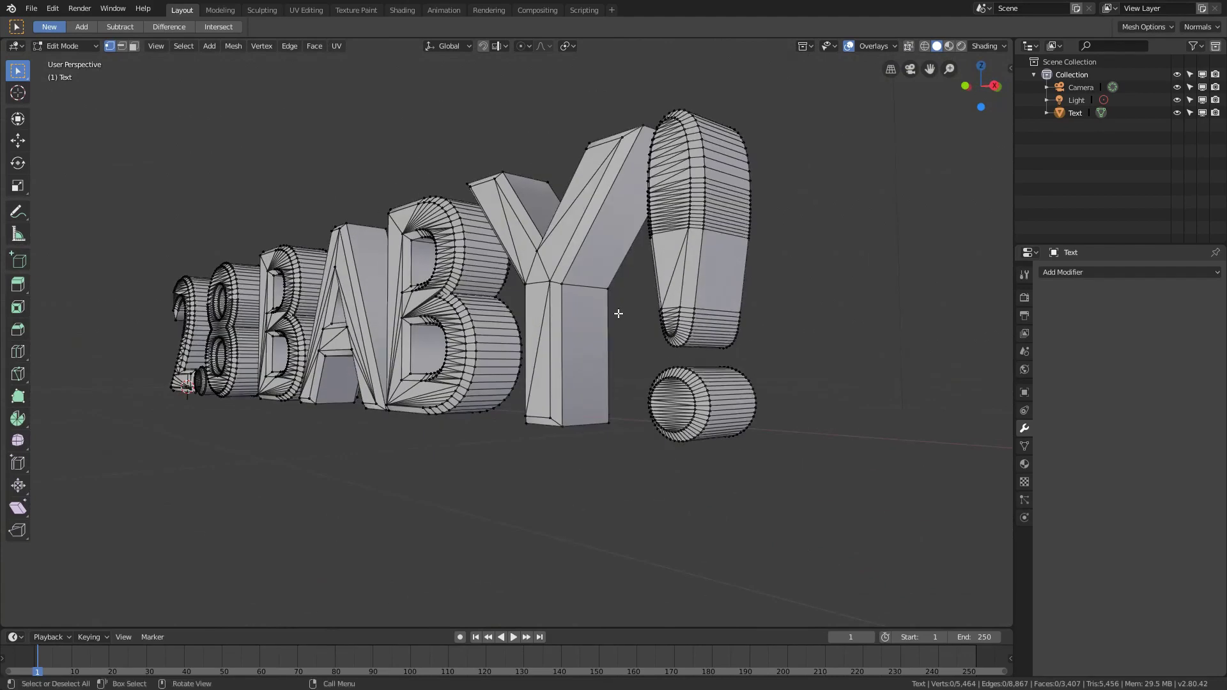
key(Tab)
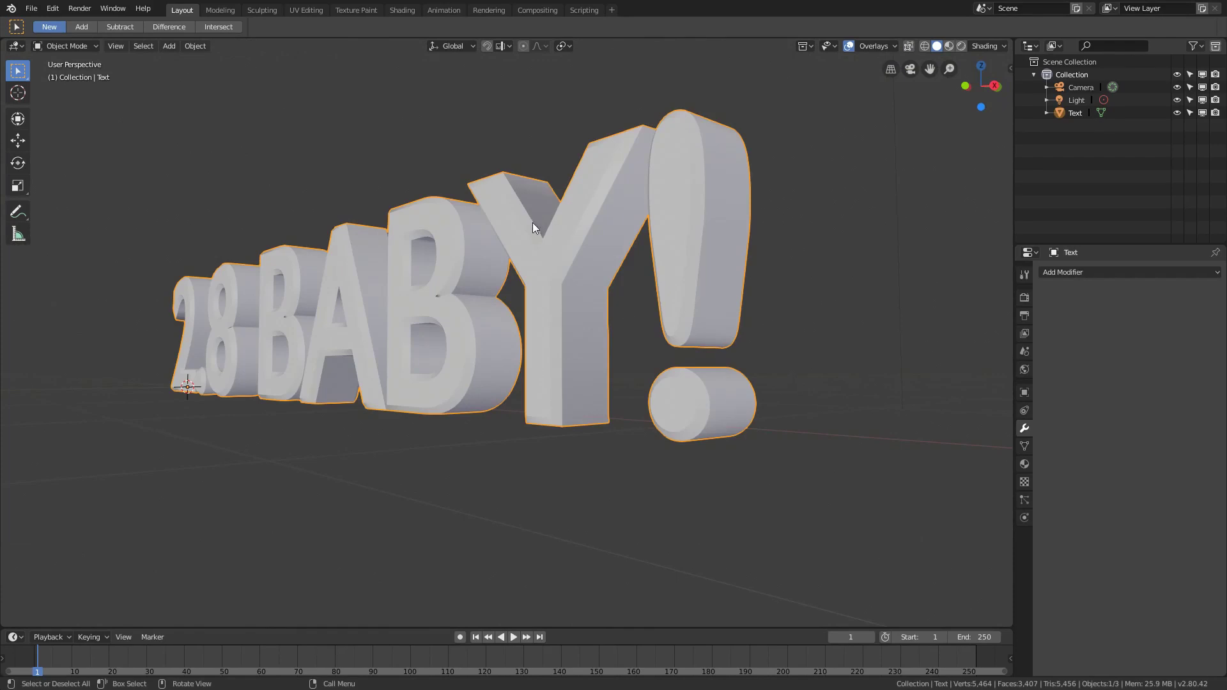
key(r)
key(r)
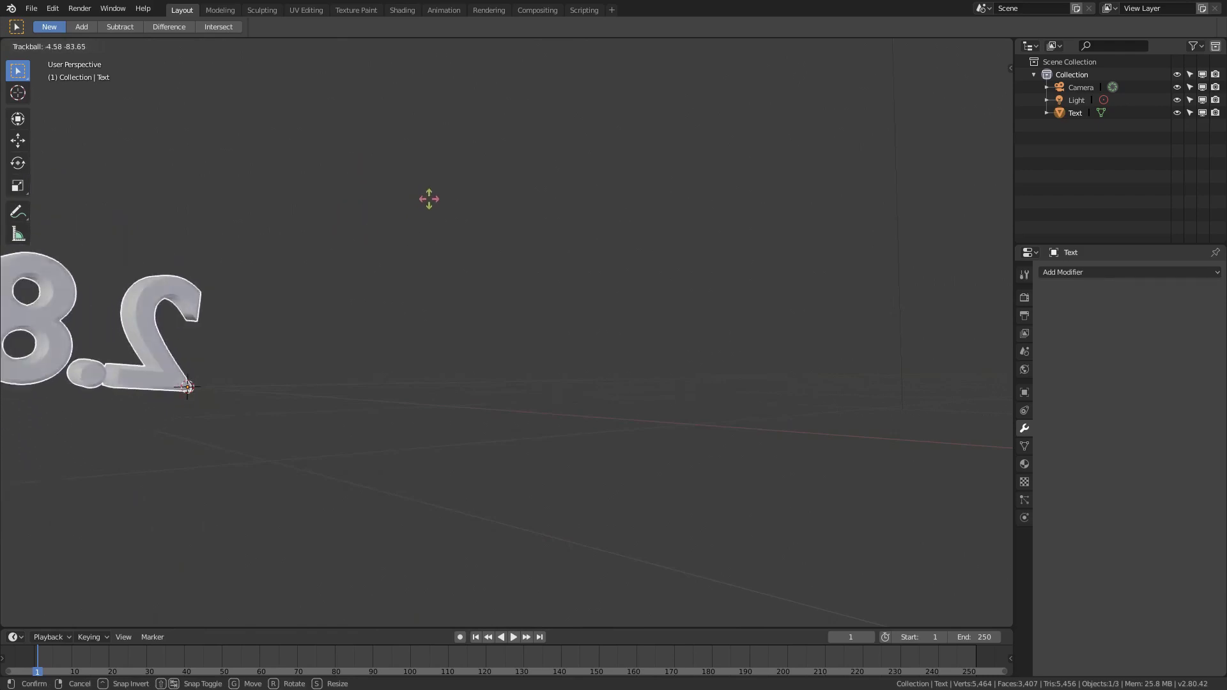
click(519, 209)
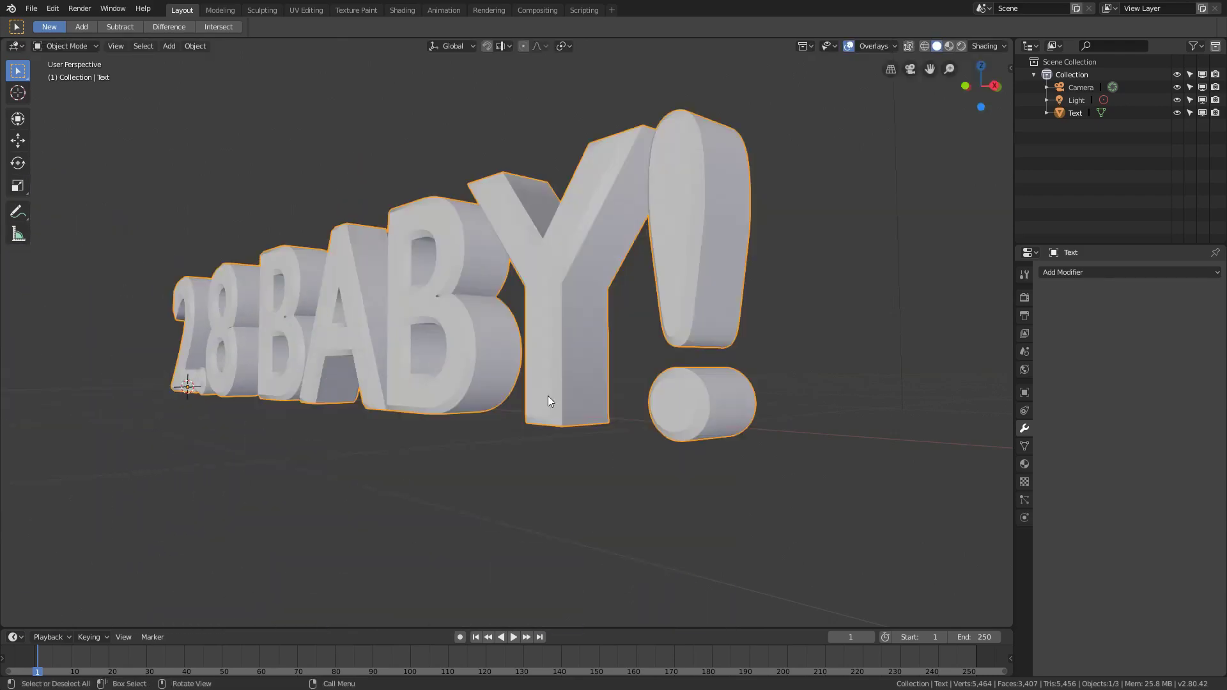
scroll(528, 289, down, 3)
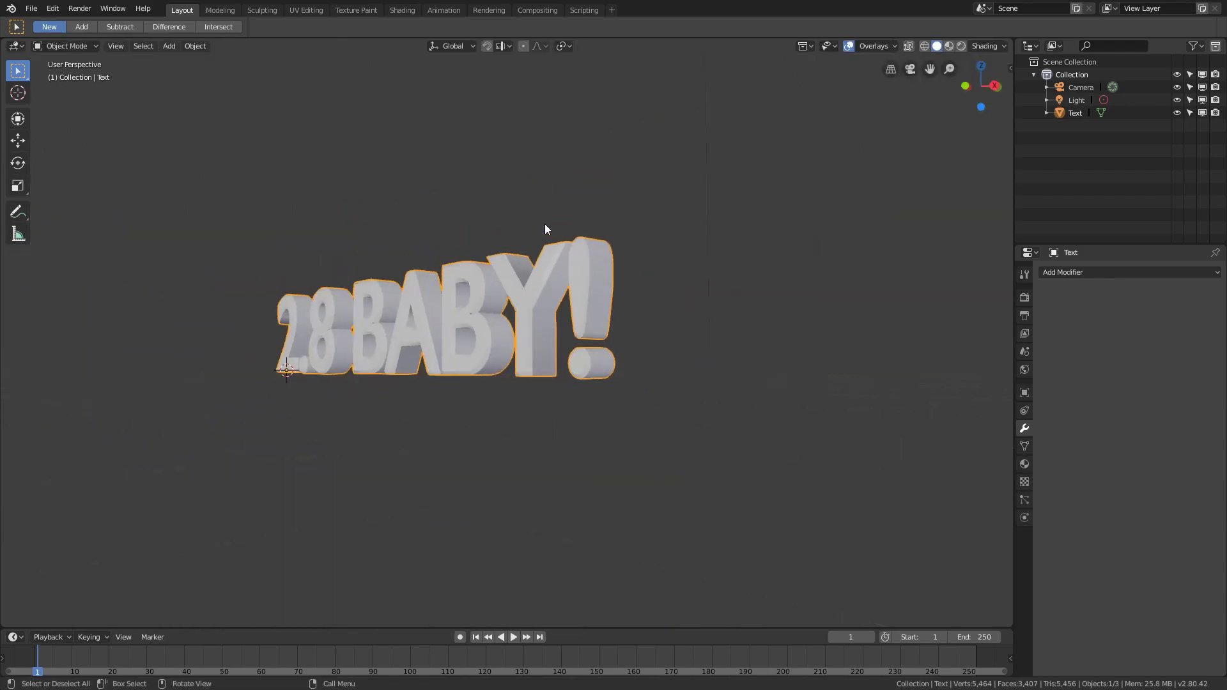
scroll(546, 282, up, 4)
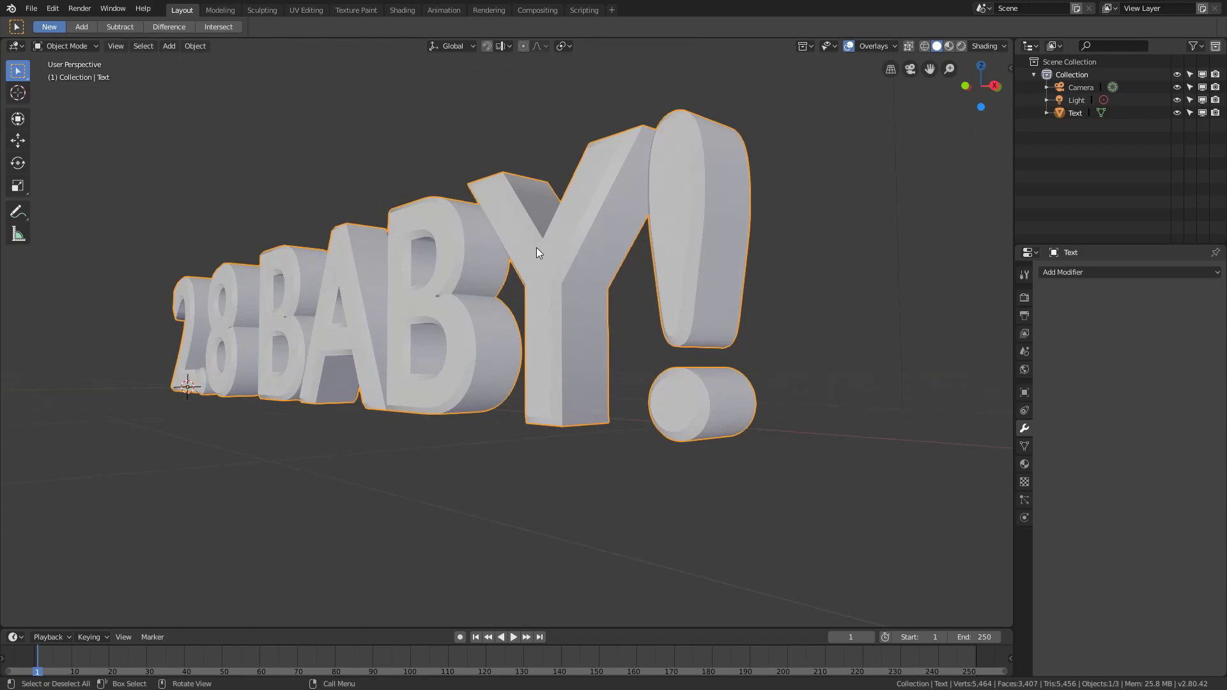
scroll(405, 277, down, 3)
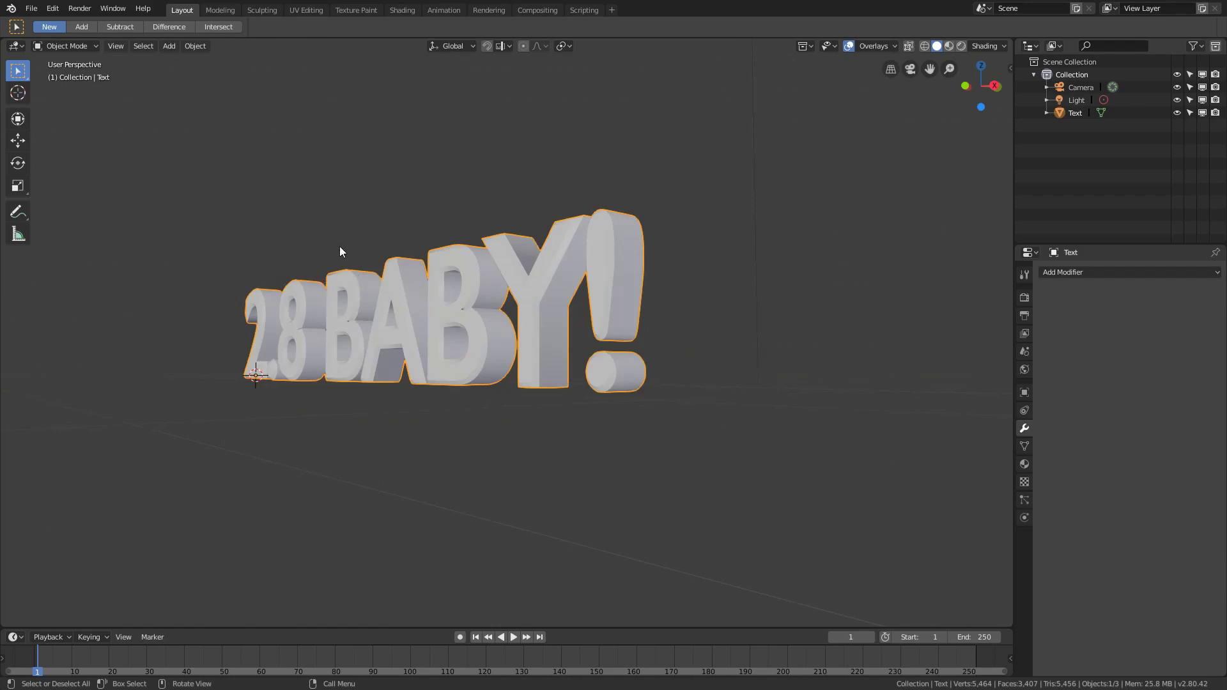
scroll(627, 400, down, 2)
scroll(610, 379, up, 3)
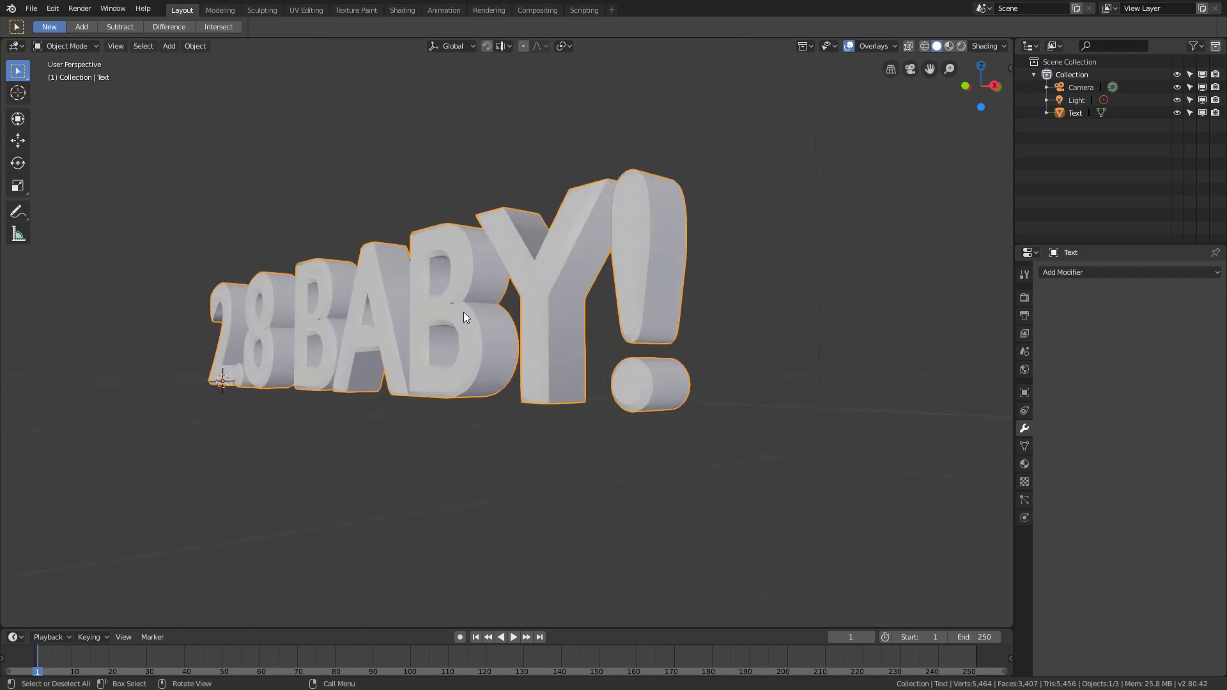
Step: In right wireframe view, select all the mesh's vertices except those of the front faces and add a new material to the text
middle_drag(788, 279, 751, 237)
key(Tab)
key(KP_3)
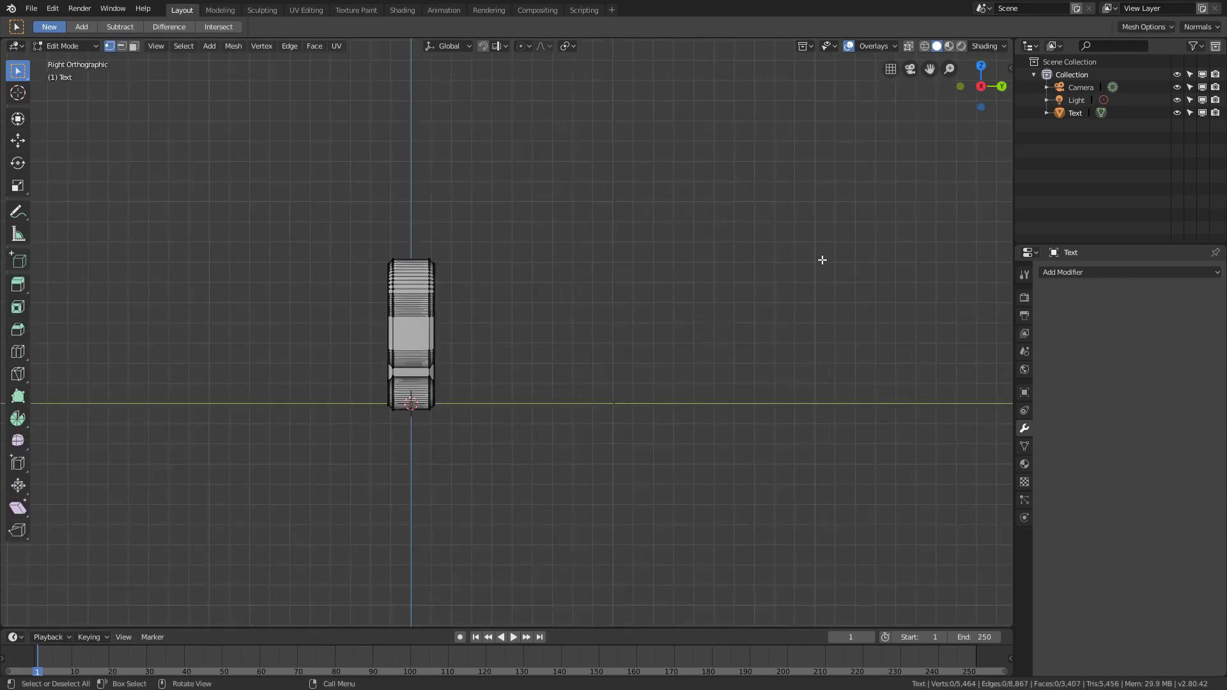
shift+middle_drag(758, 227, 909, 211)
scroll(773, 242, up, 4)
key(z)
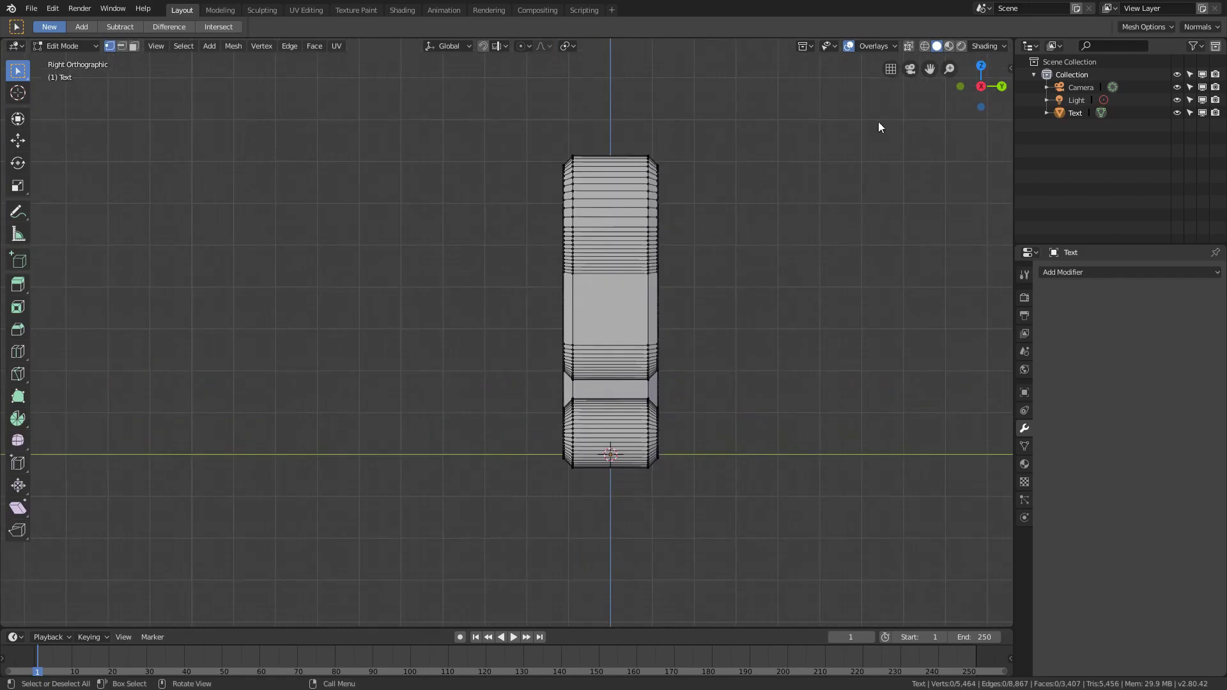
click(782, 125)
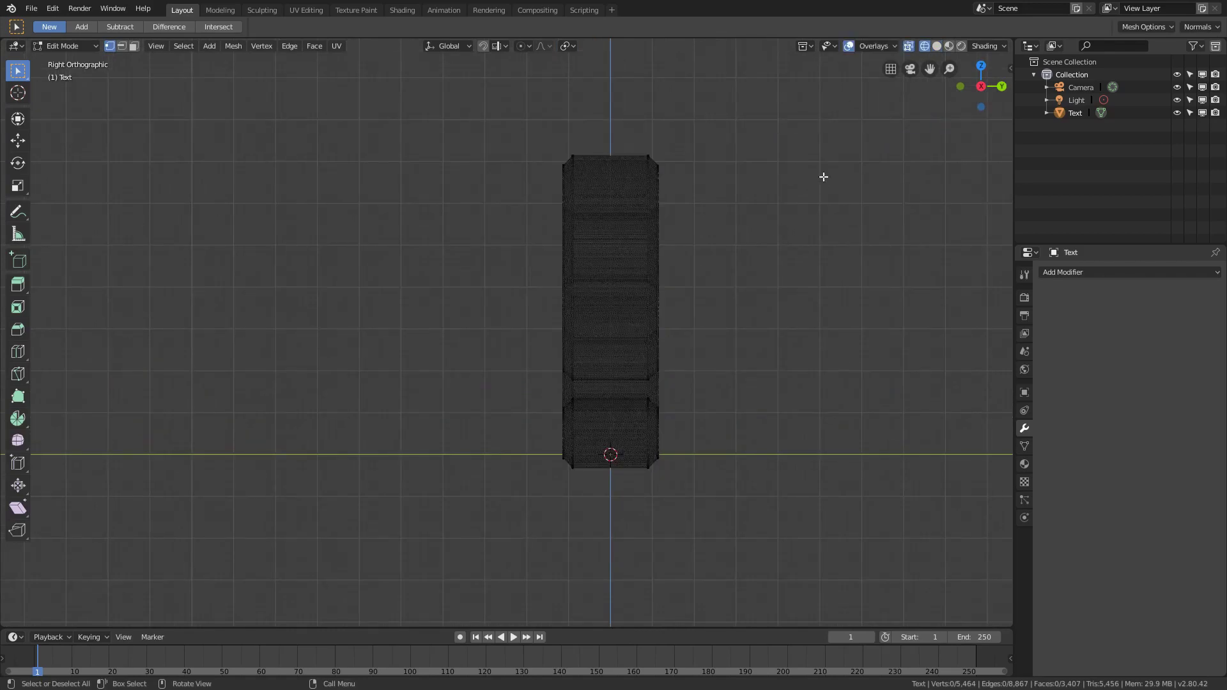
drag(747, 74, 572, 567)
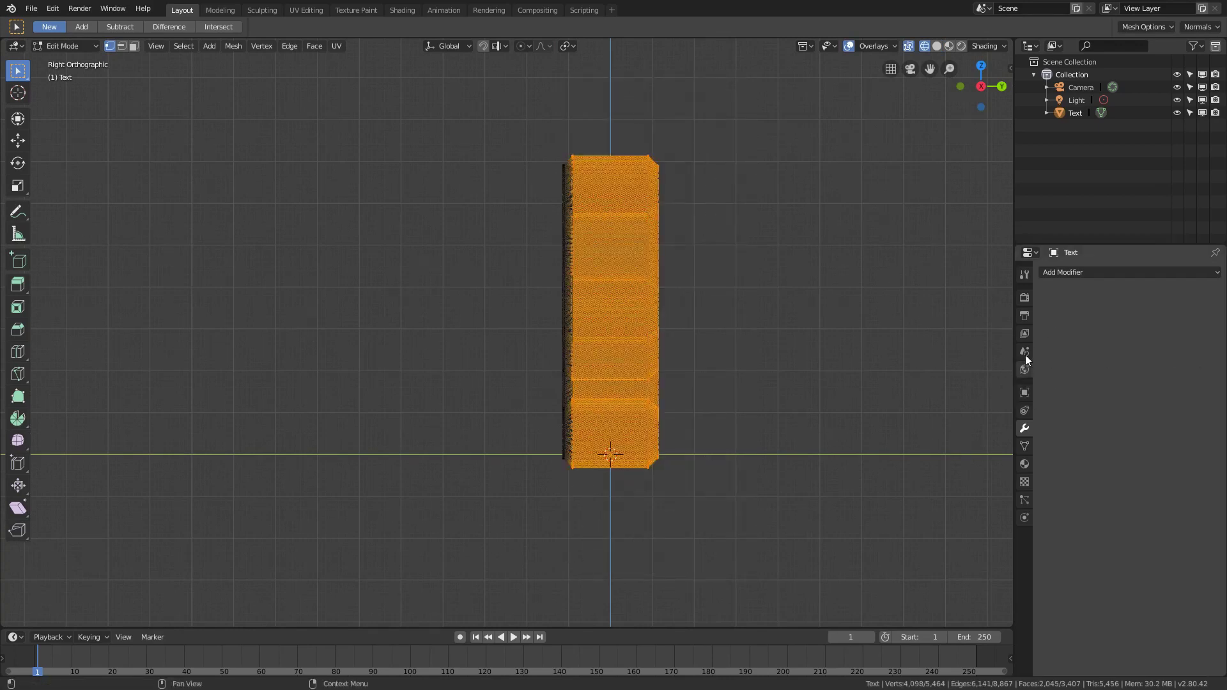
click(1026, 463)
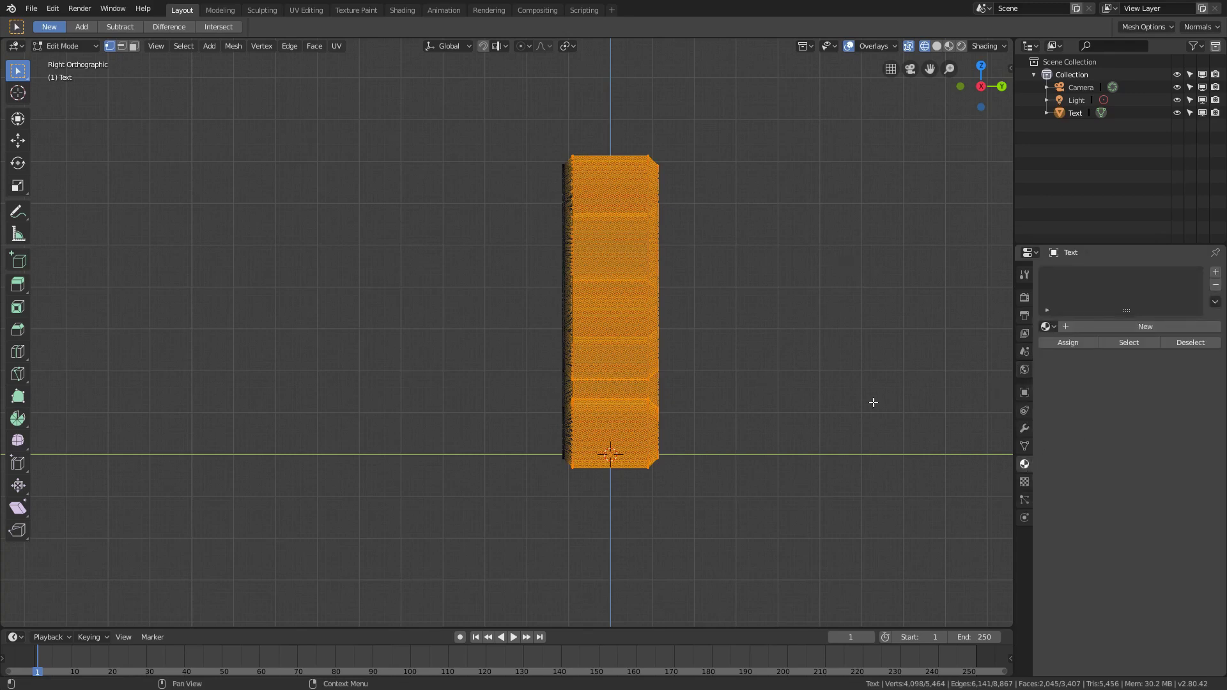
click(1194, 330)
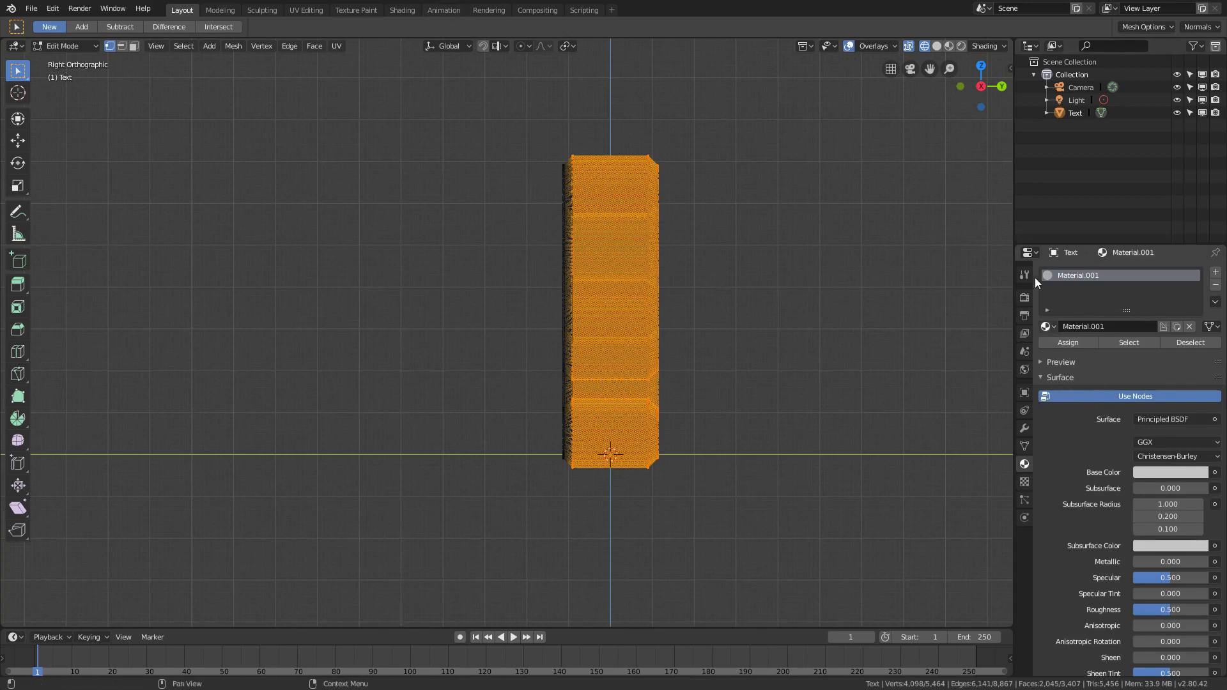
Step: Switch the render engine to Workbench with Flat lighting
click(1024, 297)
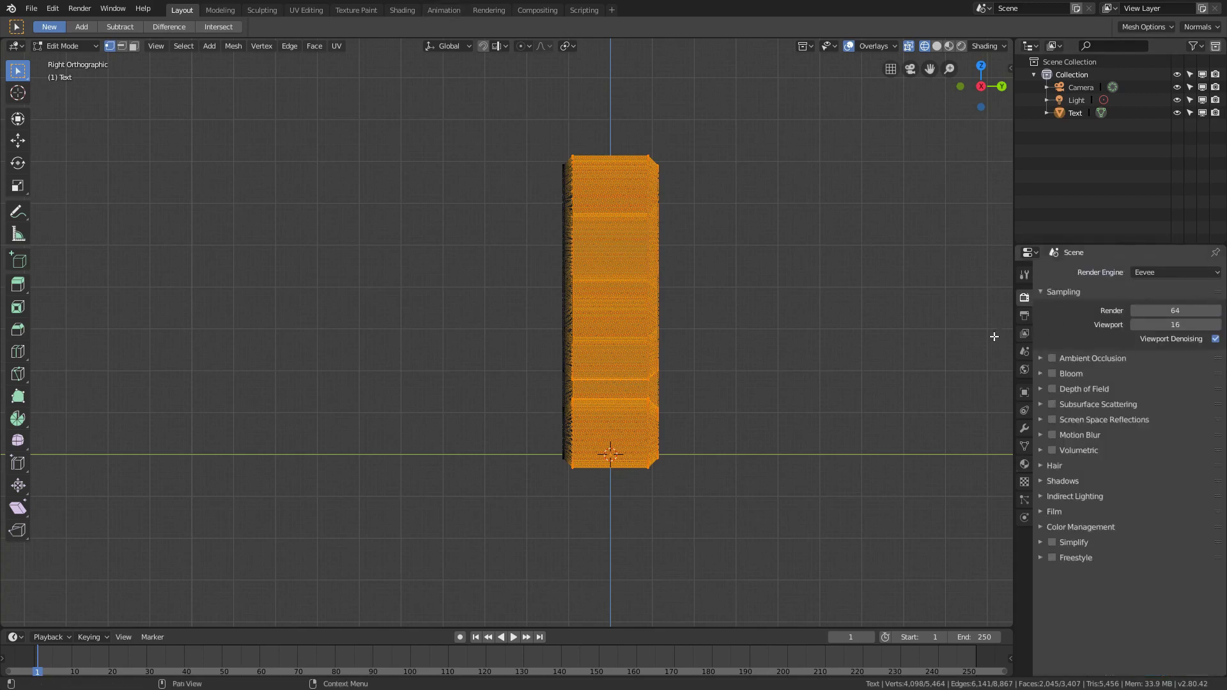
click(1206, 273)
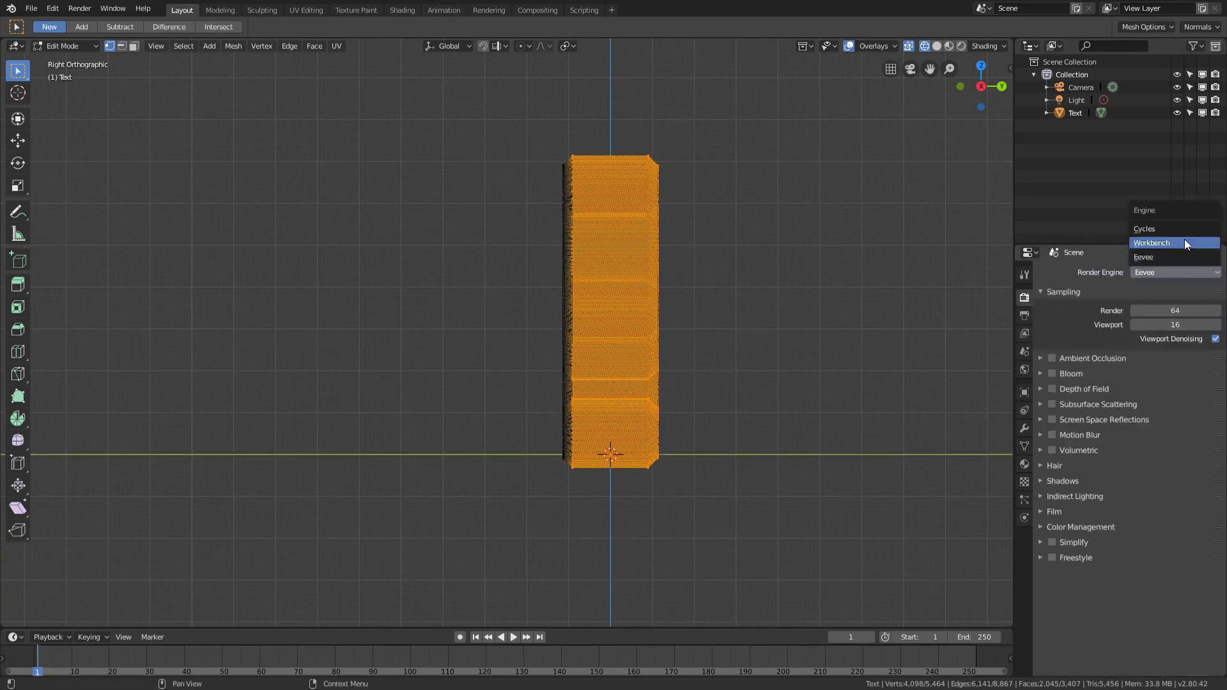
click(1185, 243)
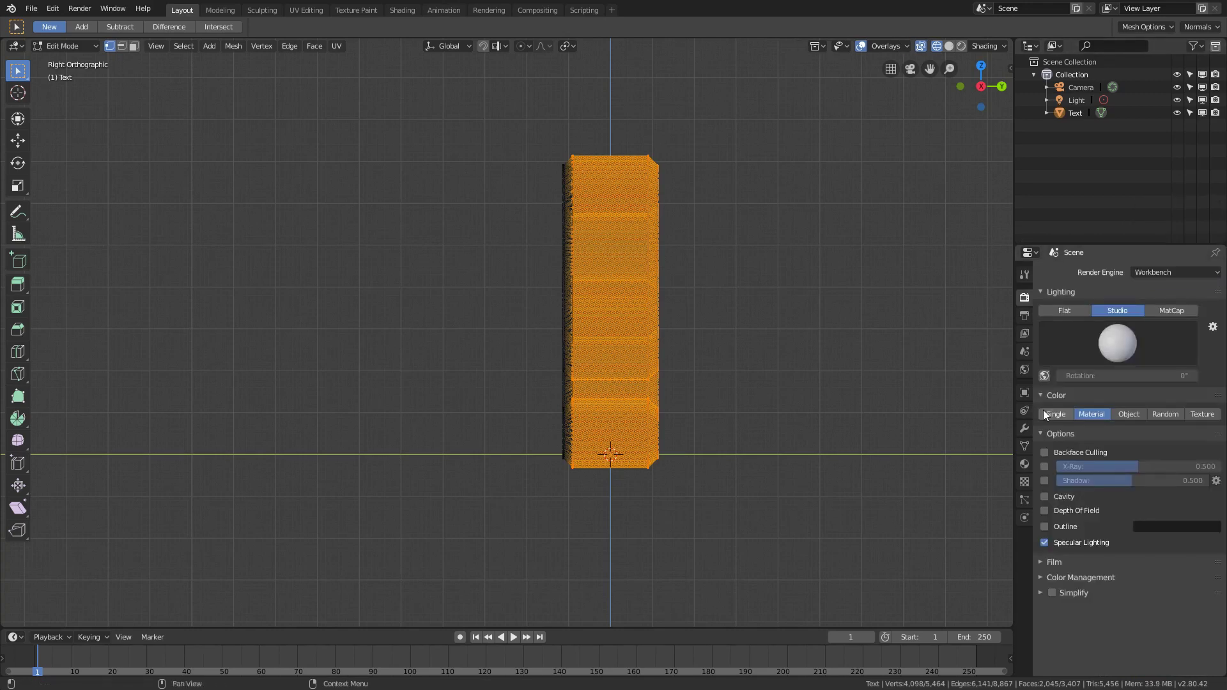
click(1055, 310)
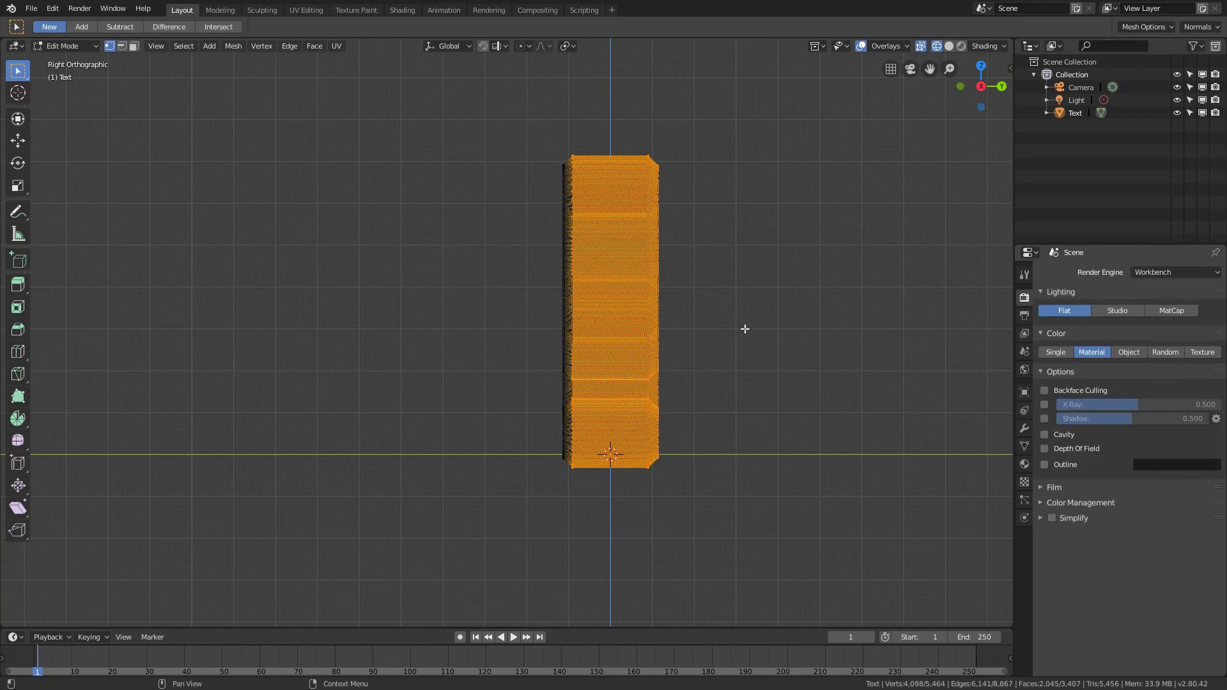
Step: Set the first material's viewport display roughness to 1.000
click(1024, 464)
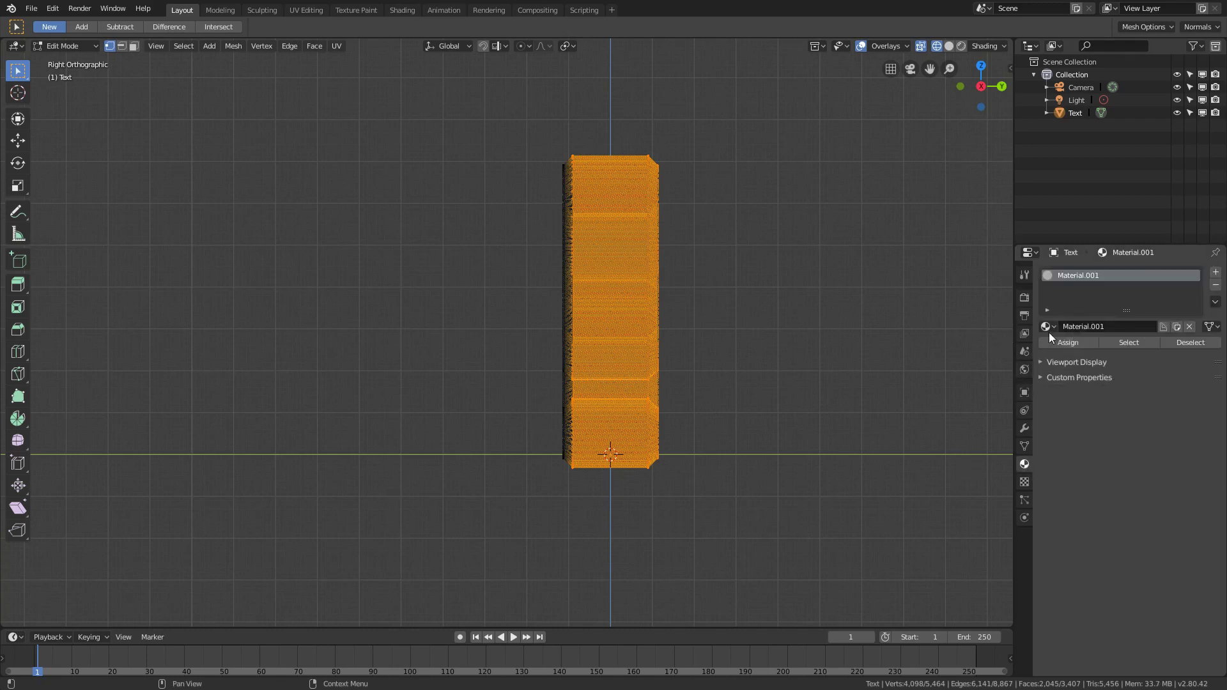
click(1079, 361)
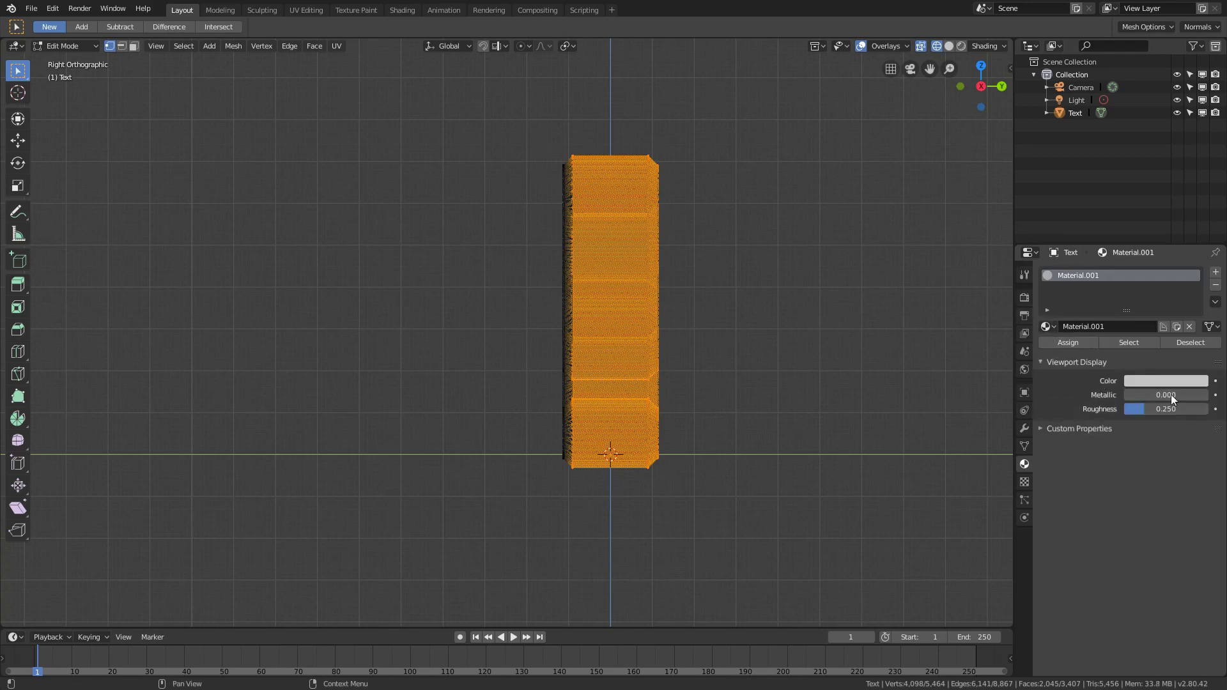
click(1137, 378)
drag(1153, 413, 1208, 413)
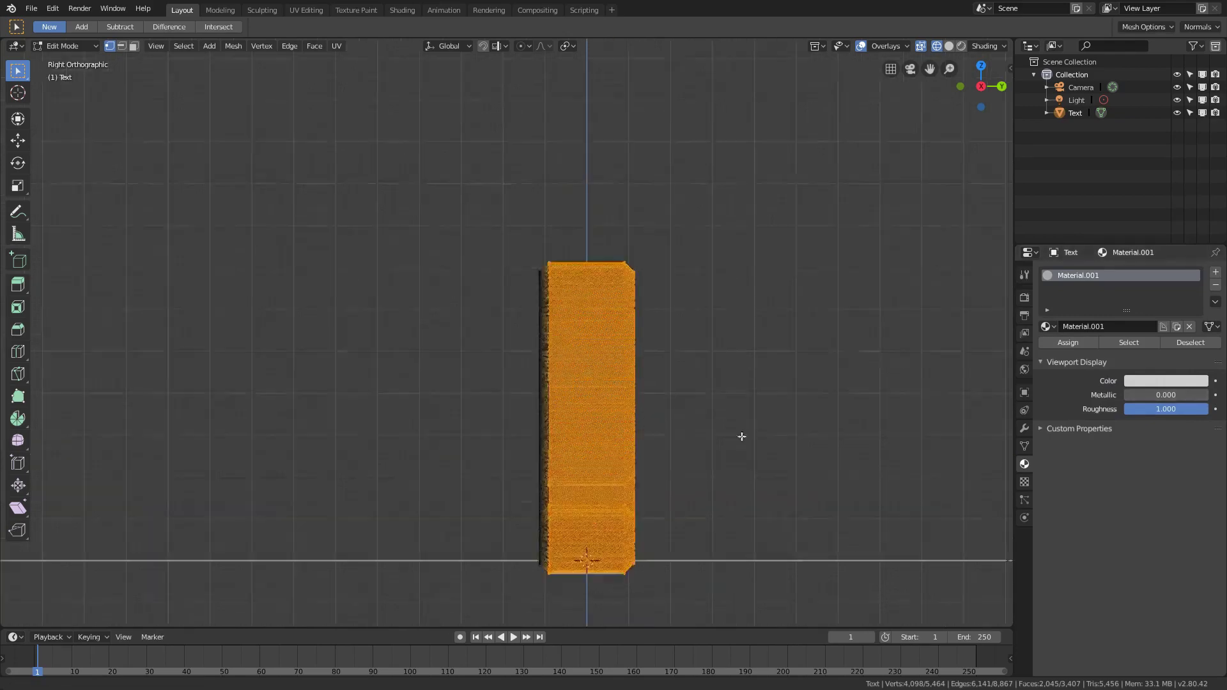
Step: Add a second material slot with a new material and set its viewport display to black with roughness 1.000
middle_drag(742, 435, 1067, 312)
middle_drag(762, 362, 1009, 326)
click(1216, 273)
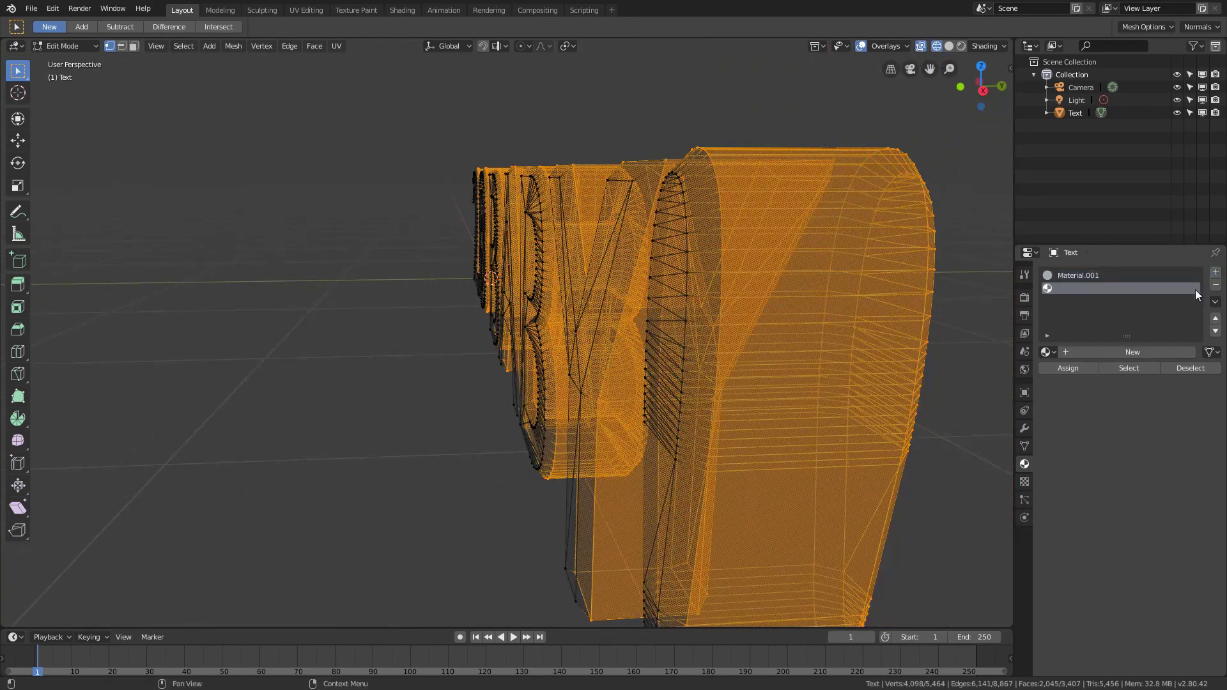
click(1114, 351)
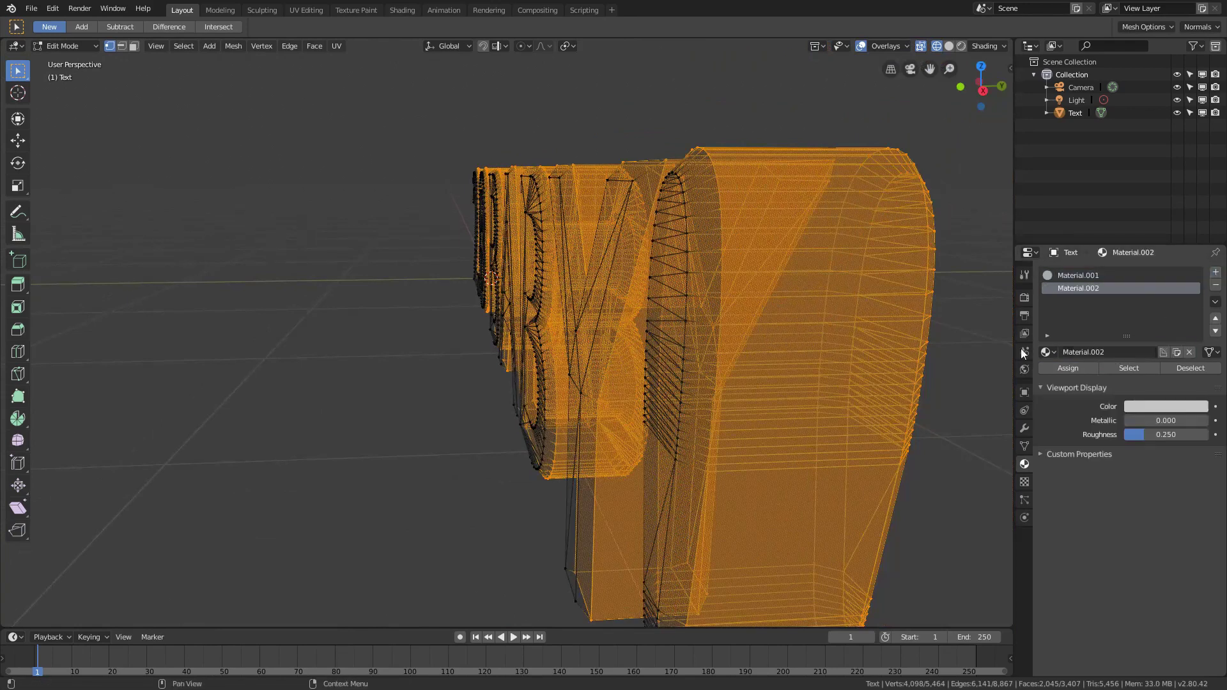
click(1187, 407)
drag(1199, 266, 1196, 345)
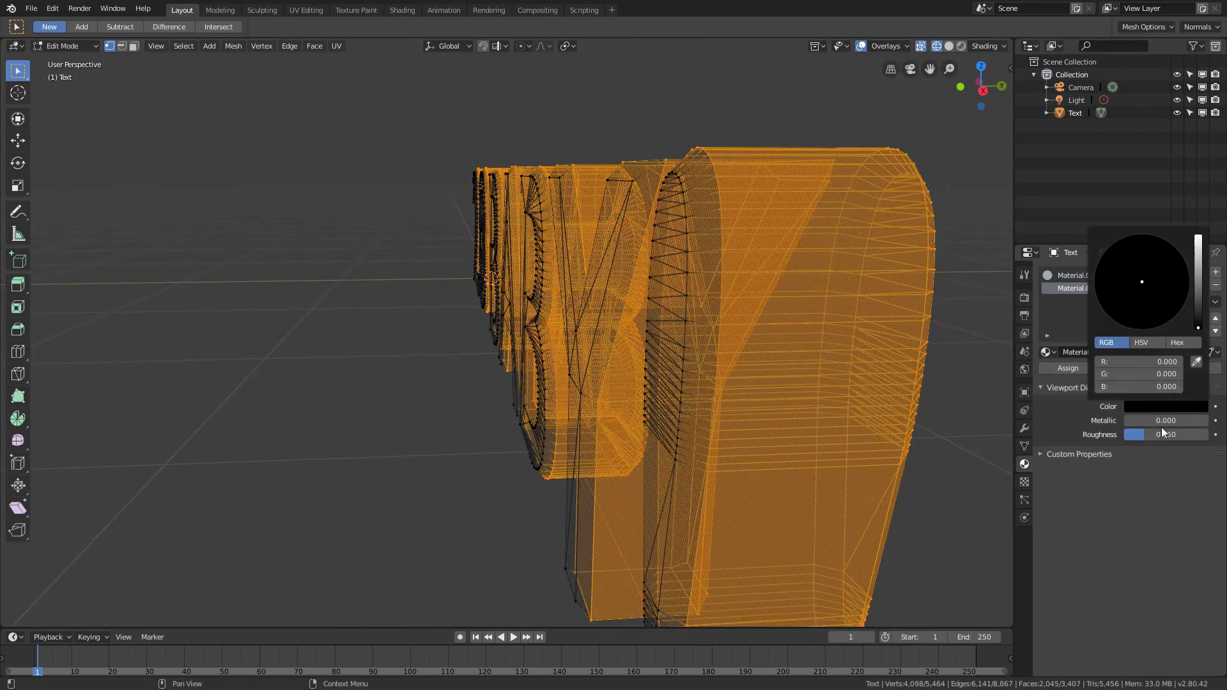
drag(1158, 435, 1207, 434)
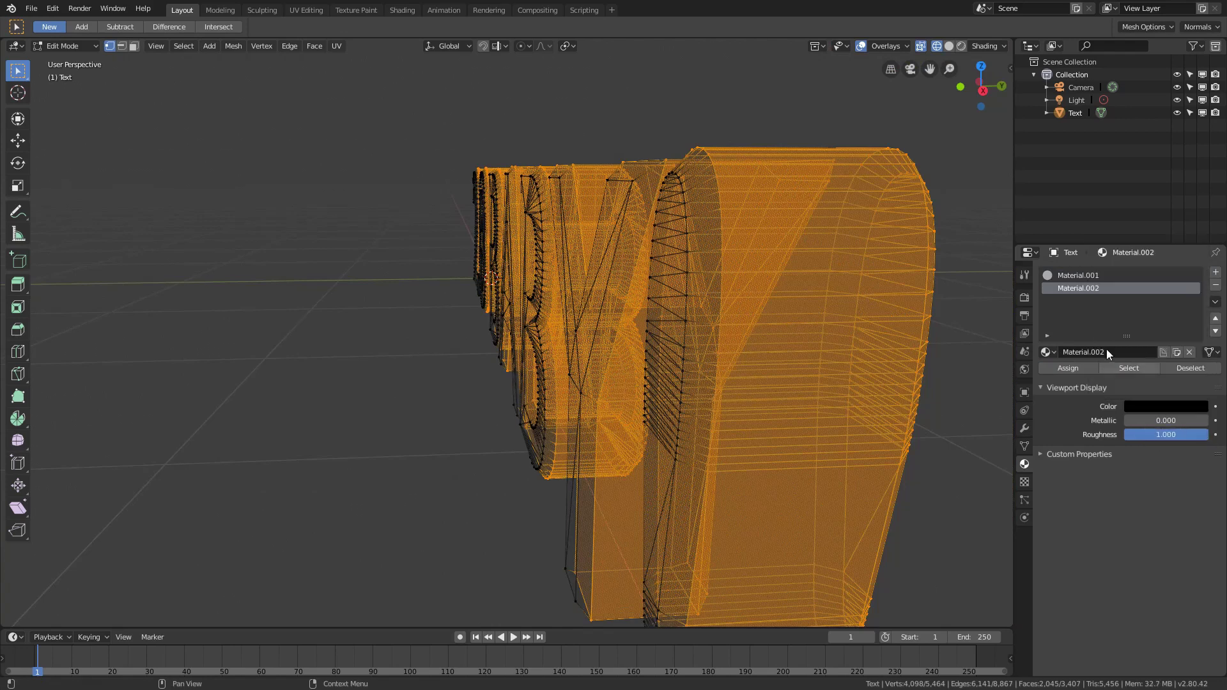
Step: Invert the vertex selection to pick only the front faces of the letters
scroll(716, 345, down, 2)
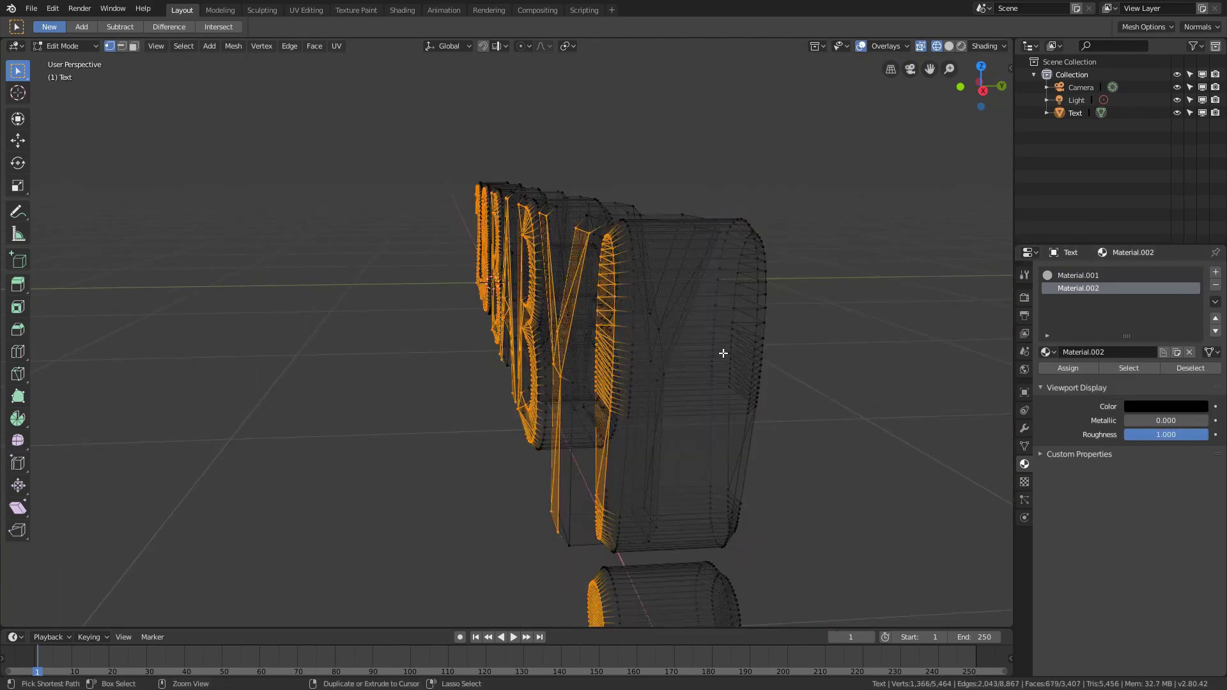
key(shift+l)
middle_drag(716, 354, 725, 280)
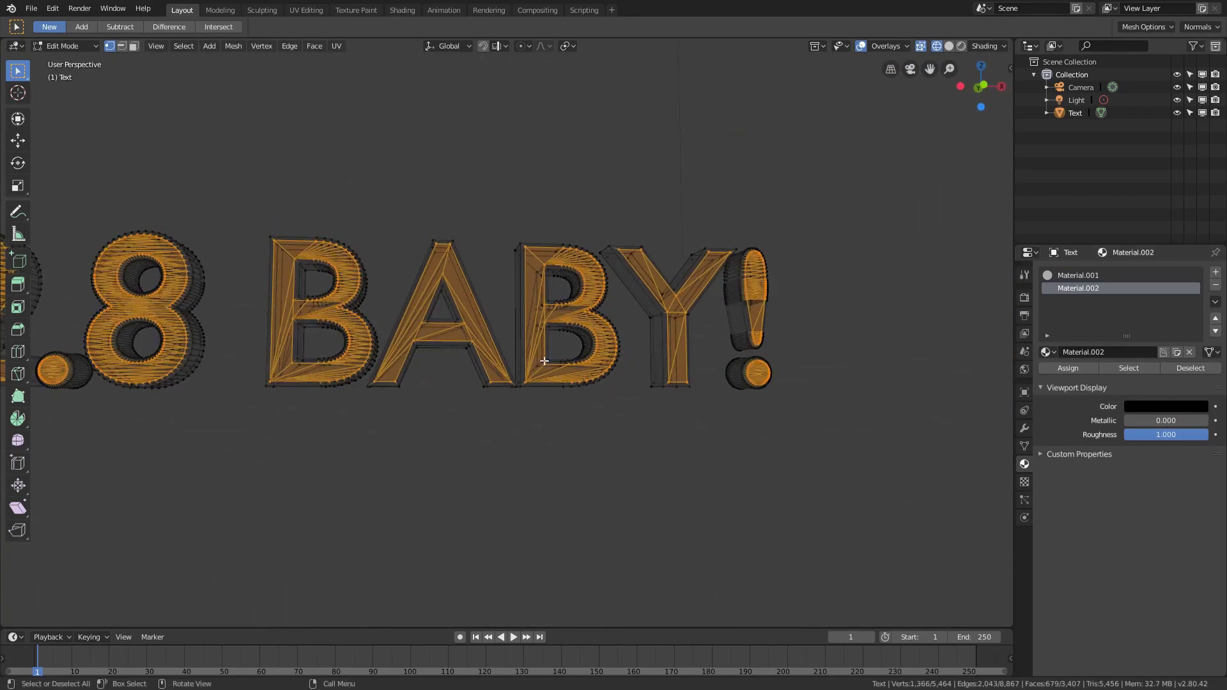
Step: Assign the black Material.002 to the selected front faces, then show the letters in solid shading with nothing selected
scroll(243, 300, down, 2)
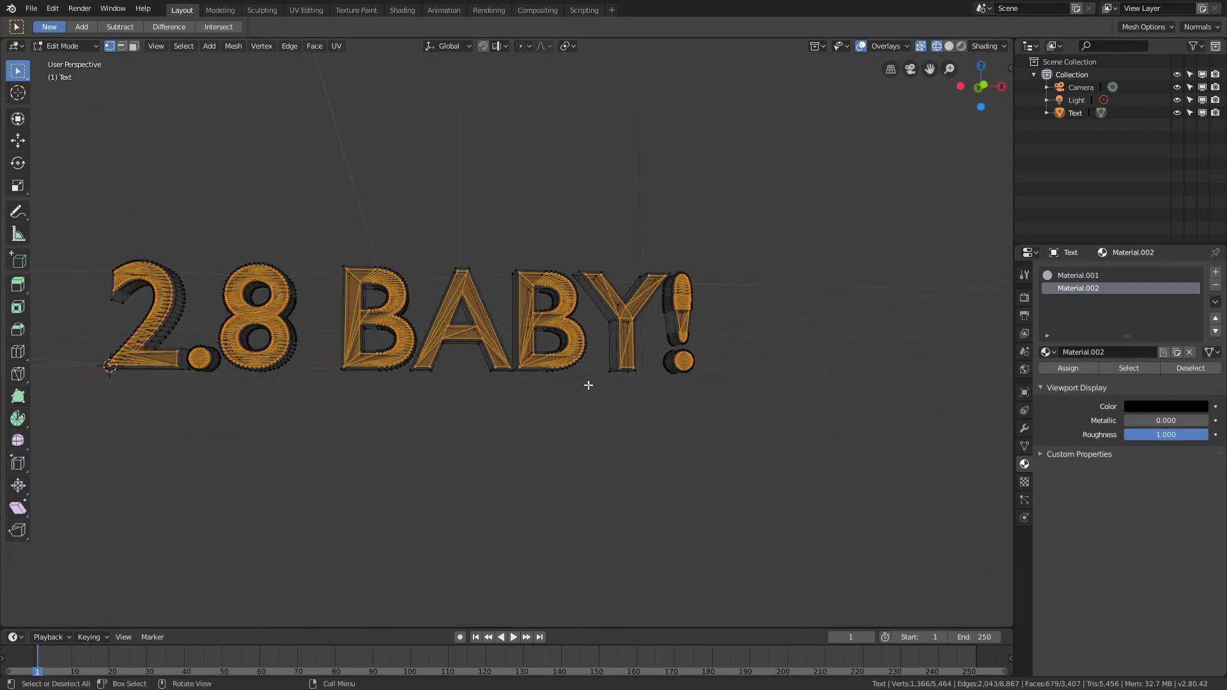
middle_drag(783, 310, 749, 336)
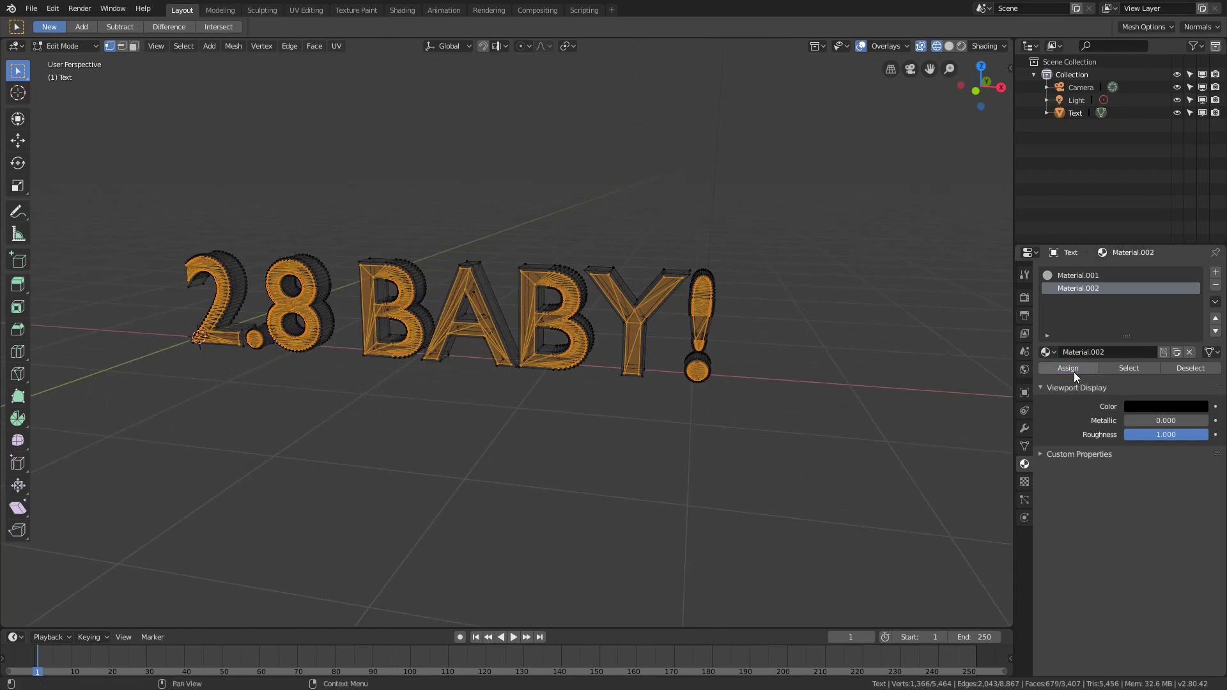
shift+middle_drag(734, 107, 824, 219)
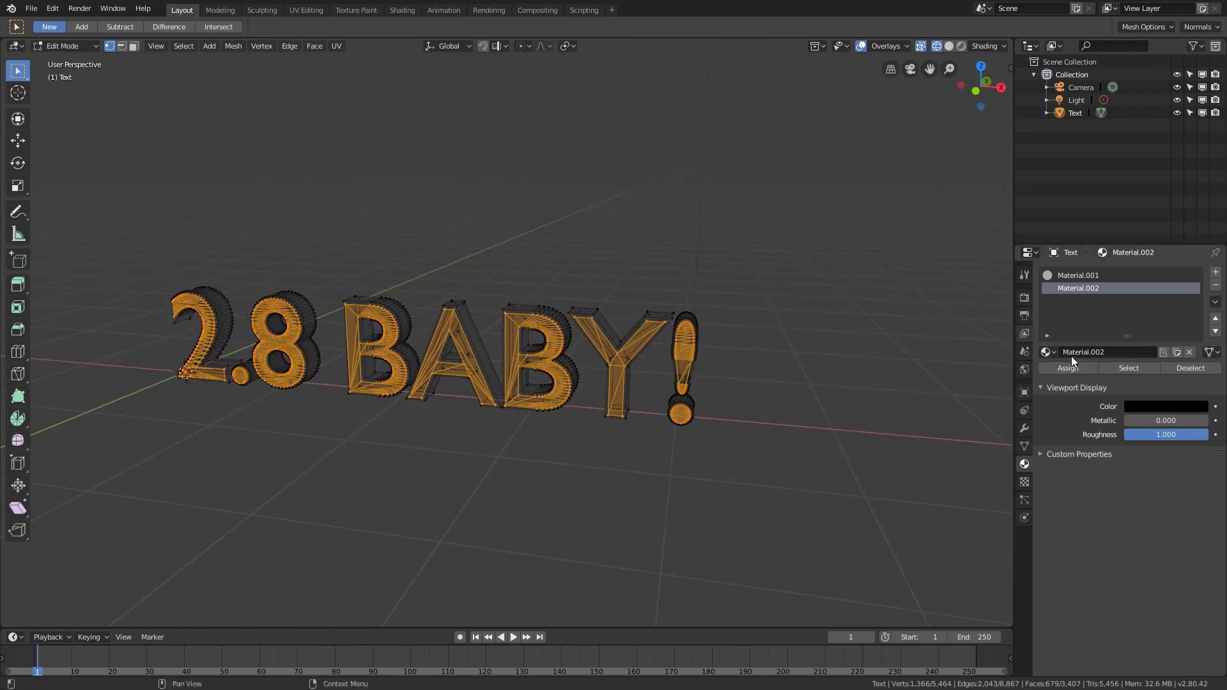
key(z)
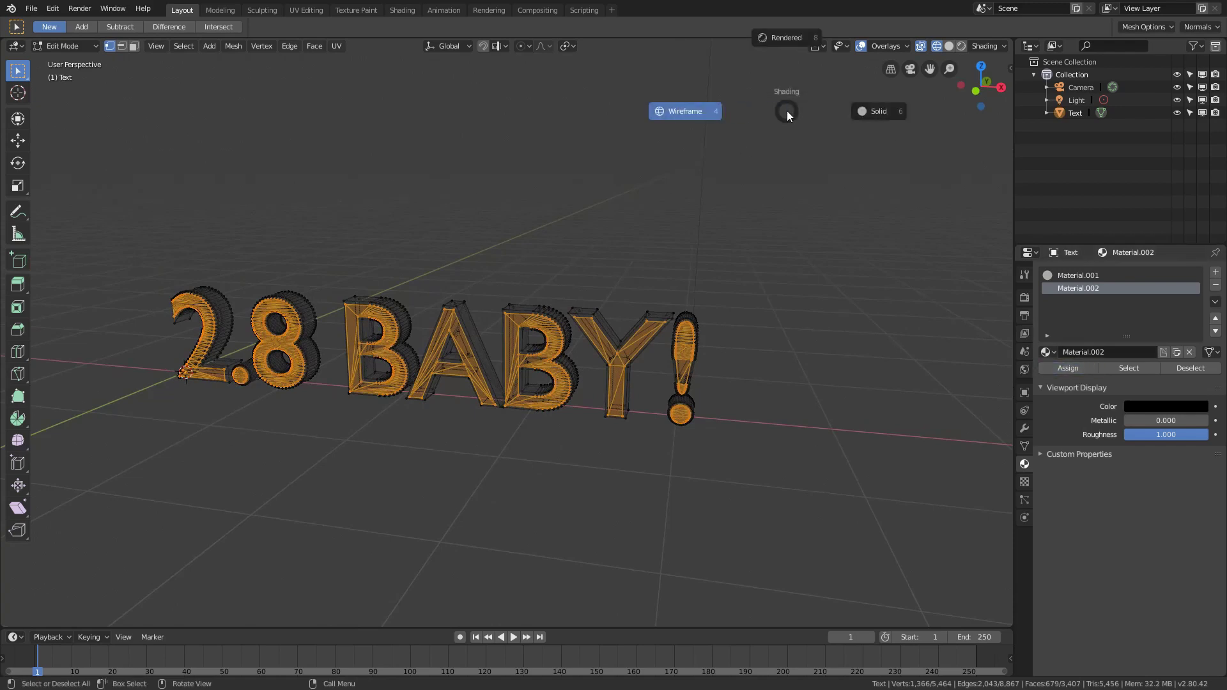
click(892, 122)
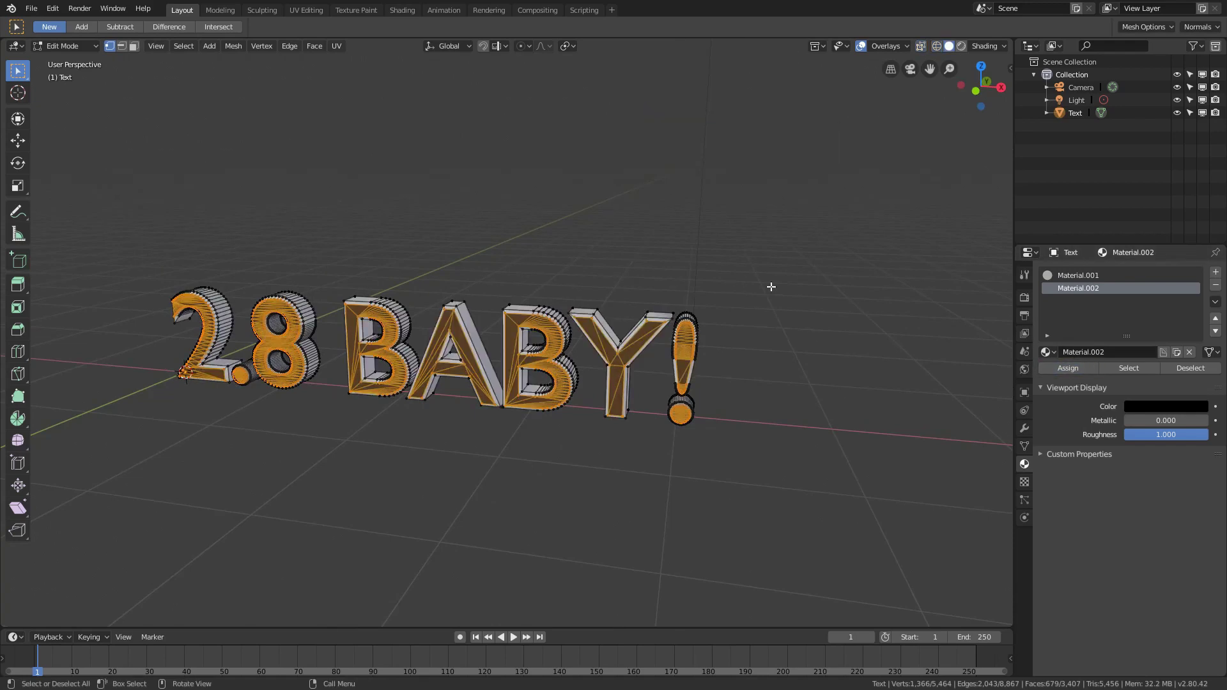
key(alt+a)
middle_drag(715, 351, 591, 337)
middle_drag(636, 247, 607, 285)
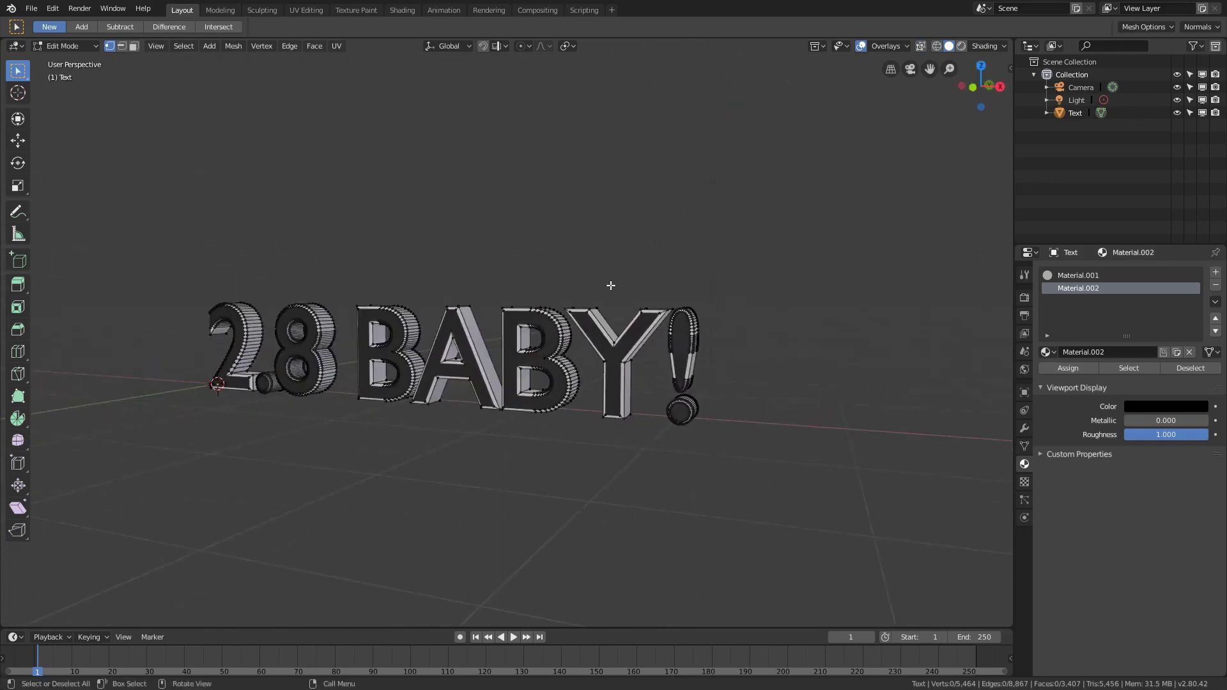
scroll(624, 298, up, 3)
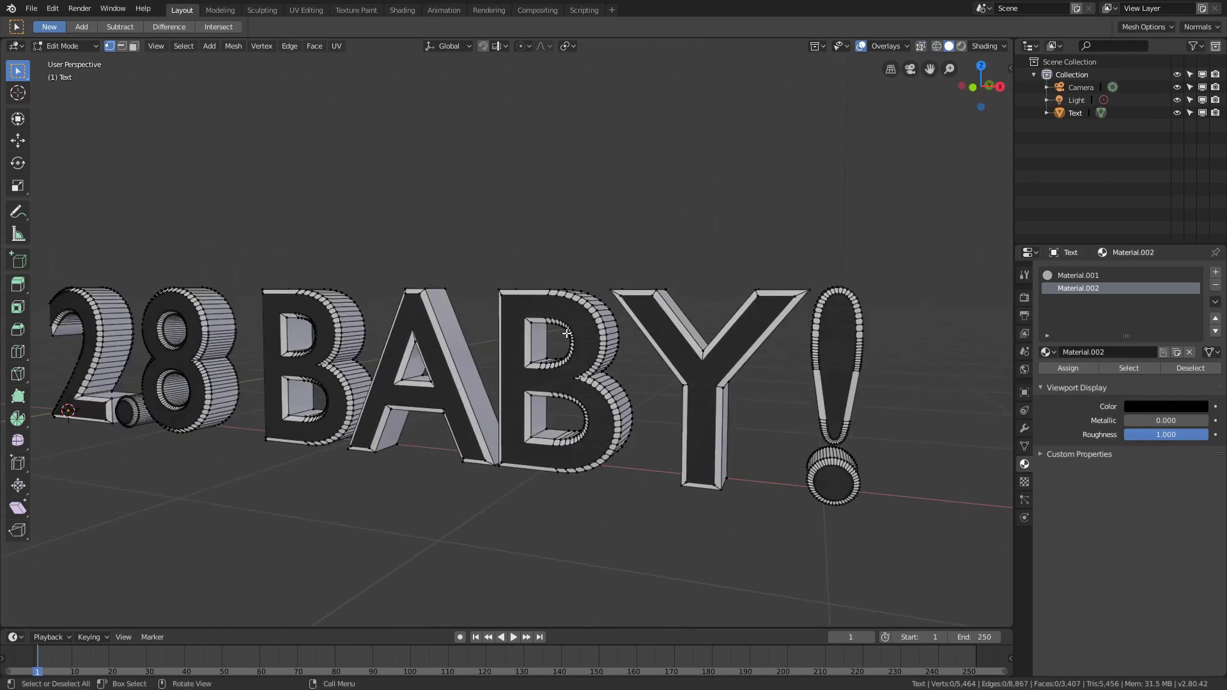
Step: Select the front faces that use Material.002 and assign the light Material.001 to them
click(1118, 278)
click(1116, 288)
click(1137, 369)
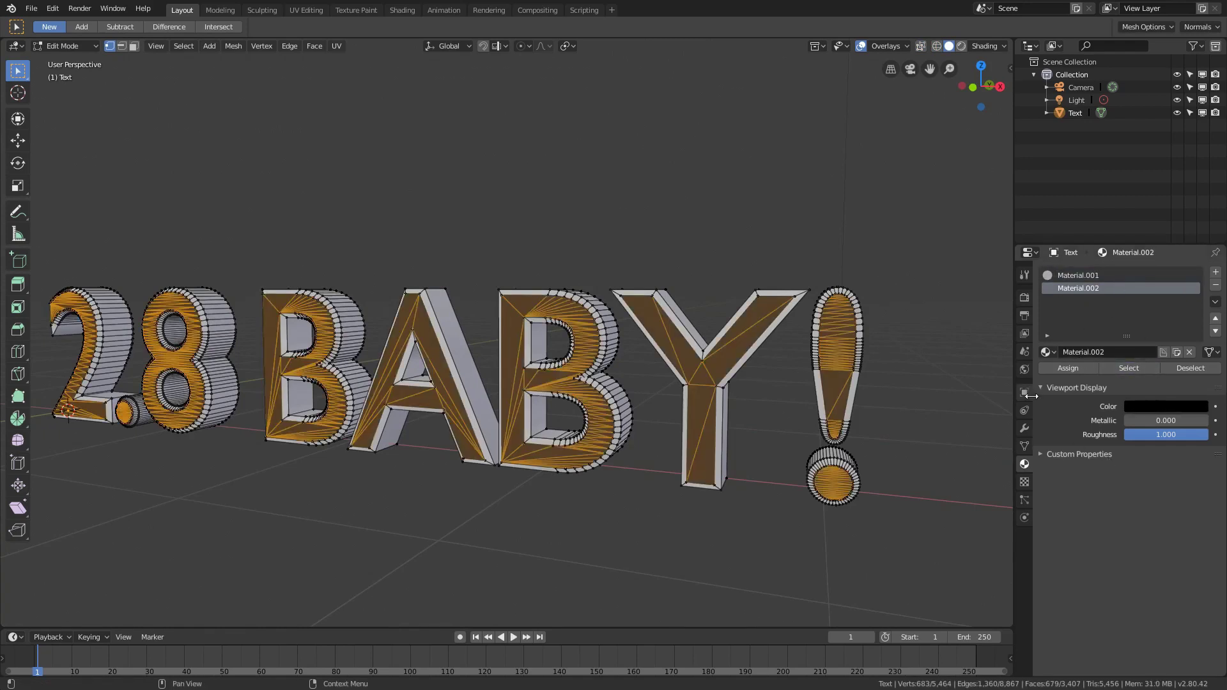
click(1095, 275)
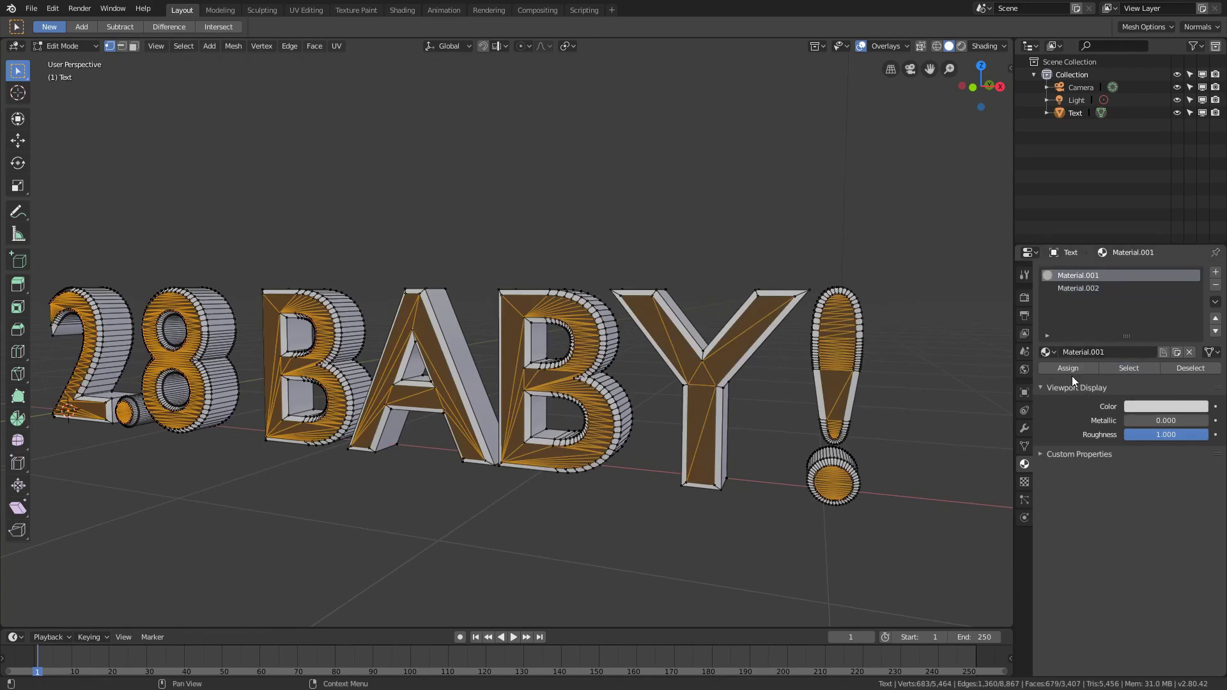
Step: Invert the selection to the sides and bevels, assign the black Material.002 to them, and deselect everything
key(alt+a)
click(1147, 368)
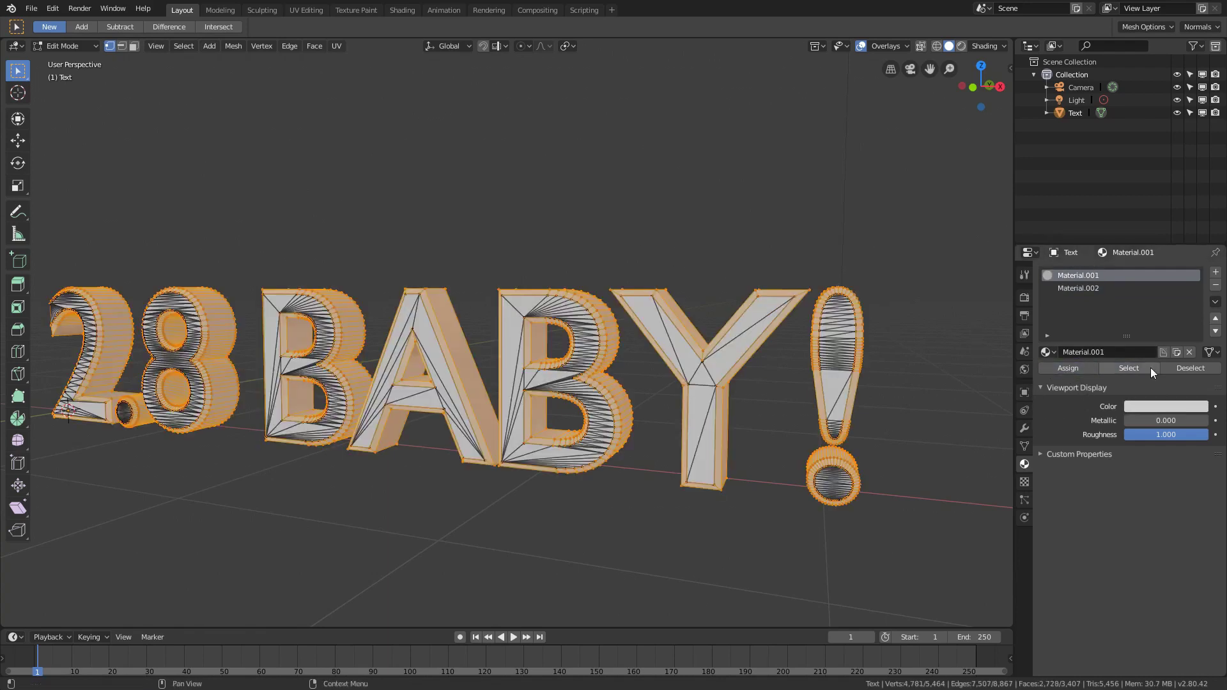
click(1082, 288)
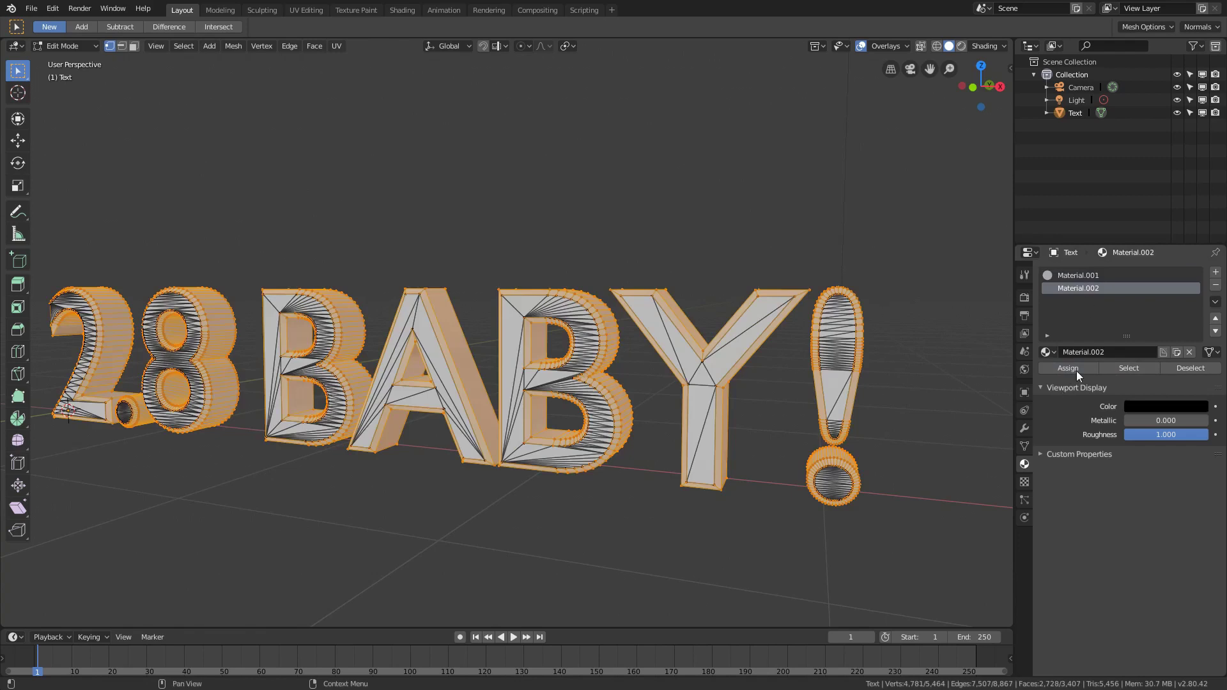
click(1067, 368)
key(a)
key(alt+a)
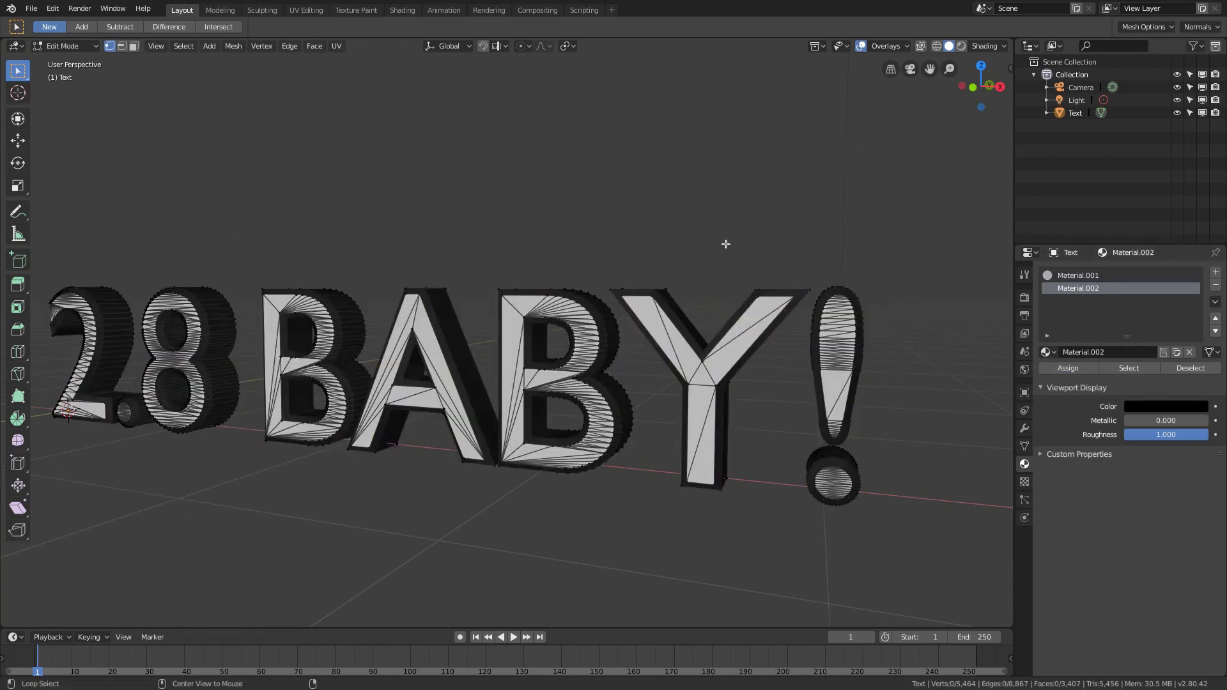
Step: Inspect the material split between the letters' front faces and sides from several angles
scroll(601, 204, down, 4)
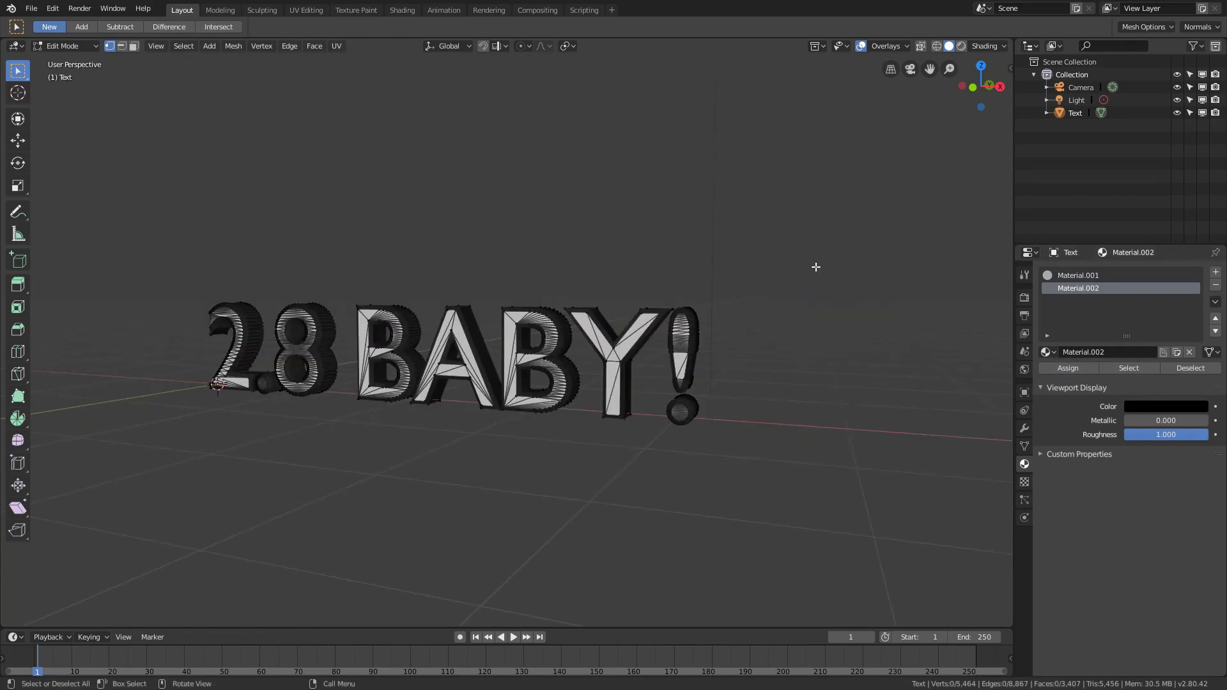
key(a)
key(alt+a)
middle_drag(518, 306, 524, 407)
middle_drag(522, 329, 529, 182)
scroll(529, 182, up, 2)
key(a)
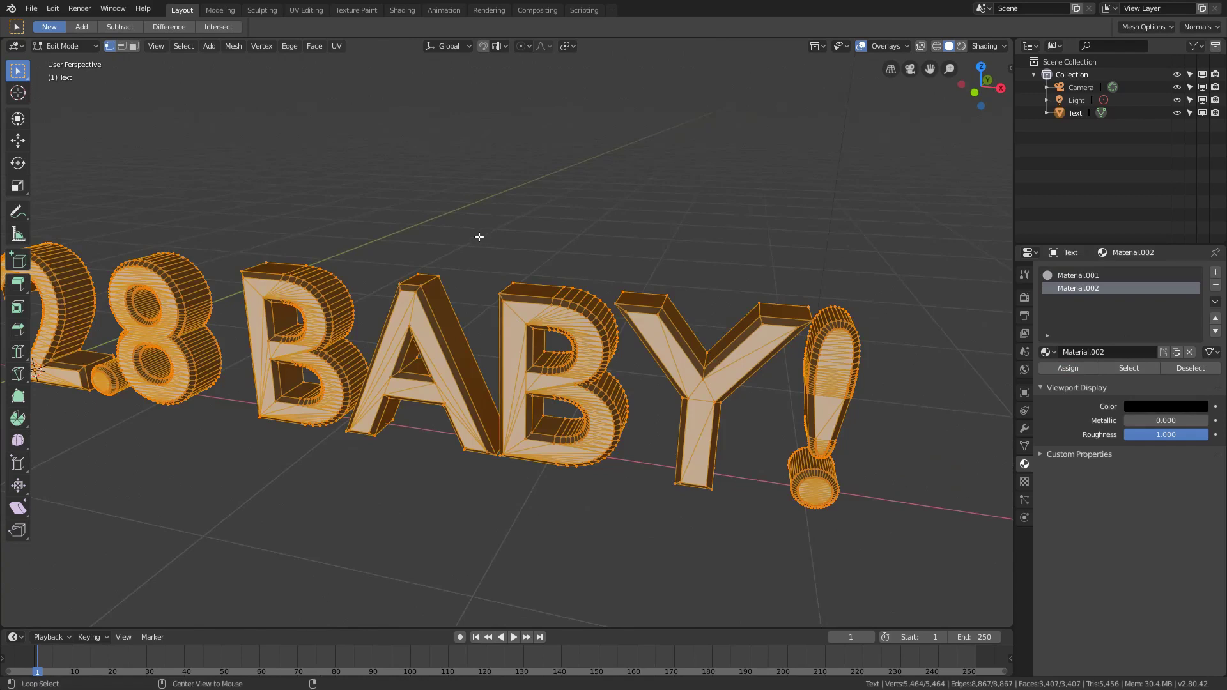
key(alt+a)
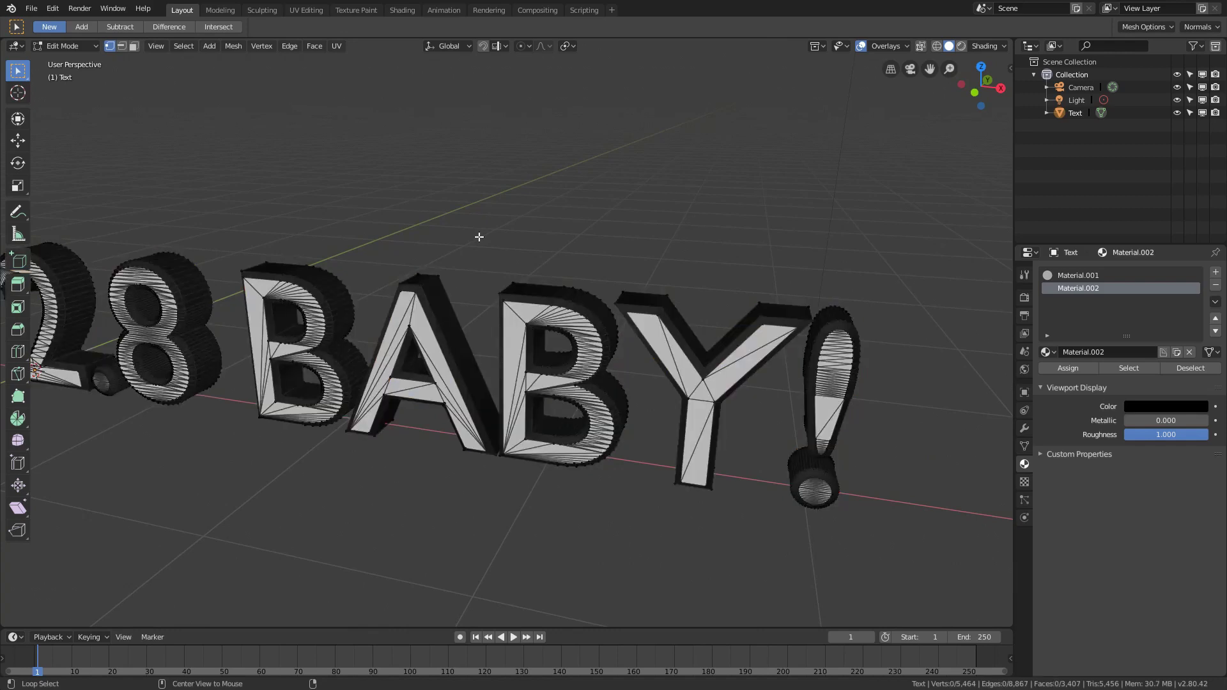
middle_drag(479, 237, 323, 367)
middle_drag(613, 231, 497, 302)
Step: Return to Object Mode and select all objects in the scene
key(Tab)
middle_drag(593, 313, 542, 347)
scroll(439, 393, down, 3)
key(alt+a)
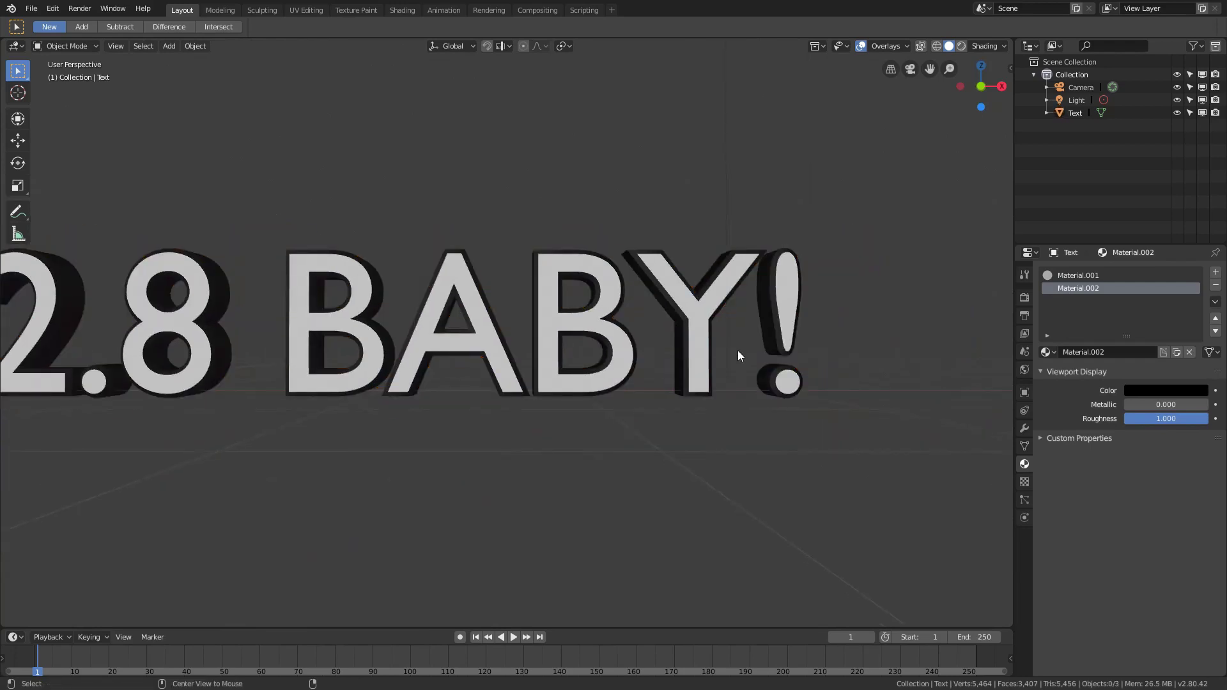
key(a)
middle_drag(637, 267, 514, 366)
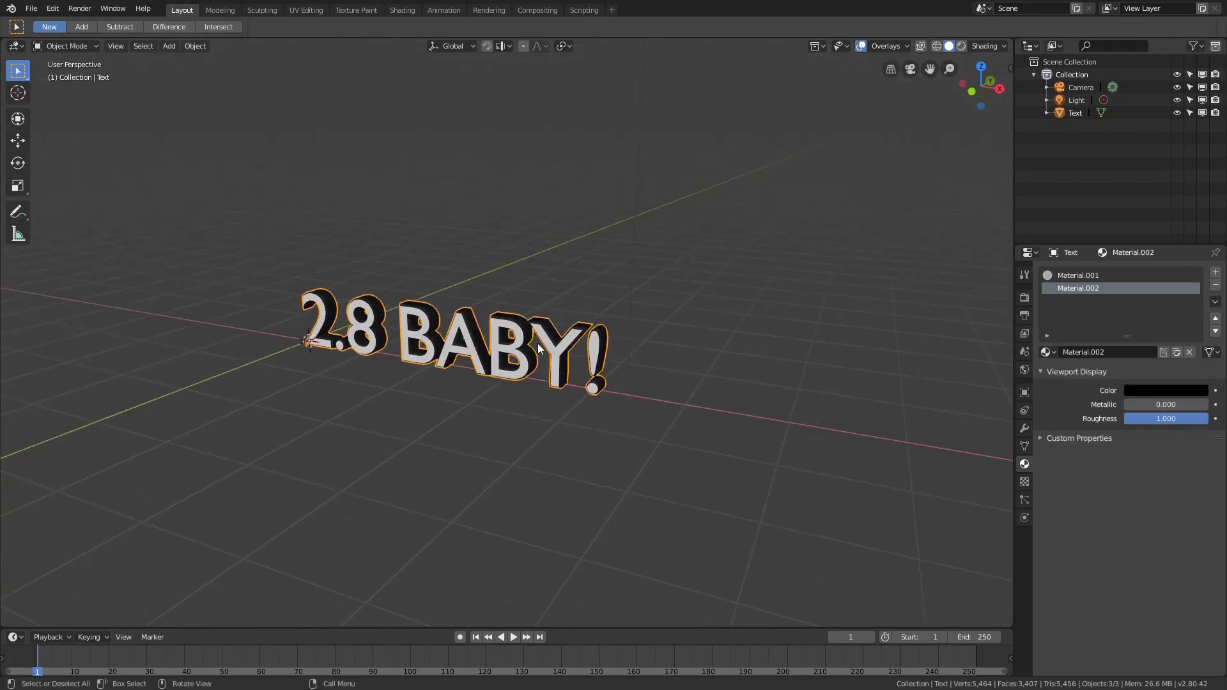
middle_drag(472, 281, 658, 256)
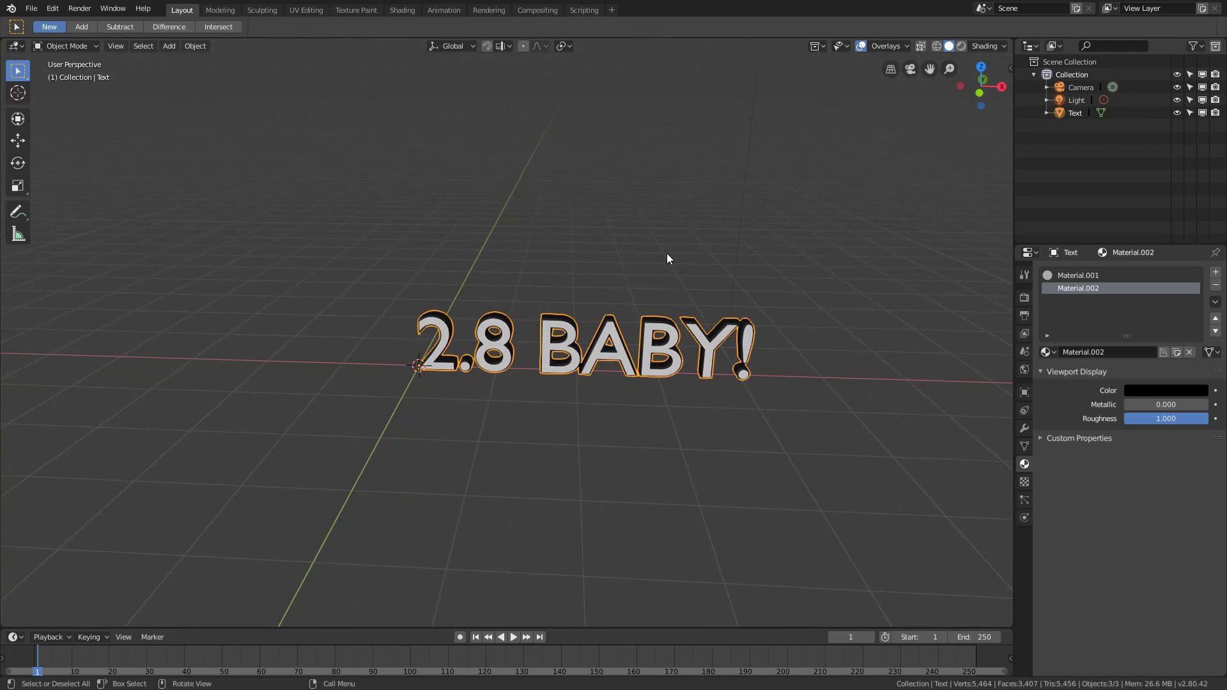
Step: Switch to the front orthographic view and set the text object's origin to its geometry
key(KP_1)
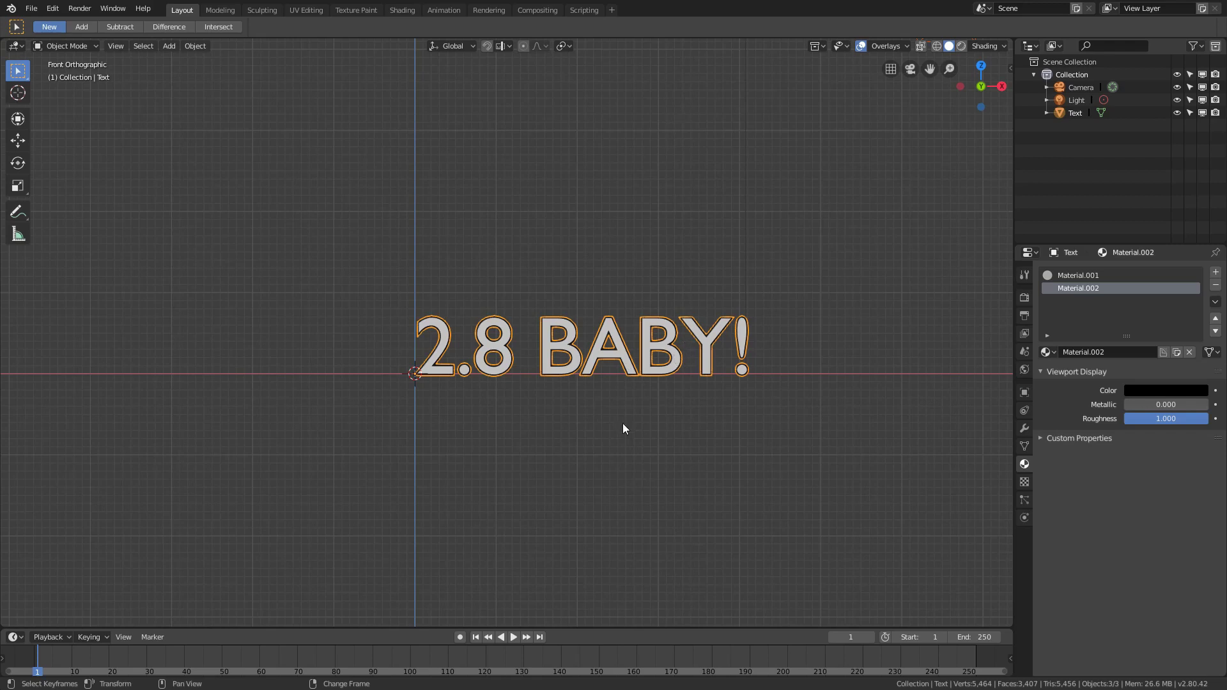
scroll(471, 286, up, 1)
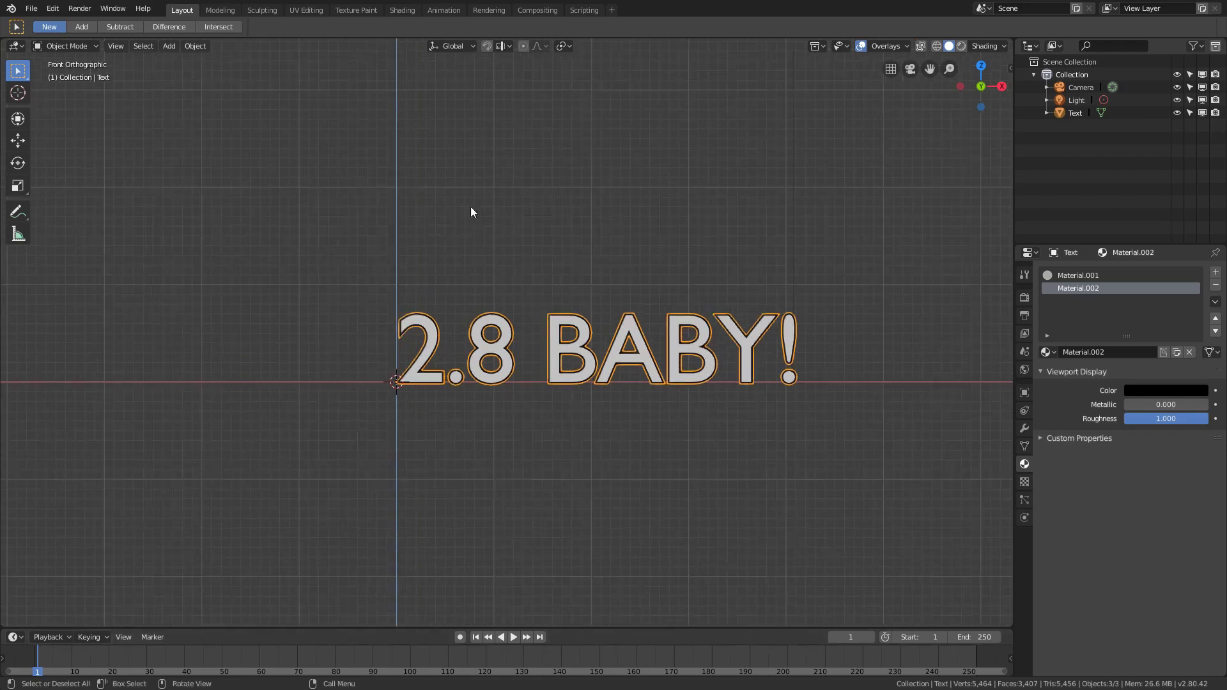
shift+middle_drag(456, 277, 643, 184)
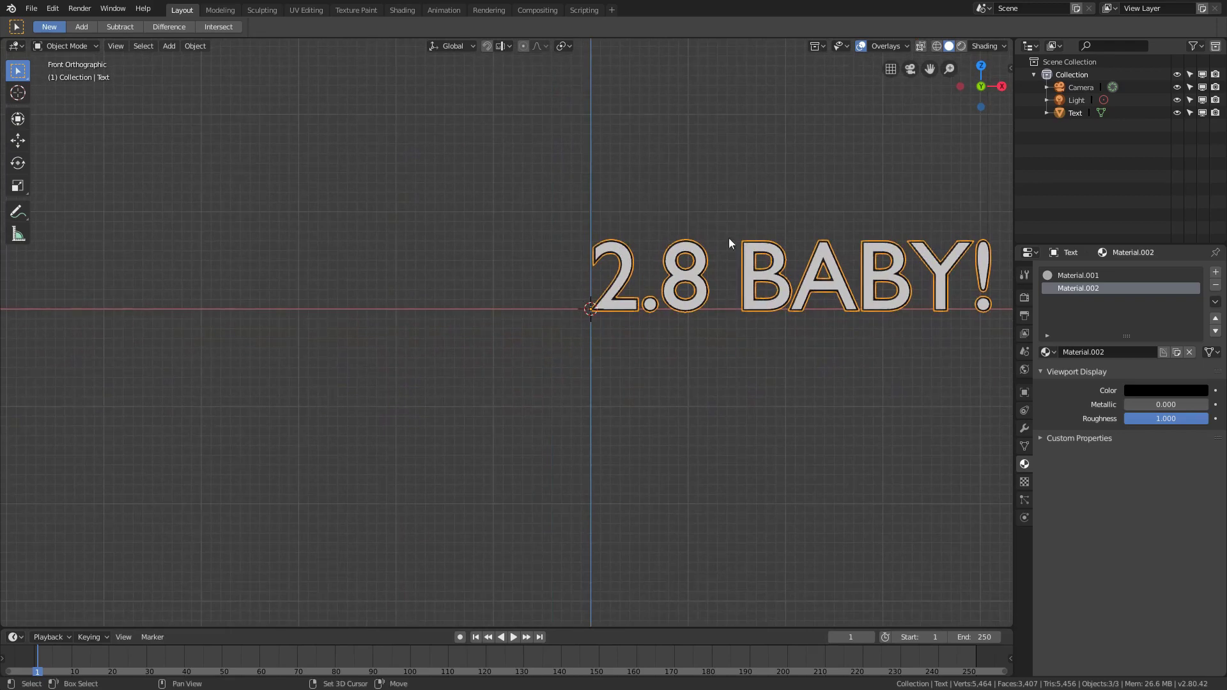
shift+scroll(606, 279, up, 2)
shift+scroll(643, 268, right, 4)
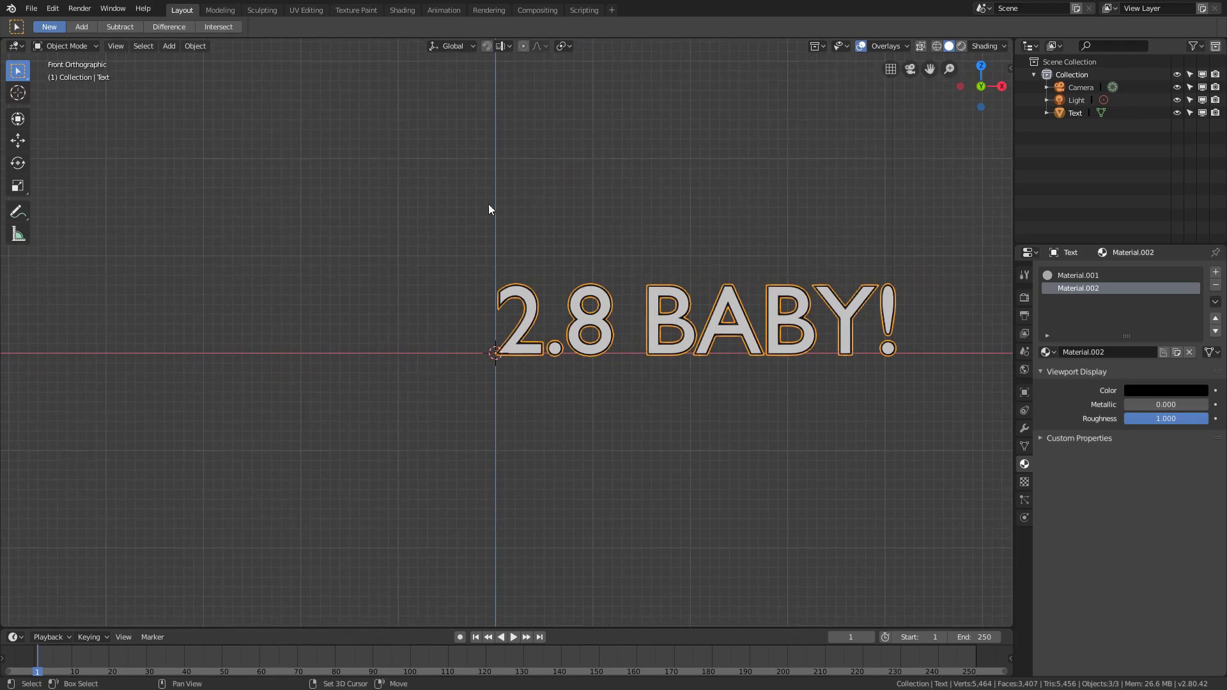
key(Tab)
key(a)
key(Tab)
click(195, 46)
click(195, 46)
click(195, 46)
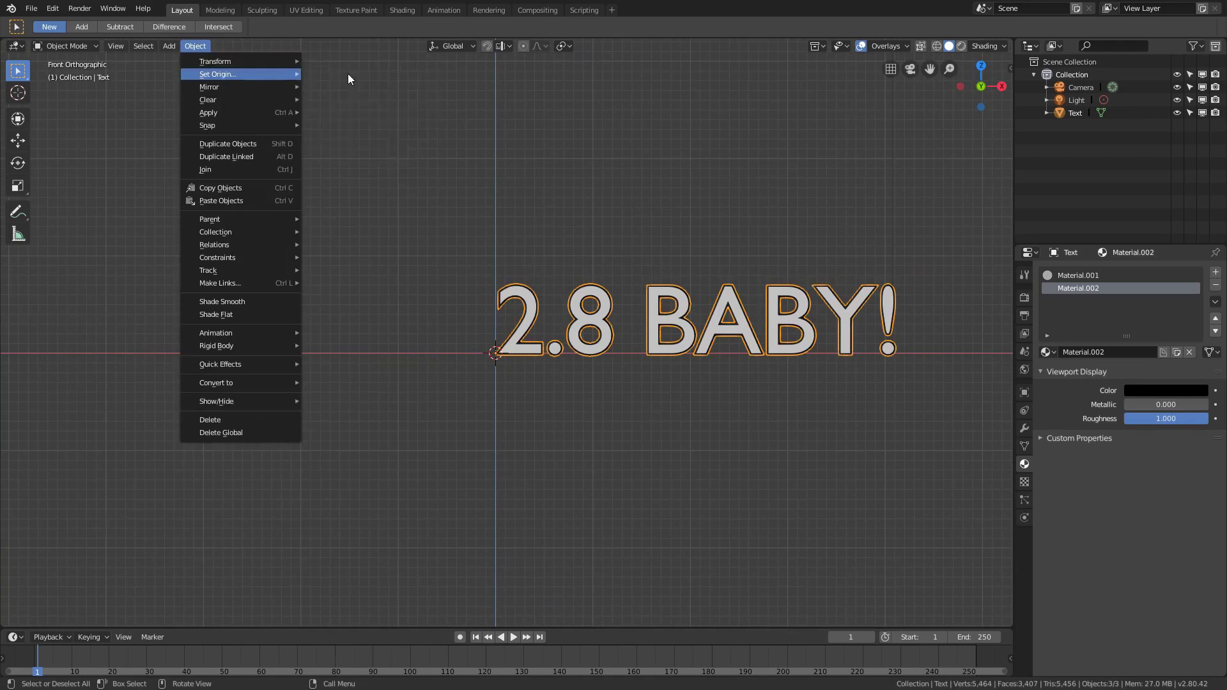
mouse_move(234, 76)
click(392, 87)
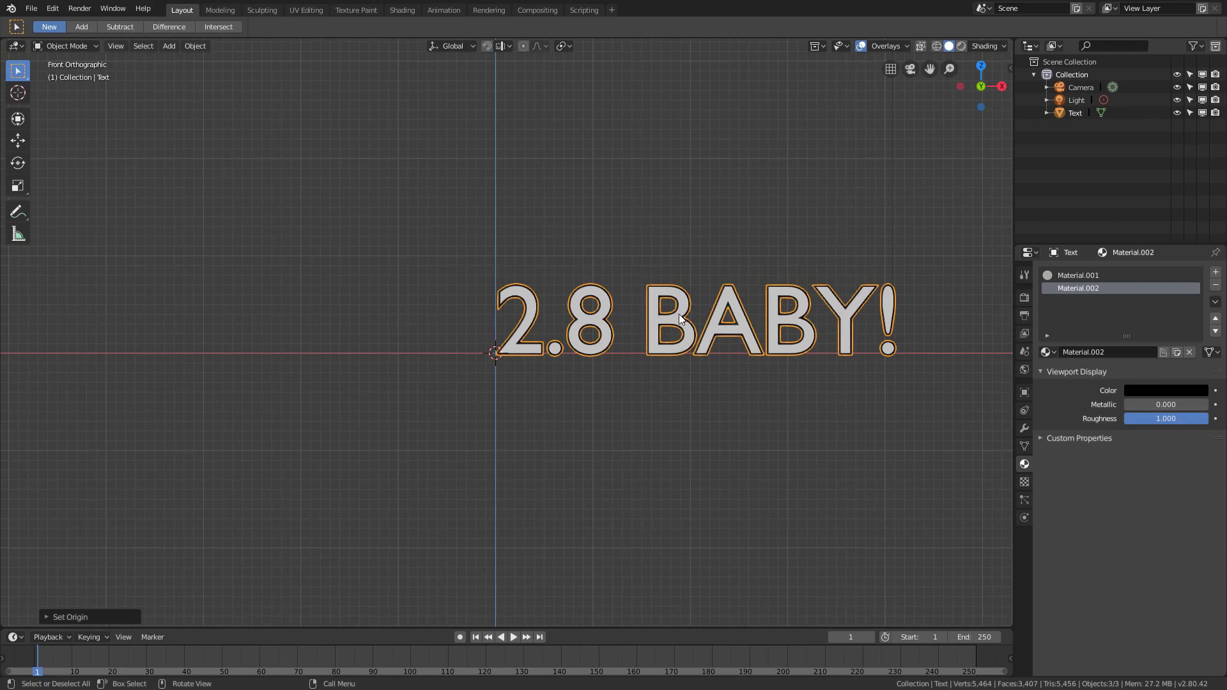
Step: Select only the text object and clear its location so it sits on the world origin
key(alt+g)
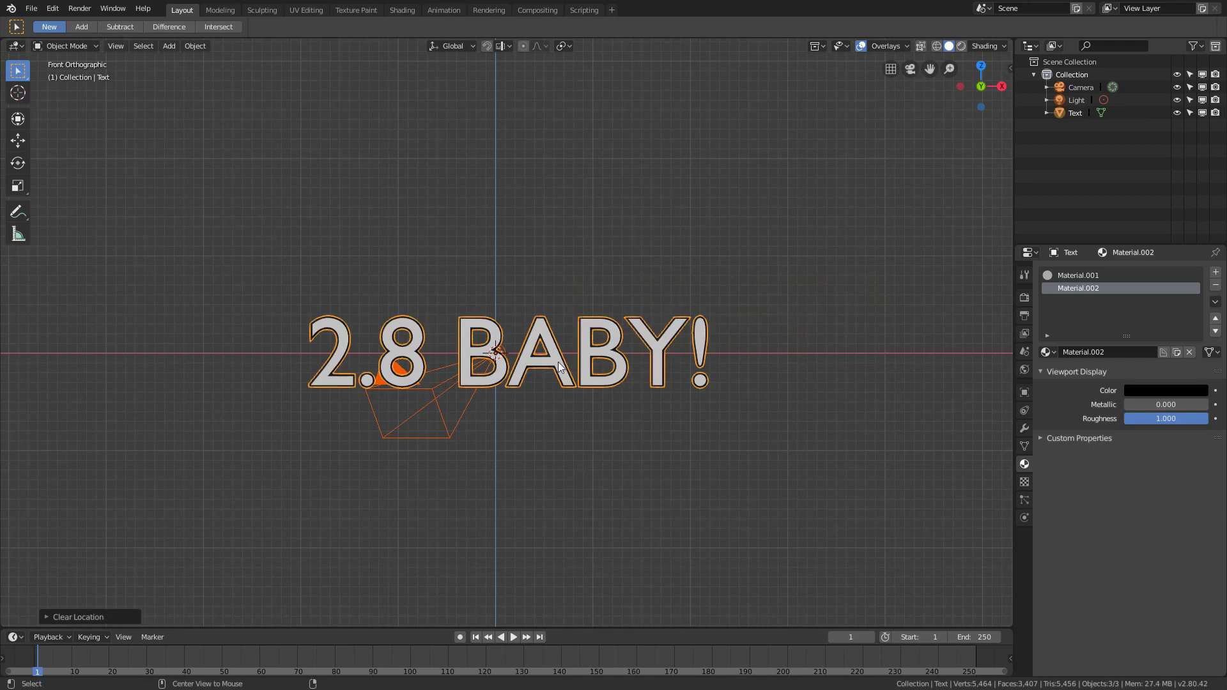
key(ctrl+z)
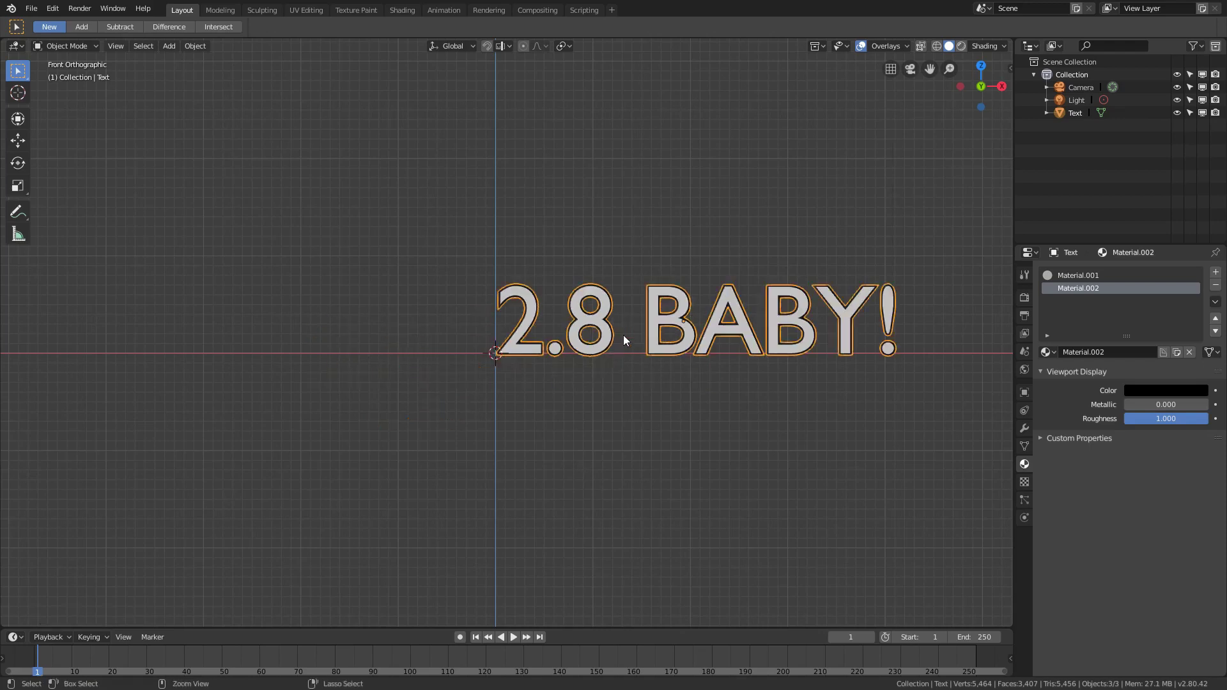
key(alt+a)
click(689, 305)
key(alt+g)
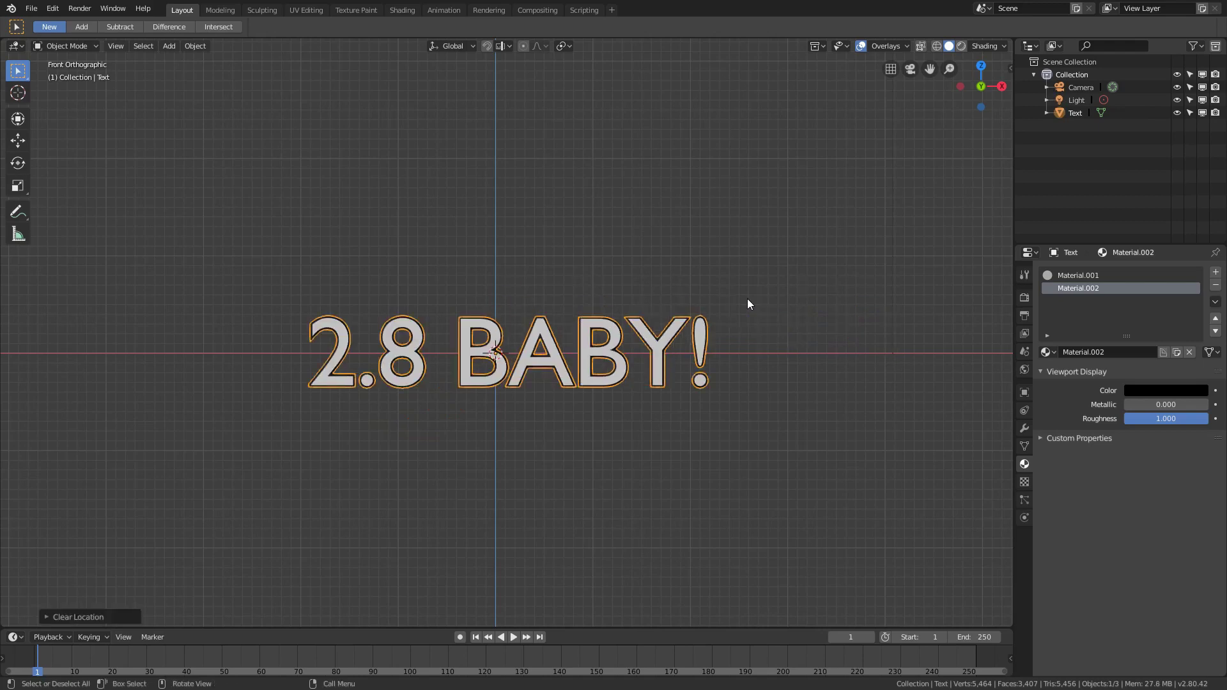
scroll(757, 305, up, 2)
scroll(596, 270, down, 2)
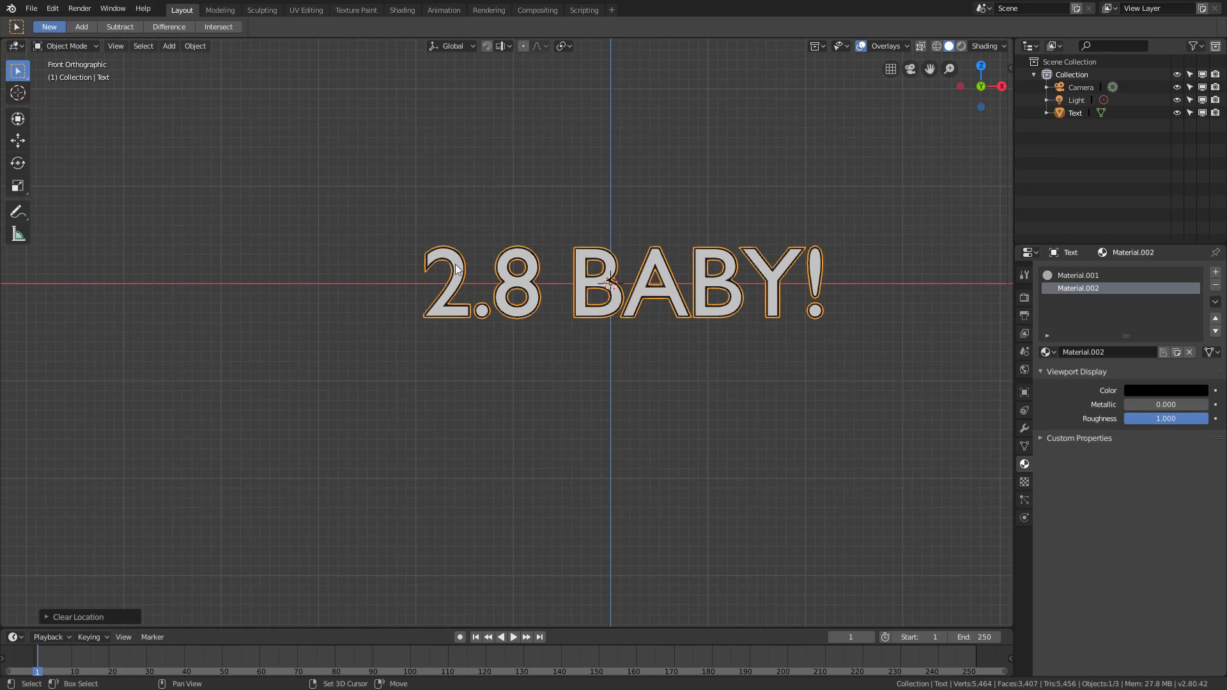
Step: Move the text about -0.1378 m along the global X axis to center it visually on the vertical axis
key(g)
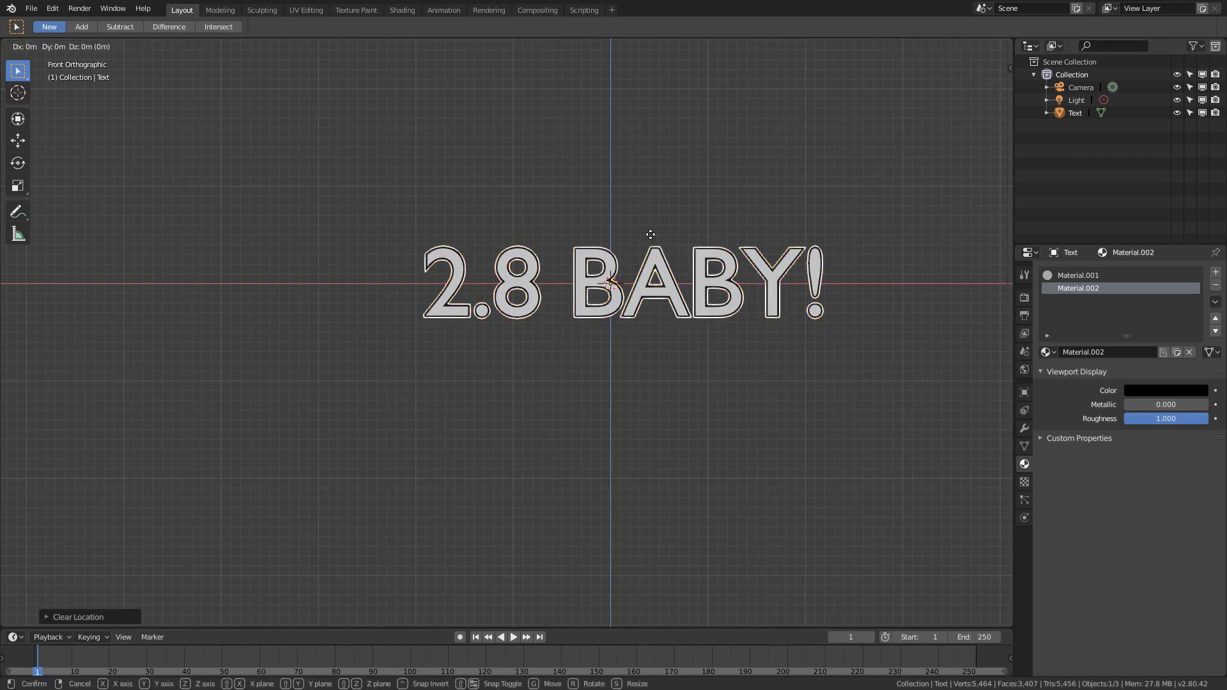
key(x)
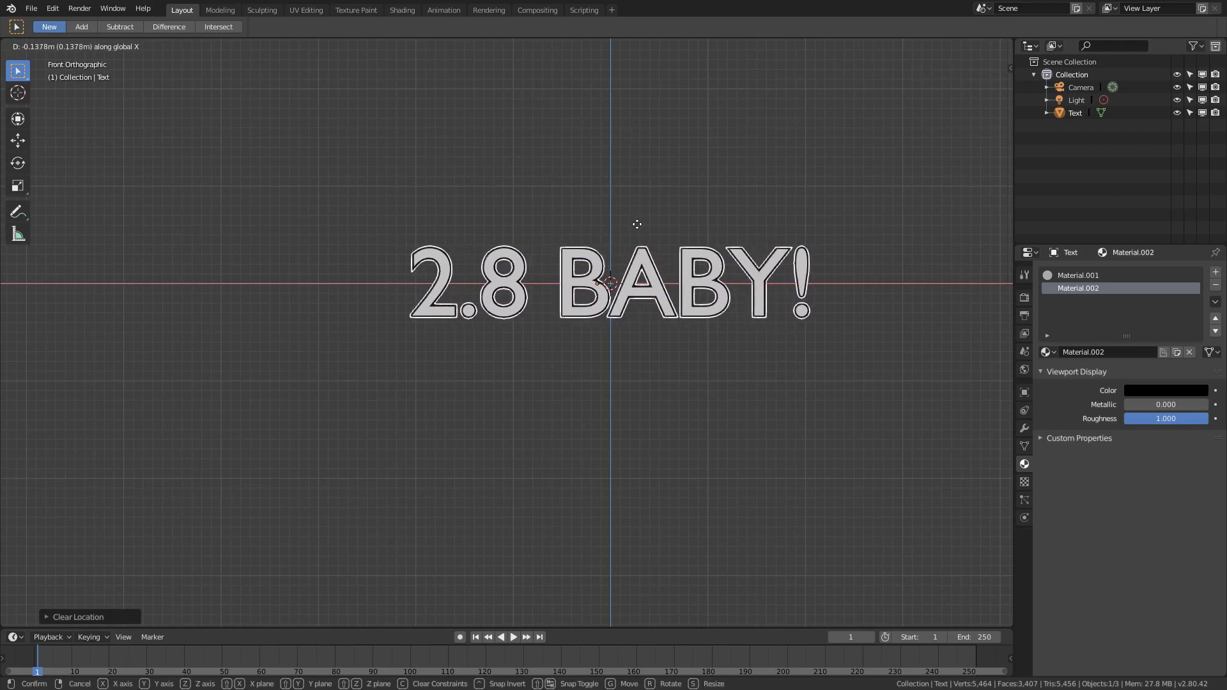
click(637, 225)
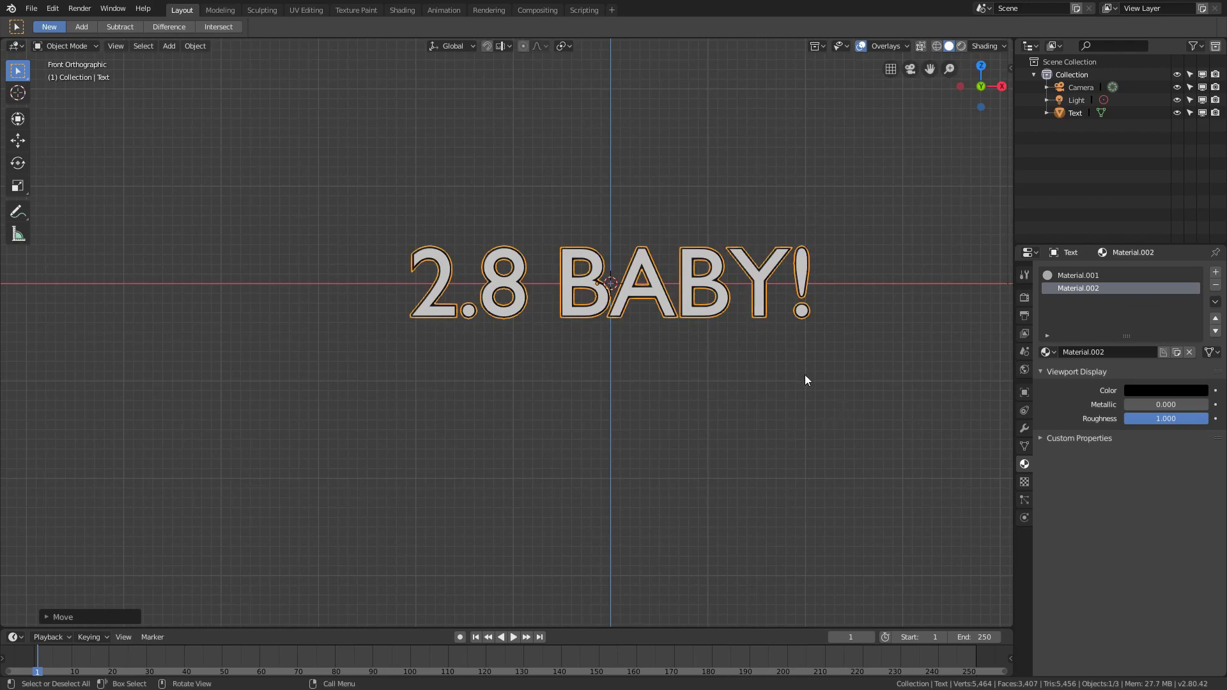
scroll(824, 389, up, 3)
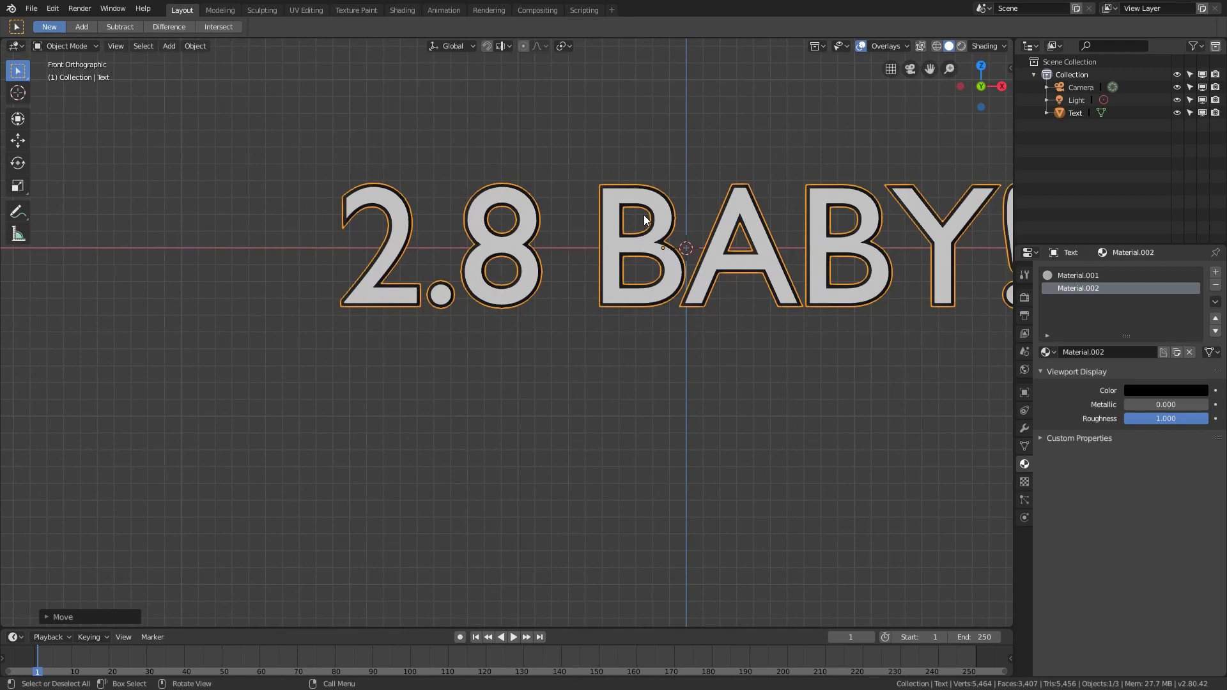
scroll(722, 206, up, 3)
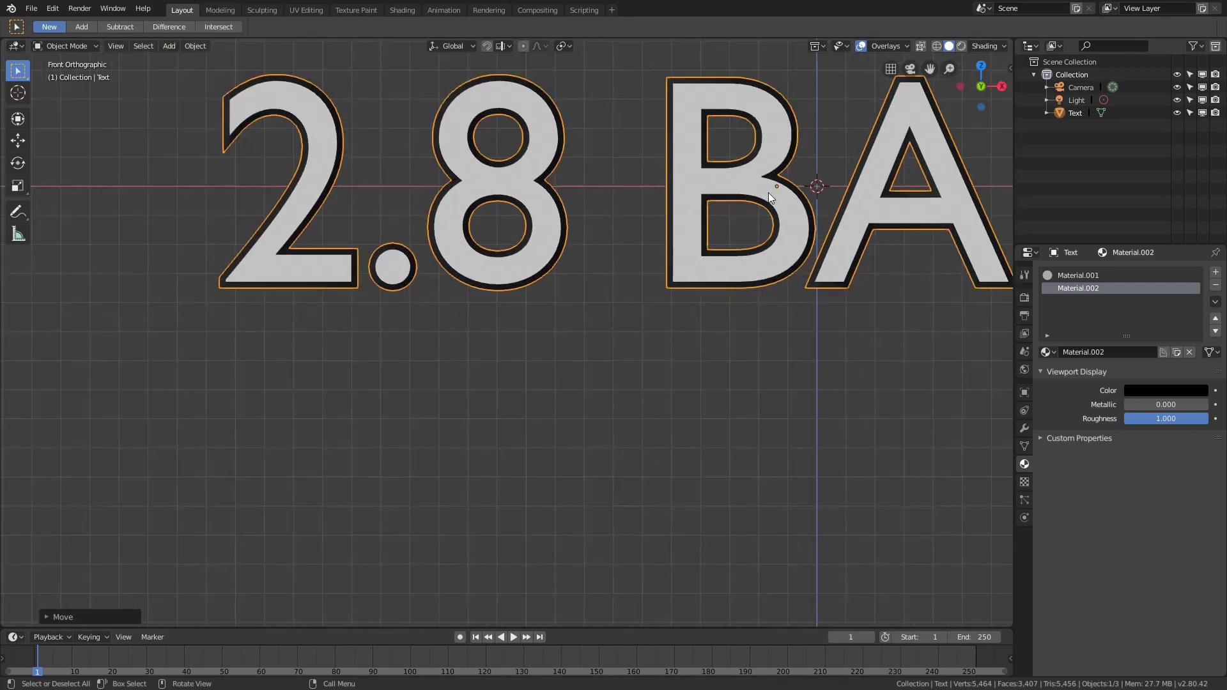
scroll(760, 193, down, 5)
shift+middle_drag(738, 397, 592, 335)
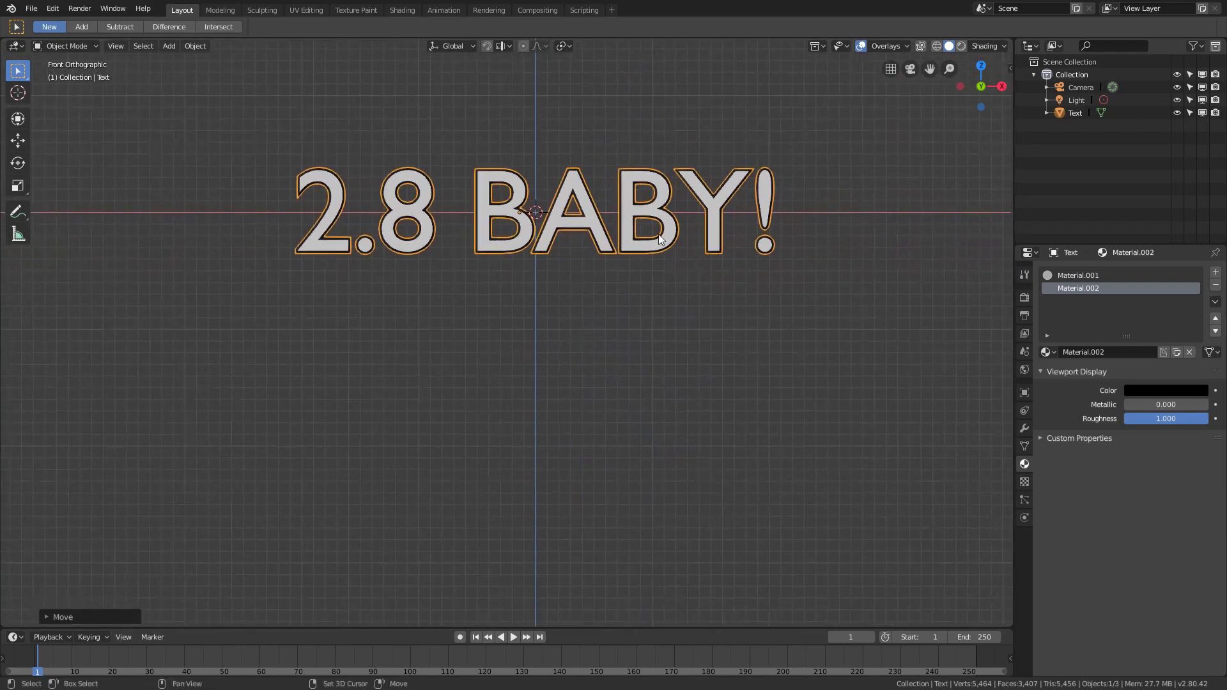
shift+middle_drag(641, 156, 664, 284)
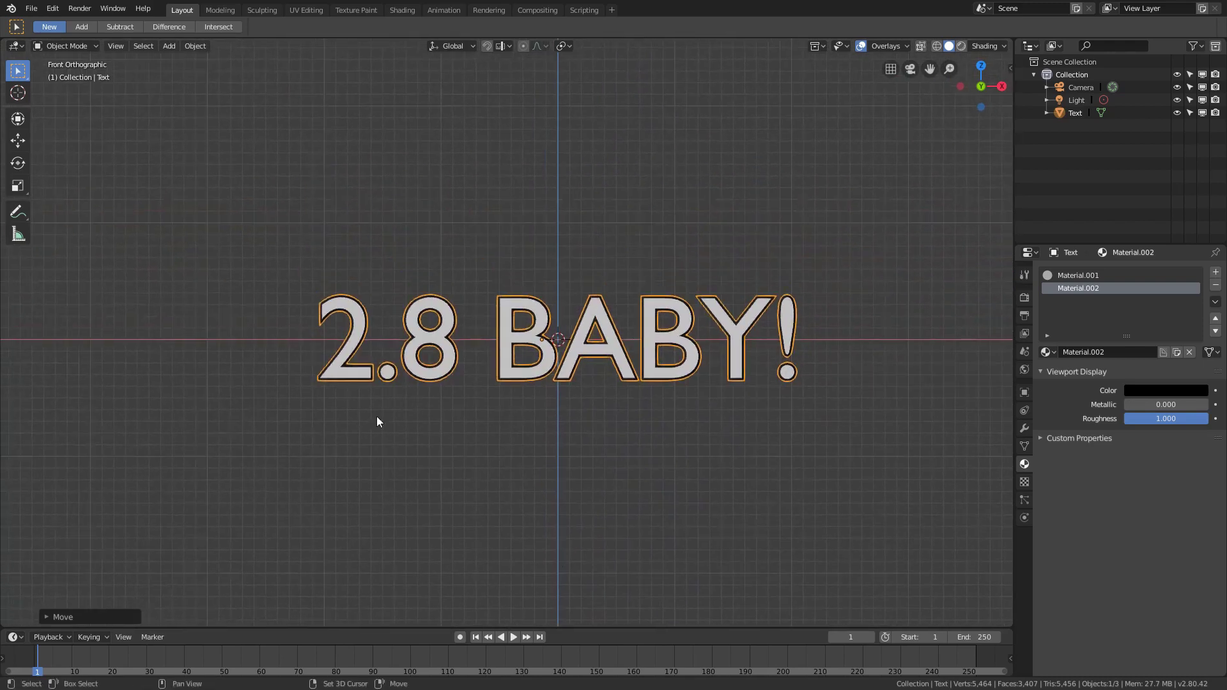
Step: Add a mesh plane at the world origin, in the middle of the 3D text
scroll(464, 483, down, 1)
middle_drag(648, 441, 643, 340)
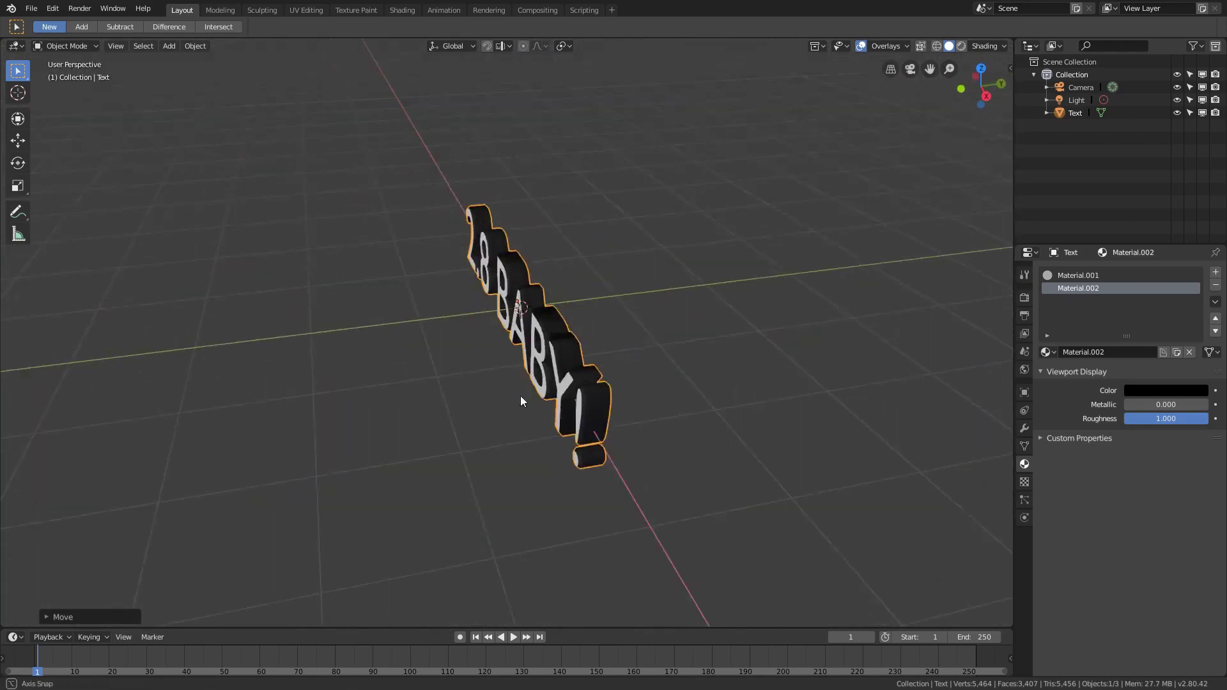
middle_drag(519, 402, 547, 280)
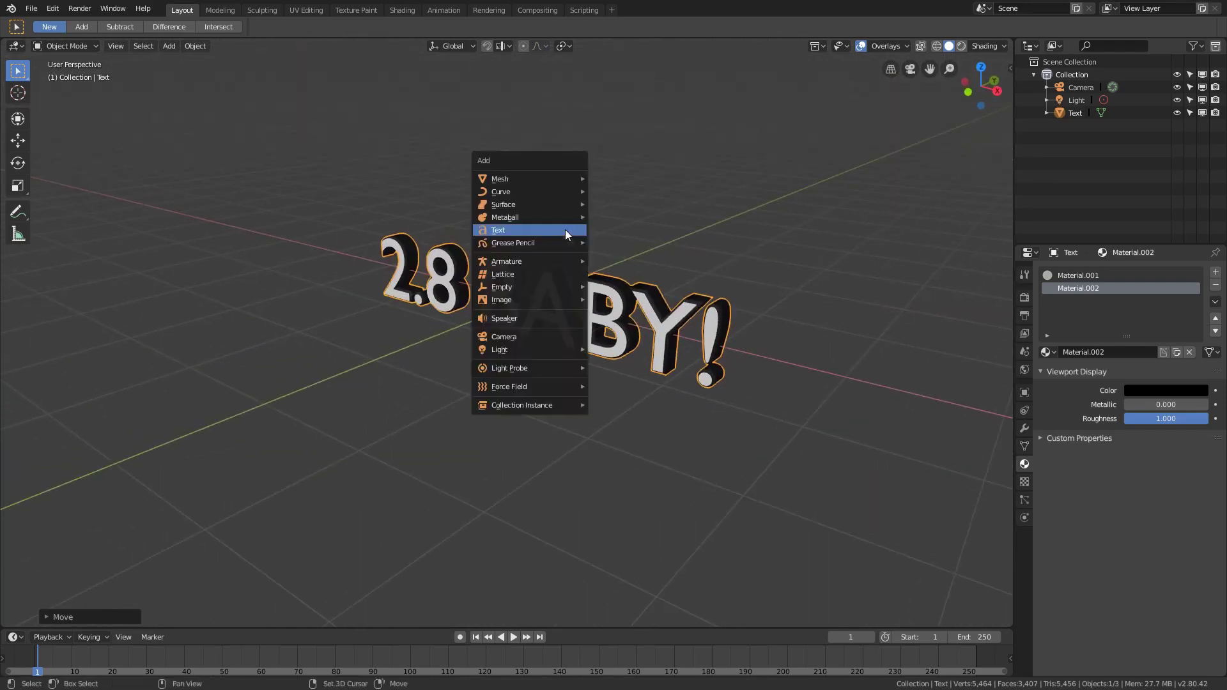
key(shift+a)
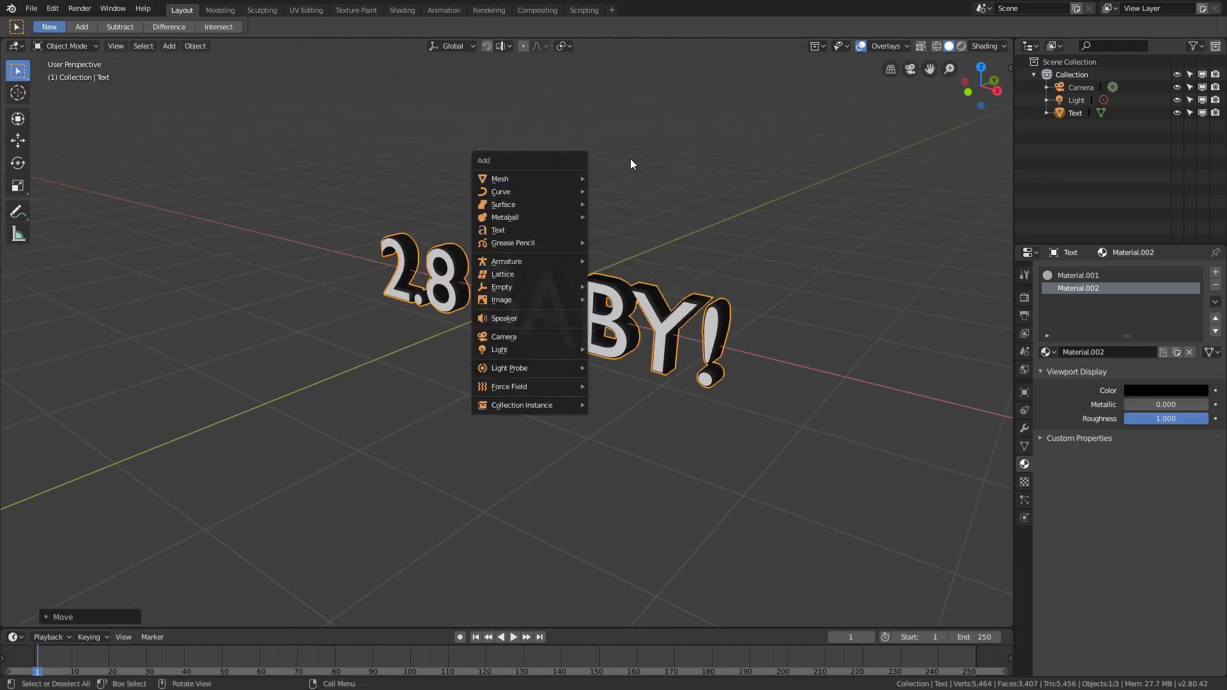
mouse_move(530, 179)
click(630, 173)
middle_drag(630, 174, 792, 293)
Step: Rotate the plane's mesh 90° about the global X axis in Edit Mode so it stands upright
key(Tab)
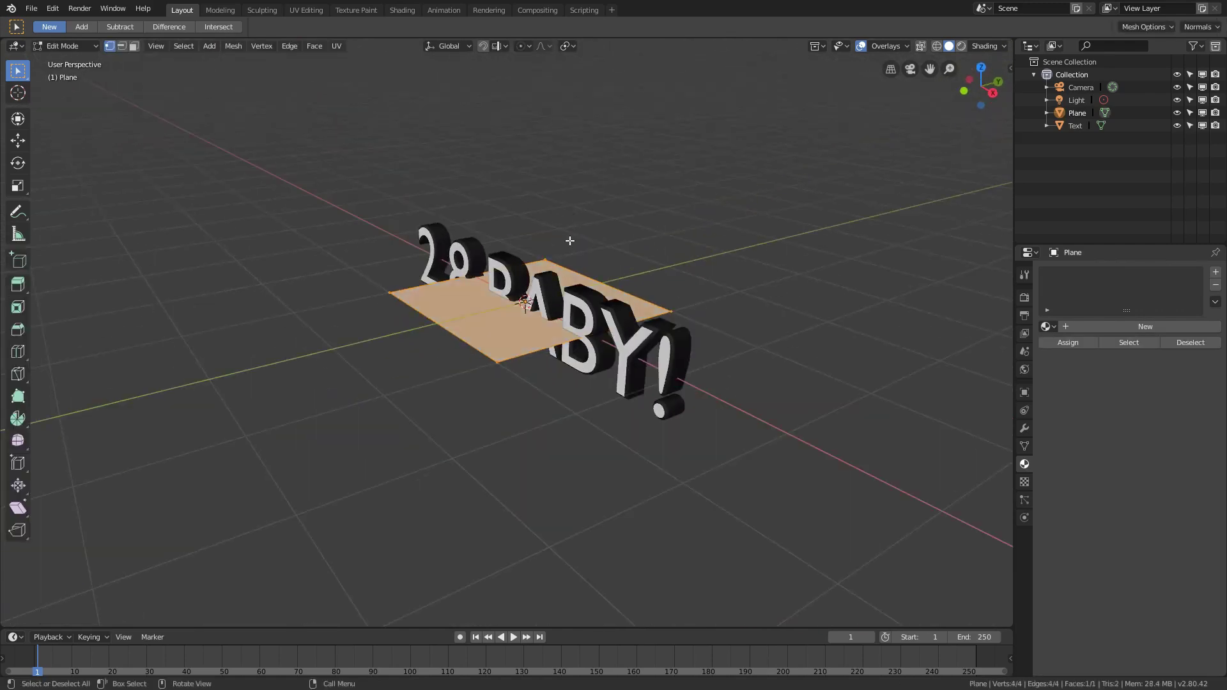
text(rx)
text(90)
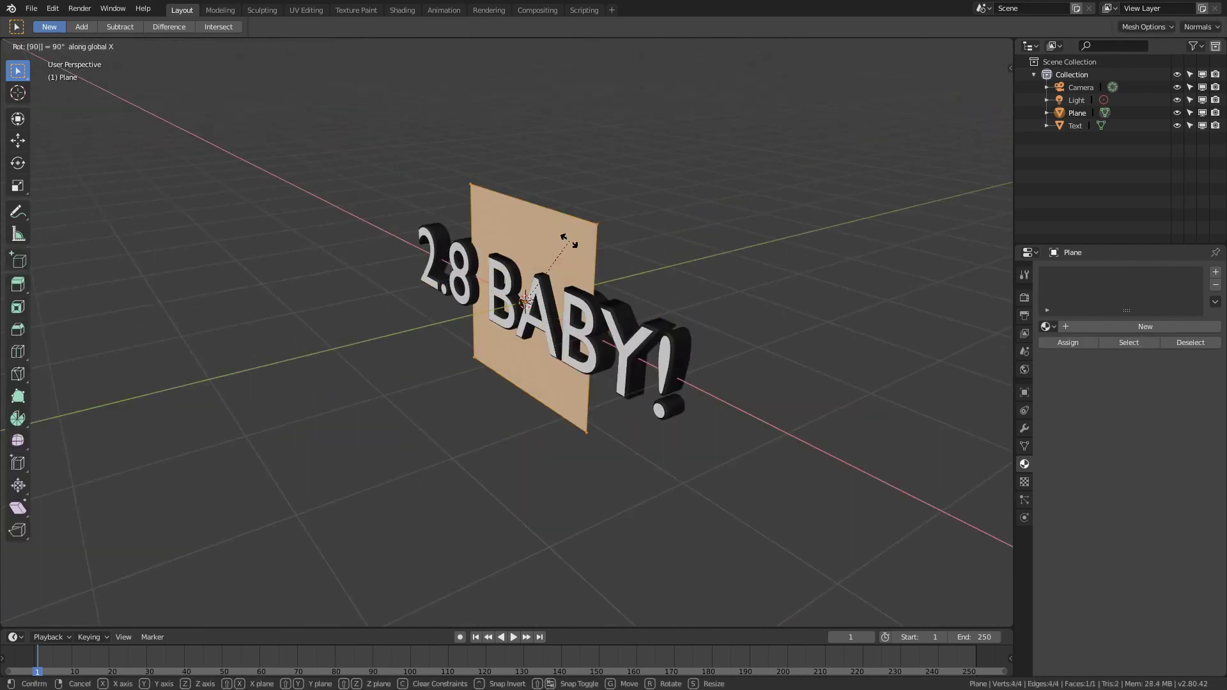
key(Return)
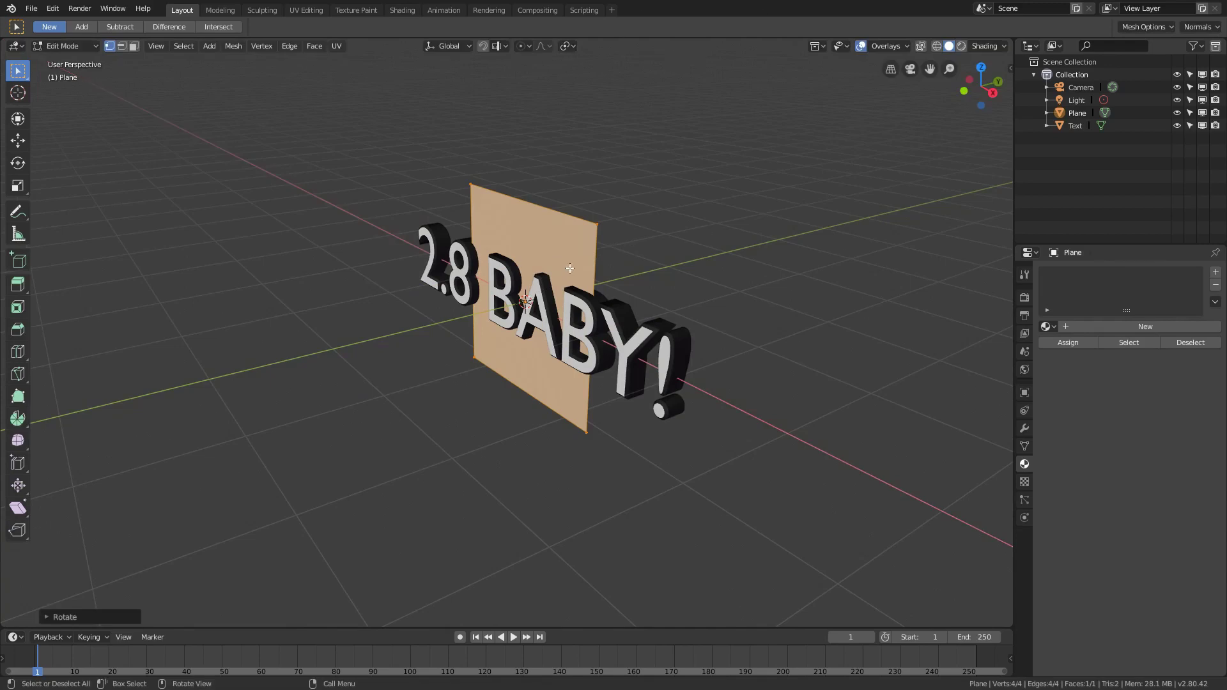
Step: Inspect the plane and text from several angles and through the camera, with the plane's mesh deselected
middle_drag(568, 271, 570, 350)
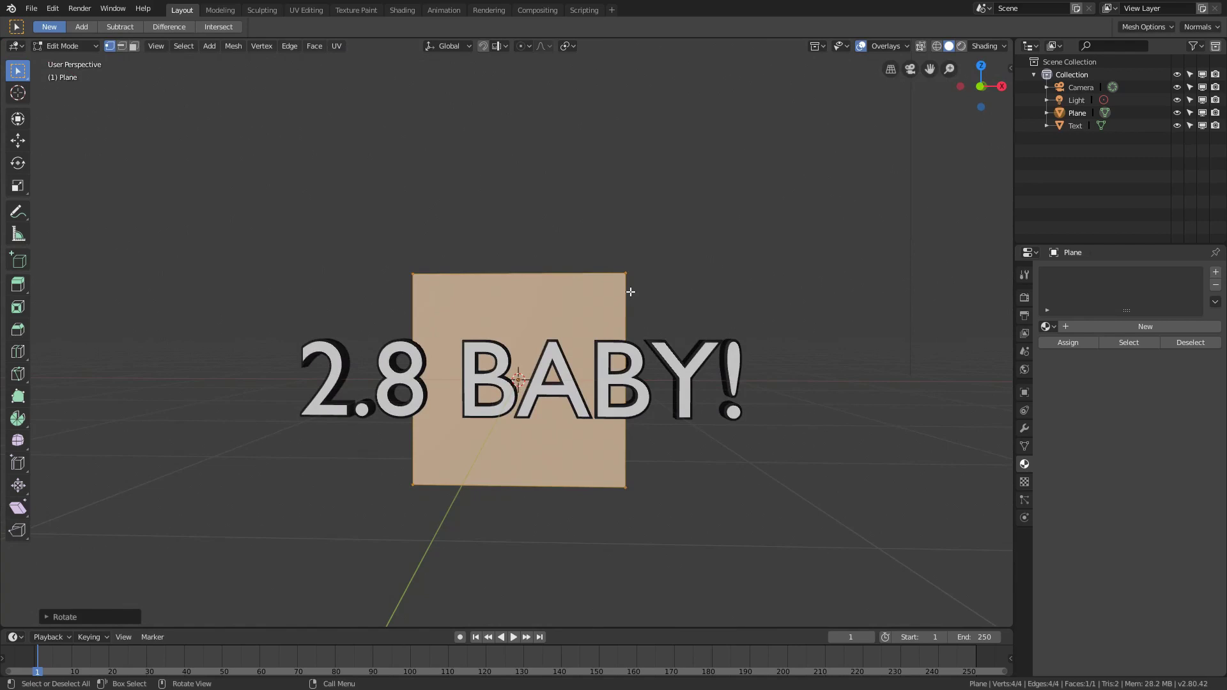
middle_drag(492, 236, 536, 266)
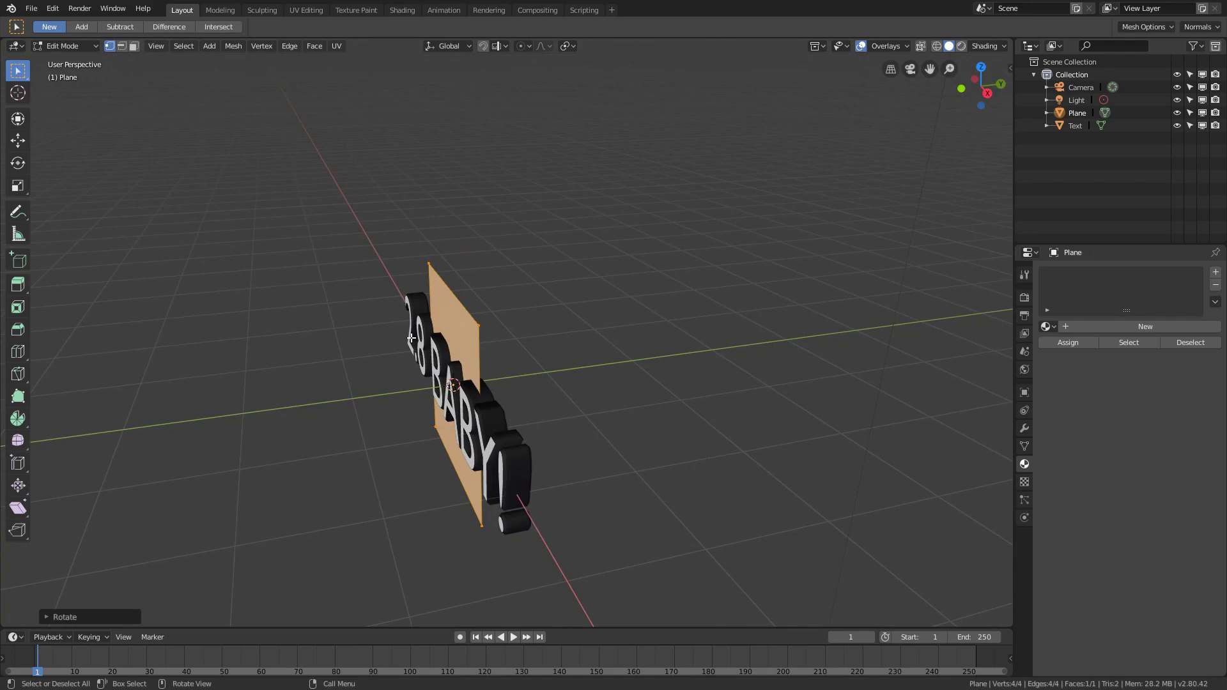
middle_drag(534, 254, 418, 361)
key(KP_0)
key(alt+a)
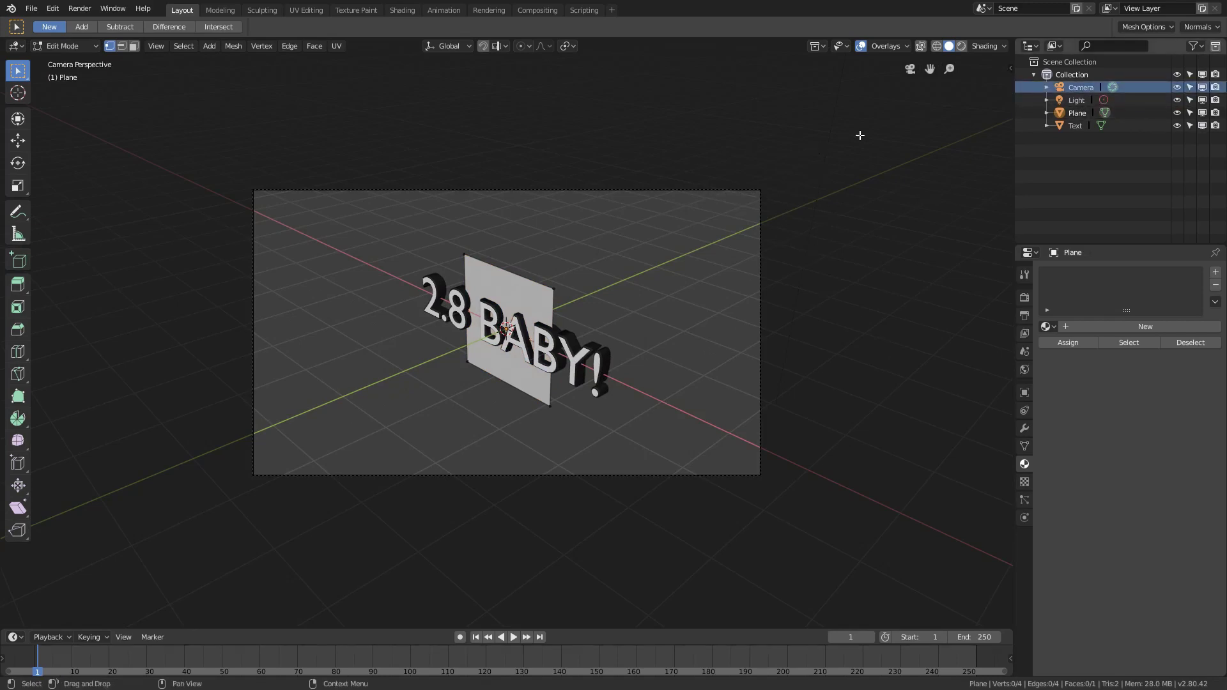
right_click(1087, 89)
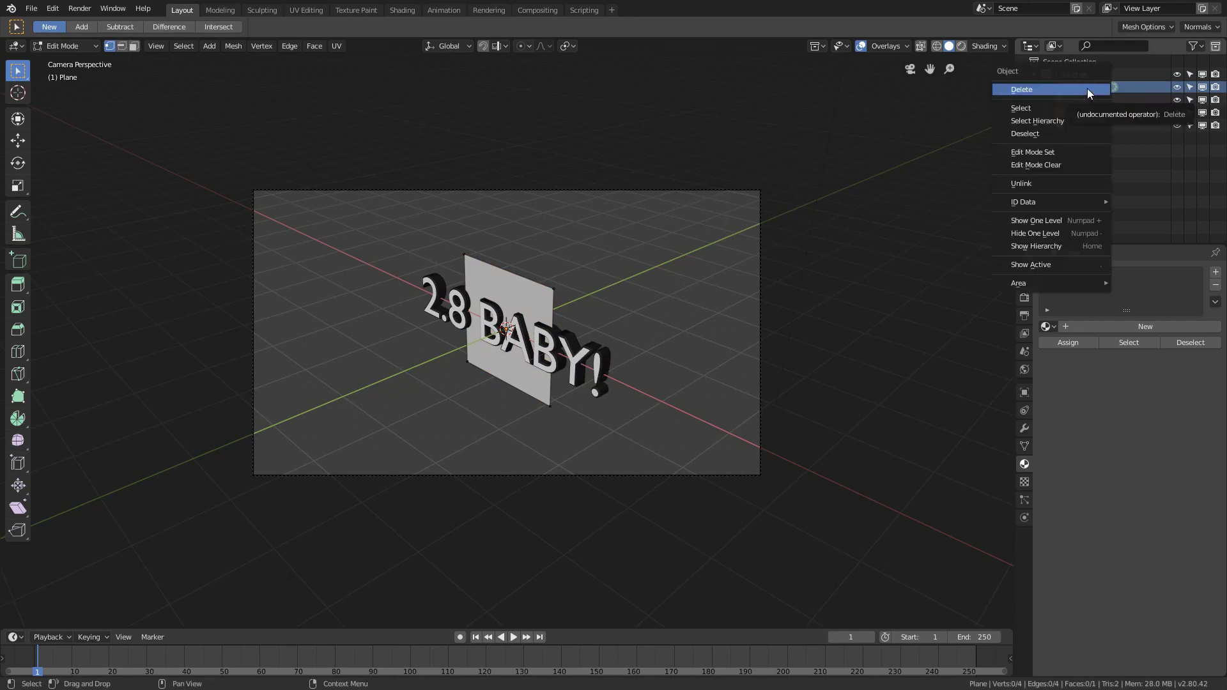
key(Escape)
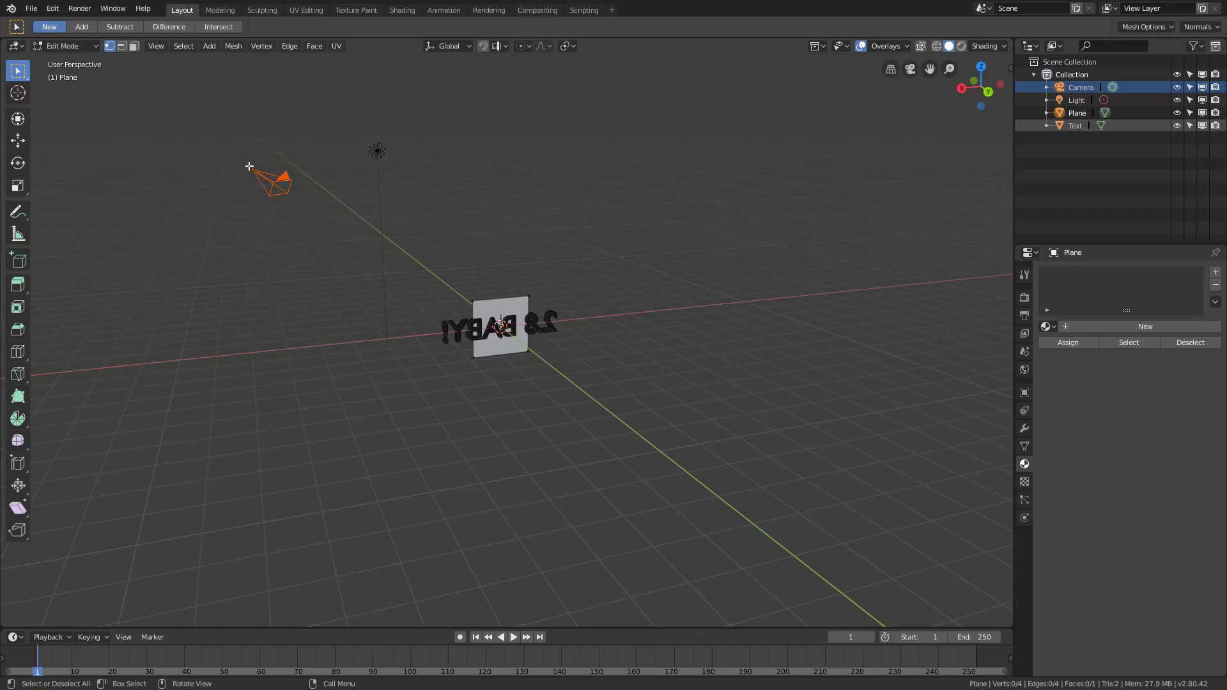
Step: Return to Object Mode, select the camera and clear its location and rotation
key(Tab)
click(265, 159)
click(291, 191)
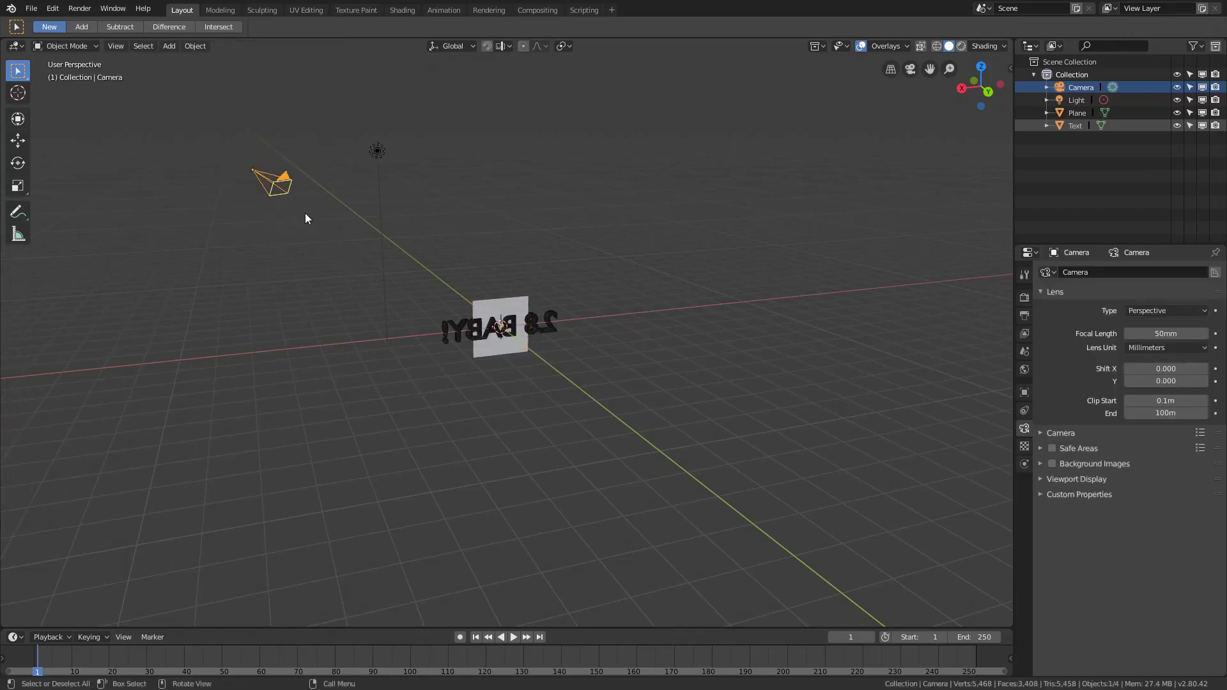
key(alt+g)
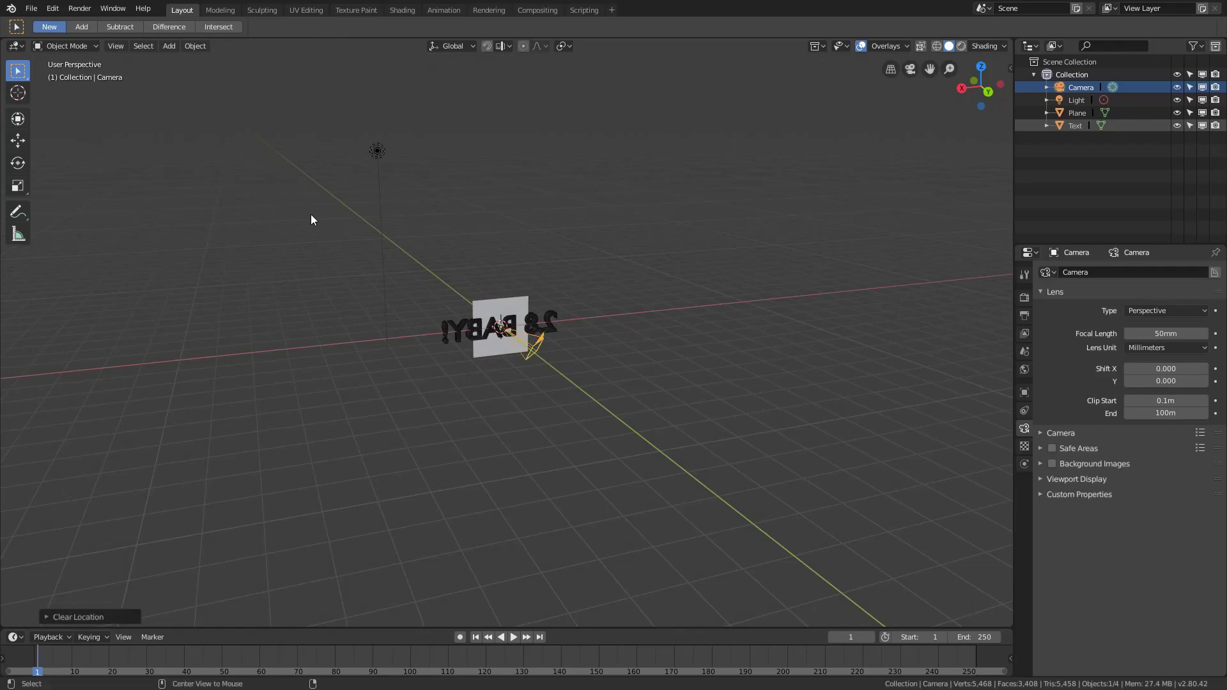
key(alt+r)
Step: Rotate the camera 90° about the global X axis so it faces horizontally
middle_drag(370, 277, 419, 286)
key(r)
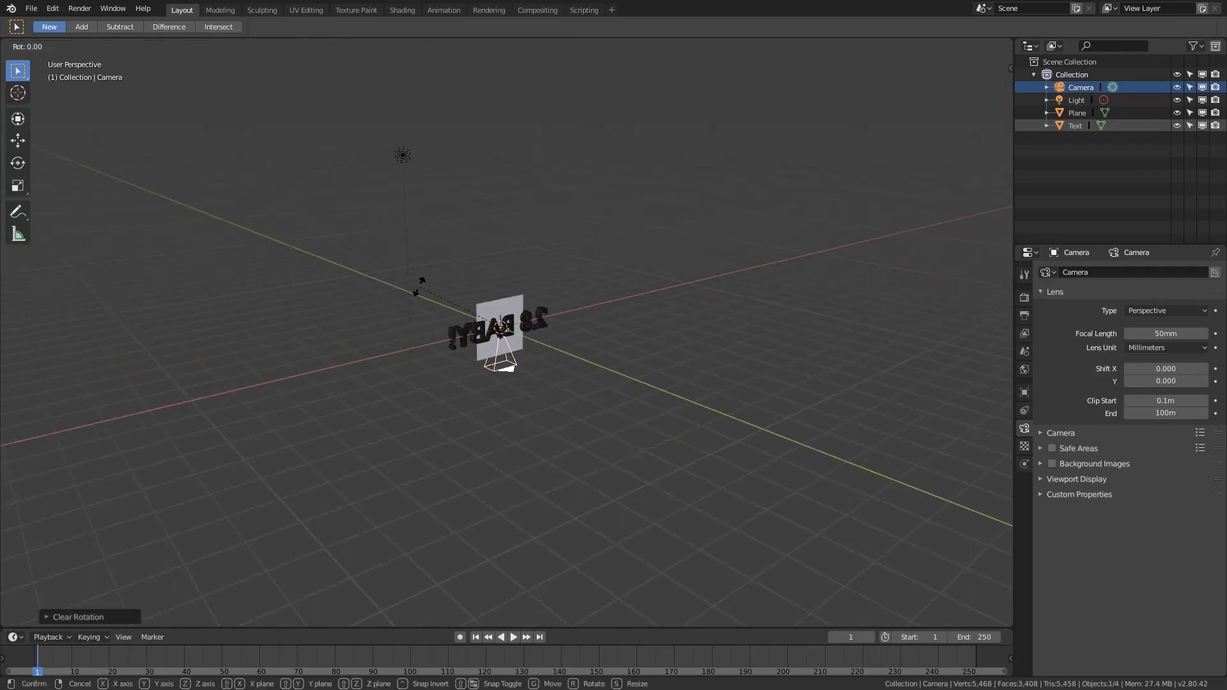
text(x)
text(-90)
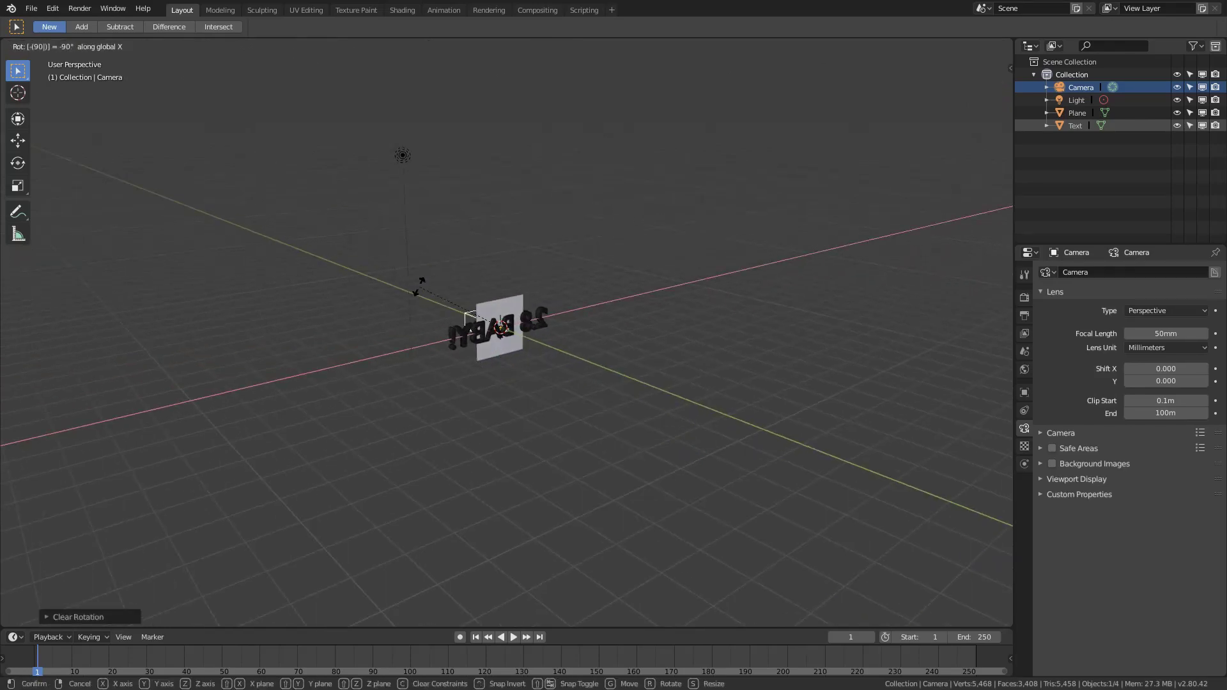
key(BackSpace)
key(BackSpace)
key(BackSpace)
text(90)
key(Return)
Step: Move the camera along the global Y axis to the front of the text and look through it
middle_drag(473, 181, 591, 409)
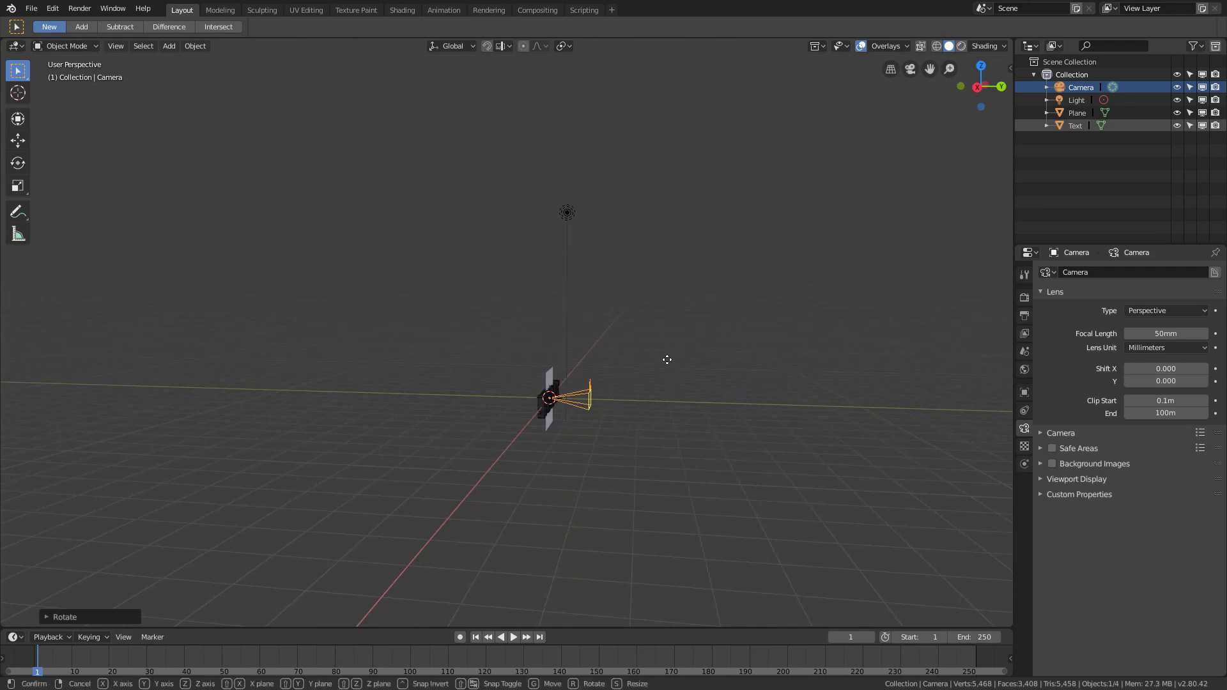
key(g)
key(x)
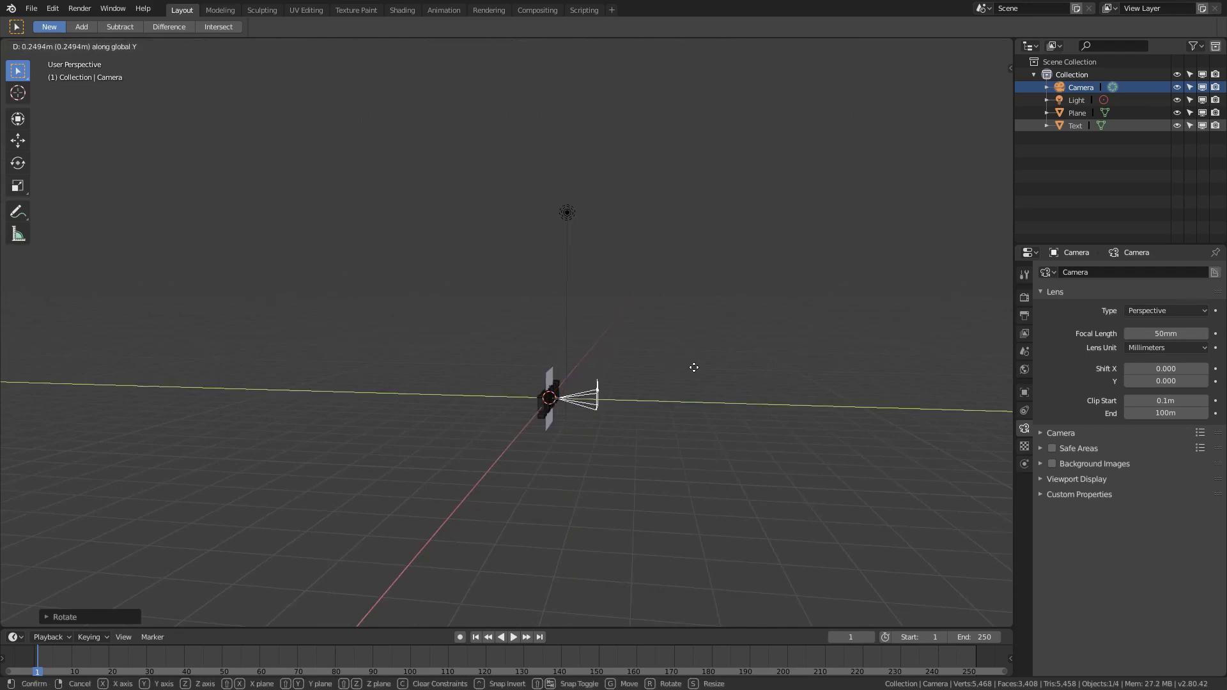
click(499, 451)
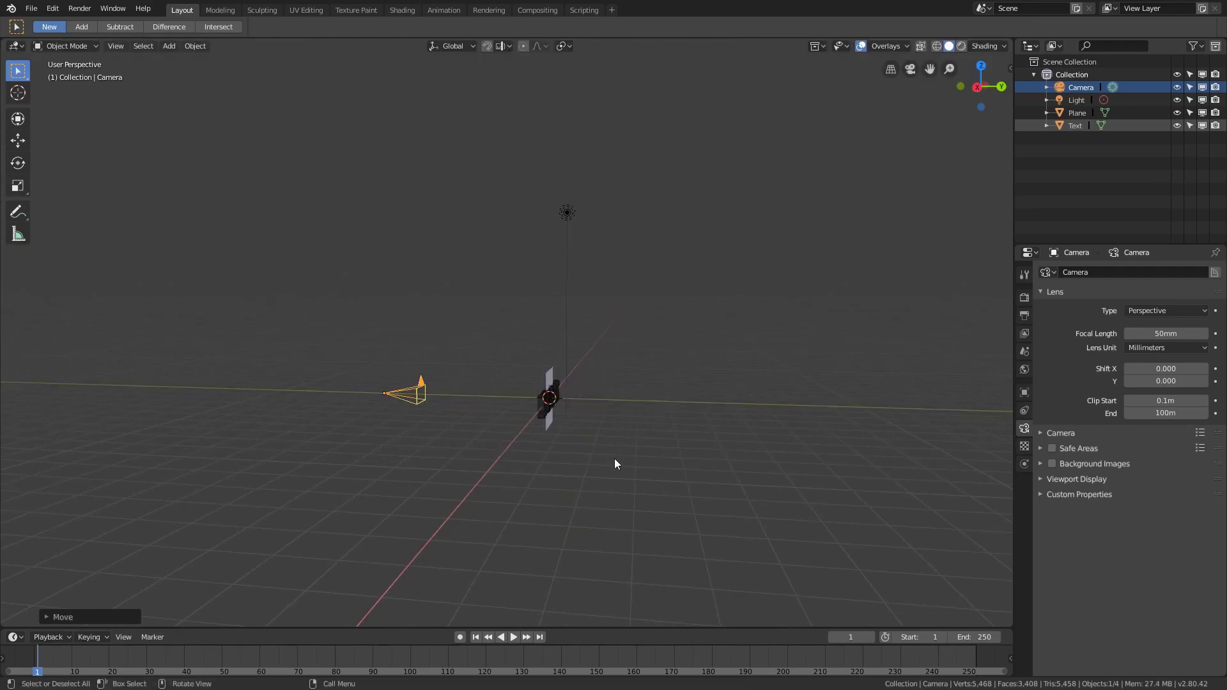
key(KP_0)
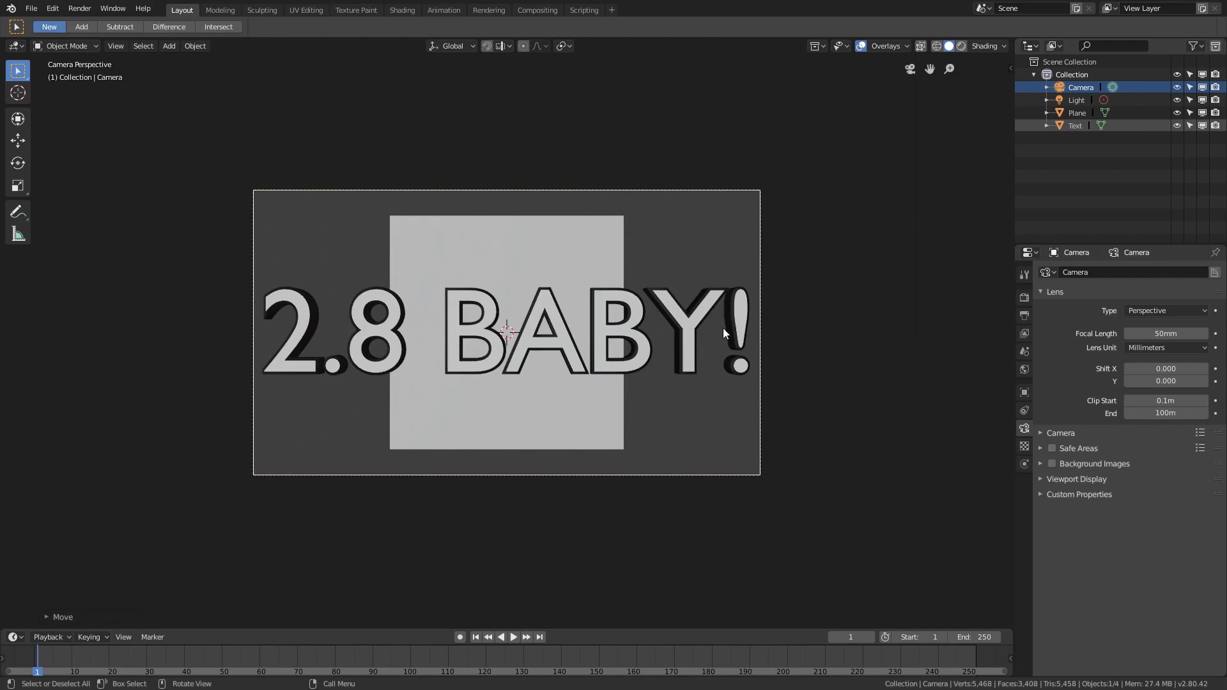
Step: Change the camera's lens type to Orthographic and keep the camera selected
click(713, 371)
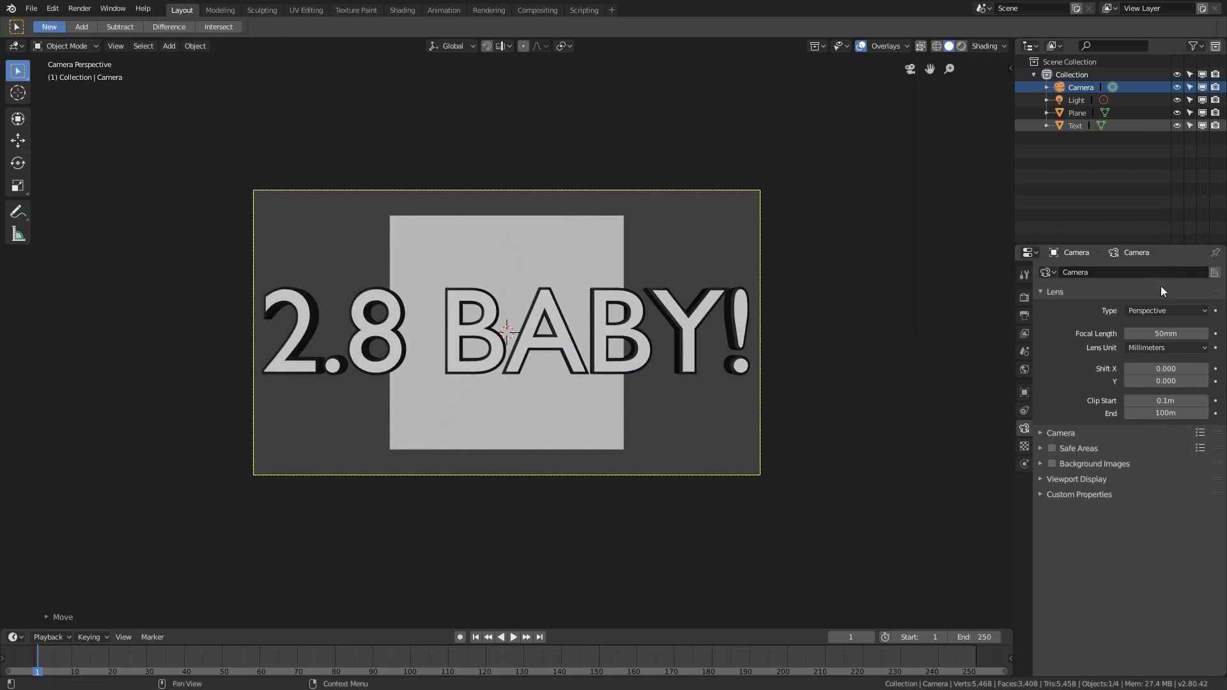
click(1192, 307)
click(1196, 280)
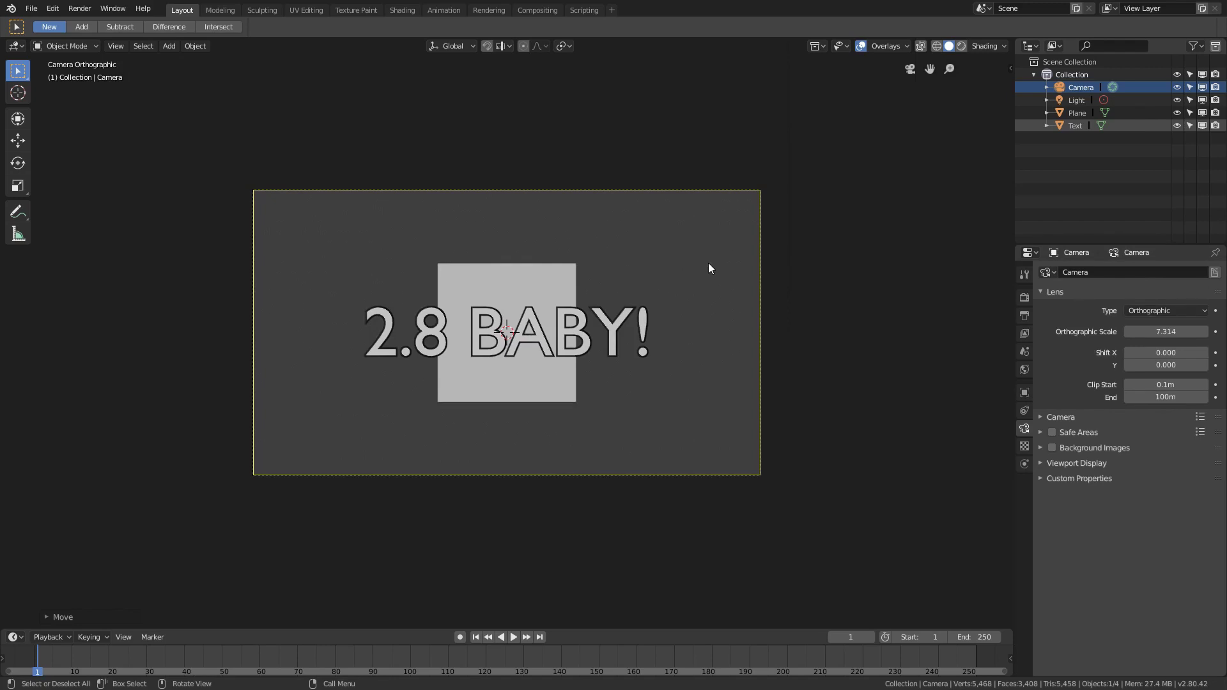
scroll(705, 263, up, 3)
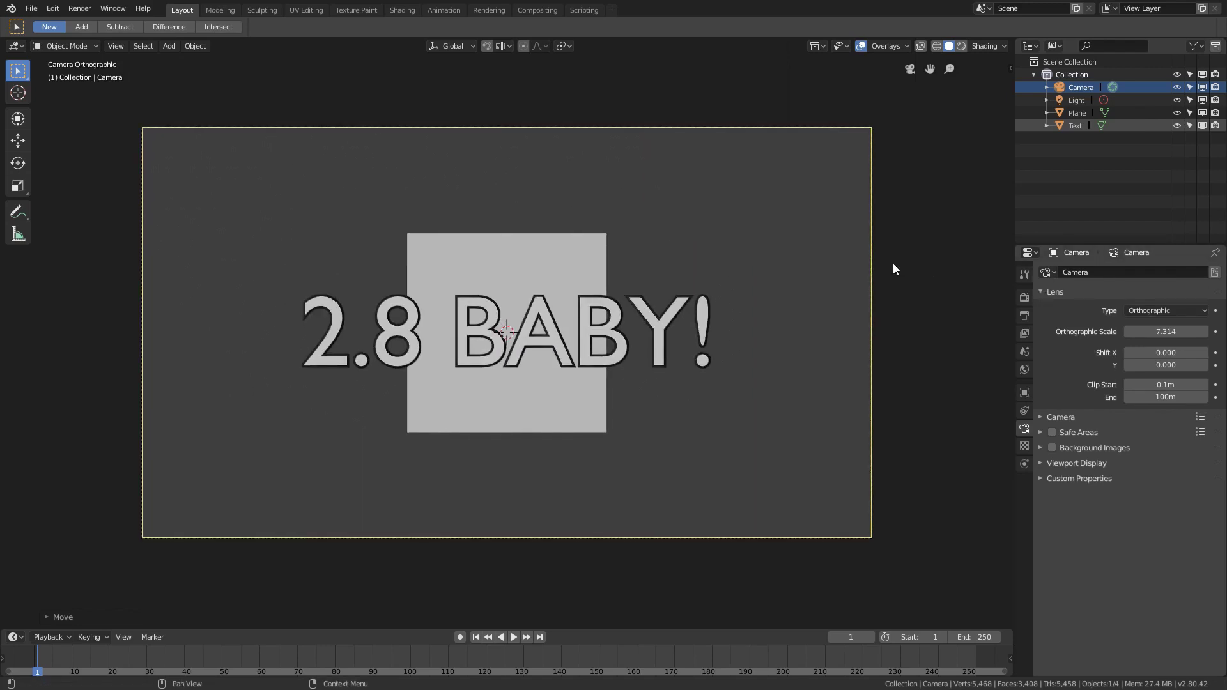
right_click(872, 329)
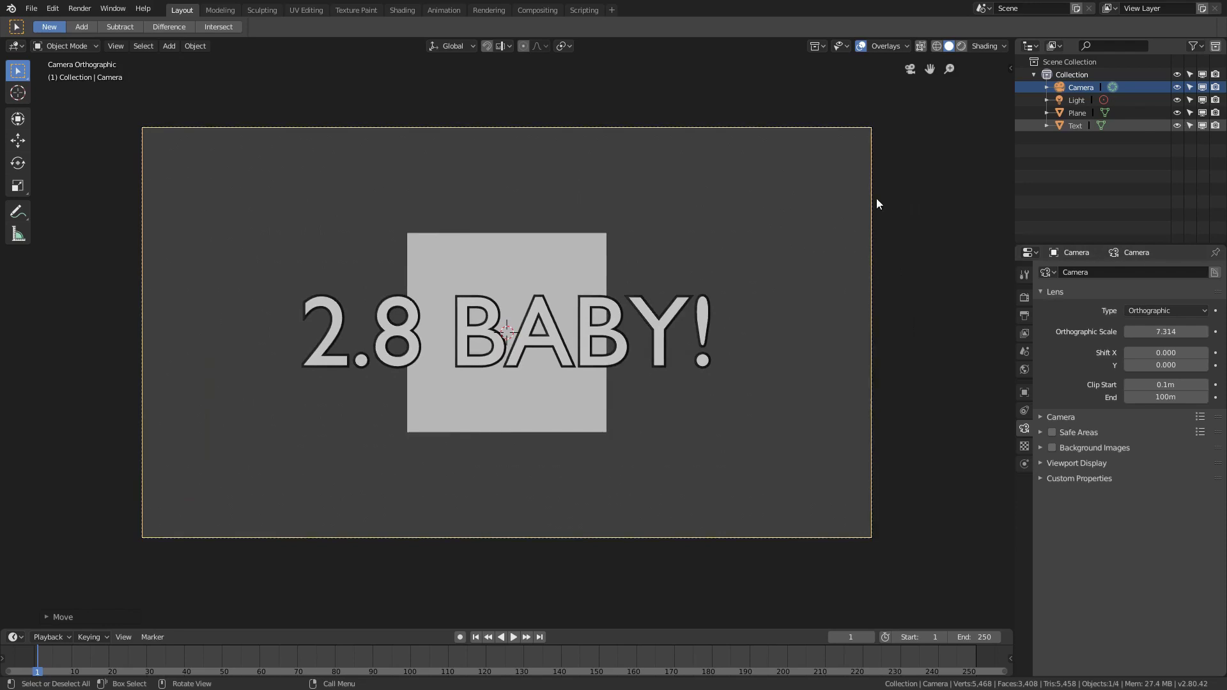
click(1080, 100)
click(1083, 91)
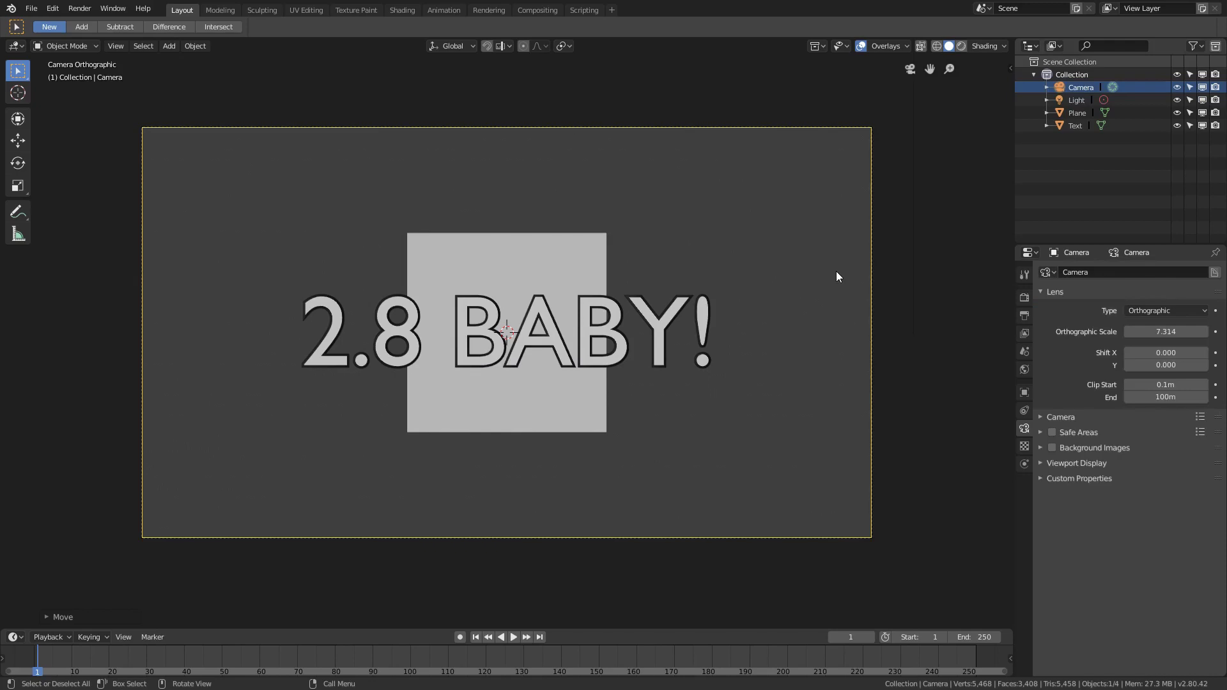
Step: Select the text object and scale it up uniformly to span most of the camera frame's width
click(474, 279)
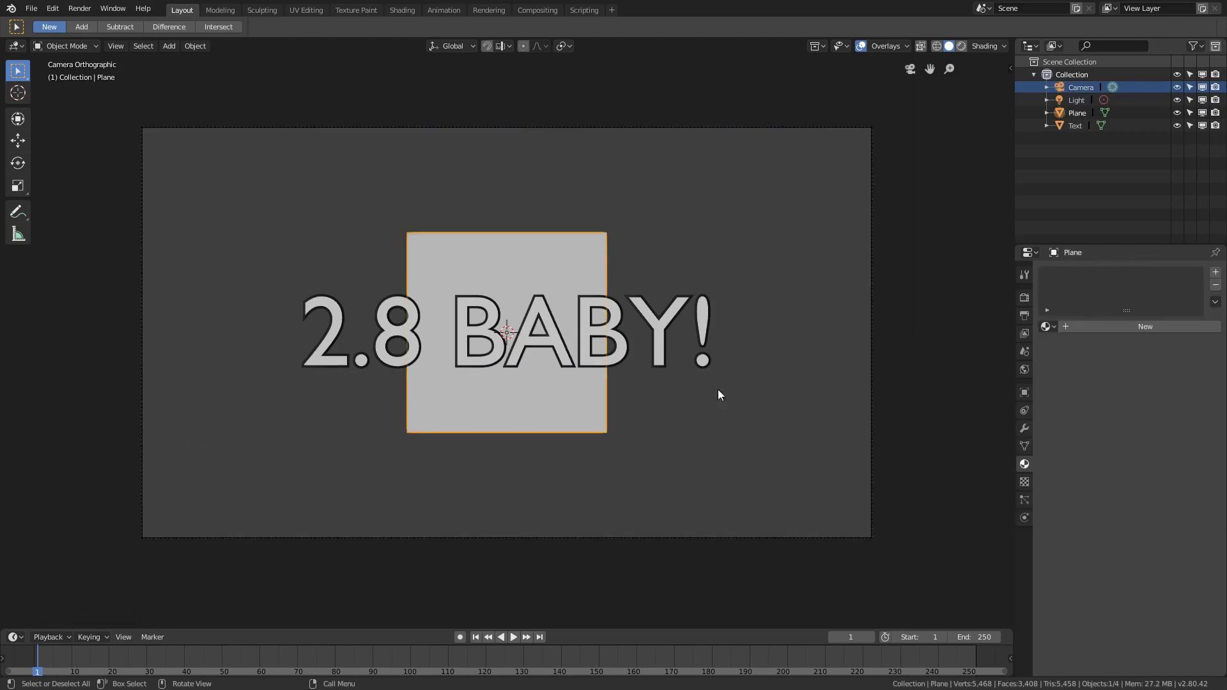
click(673, 319)
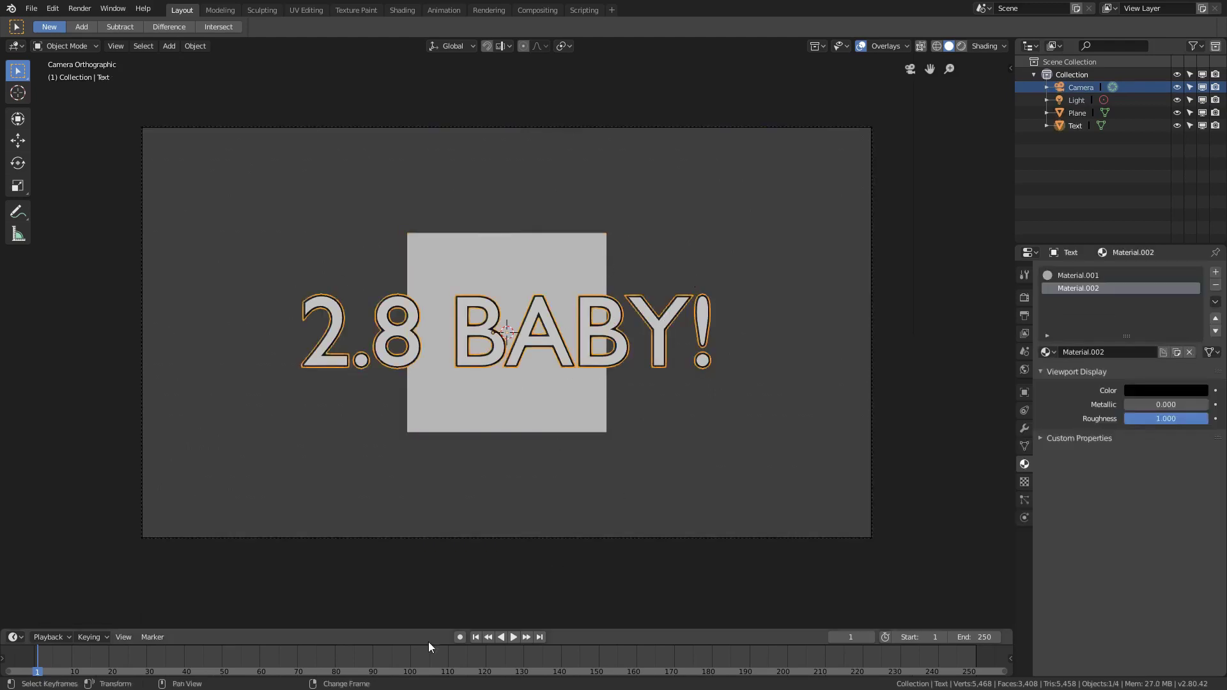
key(Tab)
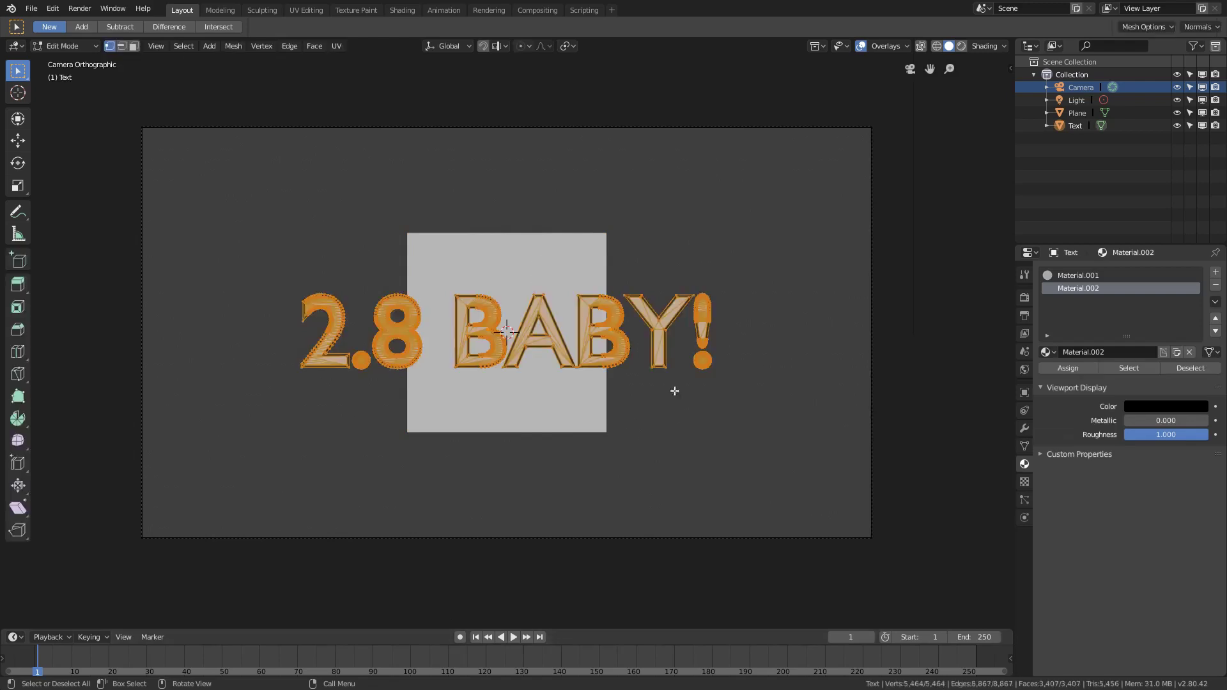
key(Tab)
key(s)
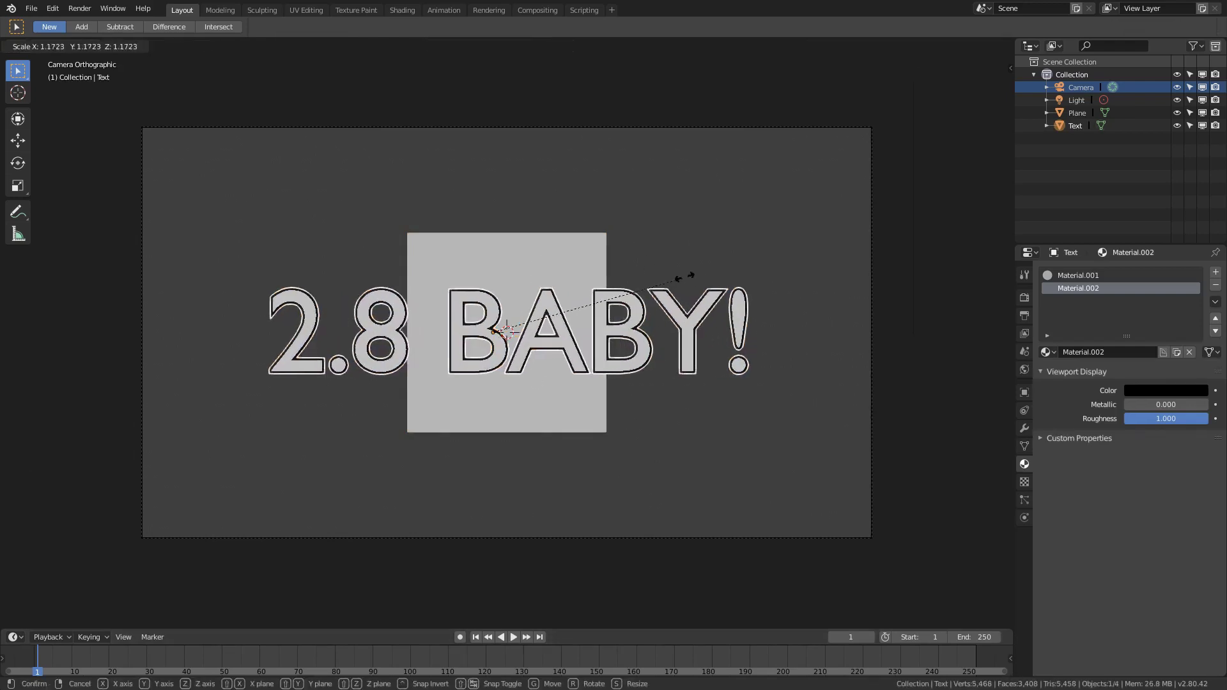
click(725, 262)
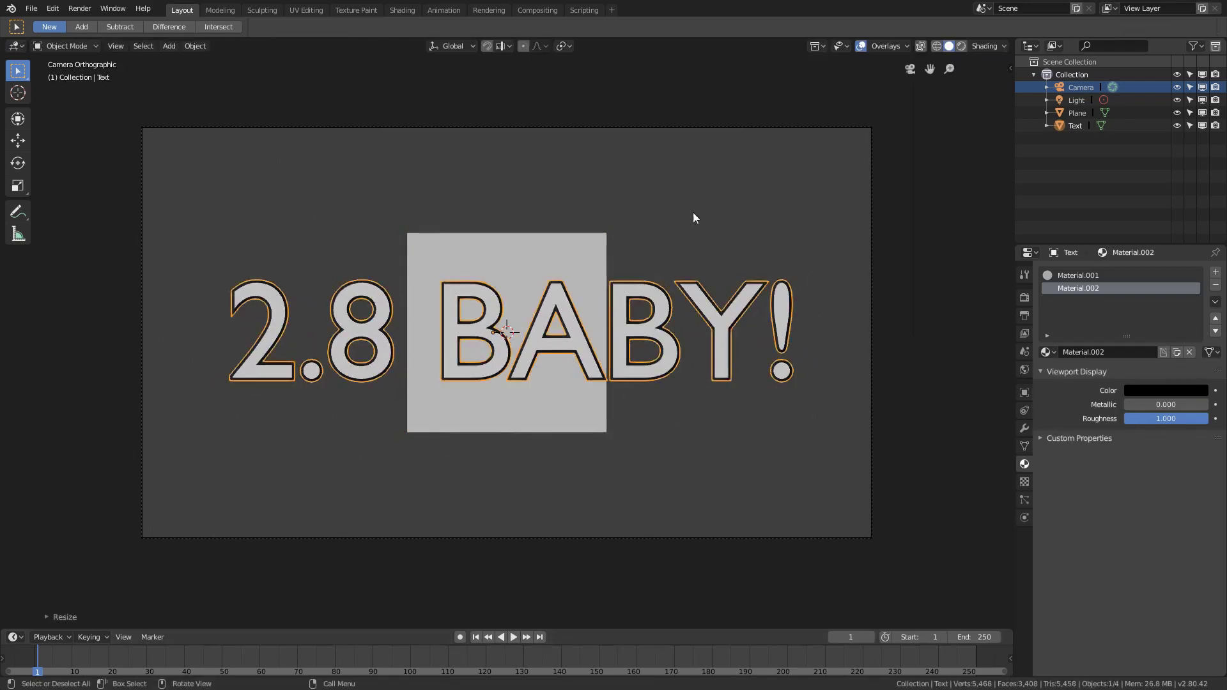
Step: Move the plane along the global Y axis toward the camera so it sits just in front of the text
click(655, 276)
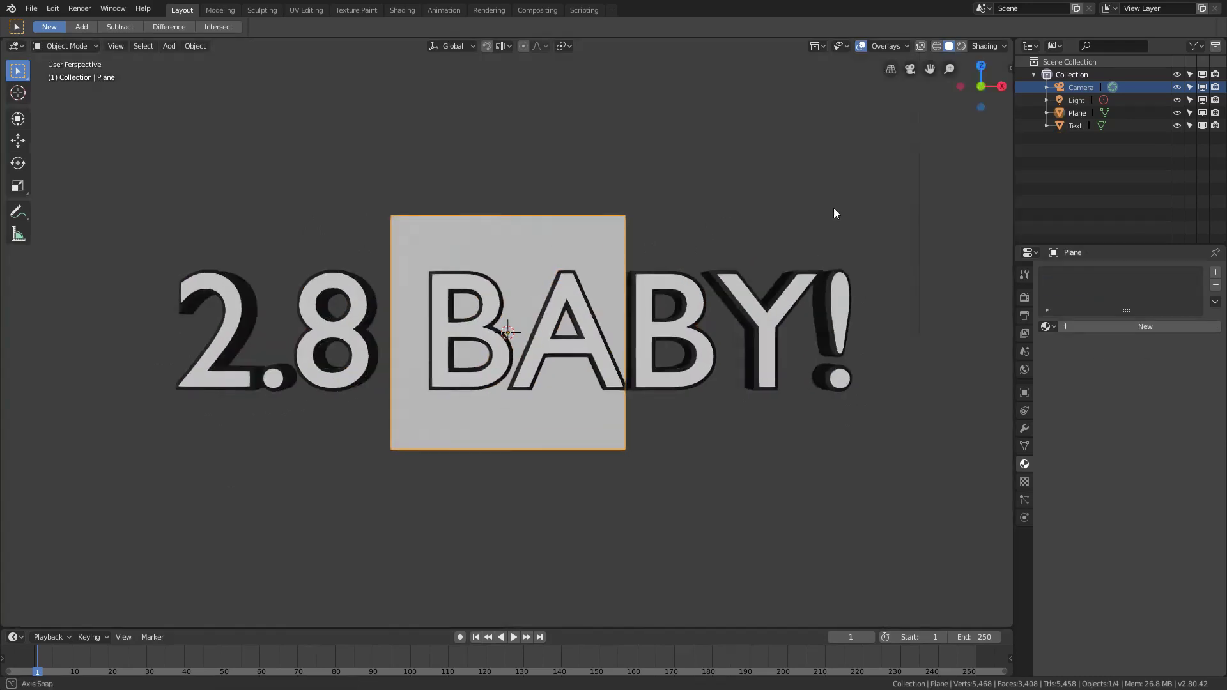
middle_drag(833, 209, 695, 306)
key(g)
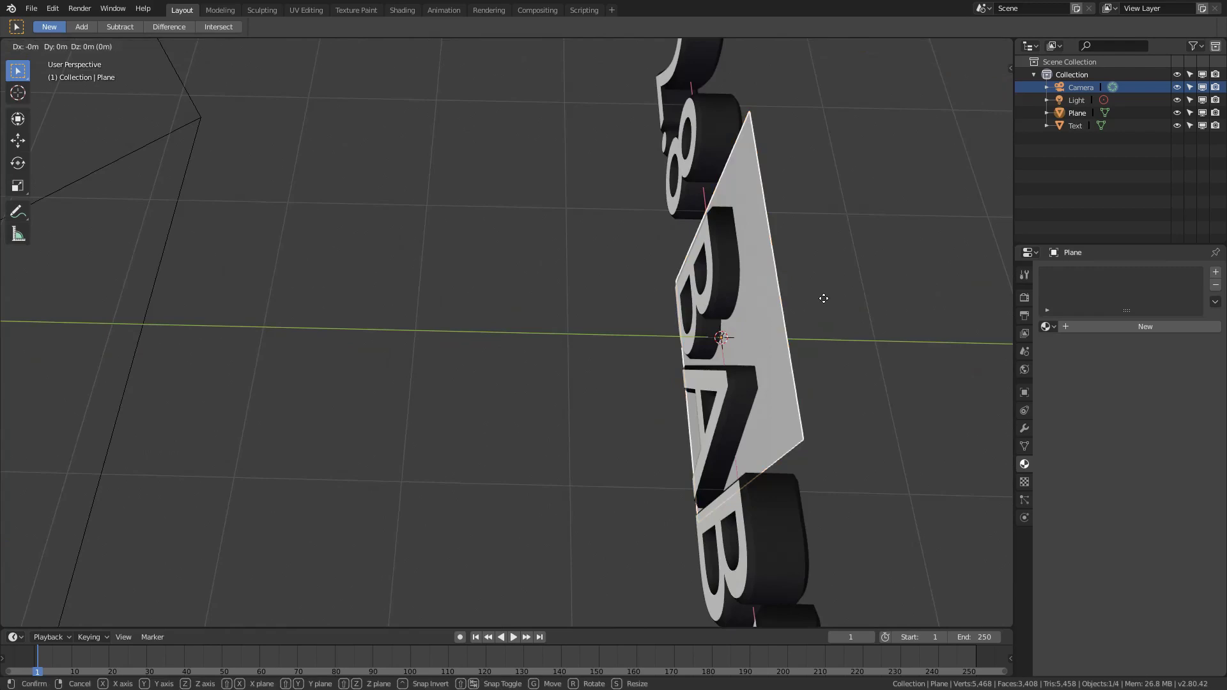
key(z)
key(y)
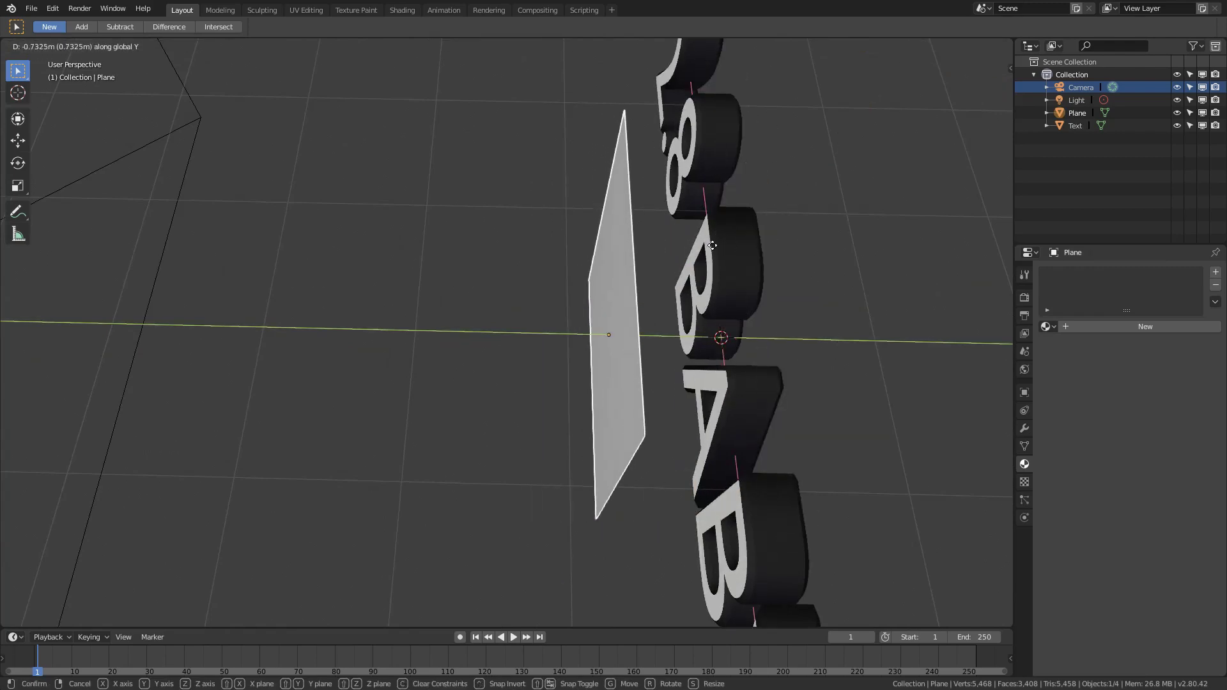
click(742, 308)
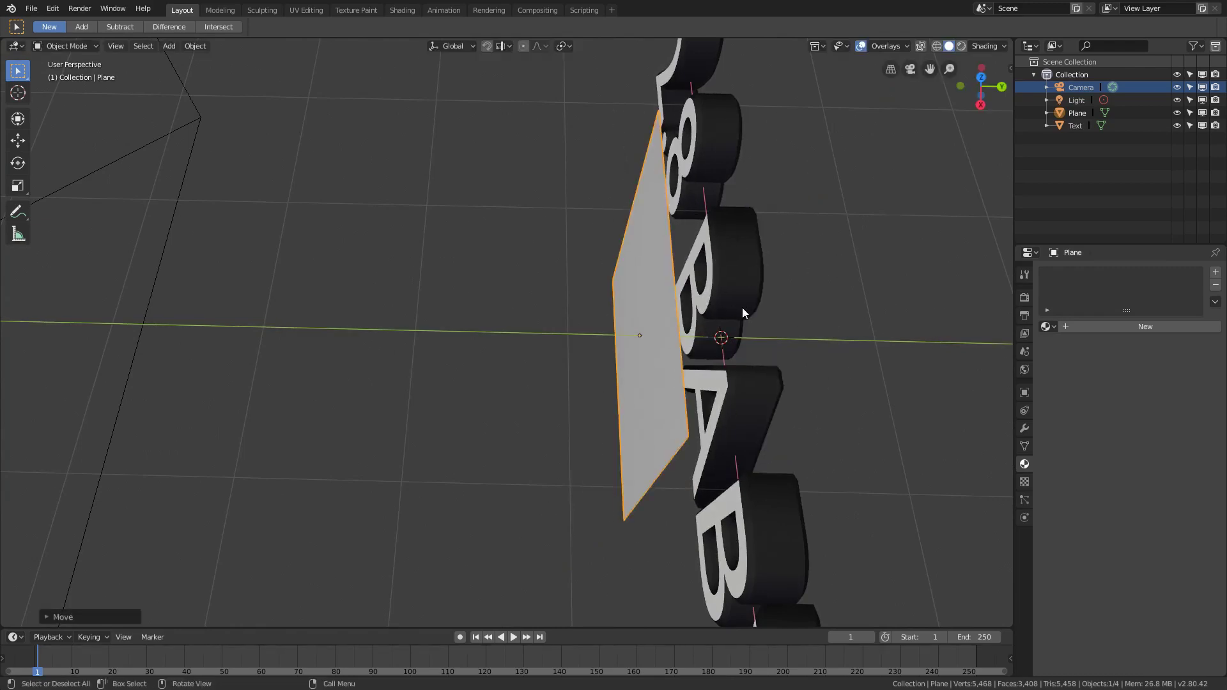
Step: Scale the plane's whole mesh up uniformly by about 2.17 in the front view so it exceeds the camera frame's height
middle_drag(741, 308, 690, 200)
key(Tab)
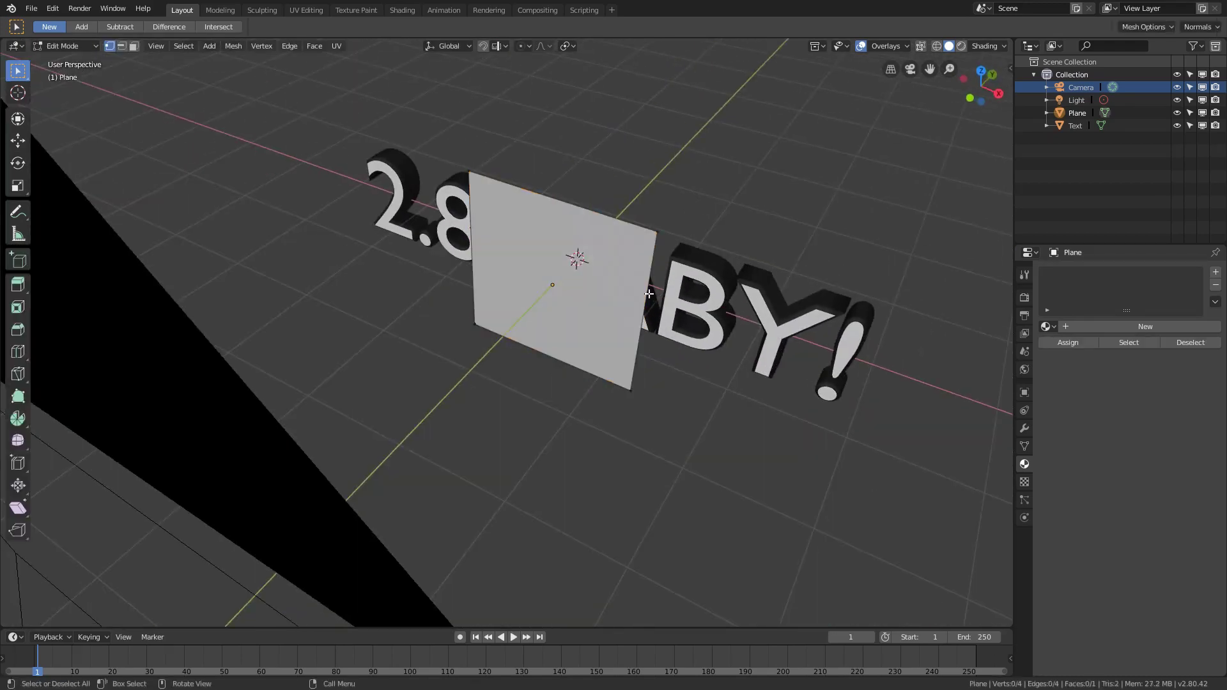
key(KP_1)
key(a)
scroll(649, 294, up, 3)
scroll(582, 278, down, 2)
scroll(583, 278, down, 2)
key(s)
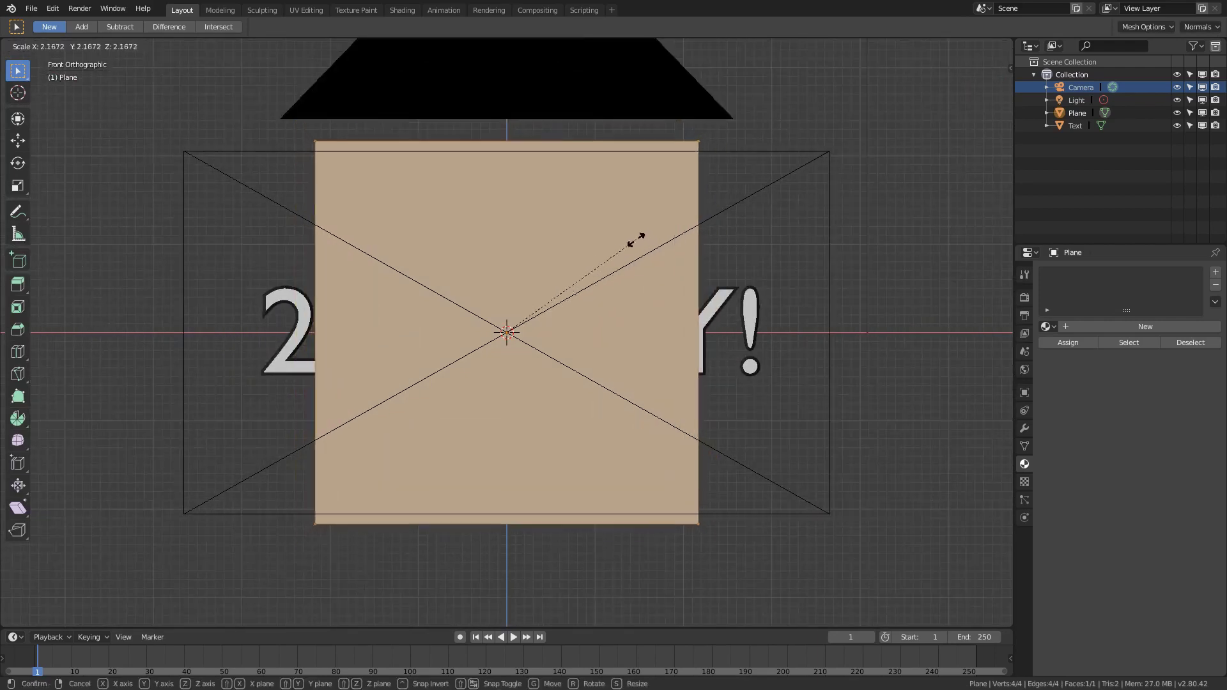
click(651, 237)
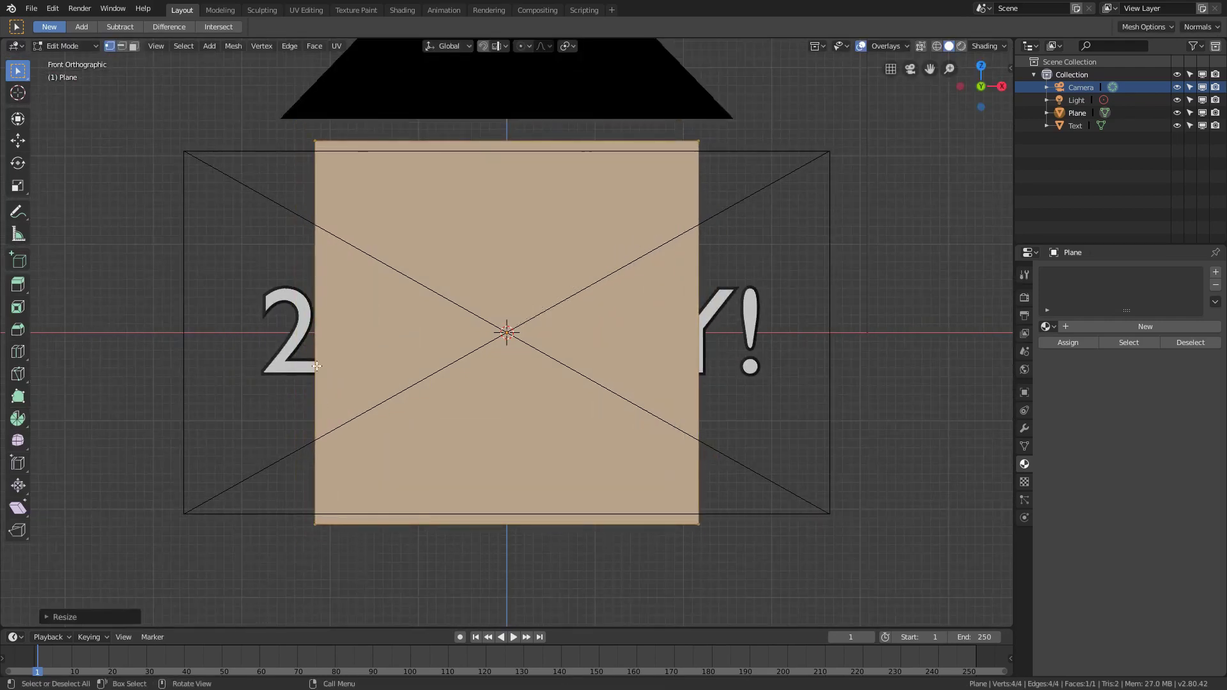
Step: Stretch the plane's mesh along the global X axis in the camera view until it covers the frame's full width
key(KP_0)
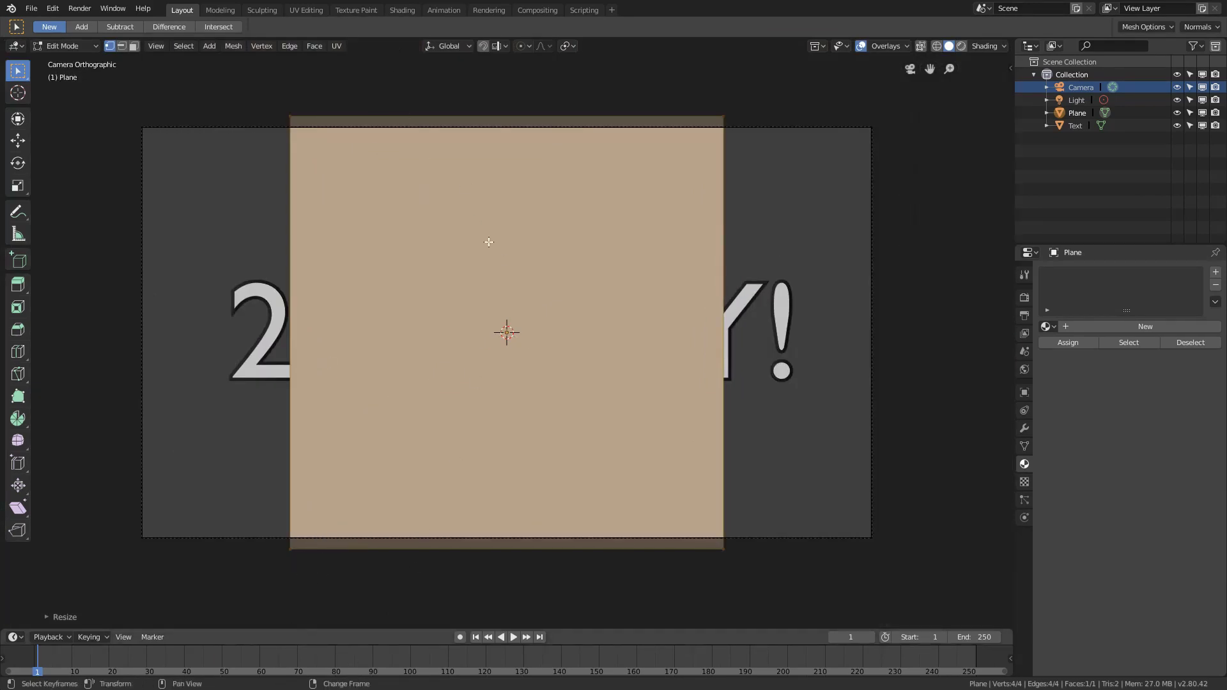
key(s)
key(x)
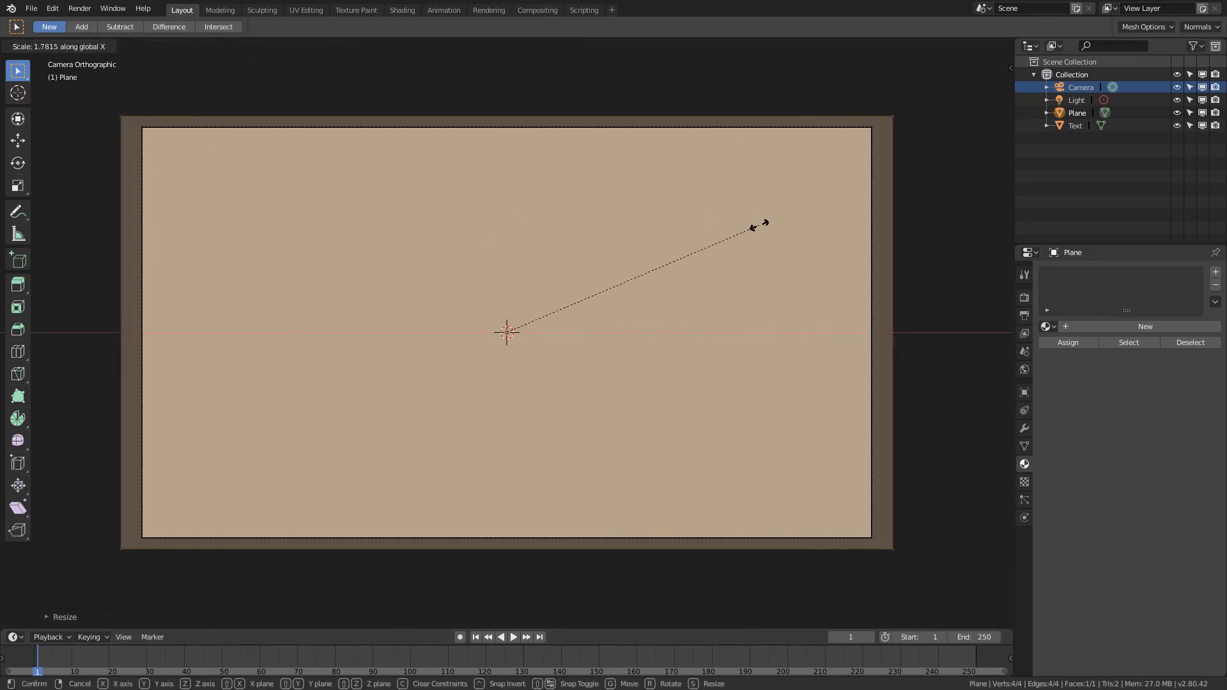
click(745, 224)
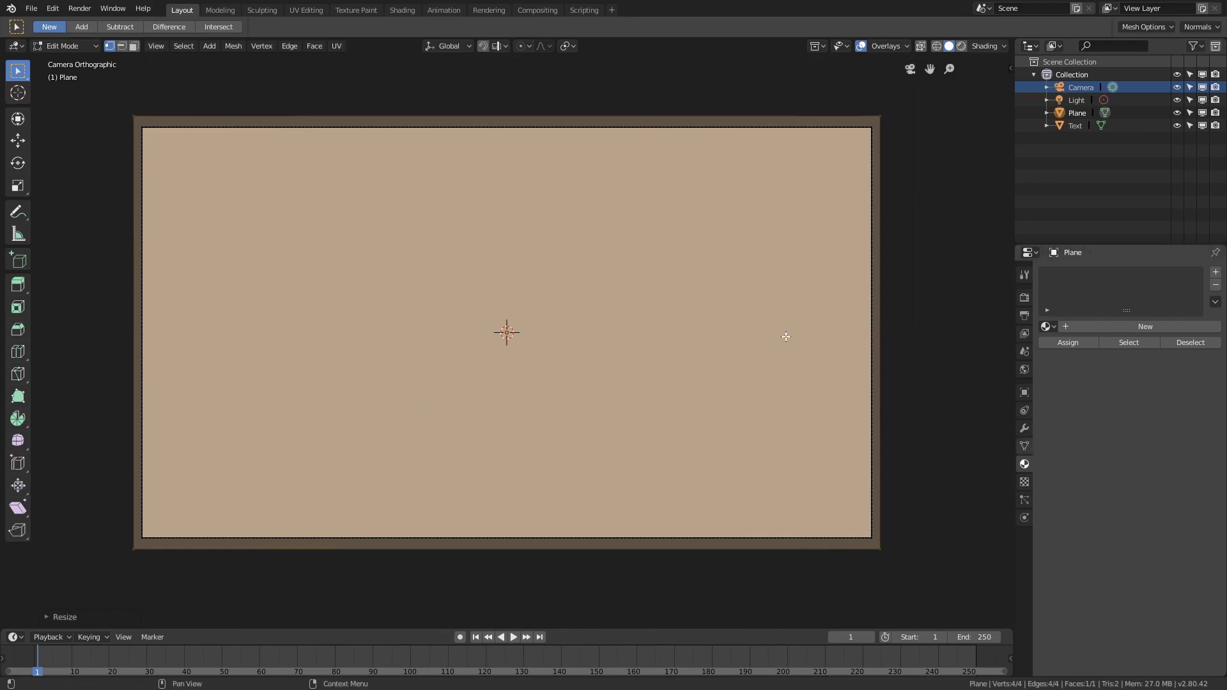
Step: Assign the existing Material.001 to the plane, rename the material as white, and leave mesh editing
click(1045, 332)
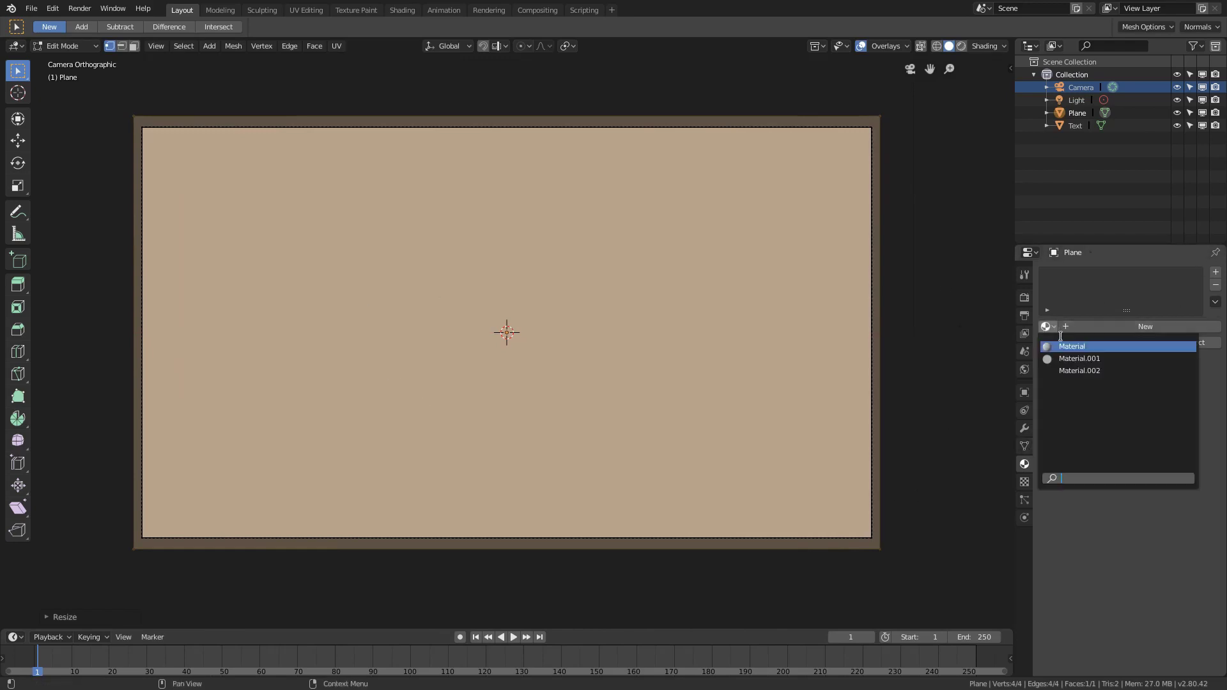
click(1102, 355)
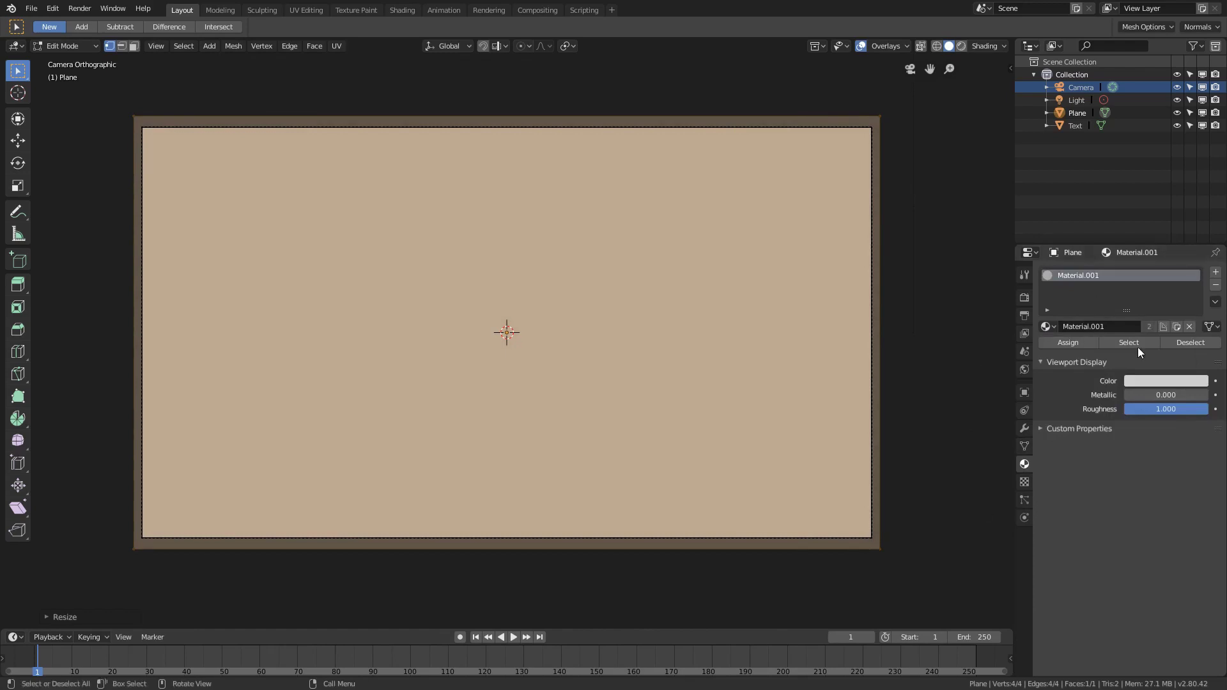
click(1131, 328)
text(white)
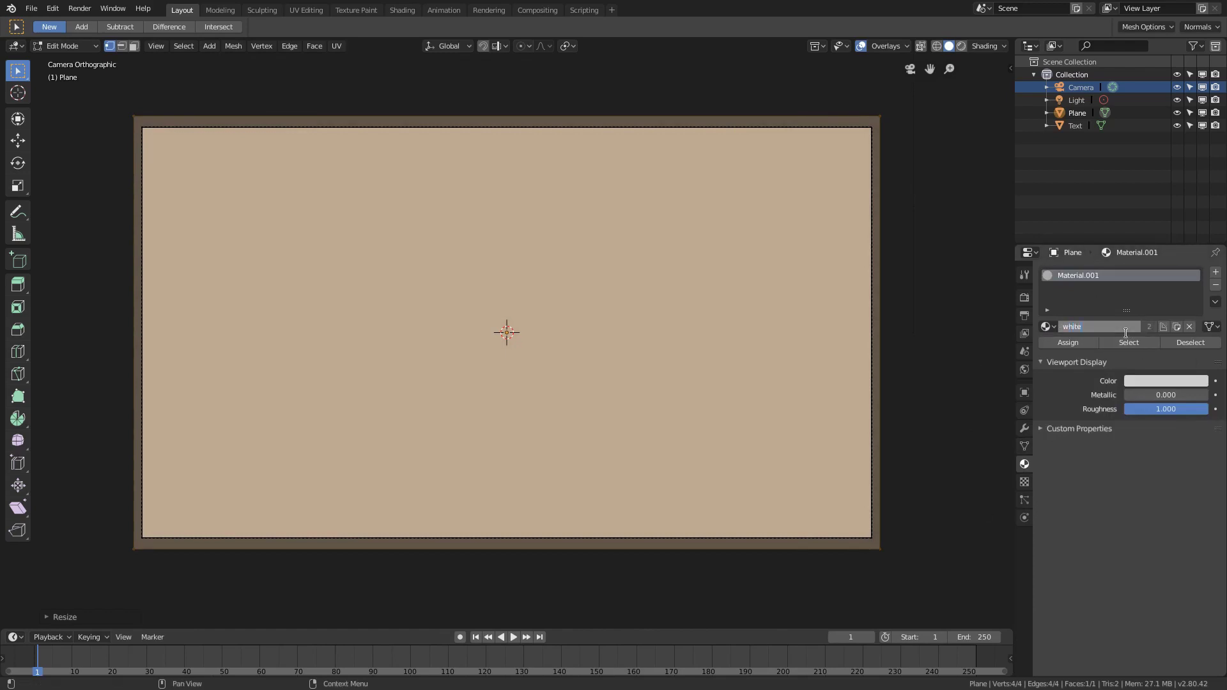
key(Return)
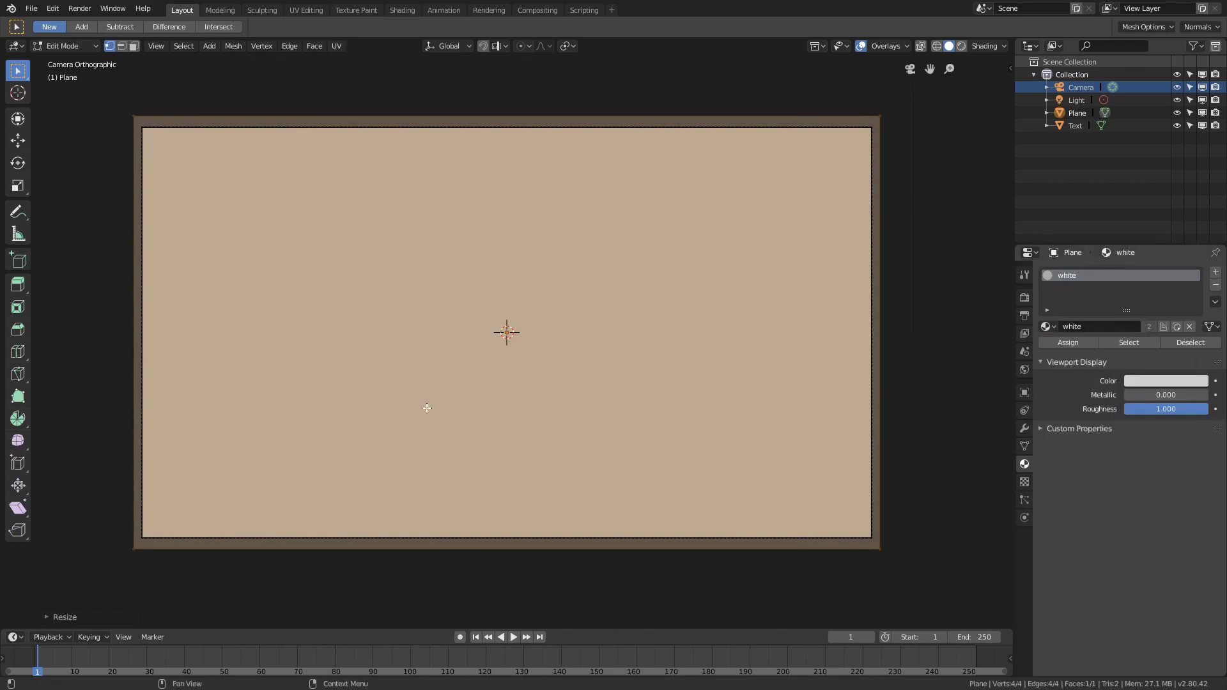
key(Tab)
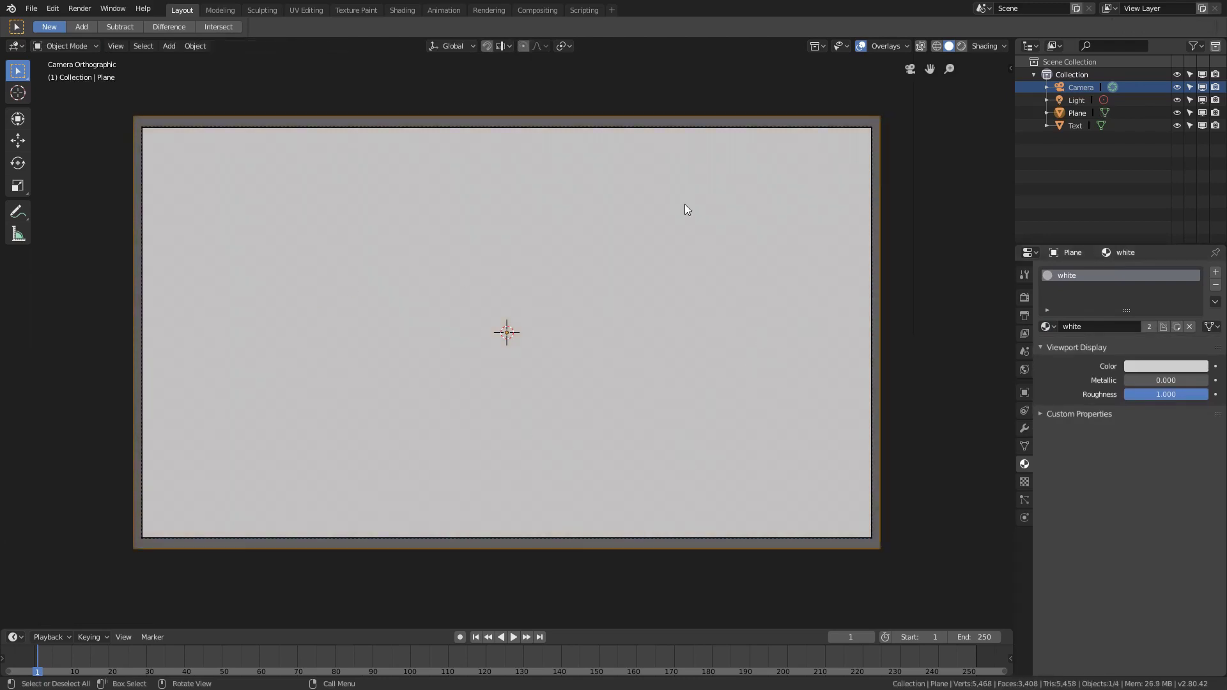
Step: Add a centred vertical loop cut to the plane and rip it in place, separating the mesh into two halves
key(Tab)
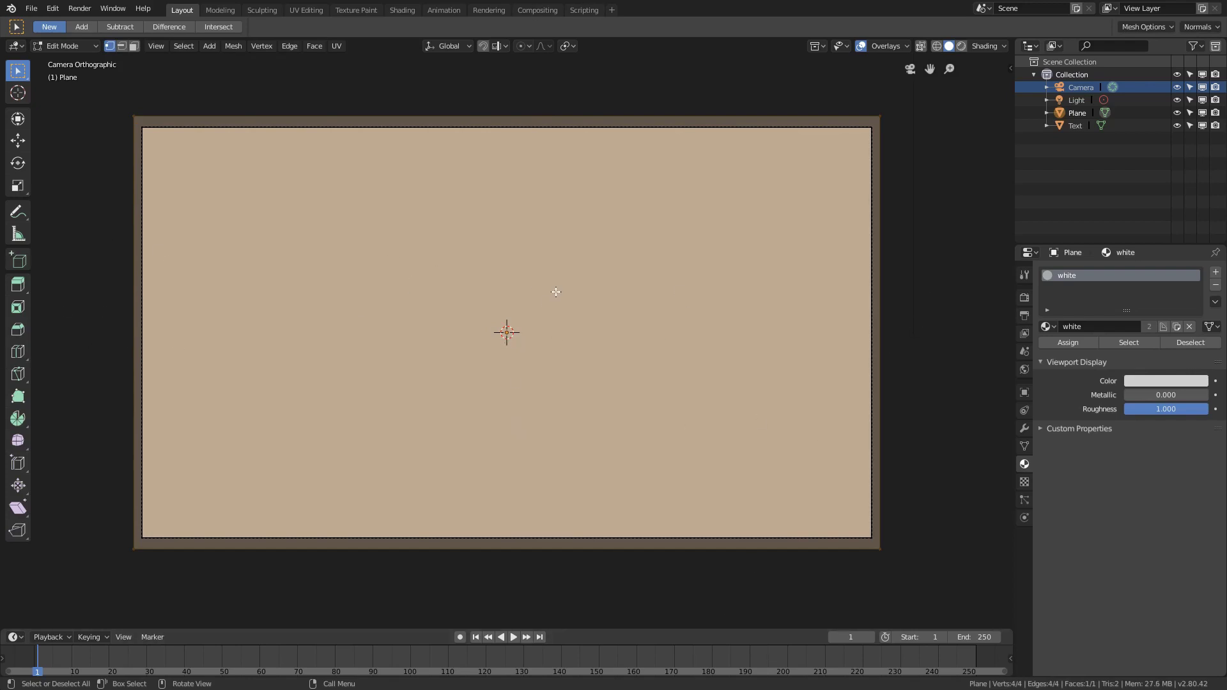
key(ctrl+r)
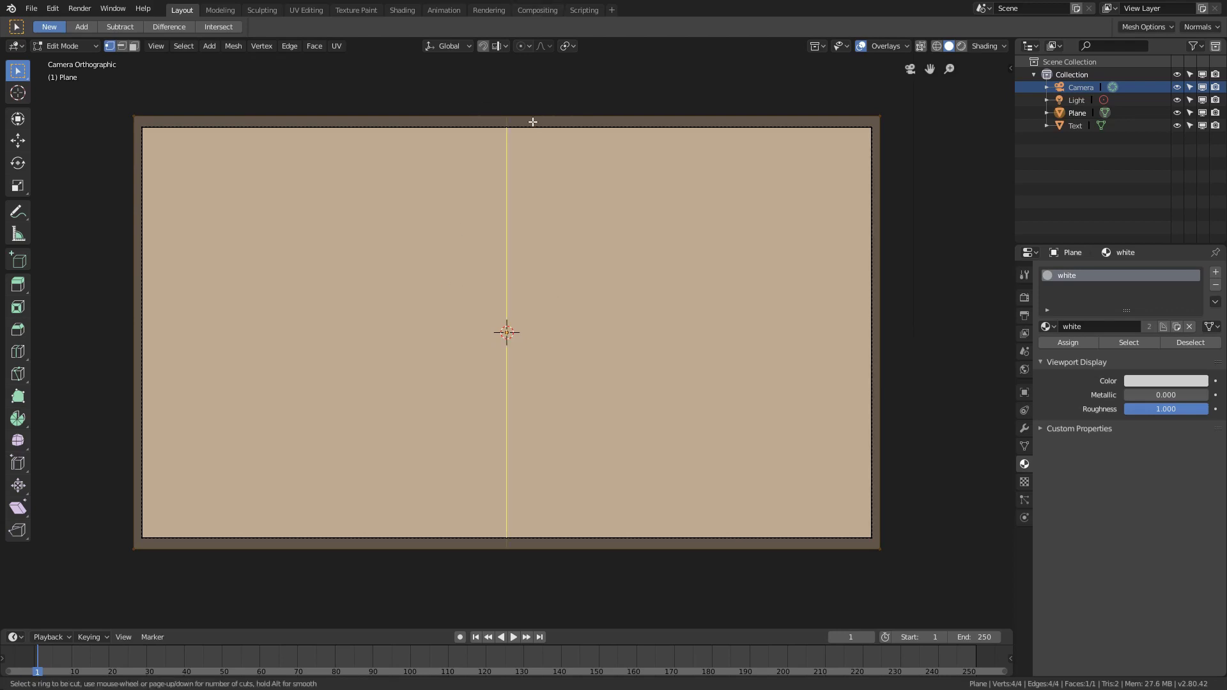
click(781, 359)
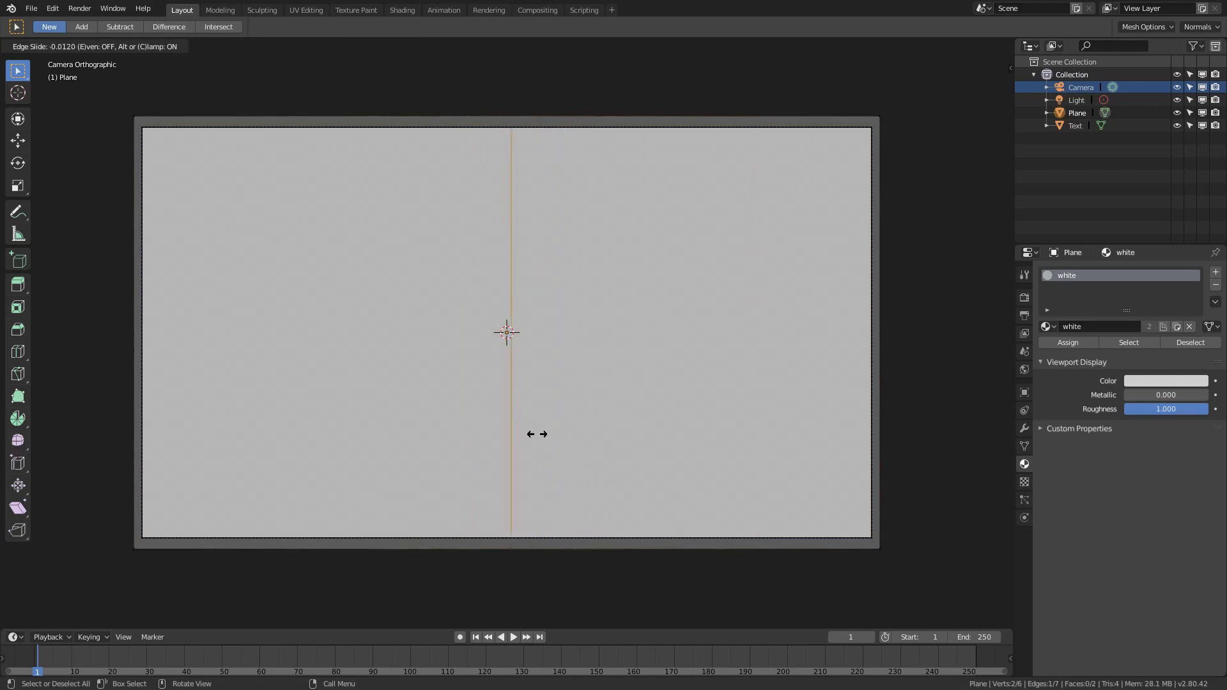
right_click(587, 325)
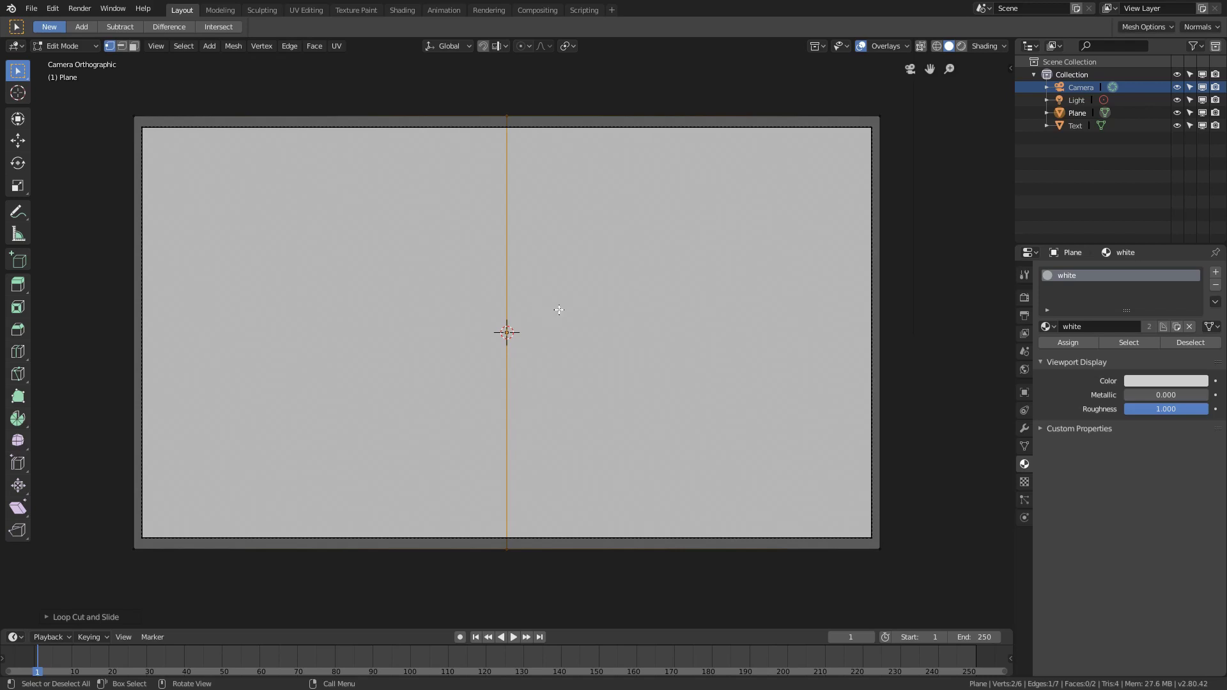
key(g)
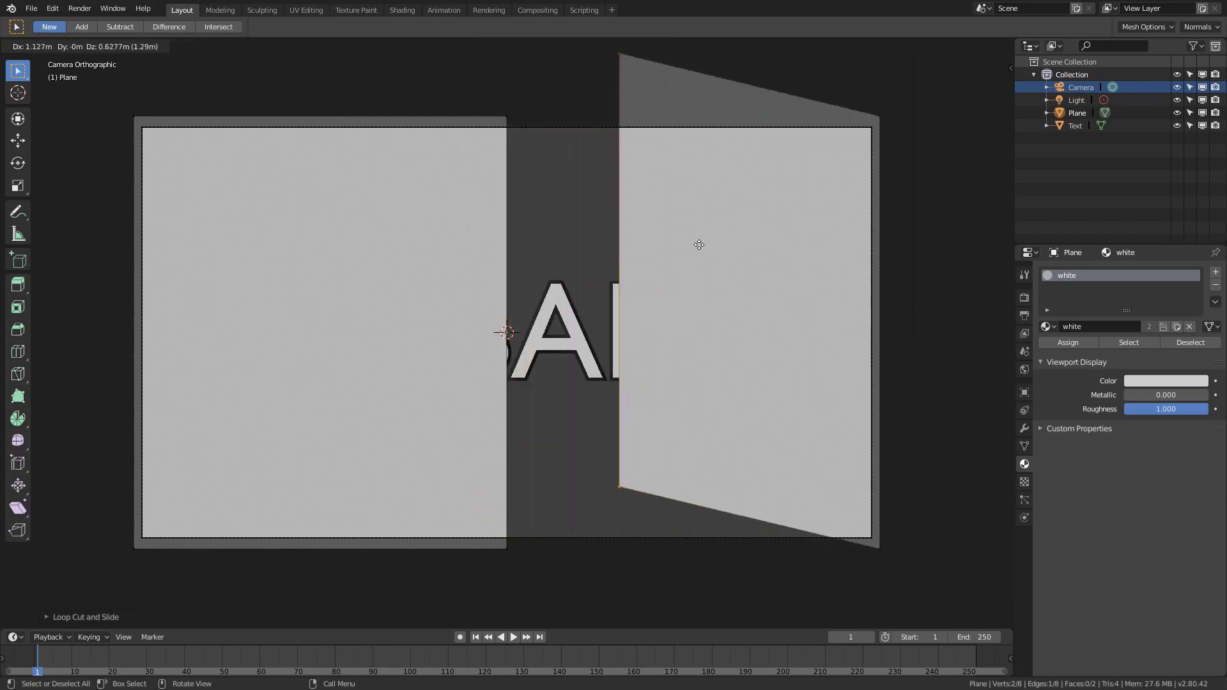
key(Escape)
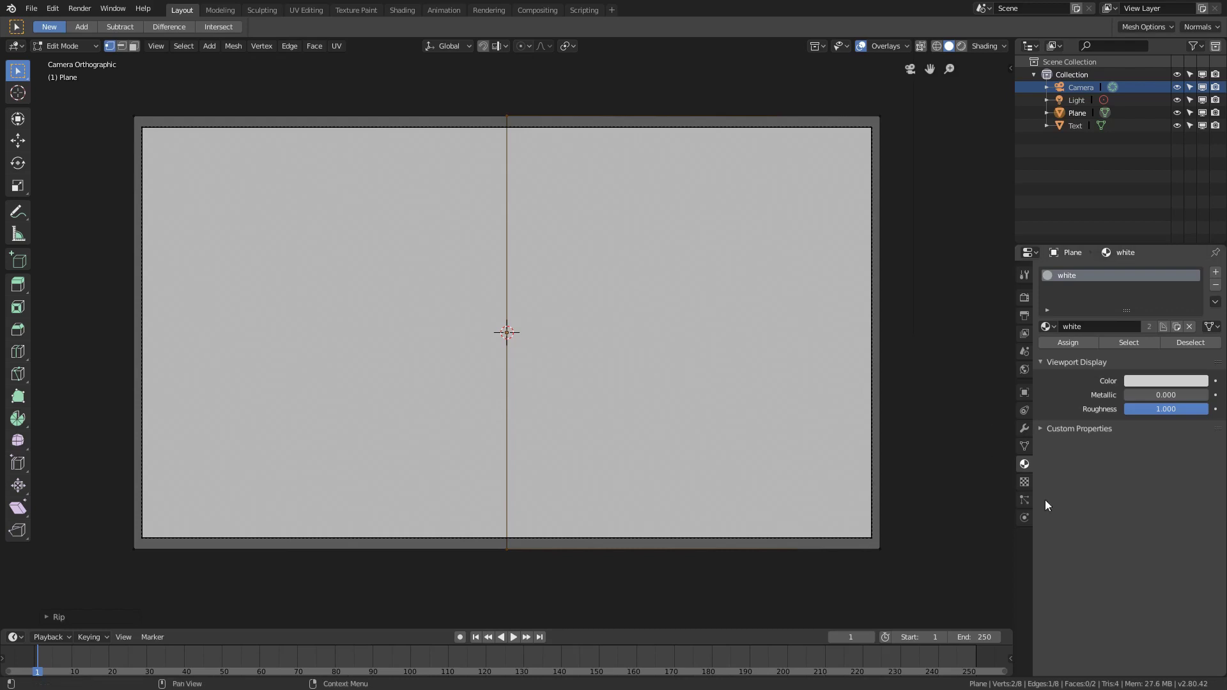
Step: Add a Basis shape key and a second shape key to the plane, naming the second one open
click(1024, 449)
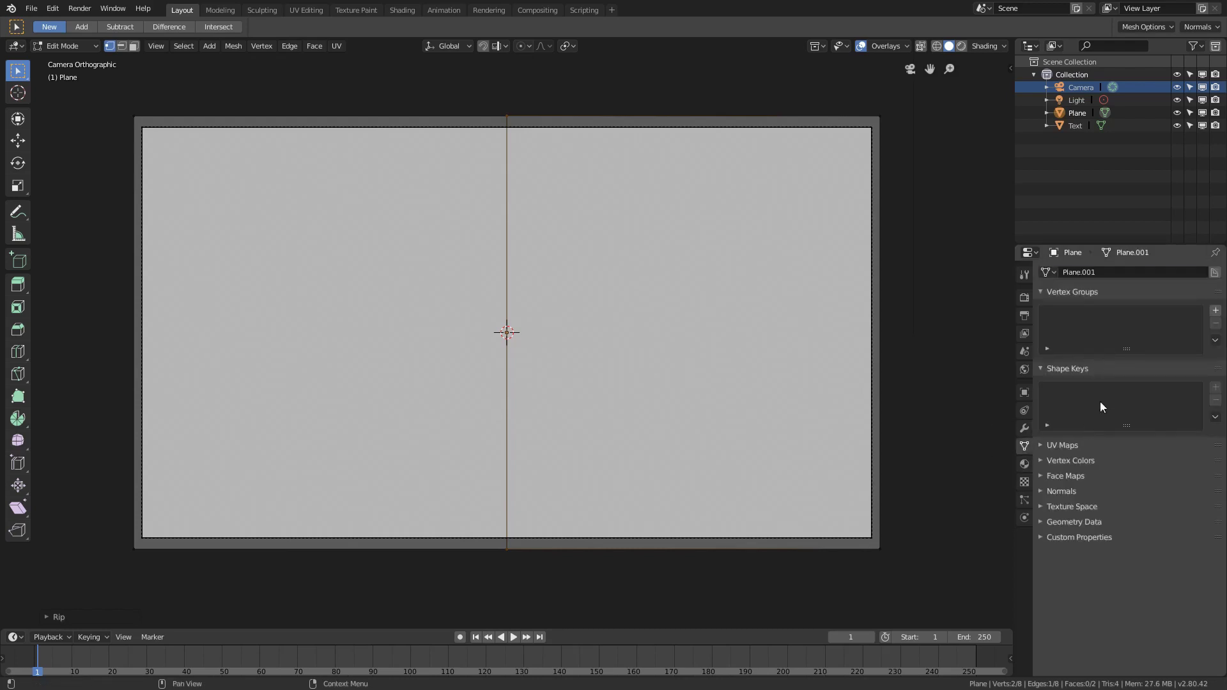
key(Tab)
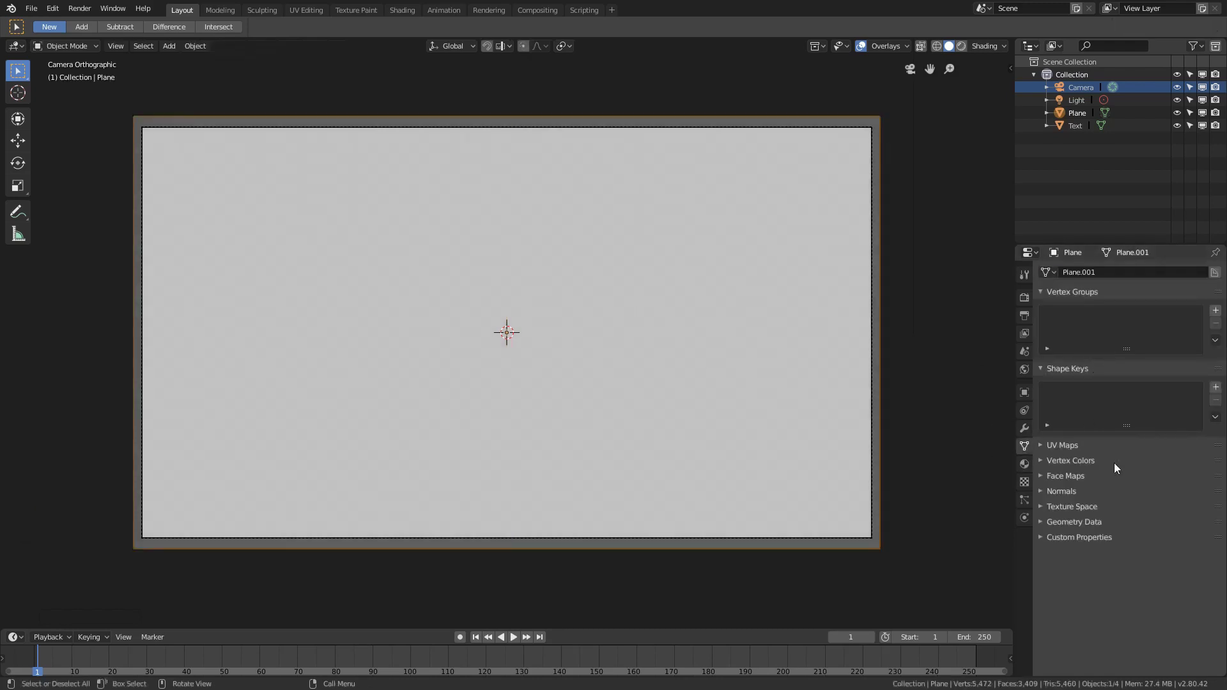
click(1215, 388)
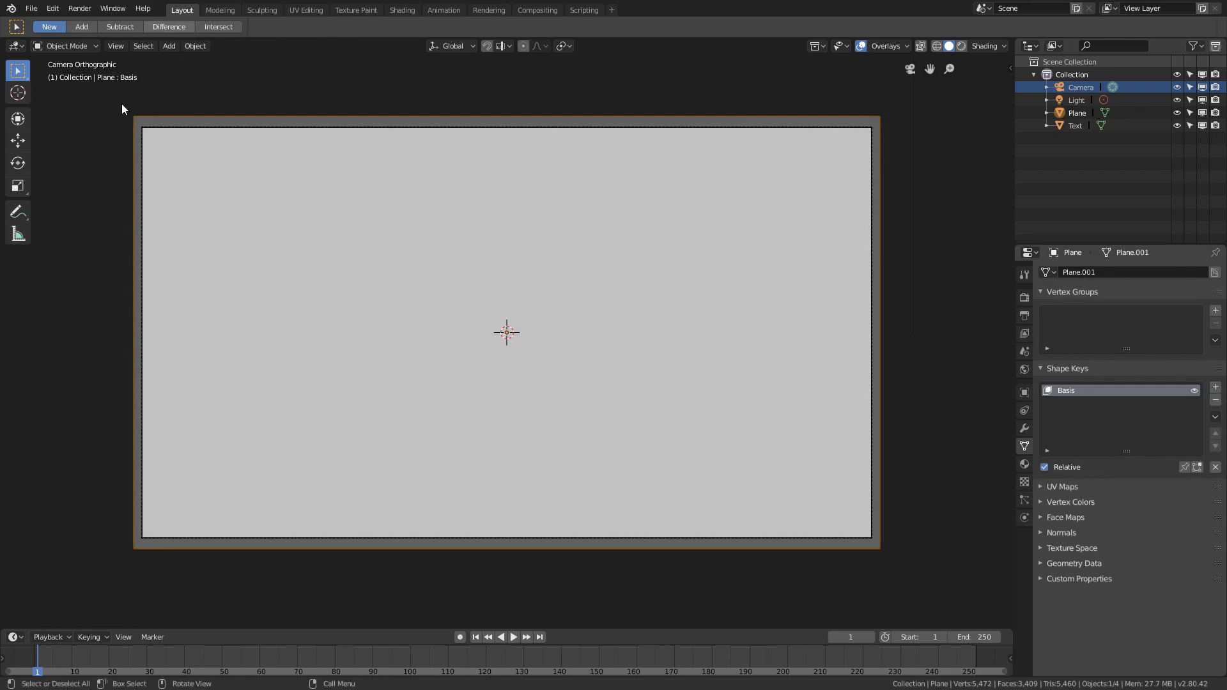
click(193, 46)
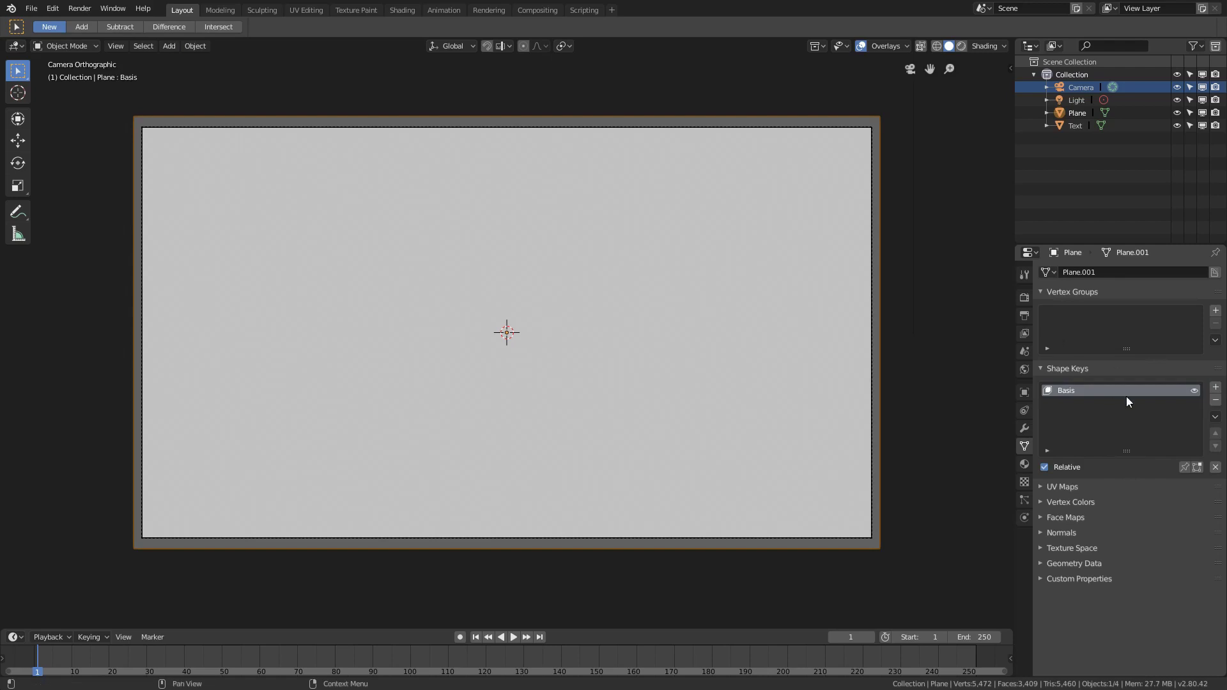
click(1215, 388)
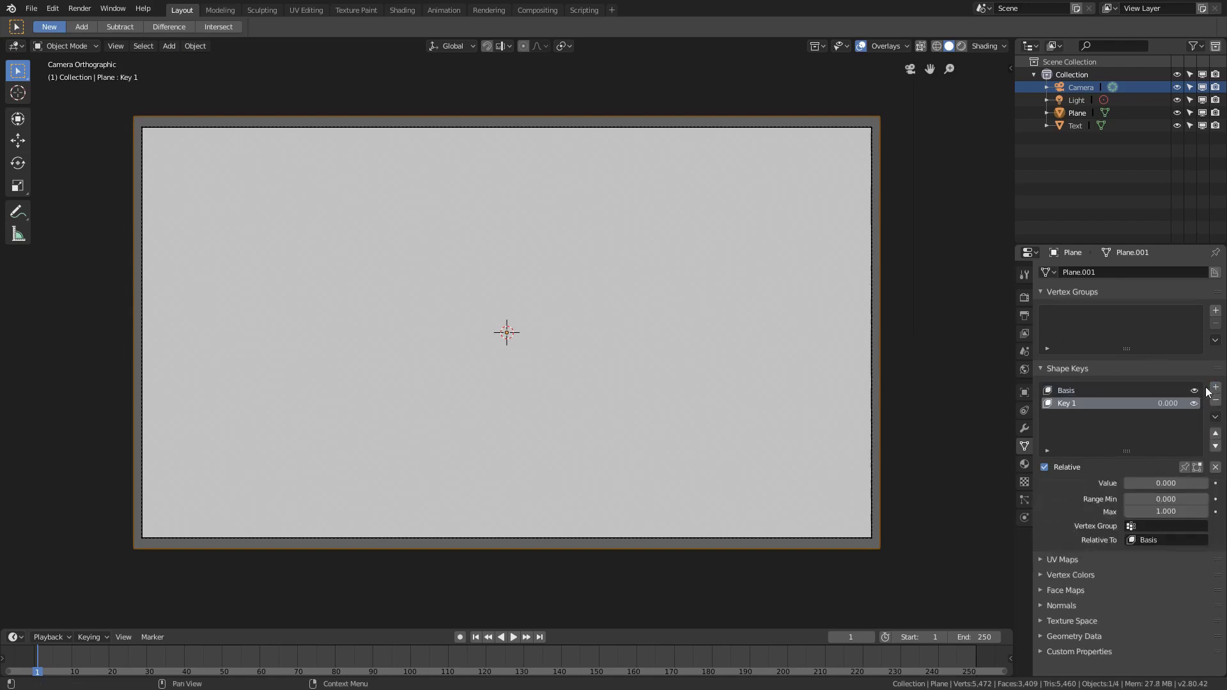
click(1089, 397)
text(open)
key(Return)
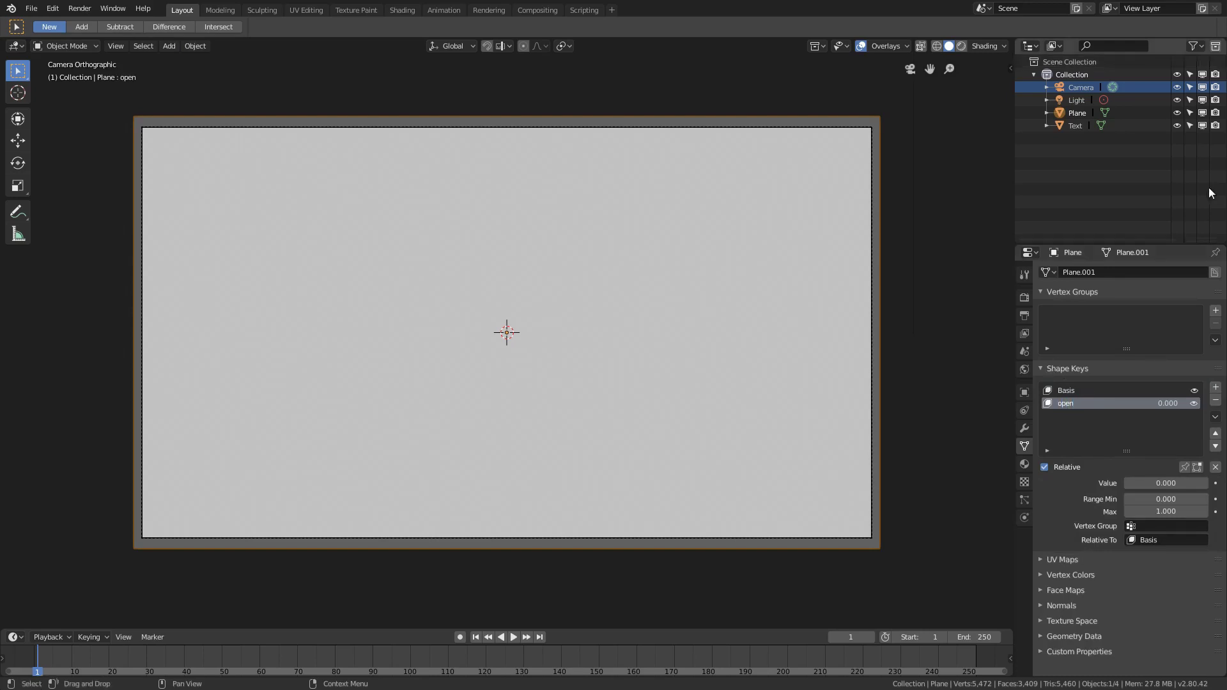
Step: Edit the open shape key's mesh in face selection mode and select only the plane's right half
key(Tab)
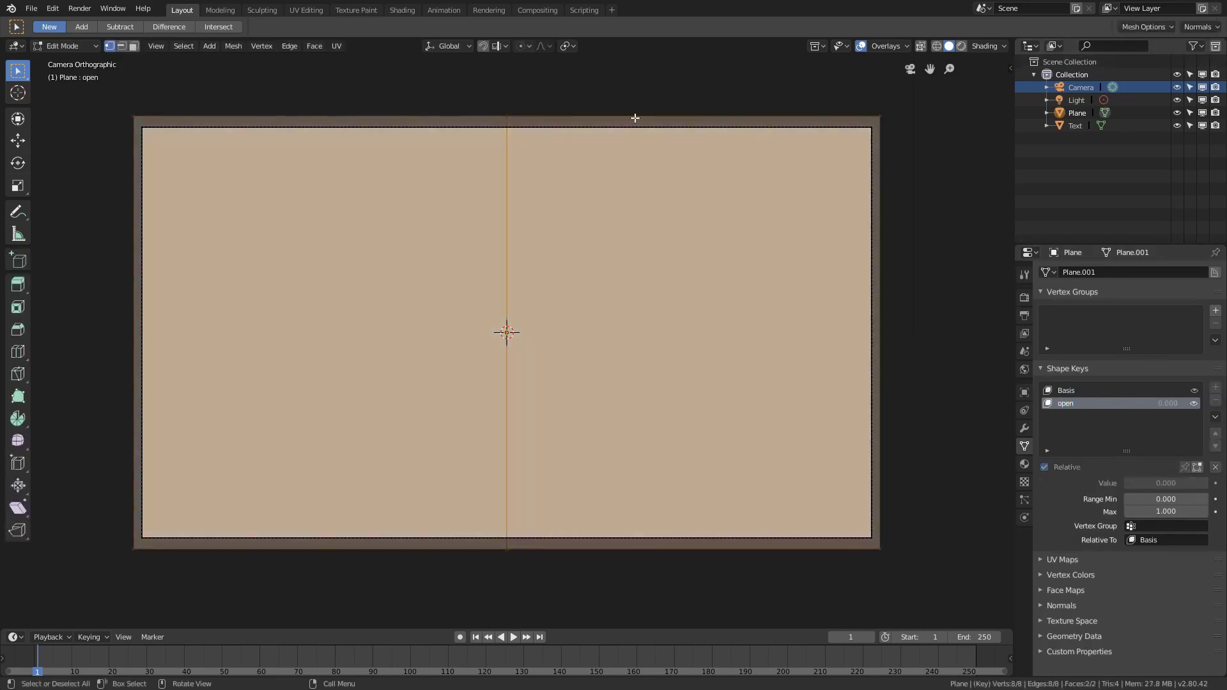
right_click(575, 224)
click(890, 256)
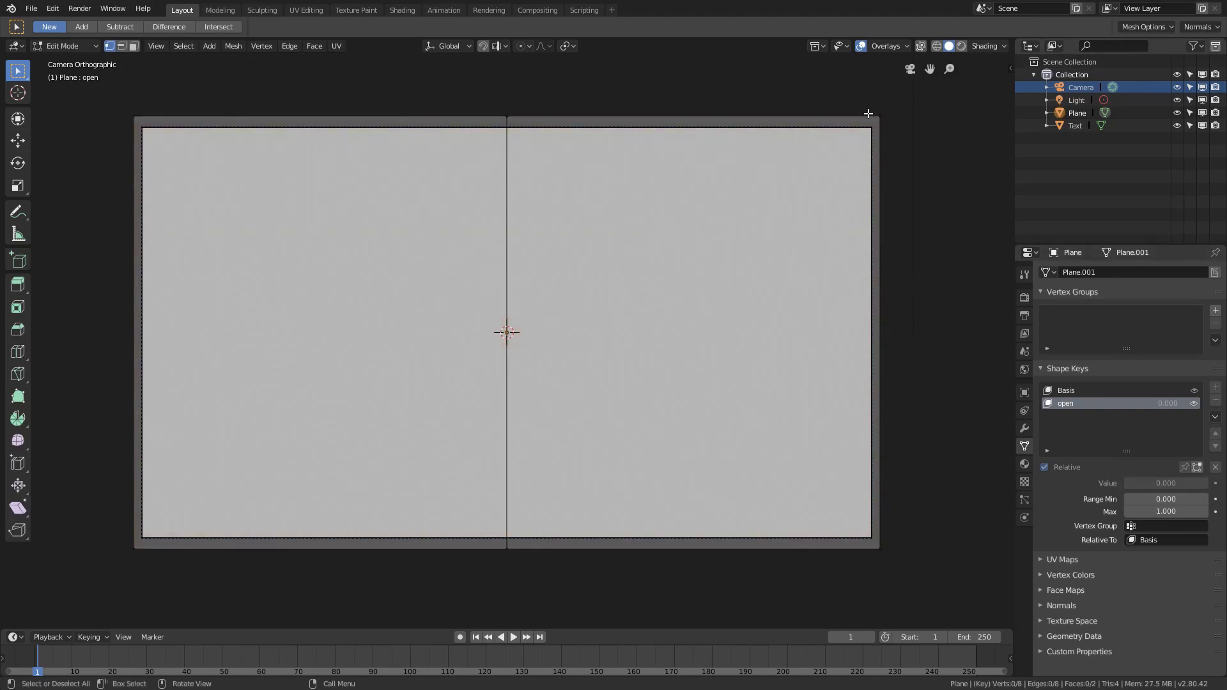
key(l)
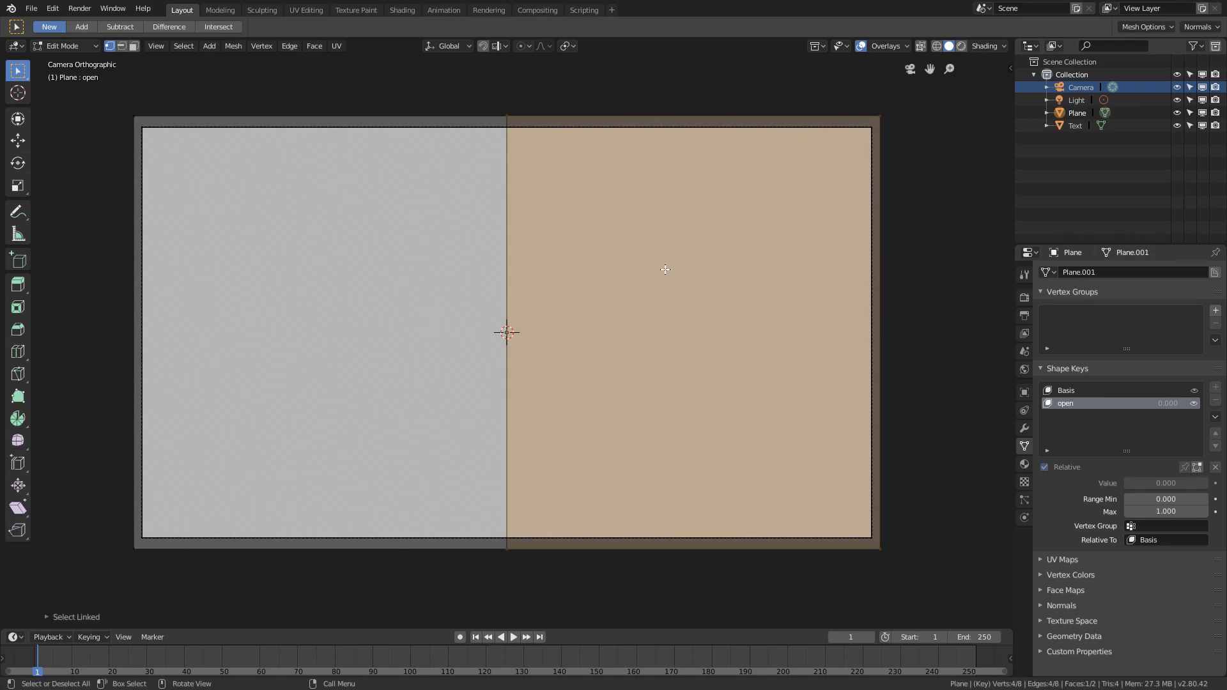
click(132, 47)
click(280, 283)
click(688, 386)
click(381, 355)
click(660, 353)
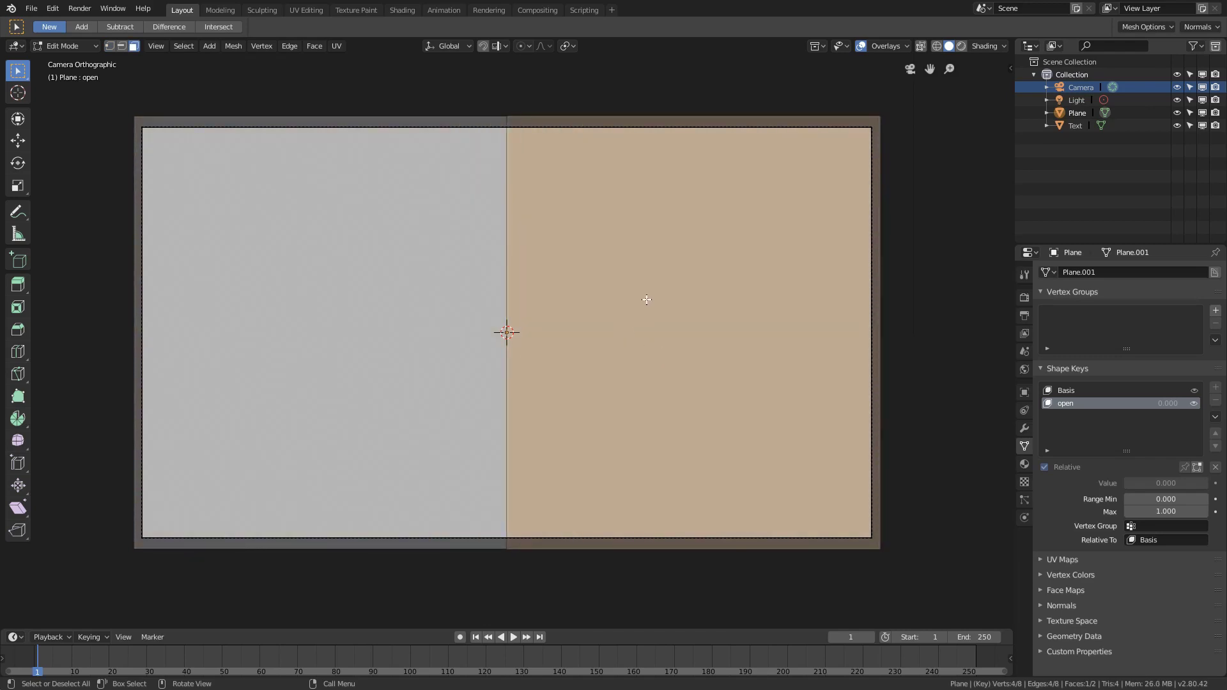
key(g)
key(x)
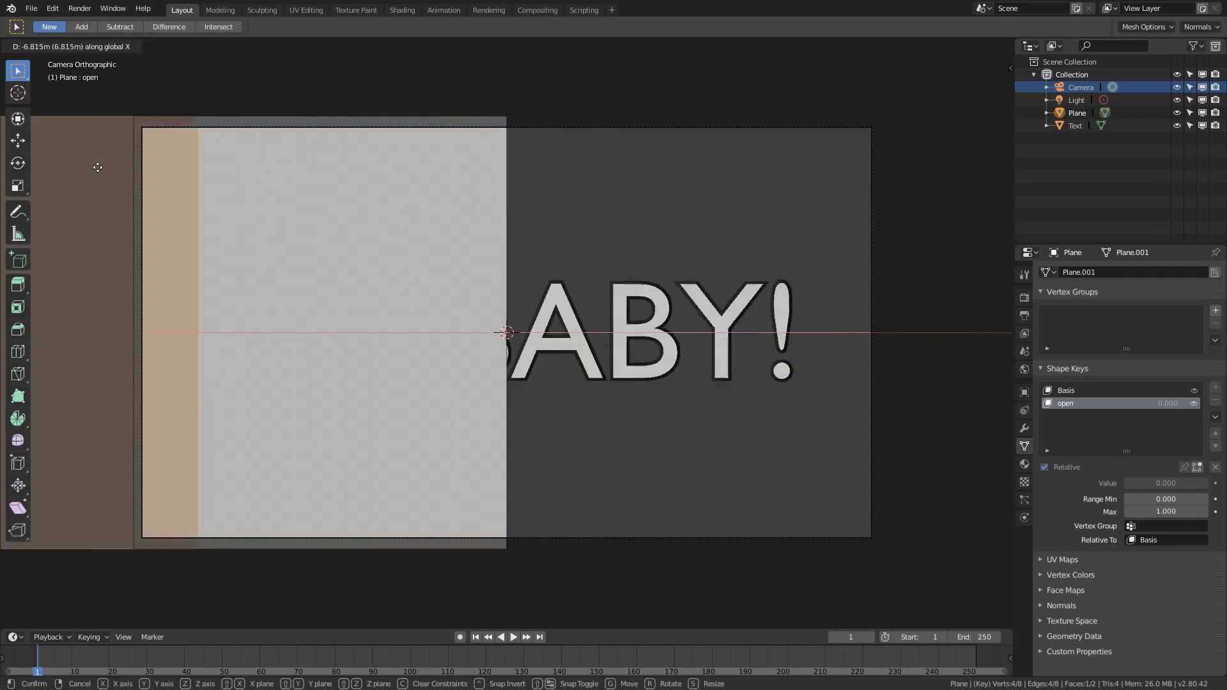
key(Escape)
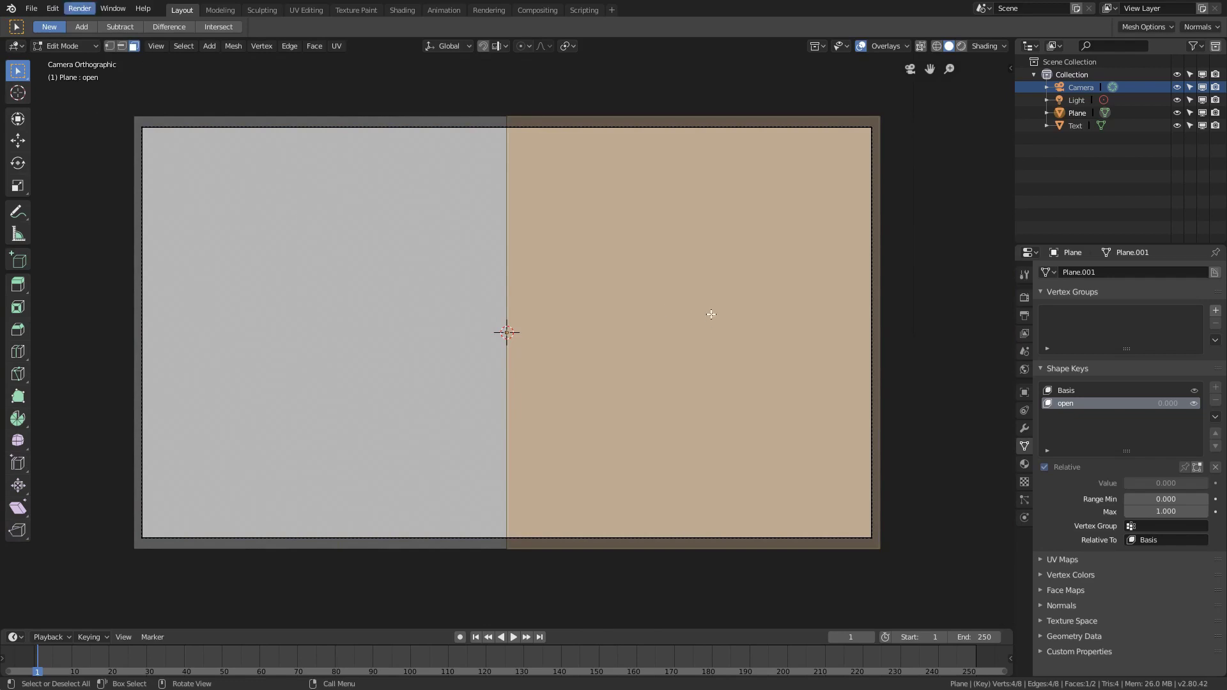
key(g)
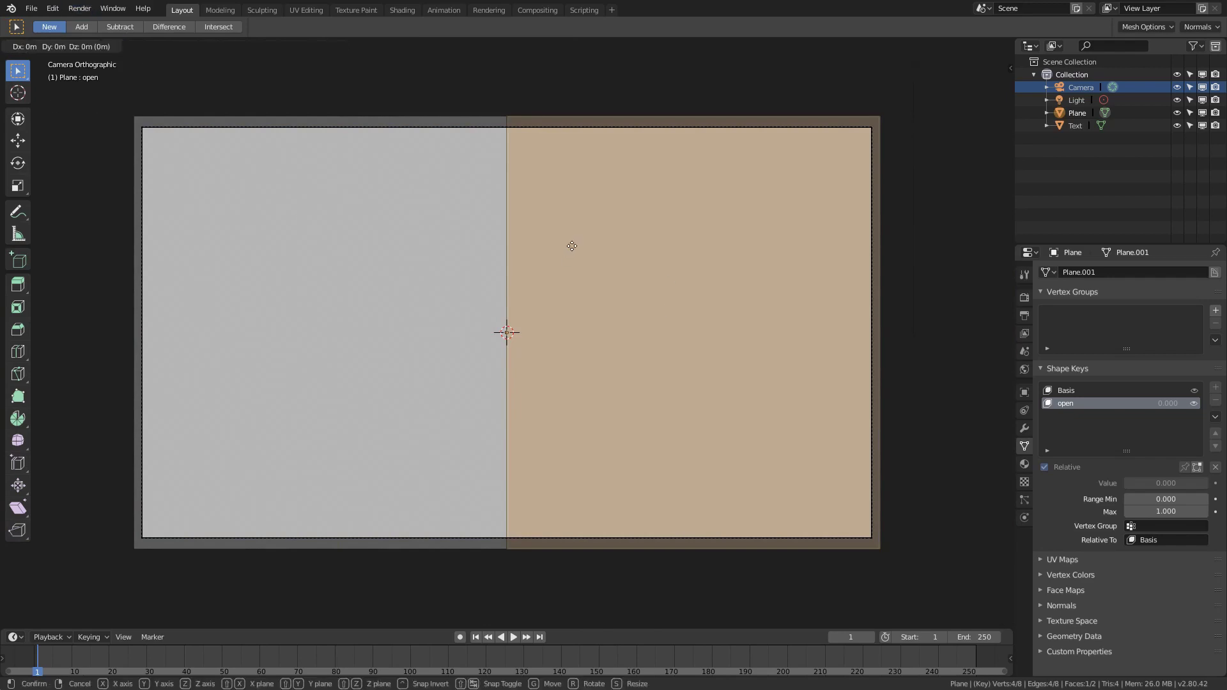
key(x)
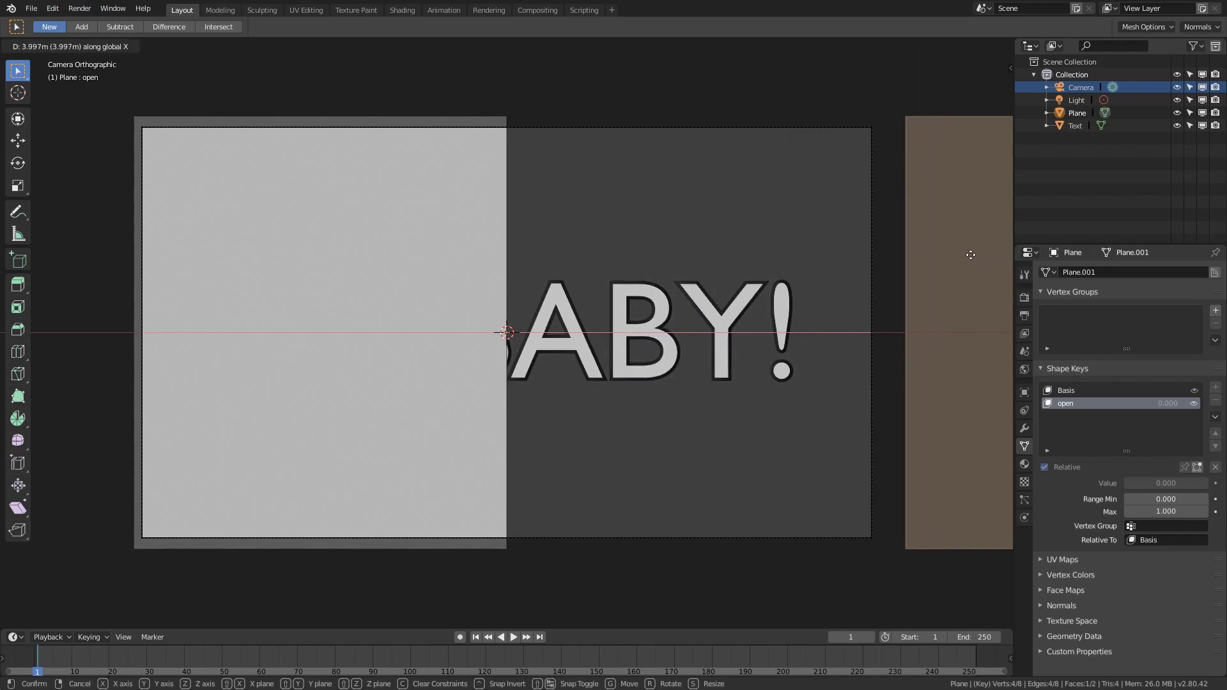
click(923, 264)
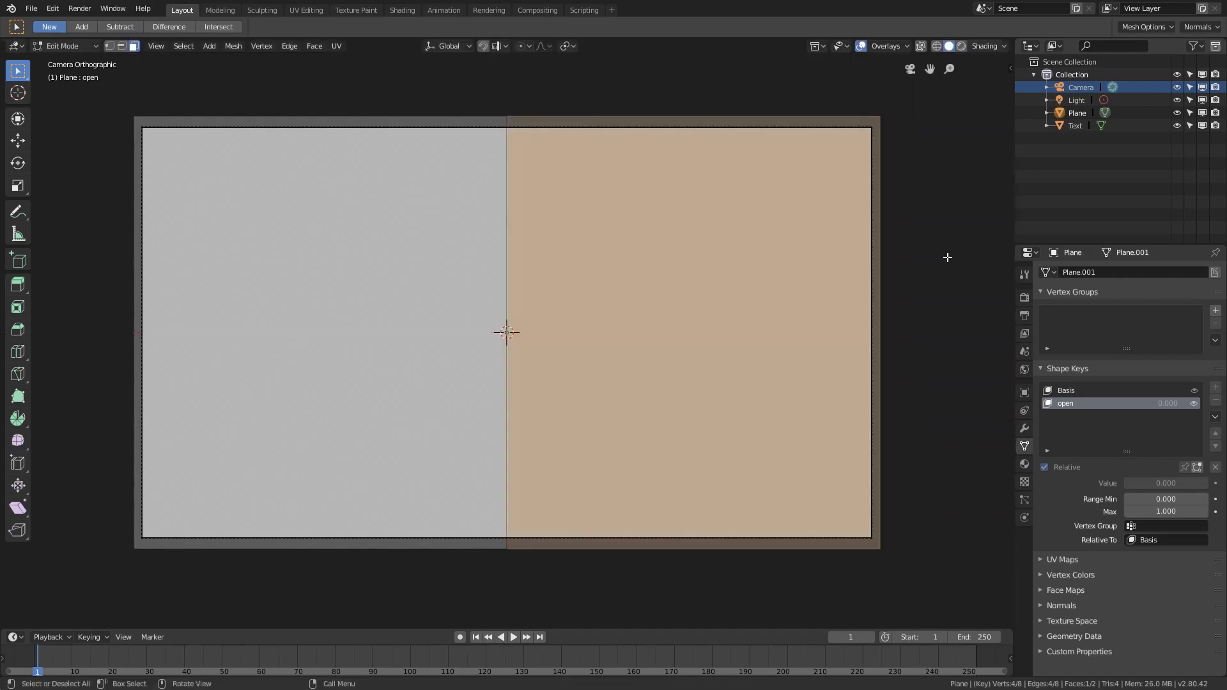
Step: In the open shape key, move the plane's right half 4 m and its left half -4 m along the global X axis
text(gx4)
key(Return)
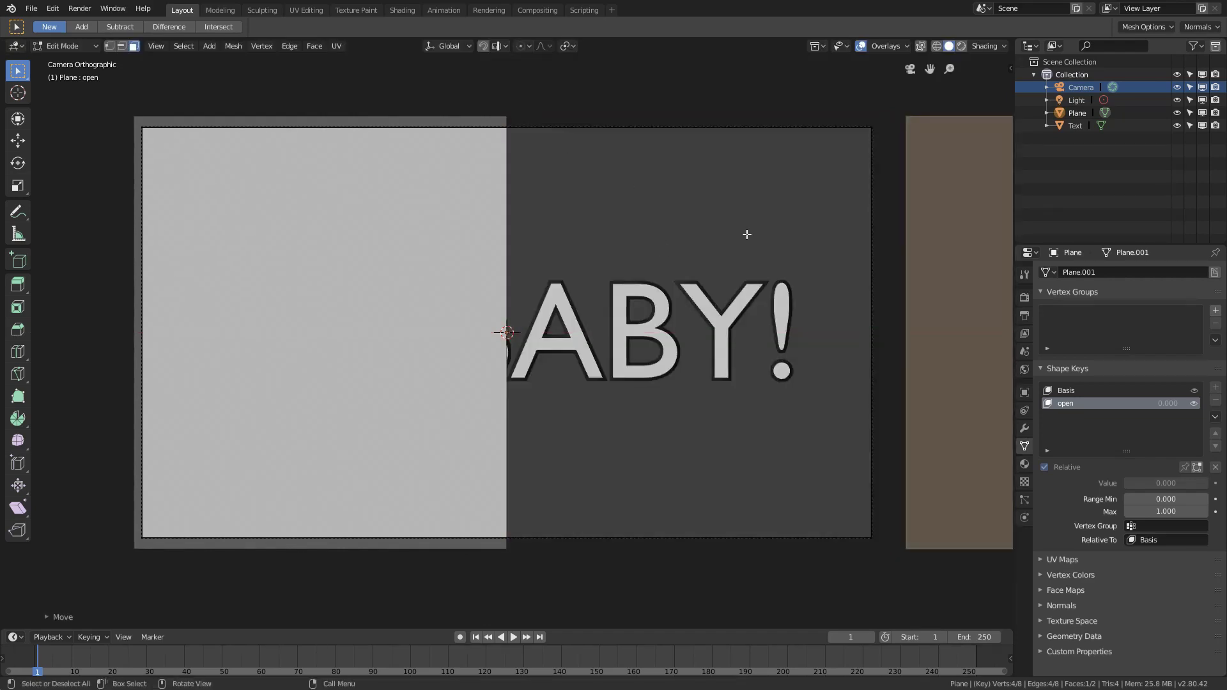
click(275, 183)
text(g)
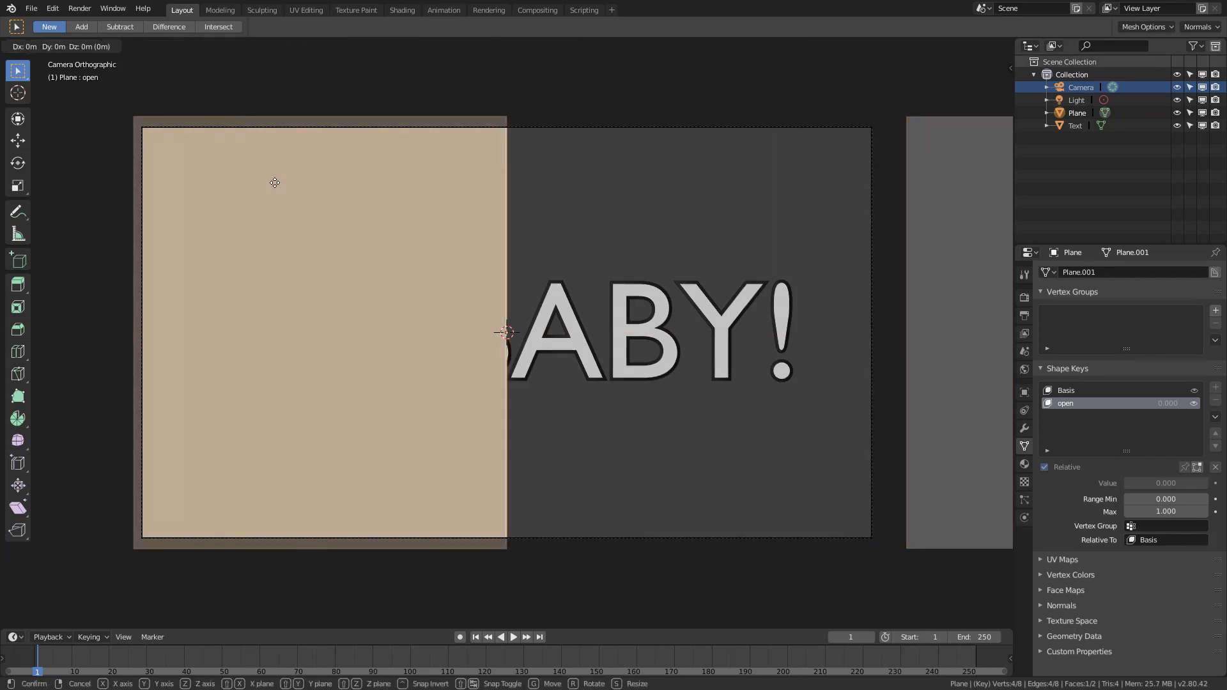
text(x-1)
key(Return)
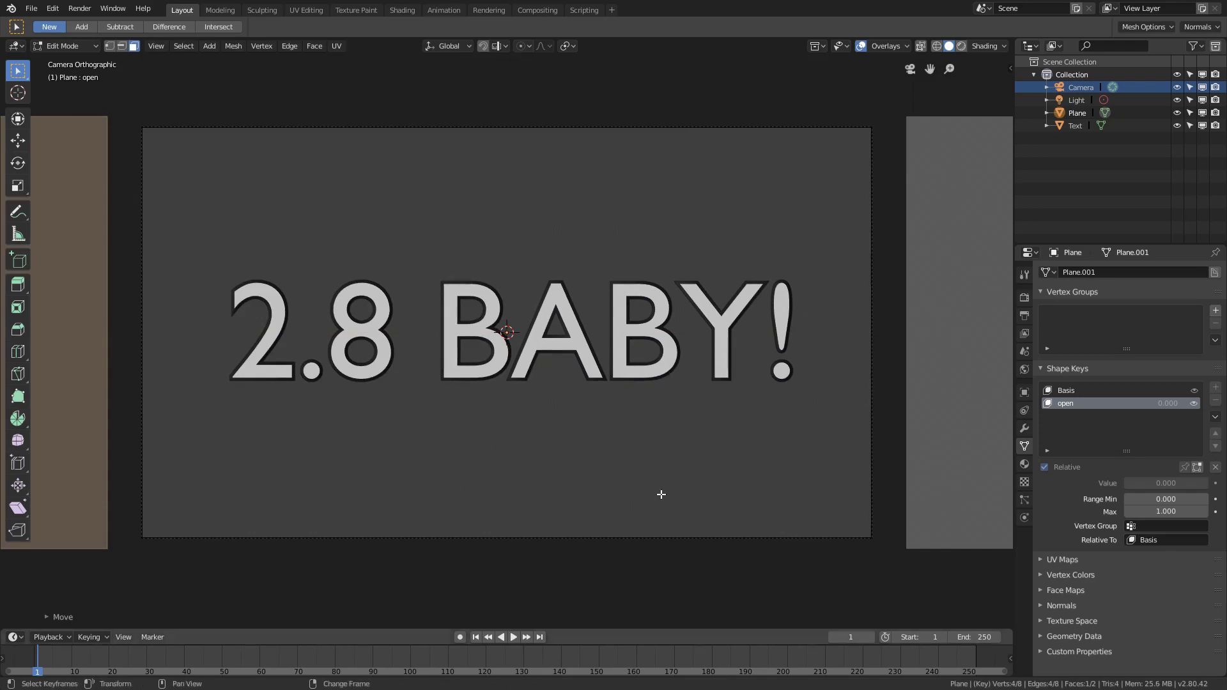
Step: Return to Object Mode, duplicate the split white plane and move the copy along global Y toward the camera
key(Tab)
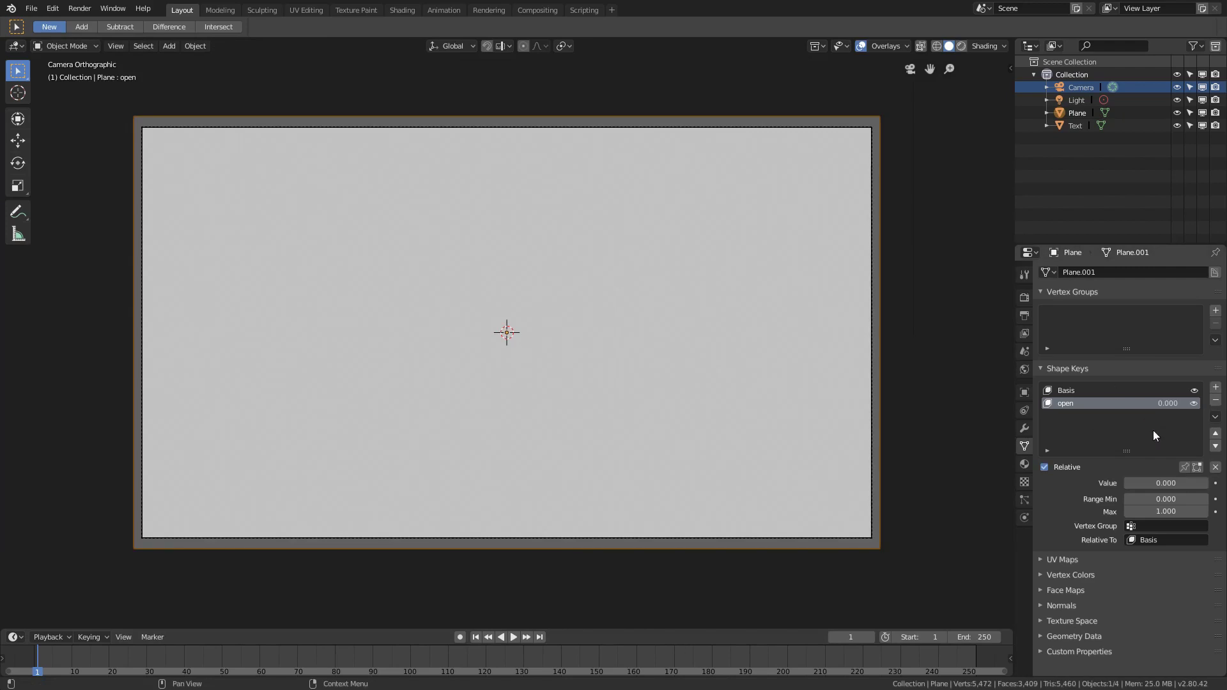
mouse_move(1158, 484)
mouse_down()
mouse_move(1214, 483)
mouse_move(1150, 483)
mouse_up()
middle_drag(631, 378, 600, 371)
scroll(607, 300, down, 3)
key(shift+d)
right_click(626, 224)
middle_drag(657, 244, 668, 285)
key(g)
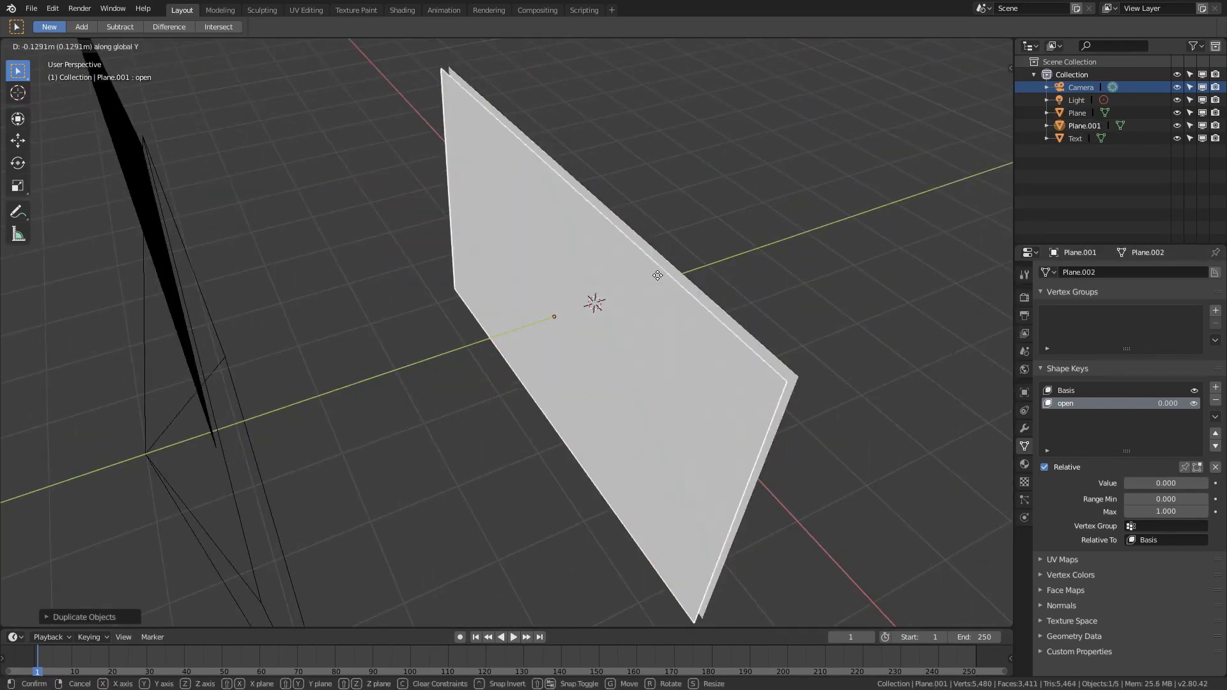
click(665, 292)
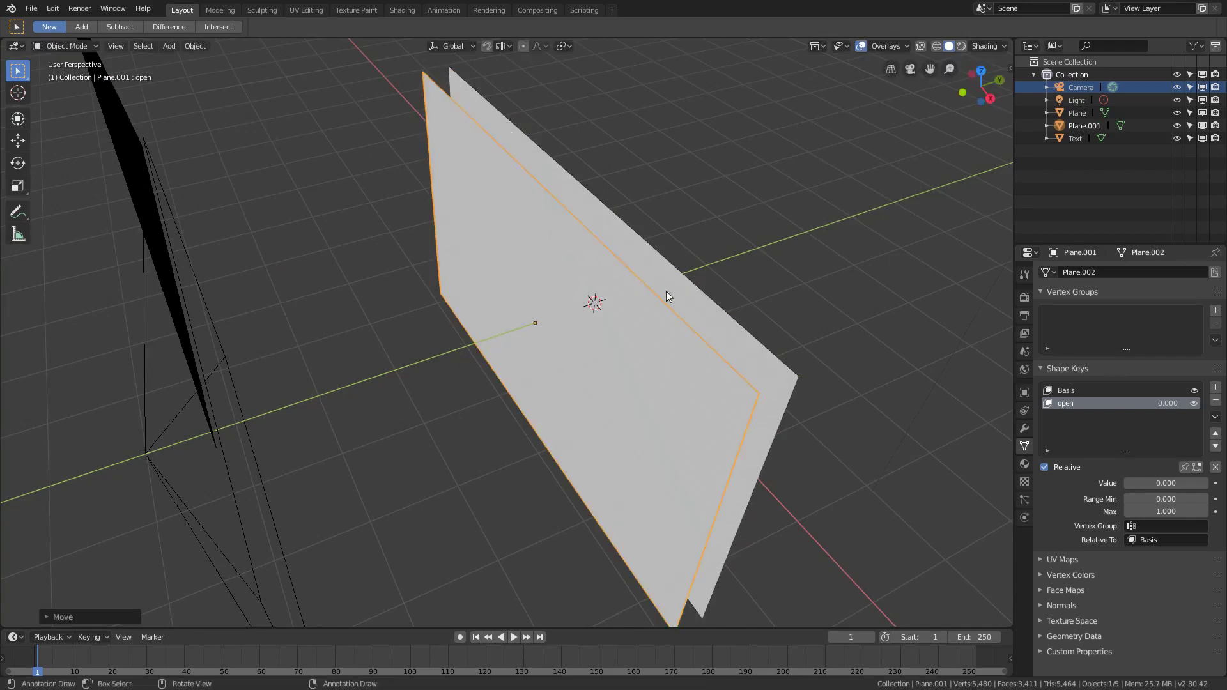
Step: Add a second material slot to the duplicated plane with a new blue material and set its roughness to 1.000
click(1024, 466)
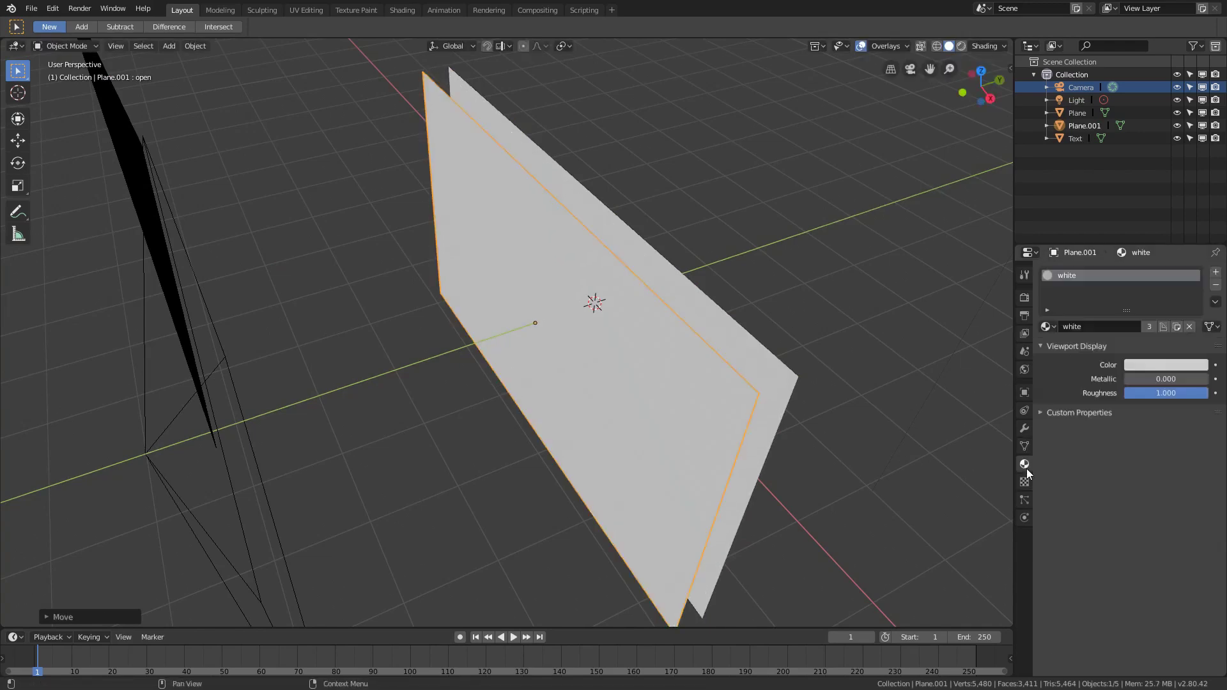
click(1215, 273)
click(1048, 352)
click(1112, 353)
click(1182, 391)
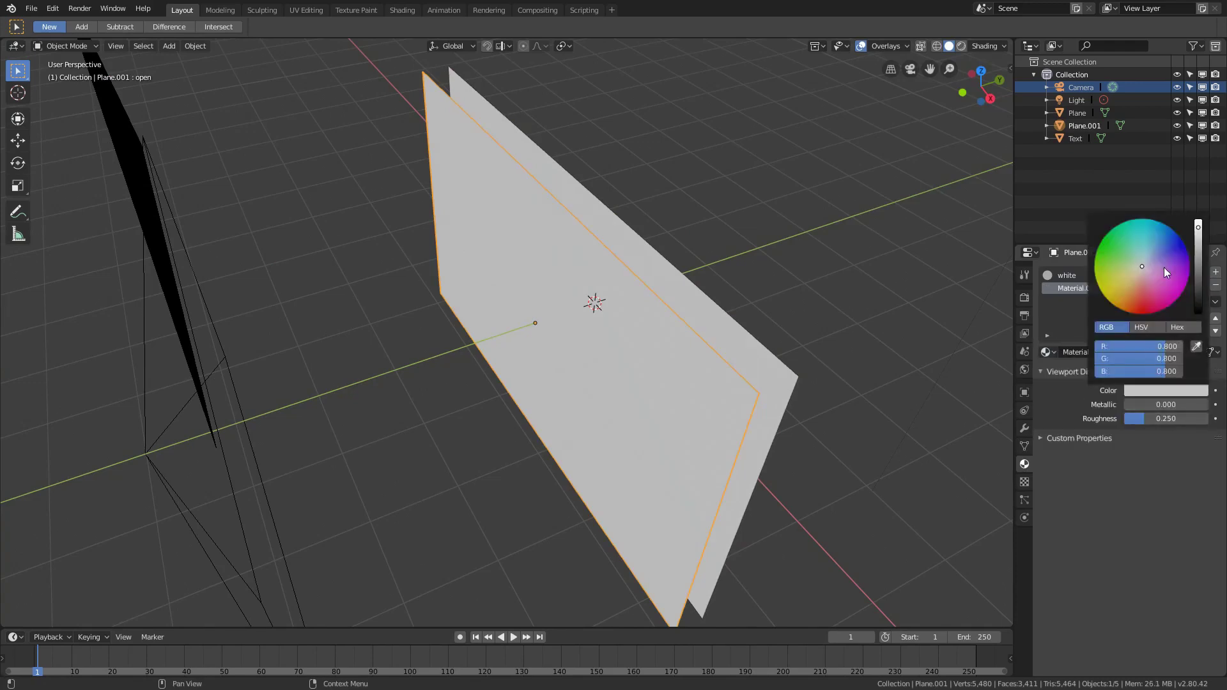
mouse_move(1166, 257)
mouse_down()
mouse_move(1169, 228)
mouse_move(1198, 219)
mouse_up()
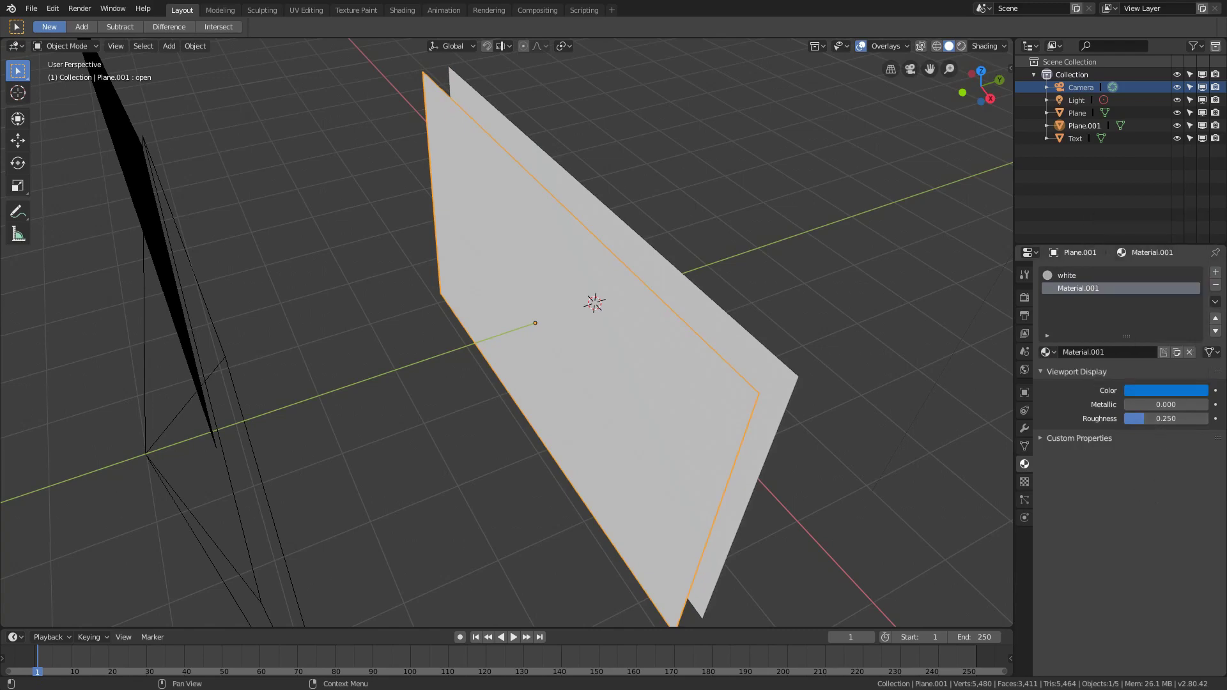
drag(1171, 418, 1208, 418)
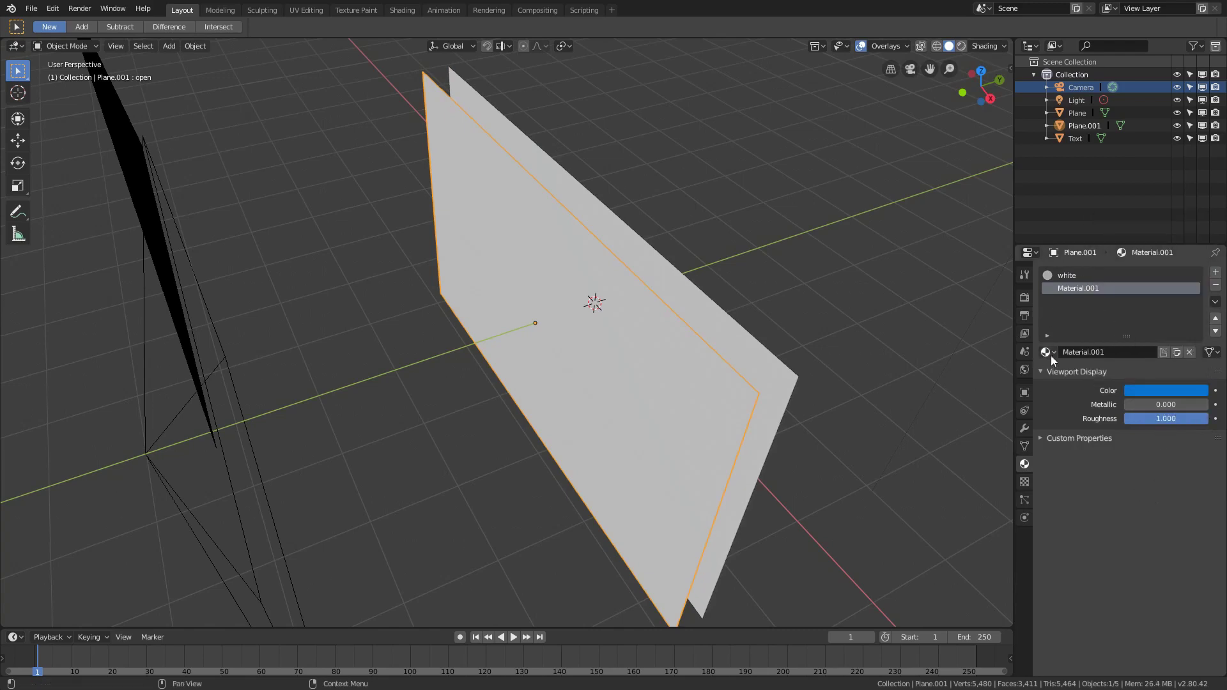
Step: Assign the blue material to both halves of the duplicated plane
click(1091, 271)
click(1072, 290)
key(Tab)
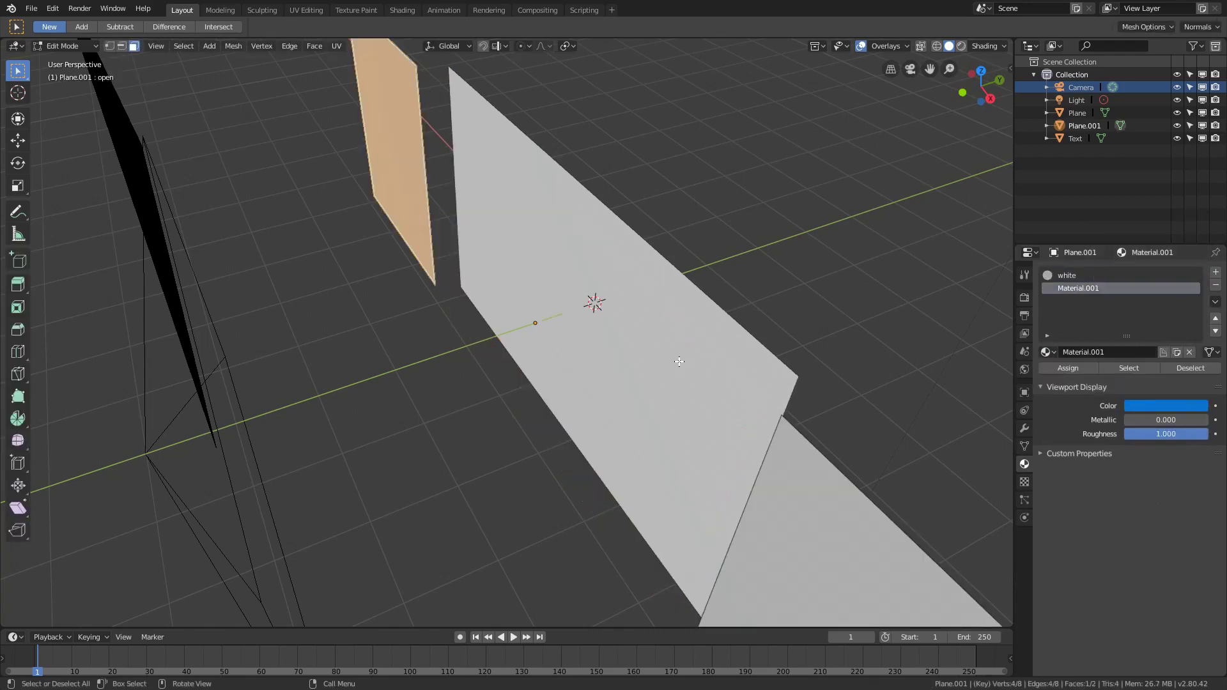
click(1071, 363)
middle_drag(767, 287, 734, 306)
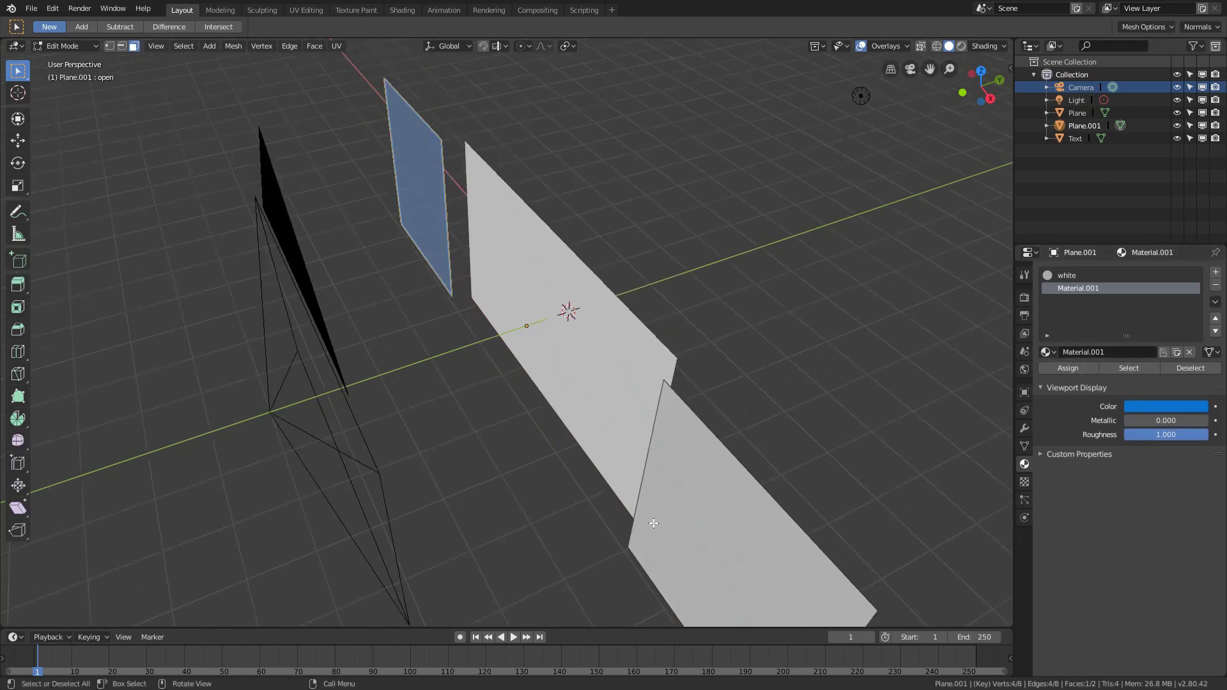
key(a)
click(1080, 367)
middle_drag(786, 383, 740, 208)
middle_drag(547, 296, 616, 260)
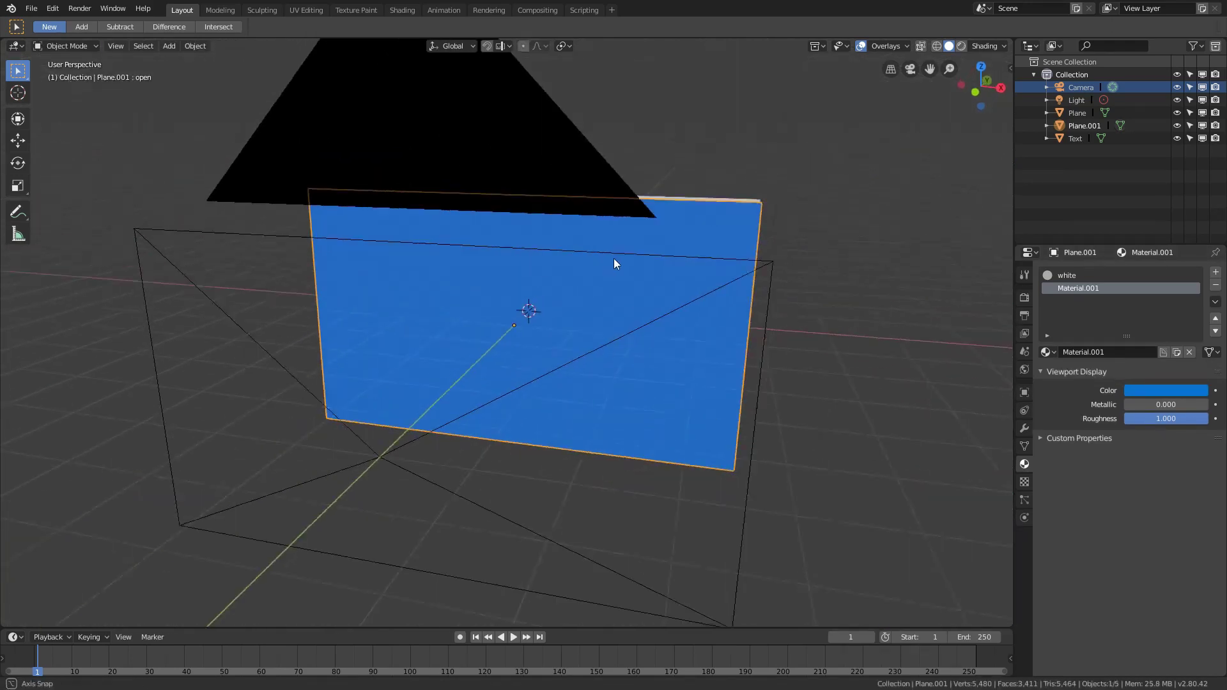
key(Tab)
middle_drag(745, 267, 605, 312)
click(583, 338)
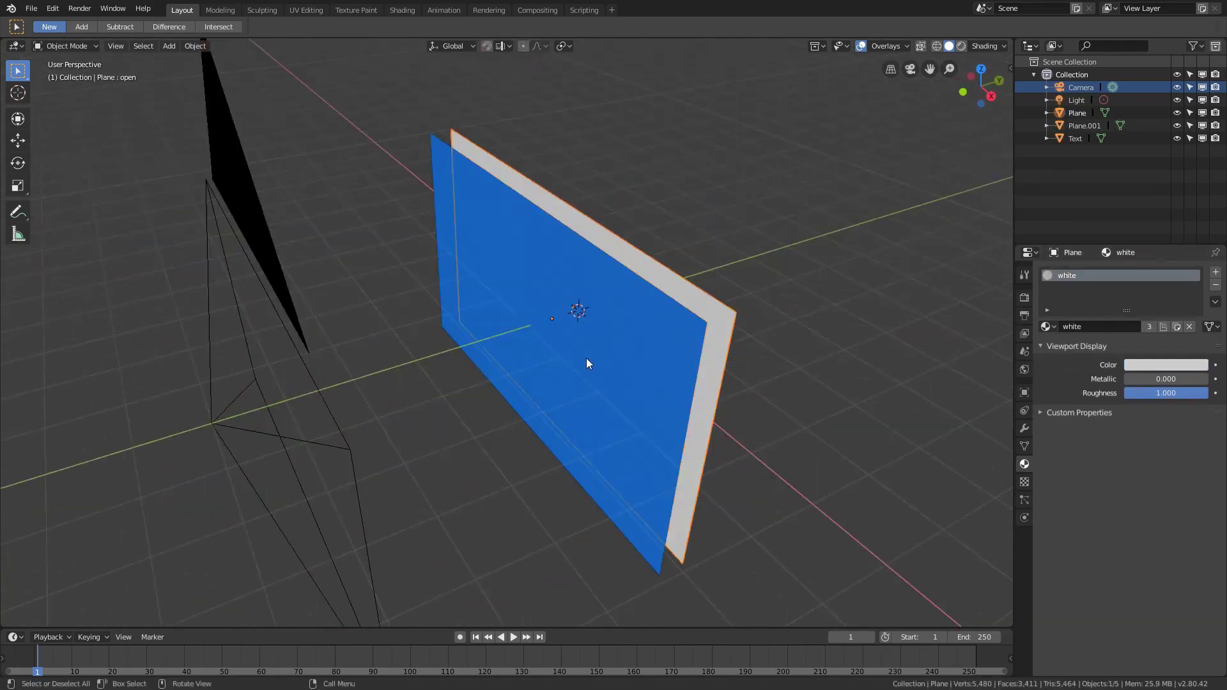
key(Tab)
key(ctrl+z)
key(ctrl+z)
key(ctrl+z)
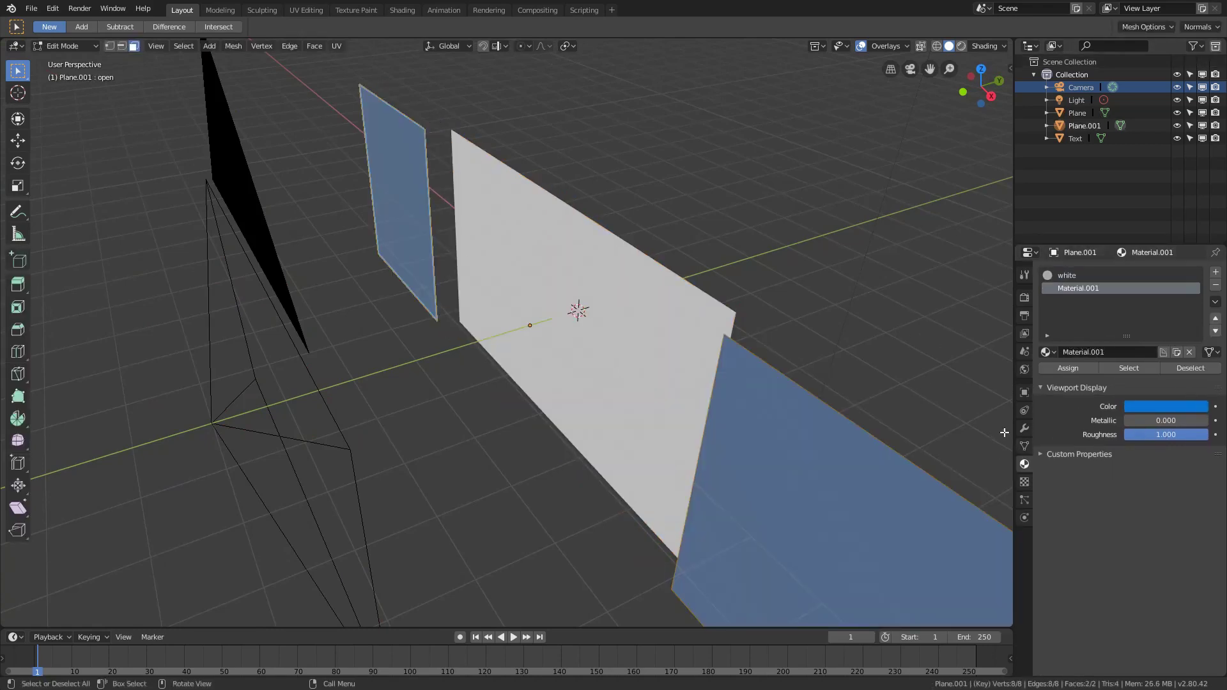
Step: Make the blue plane's Basis shape key active for mesh editing and view it from the front
click(1024, 446)
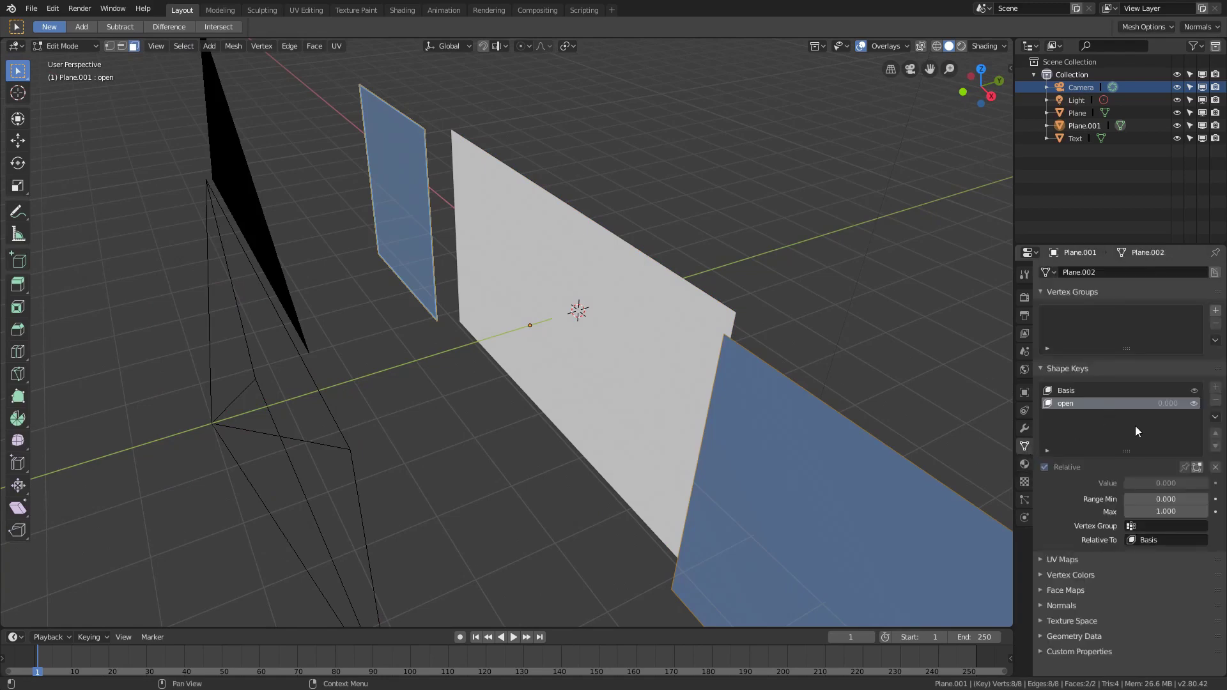
click(1108, 391)
middle_drag(635, 351, 797, 334)
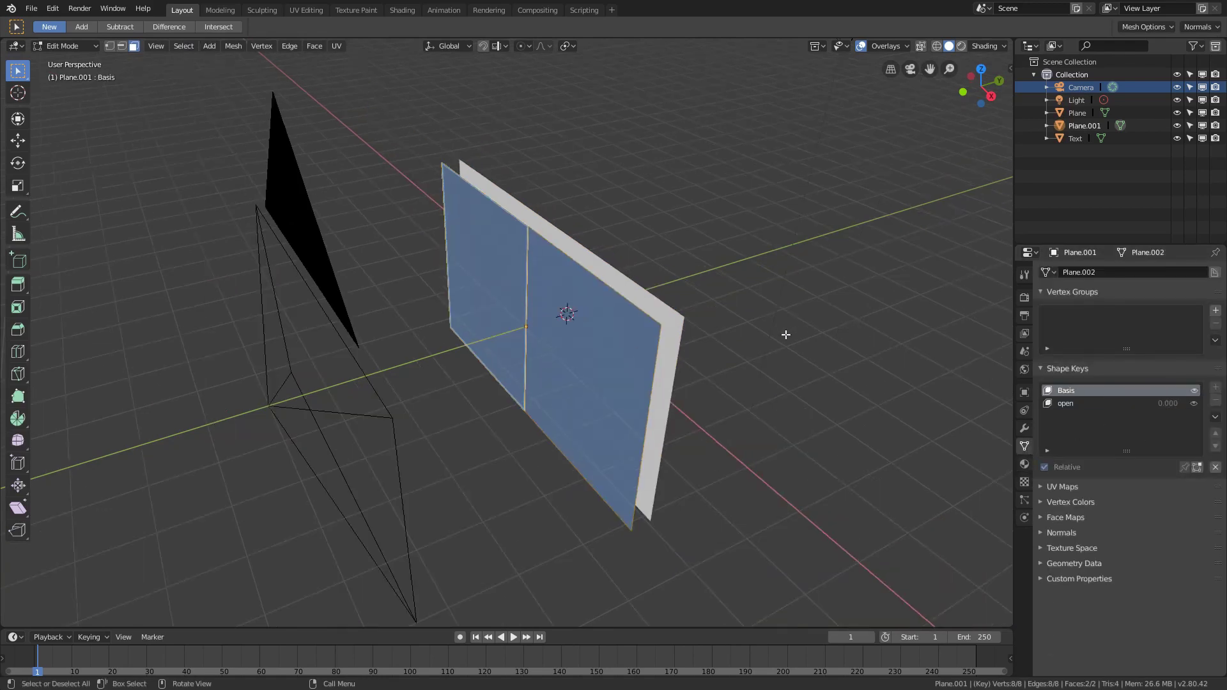
key(KP_1)
scroll(786, 334, up, 4)
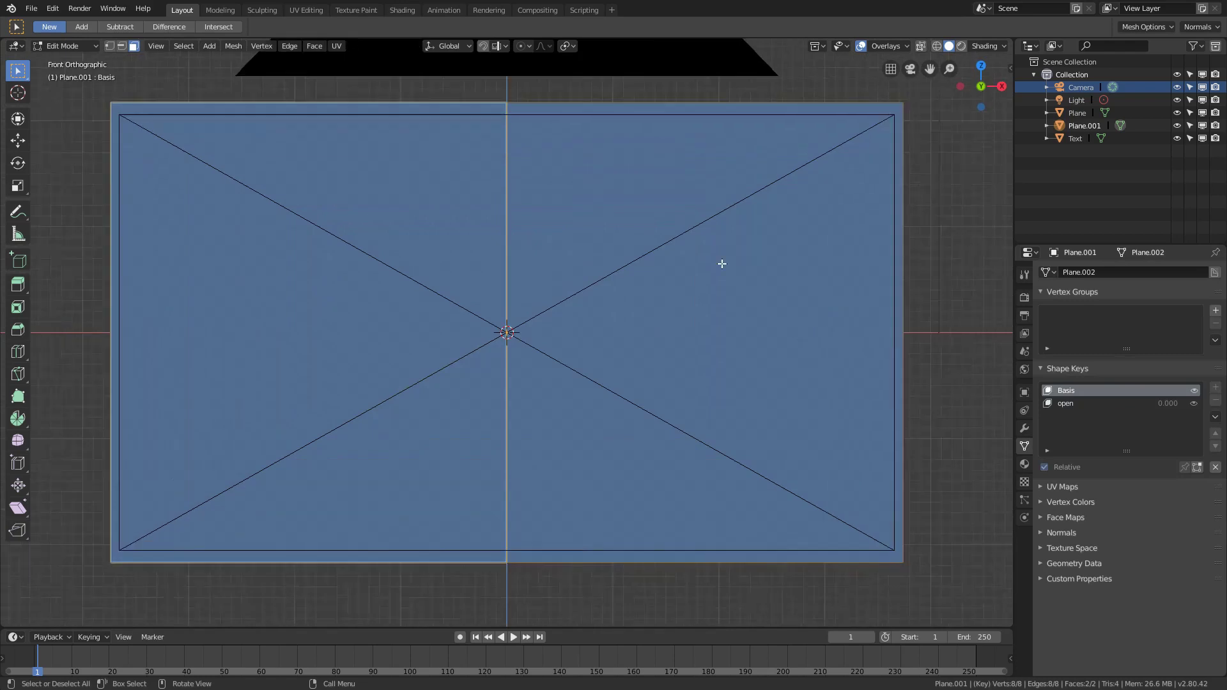
scroll(713, 264, down, 1)
key(Tab)
key(Tab)
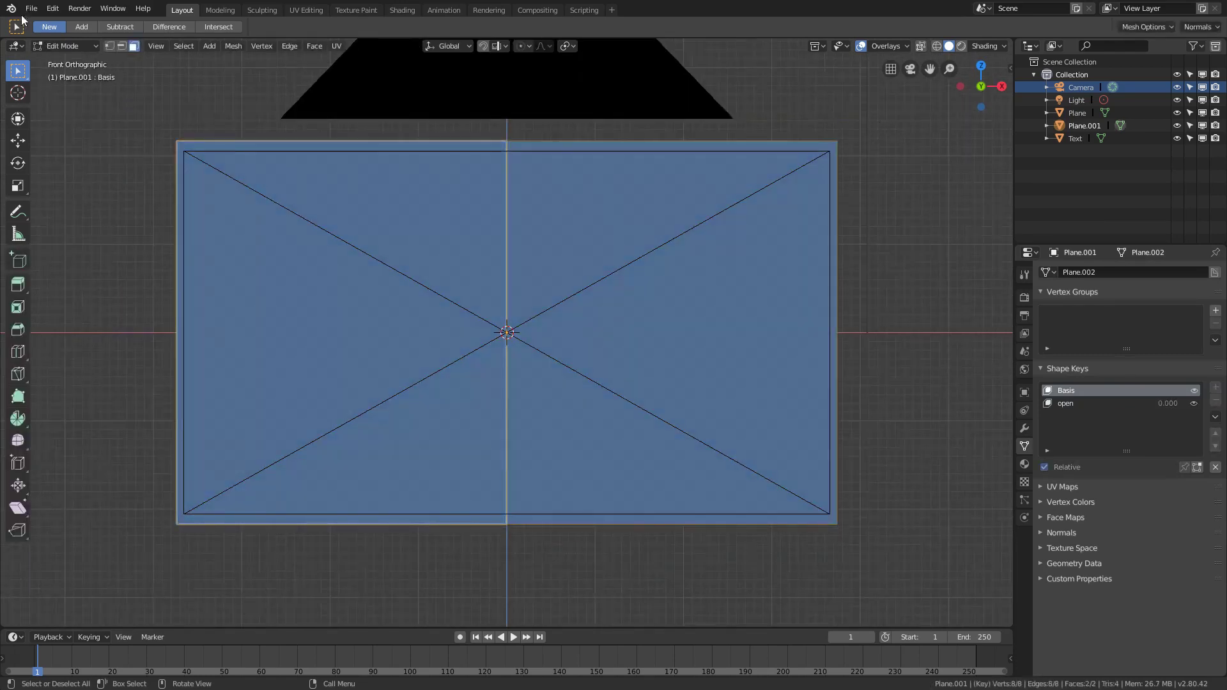
Step: In edge selection mode, scale the blue plane's two outer vertical edges along global X to about 0.027, forming a narrow centre strip
click(121, 46)
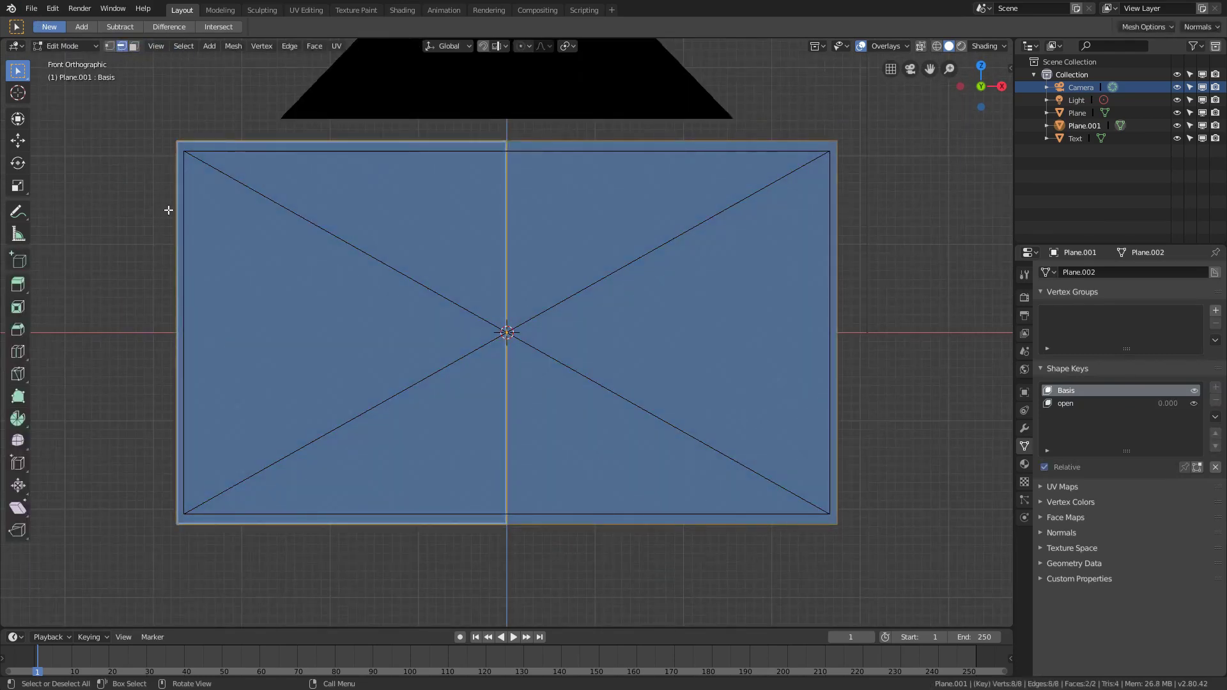
click(177, 208)
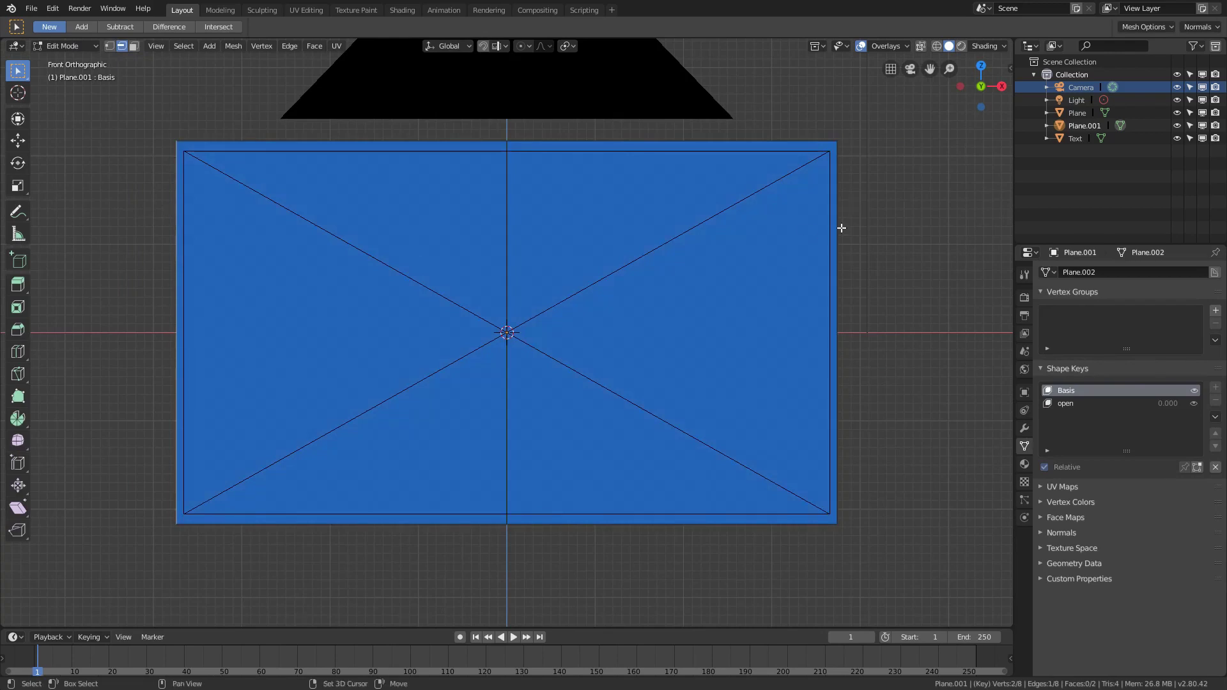
shift+click(838, 228)
key(s)
key(x)
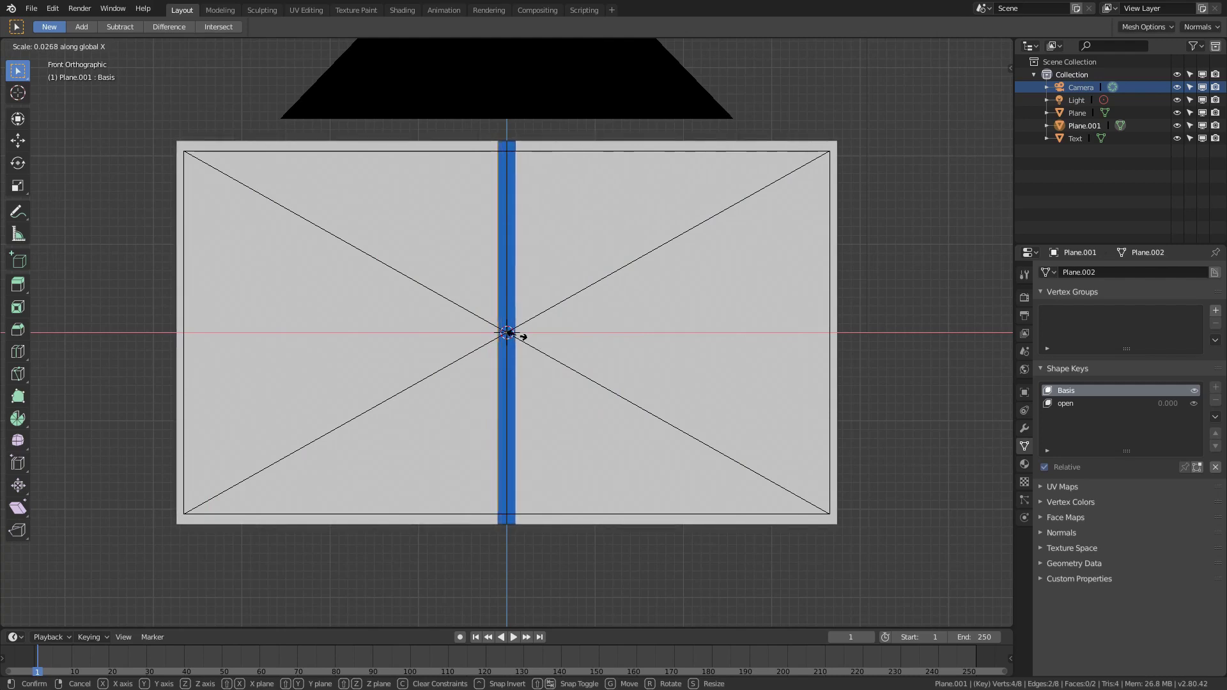
click(522, 336)
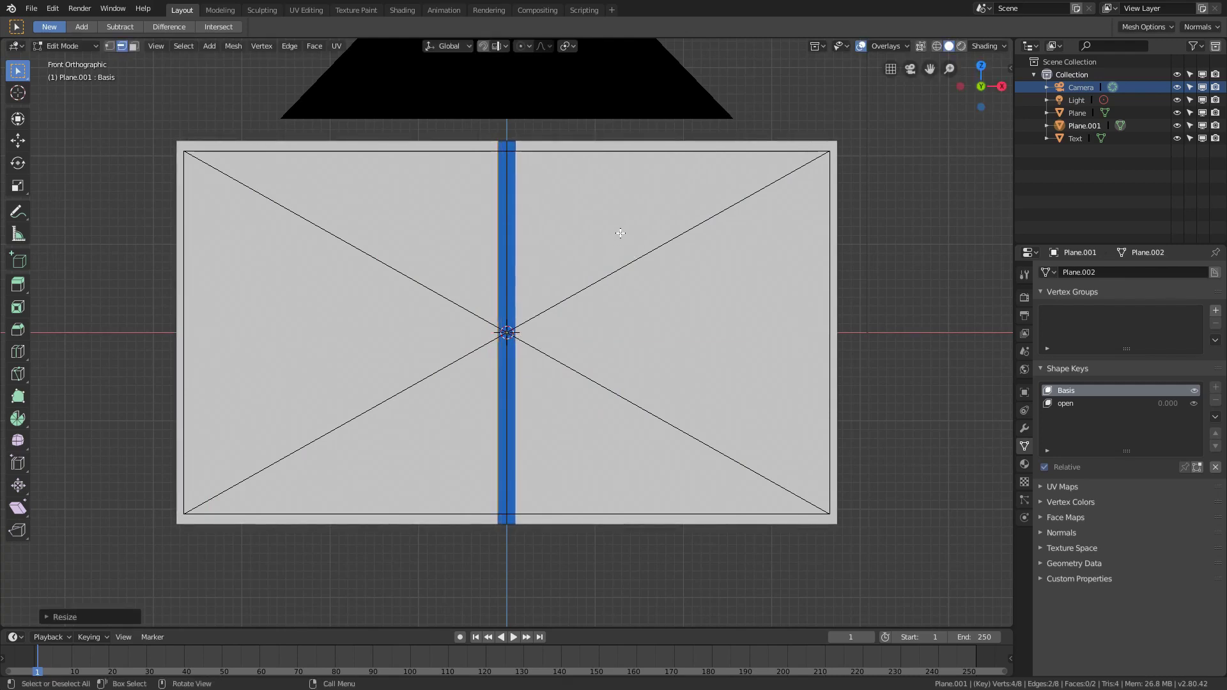
Step: Add a plane inside the blue strip's mesh and rotate it 90° about the global X axis
middle_drag(781, 127, 625, 304)
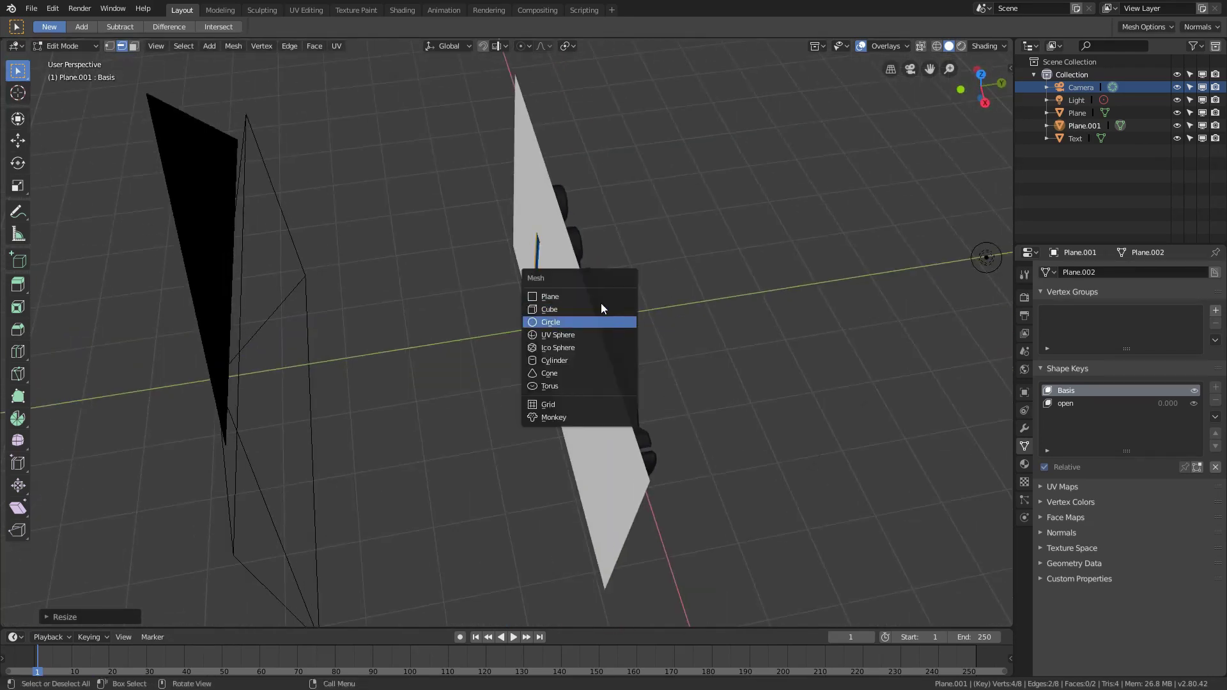
click(611, 296)
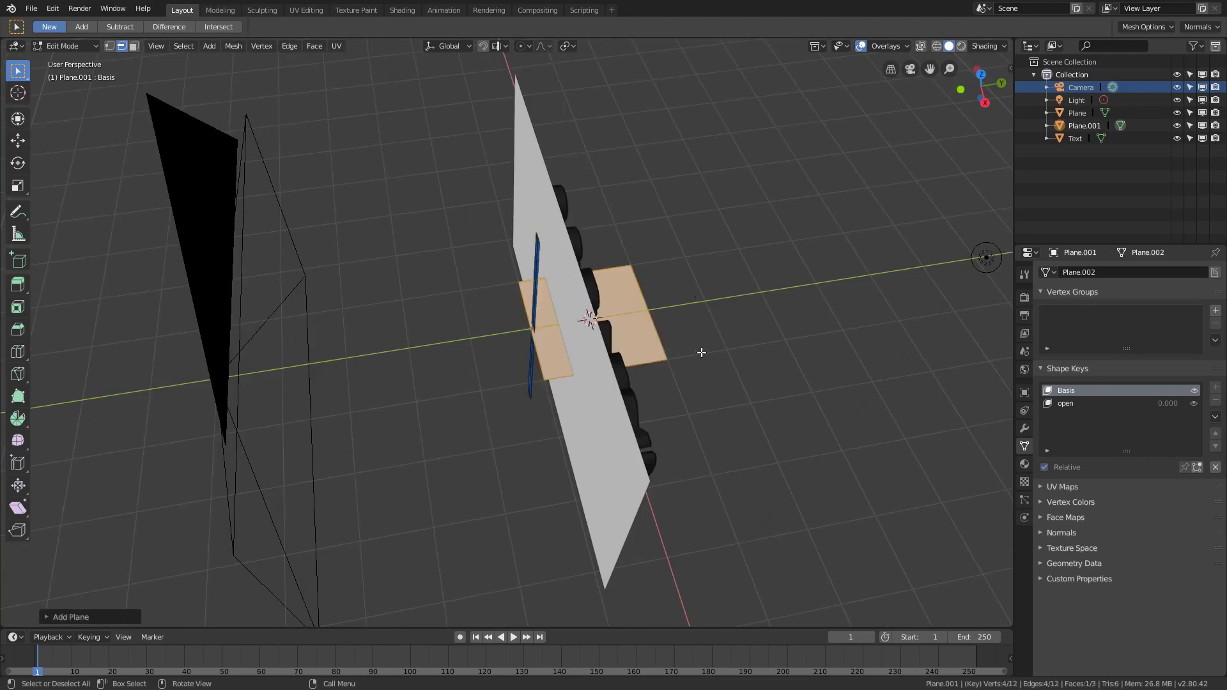
key(KP_1)
key(KP_3)
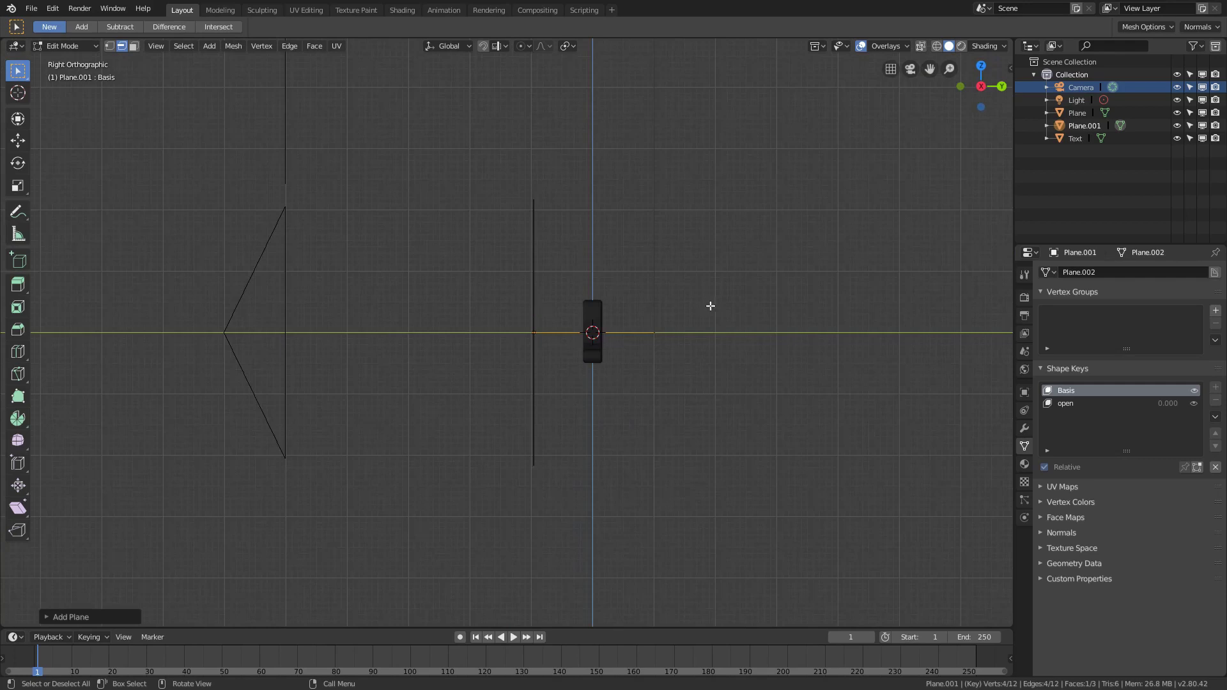
key(r)
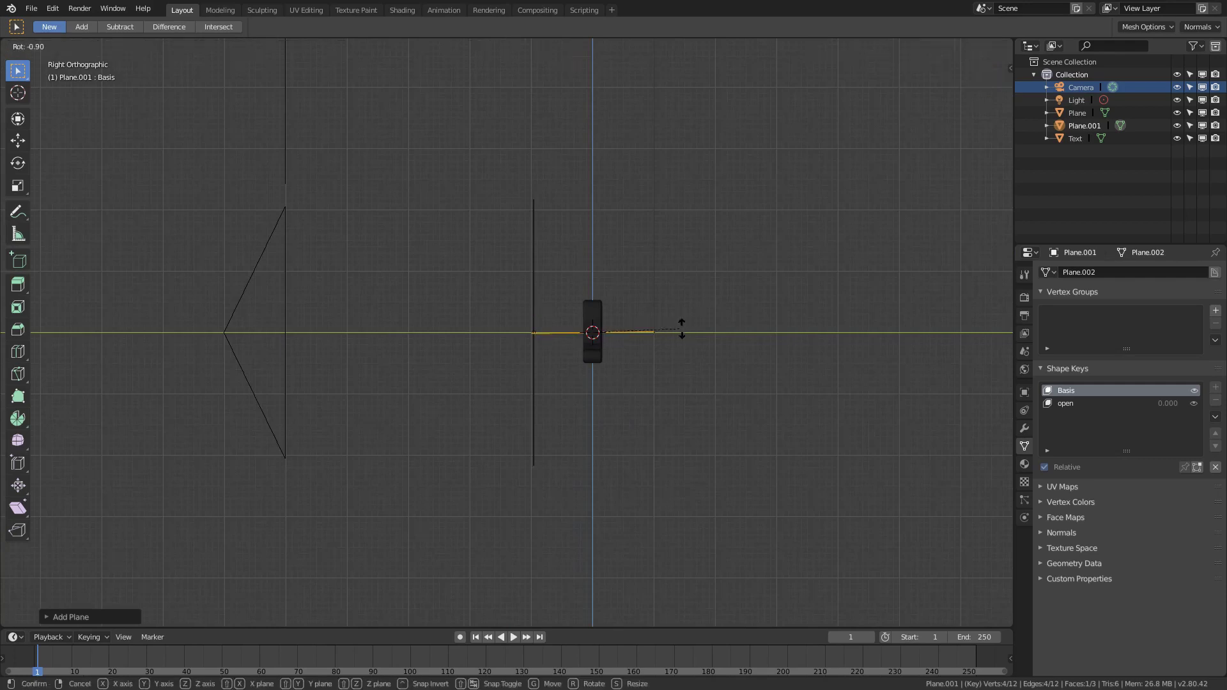
text(90)
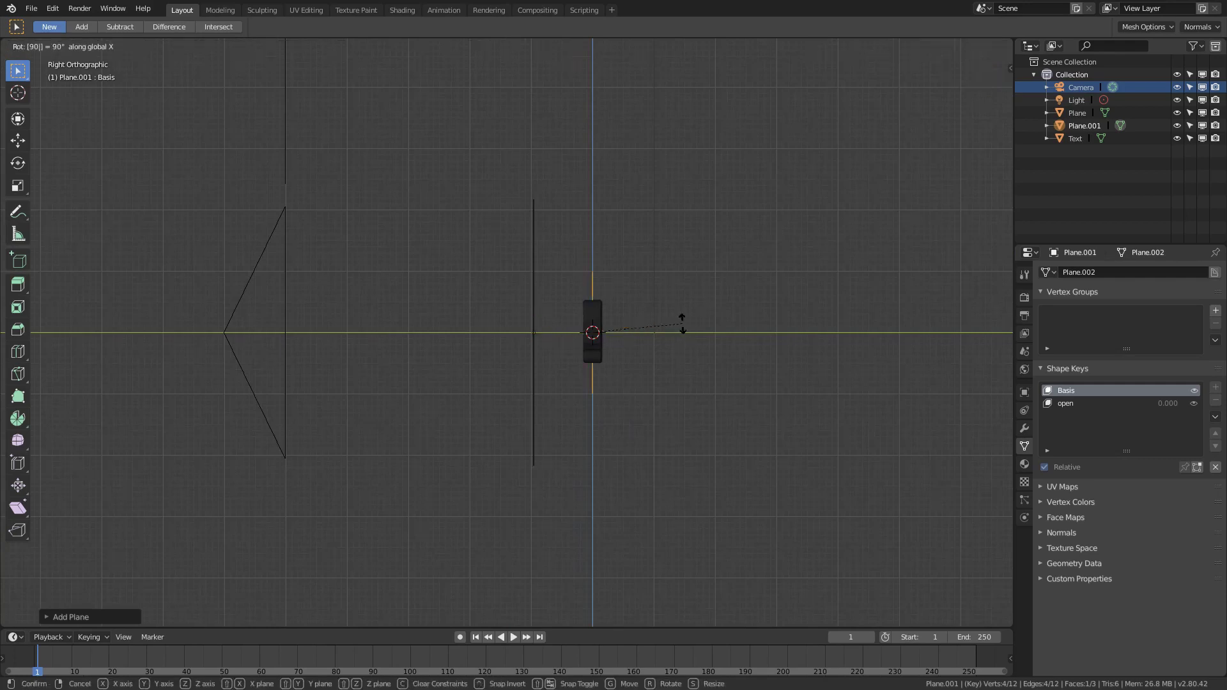
key(Return)
Step: Hide the original white split plane while keeping the blue strip visible
middle_drag(682, 323, 763, 252)
middle_drag(618, 140, 587, 242)
middle_drag(648, 193, 466, 275)
click(1177, 113)
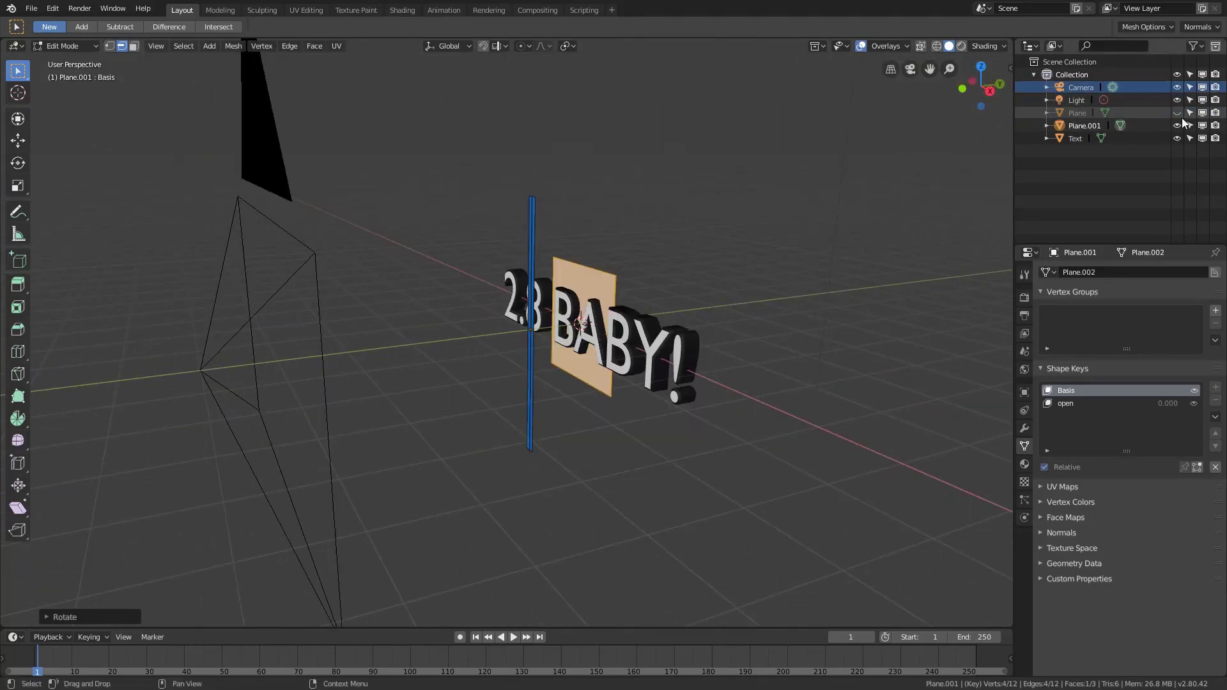
click(1177, 125)
click(1177, 125)
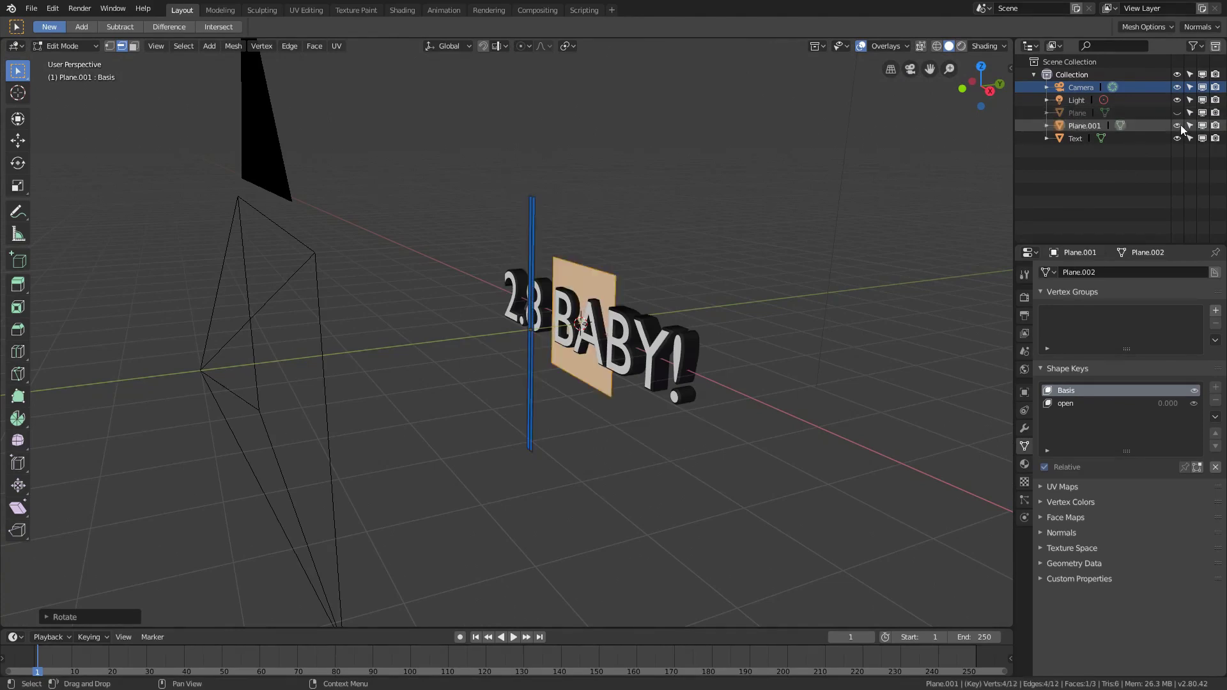
middle_drag(800, 262, 675, 270)
Step: Delete the vertices of the square plane added inside the blue strip's mesh and return to Object Mode
key(Tab)
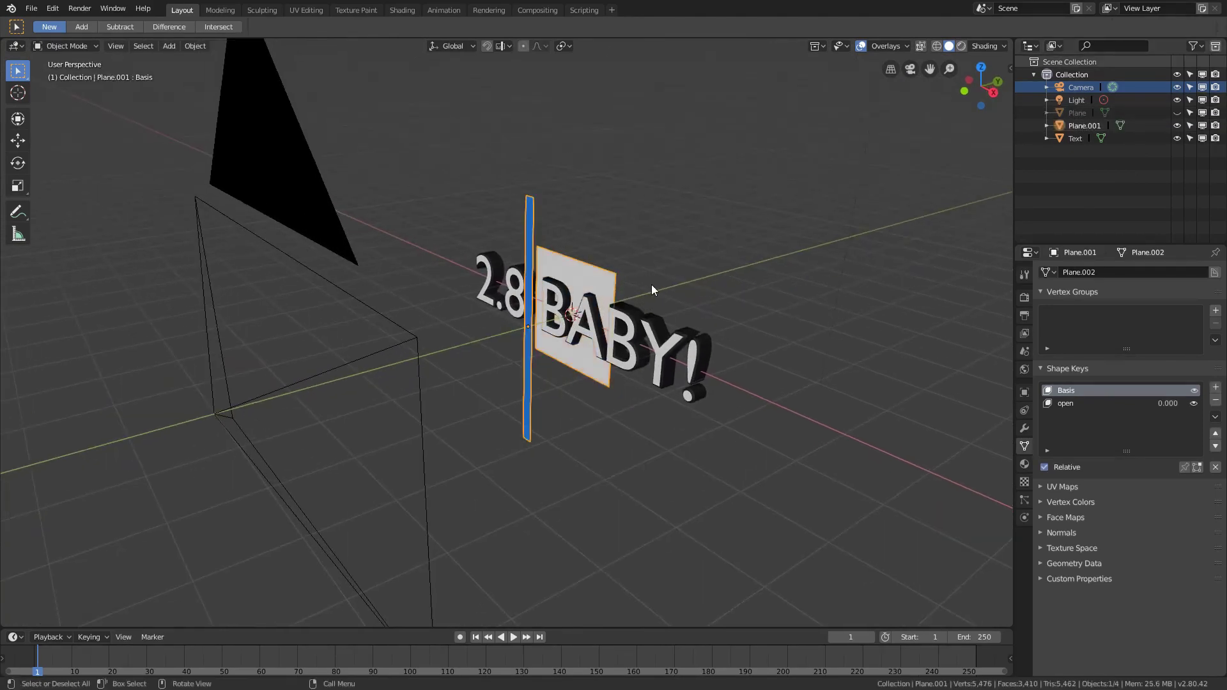
key(Tab)
click(580, 277)
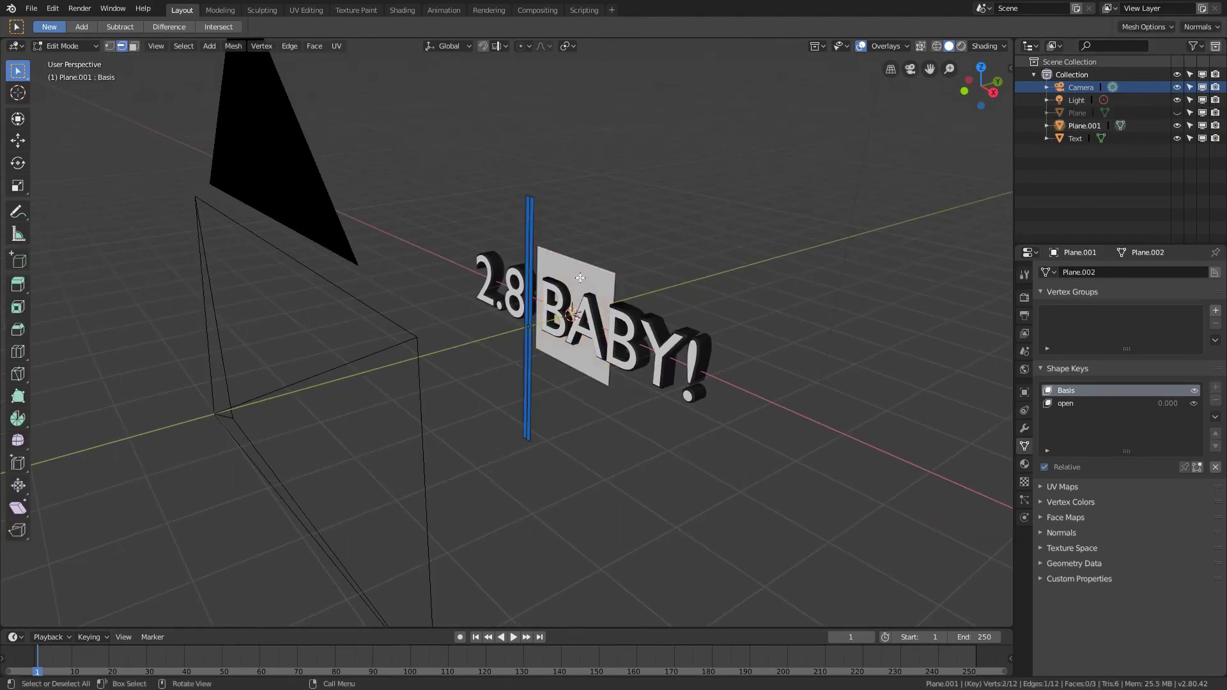
key(ctrl+l)
key(x)
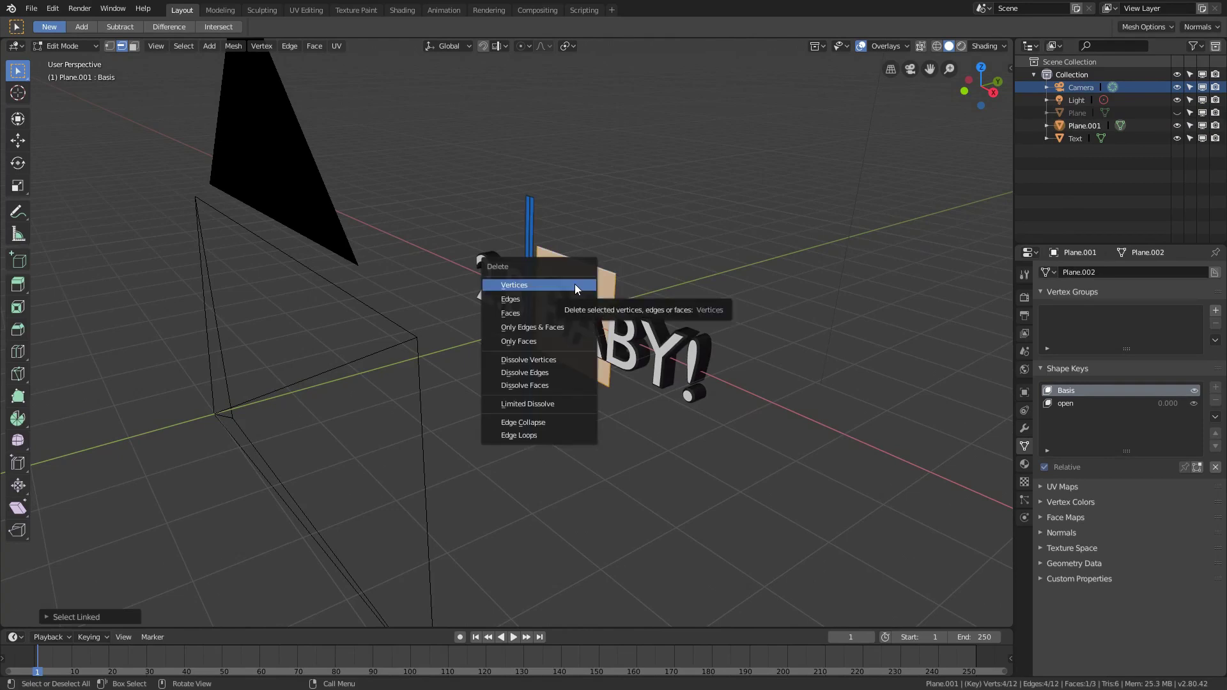
click(574, 283)
key(Tab)
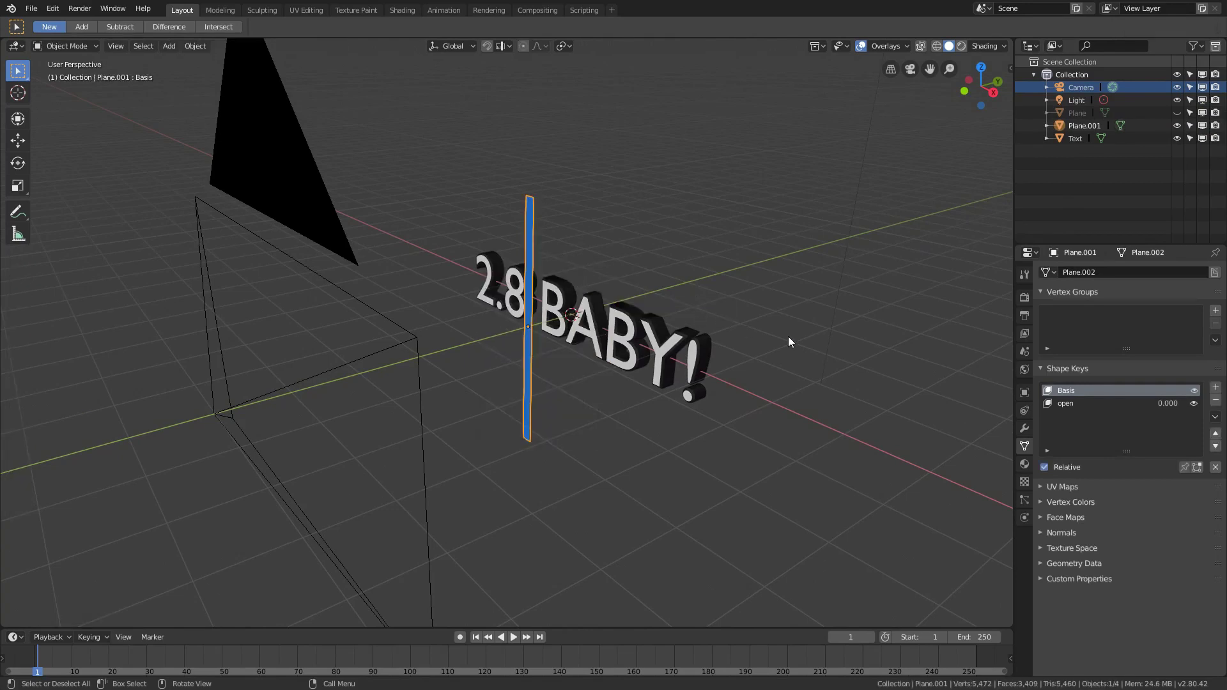
Step: Add a separate plane object, hide the blue strip, and rotate the new plane 90° about the X axis
key(shift+a)
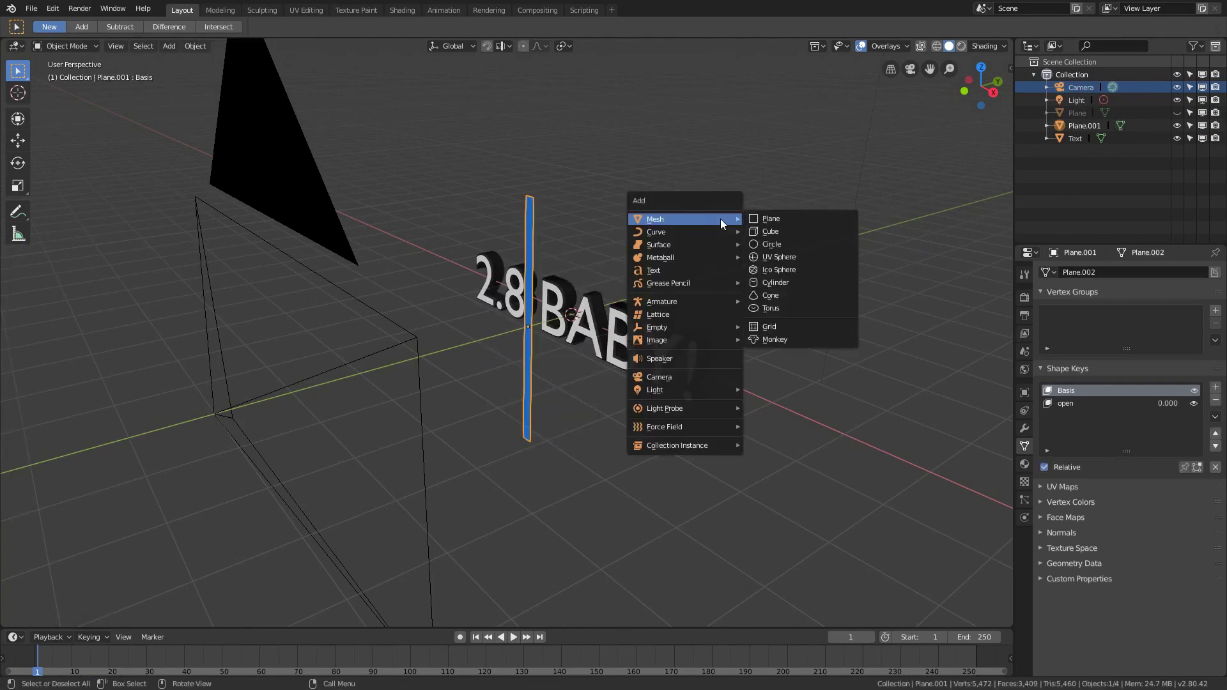
click(767, 219)
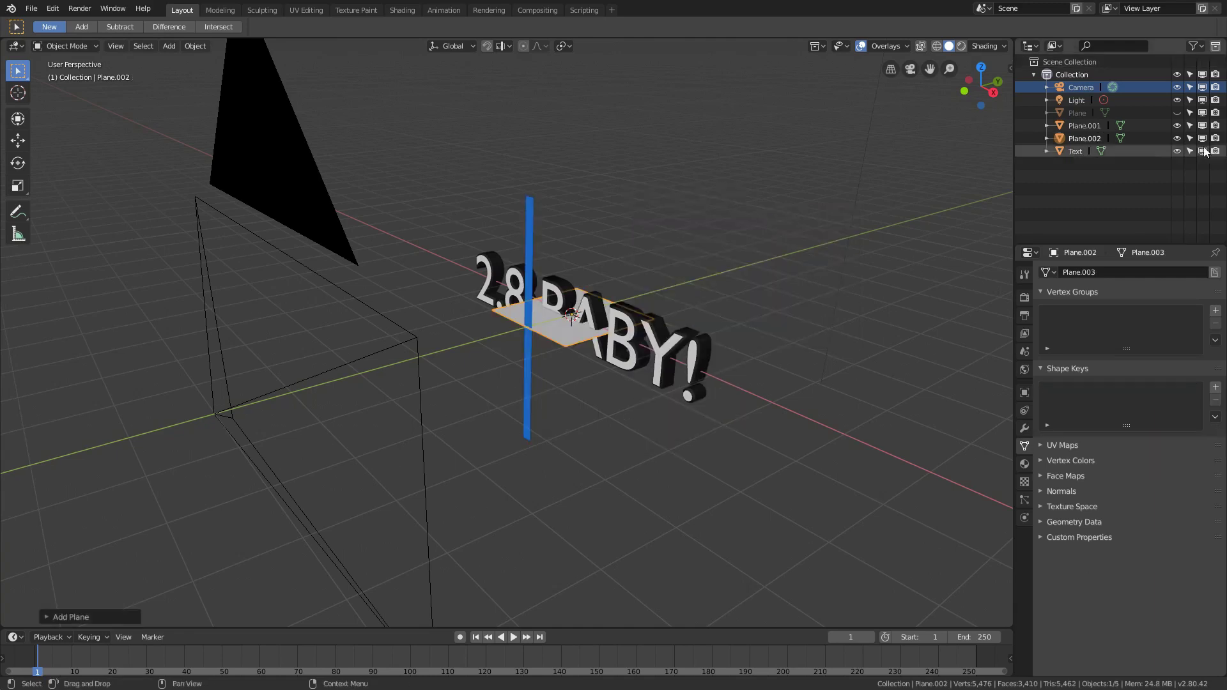
click(1177, 125)
middle_drag(639, 326, 797, 329)
text(rx90)
key(Return)
Step: Move the new upright plane along global Y to sit behind the text
key(g)
key(y)
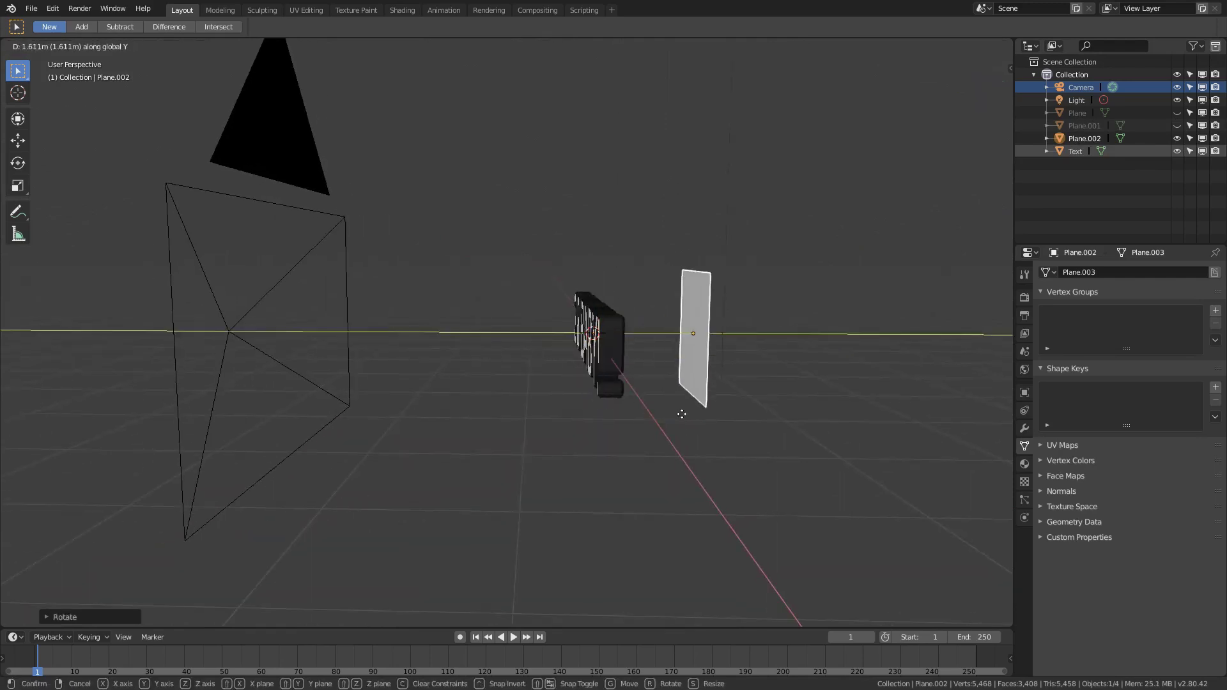
click(612, 247)
key(KP_1)
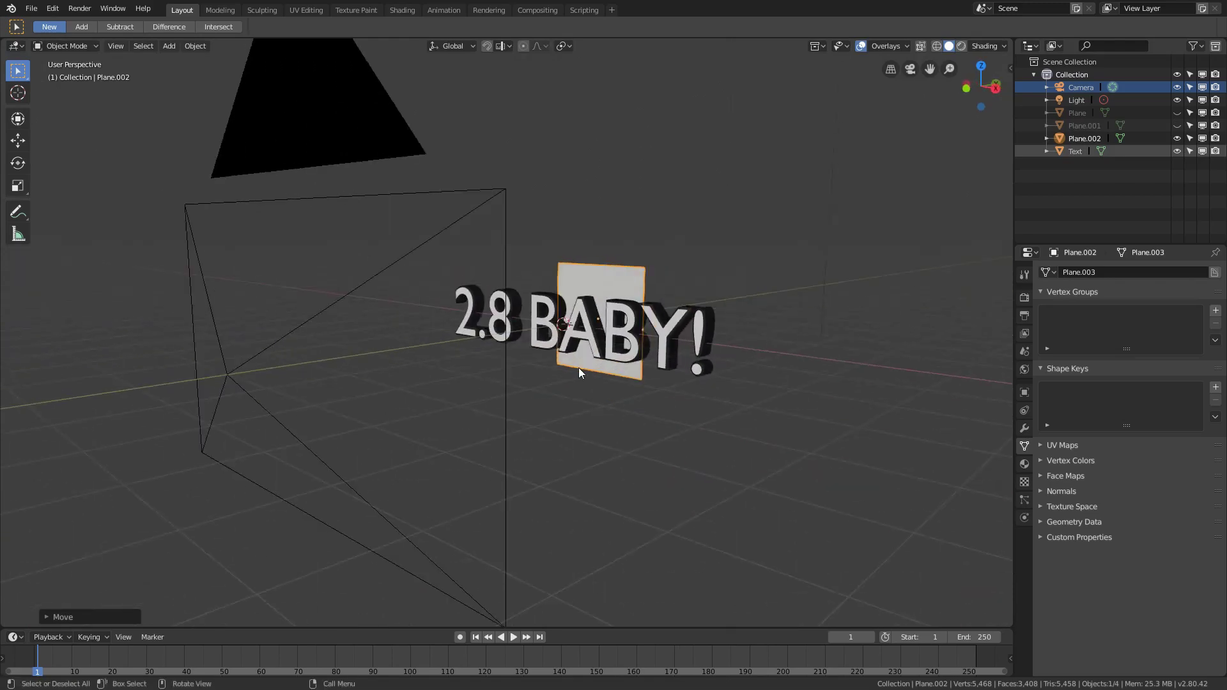
Step: Scale the backdrop plane's mesh up uniformly and stretch it along X until it slightly exceeds the camera frame in front view
key(KP_5)
scroll(607, 339, up, 3)
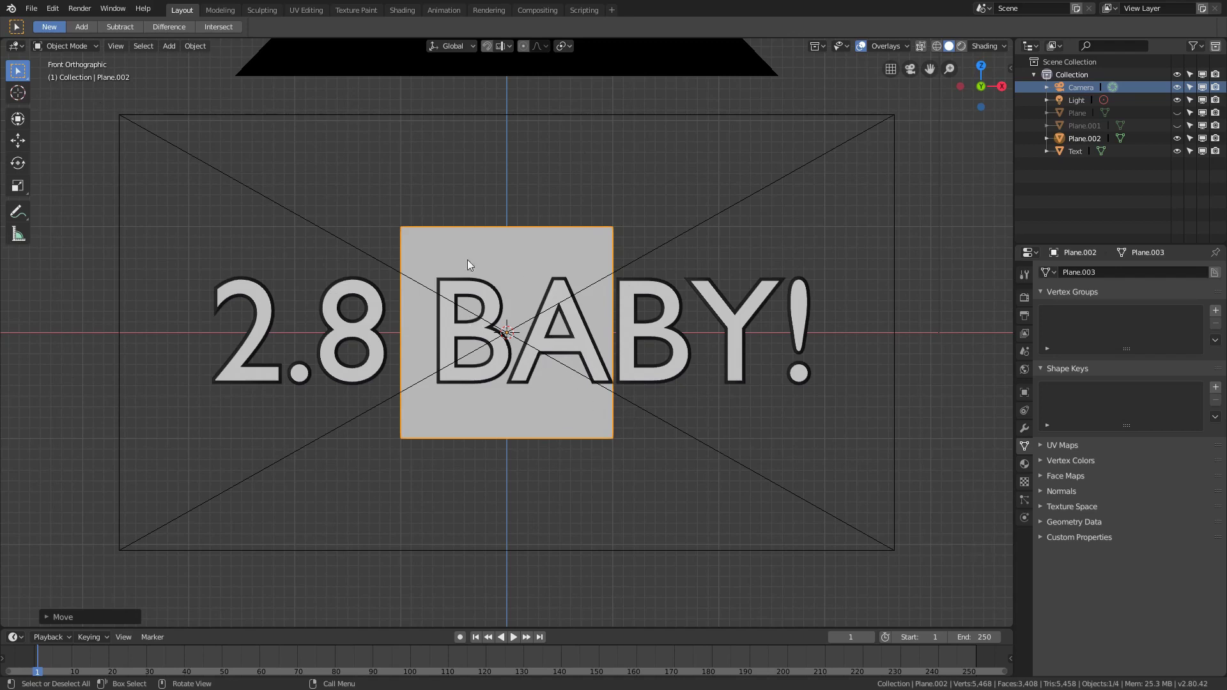
key(Tab)
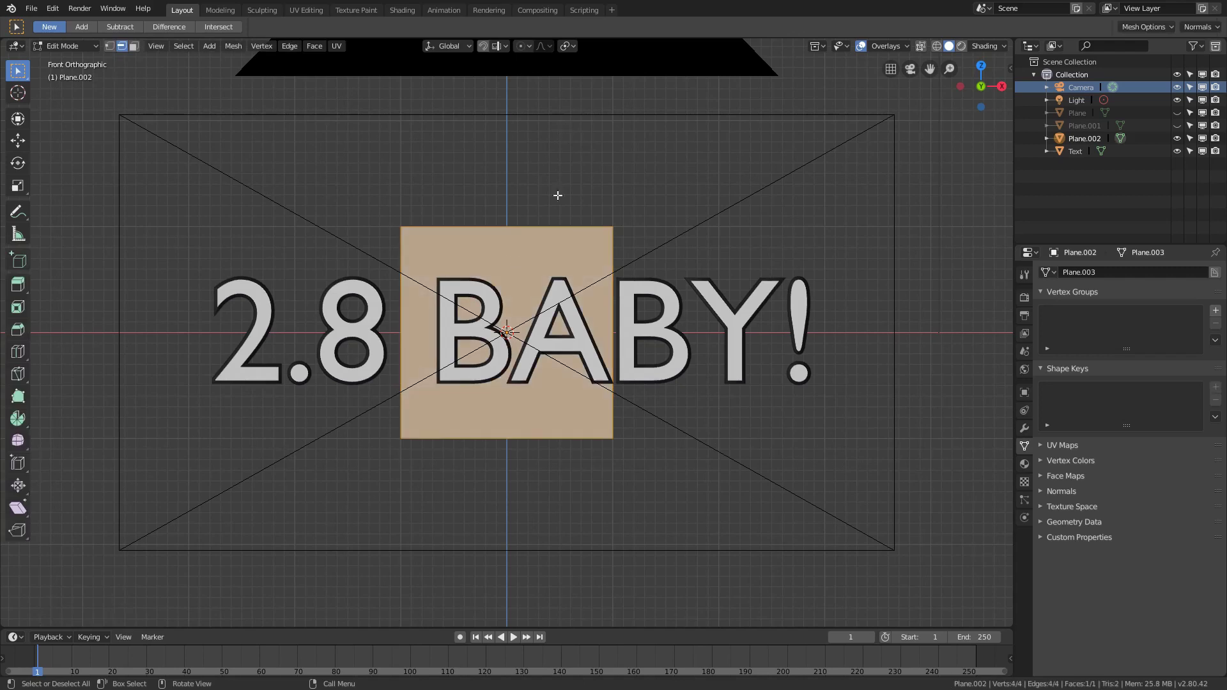
key(Tab)
key(Tab)
key(s)
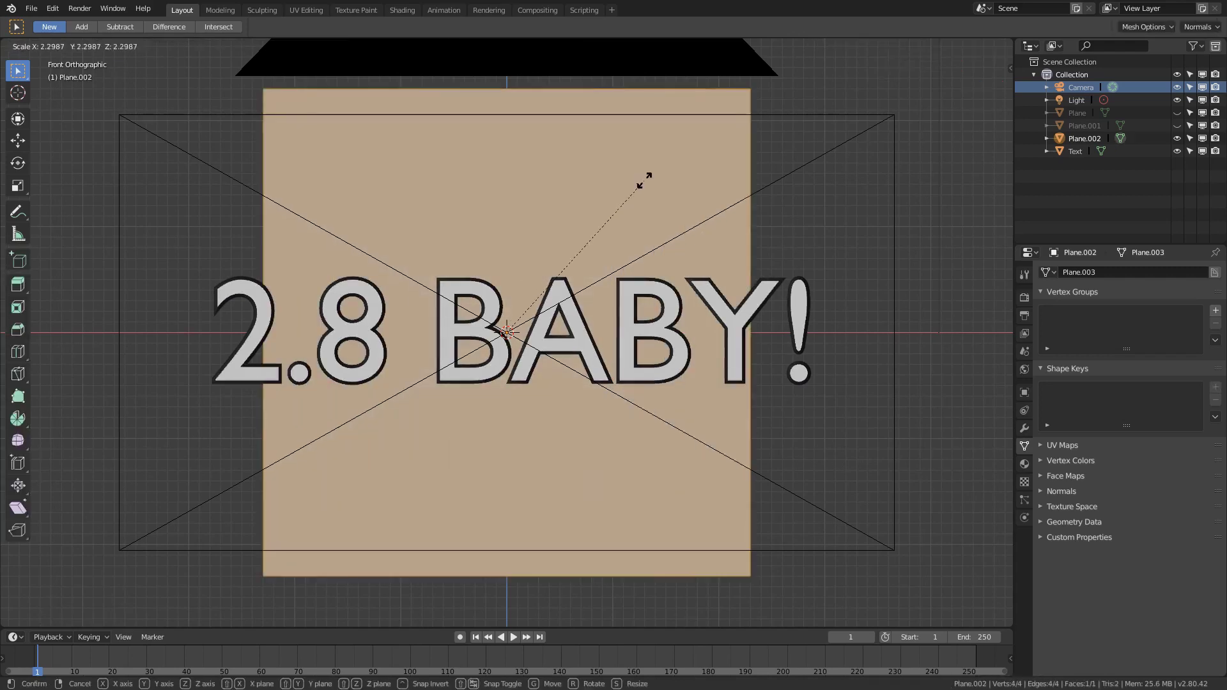
click(632, 187)
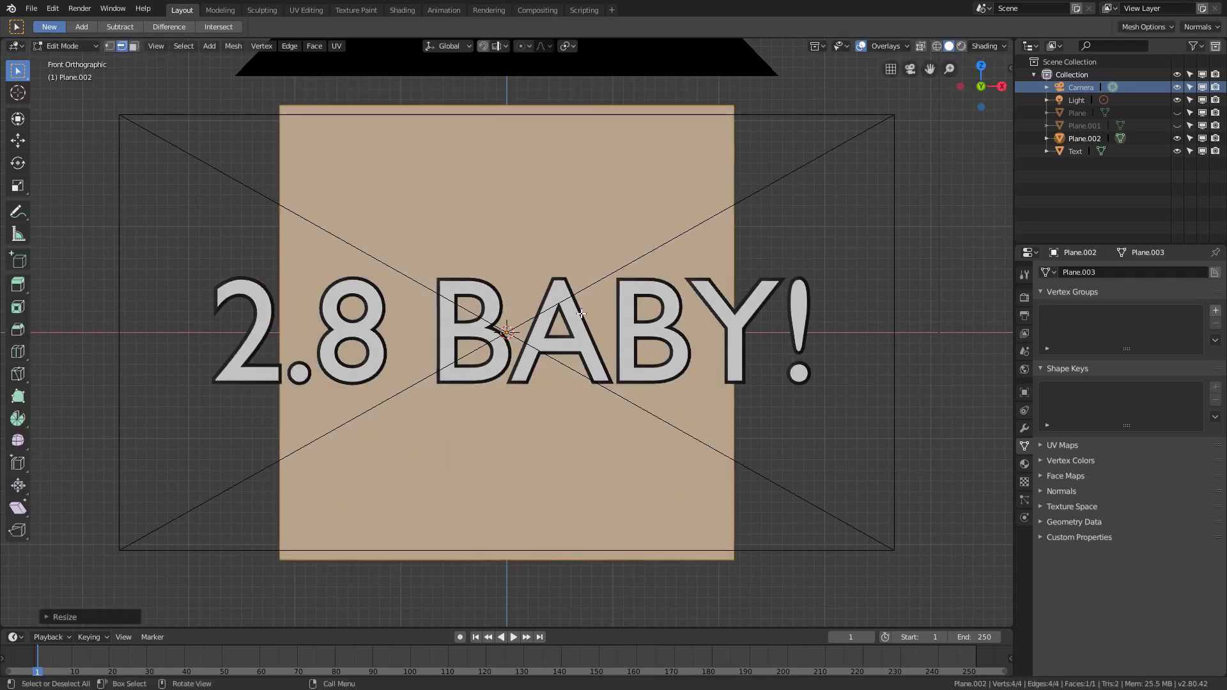
key(x)
click(683, 352)
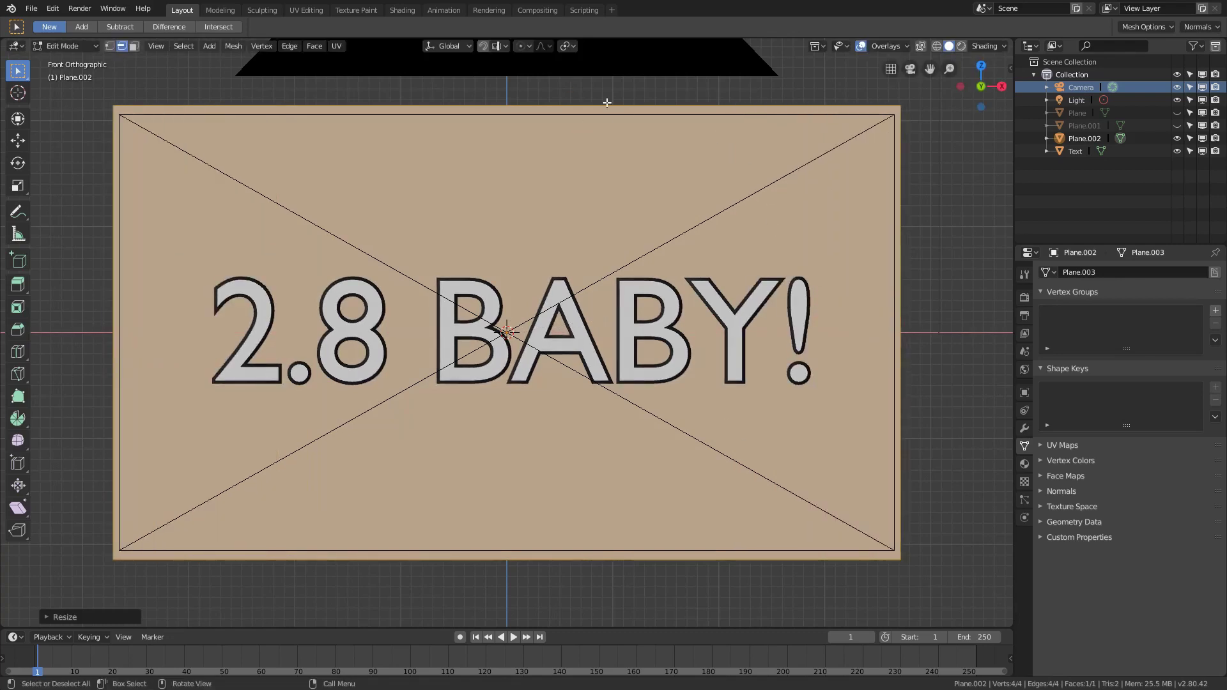
Step: Assign the existing blue Material.001 to the backdrop plane
click(1024, 369)
click(1024, 465)
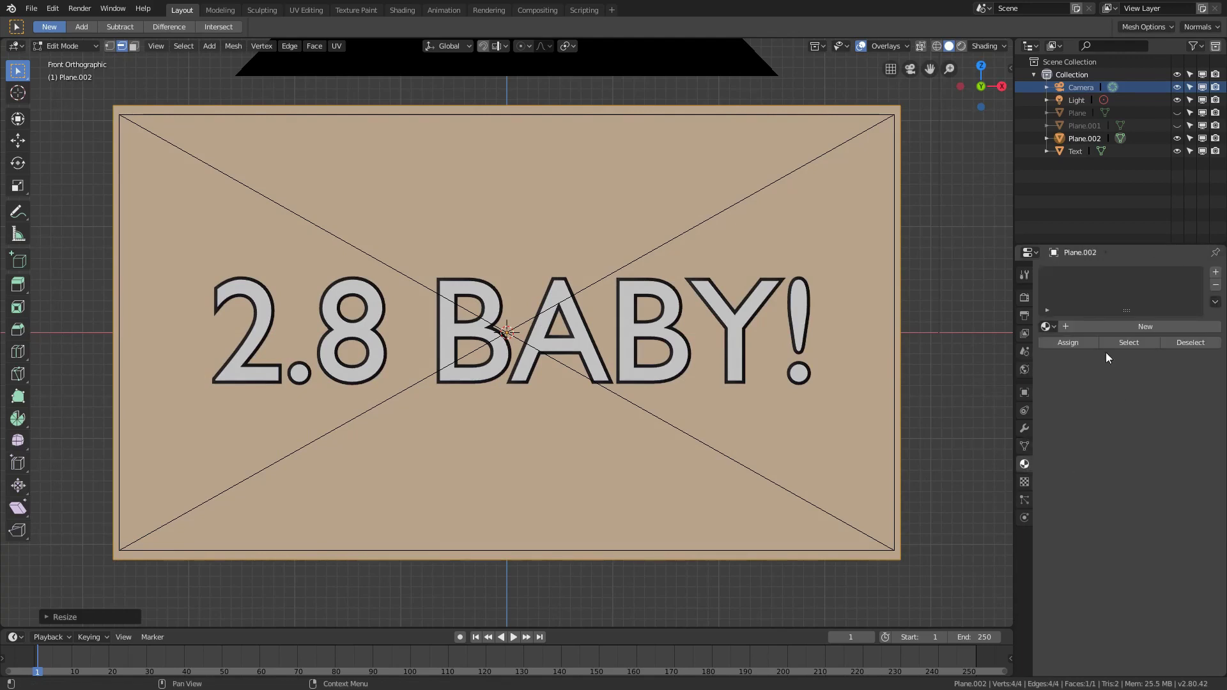
click(1046, 328)
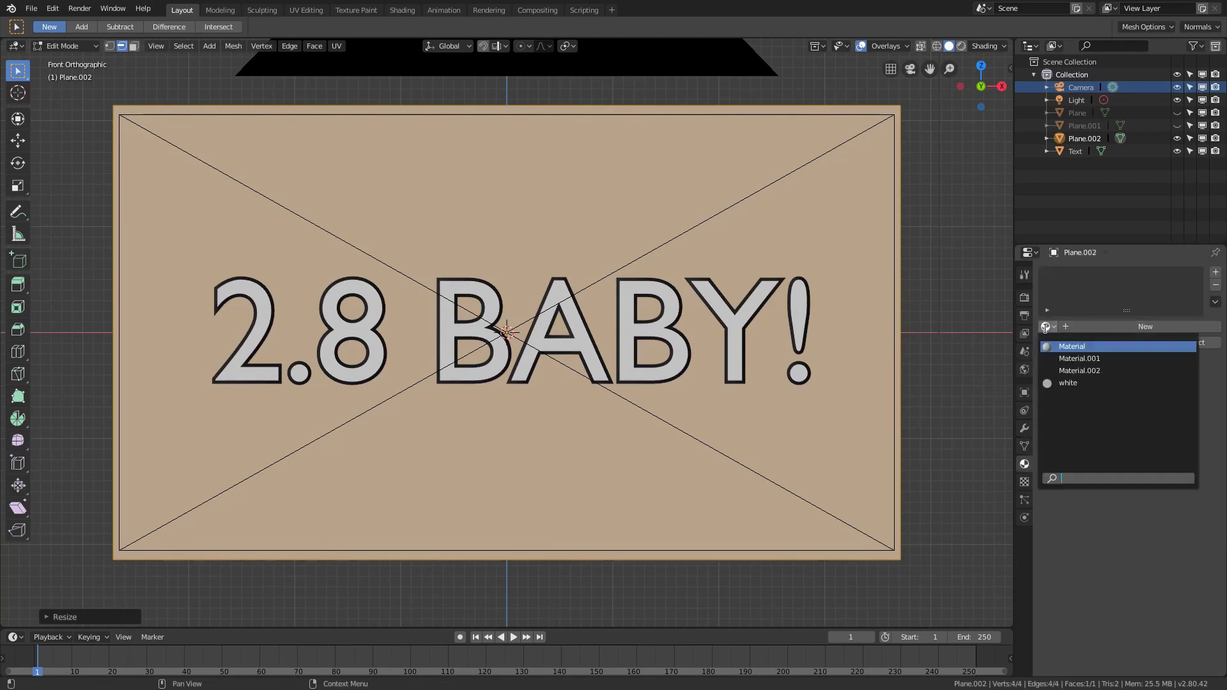
click(1063, 371)
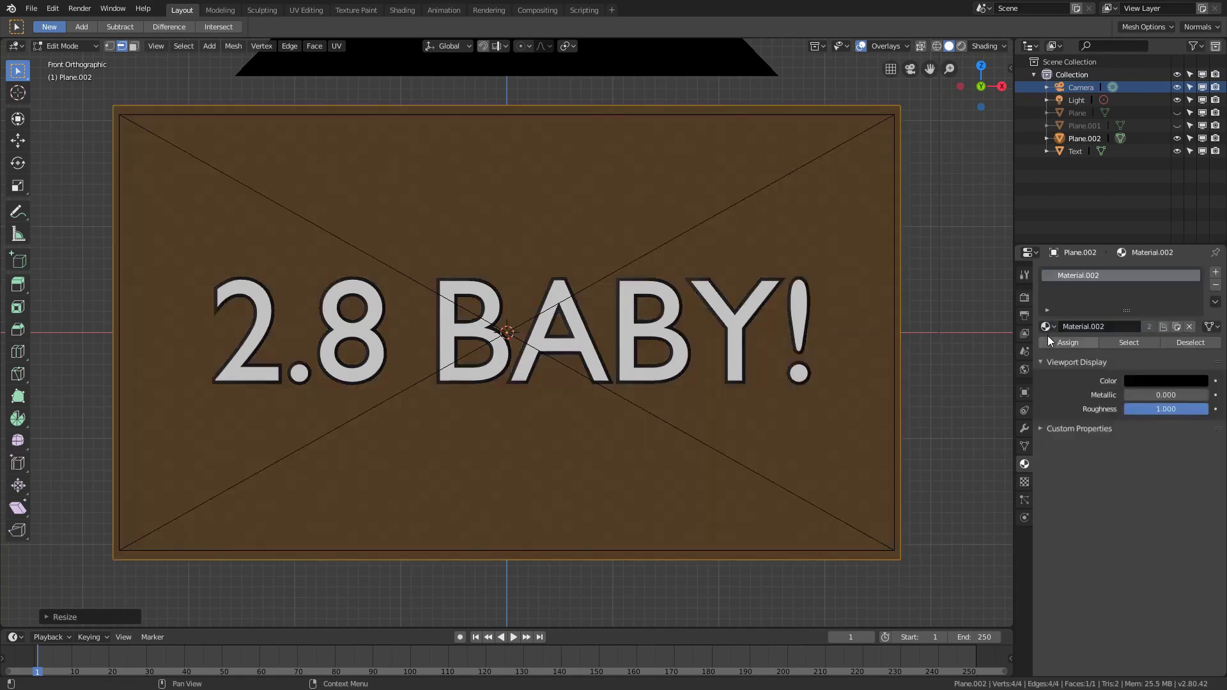
click(1047, 327)
key(ctrl+z)
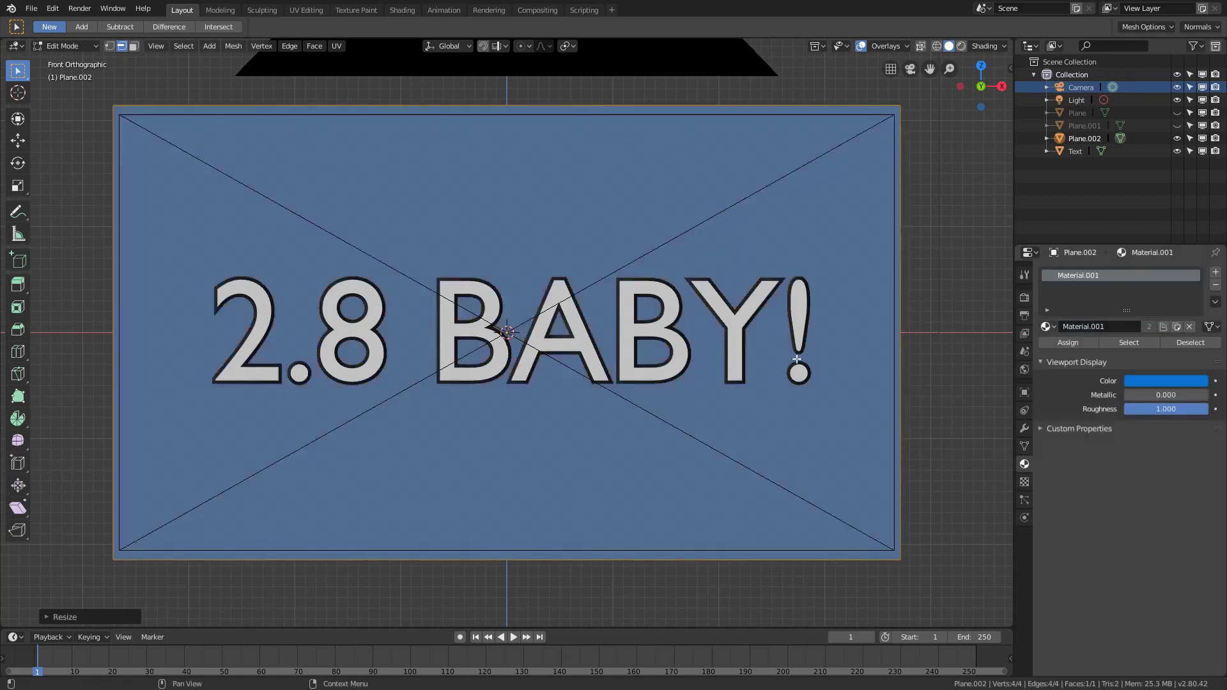
key(ctrl+z)
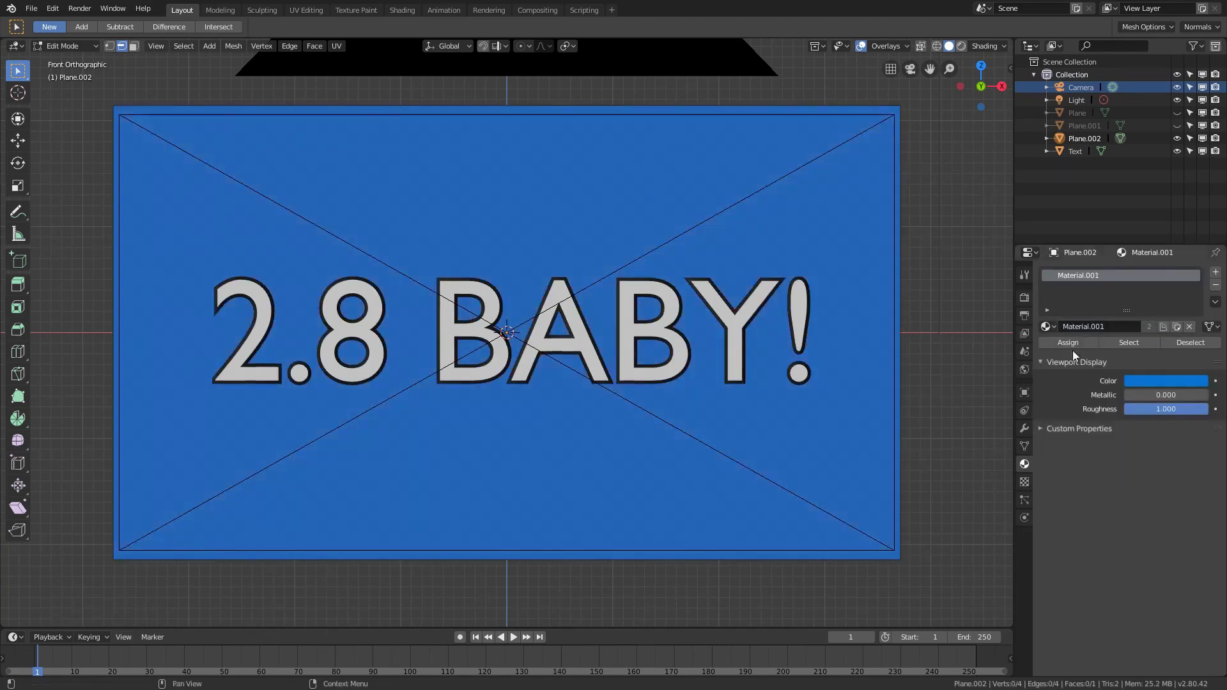
Step: Knife-cut the backdrop plane diagonally from its upper-right corner to its lower-left corner
key(Tab)
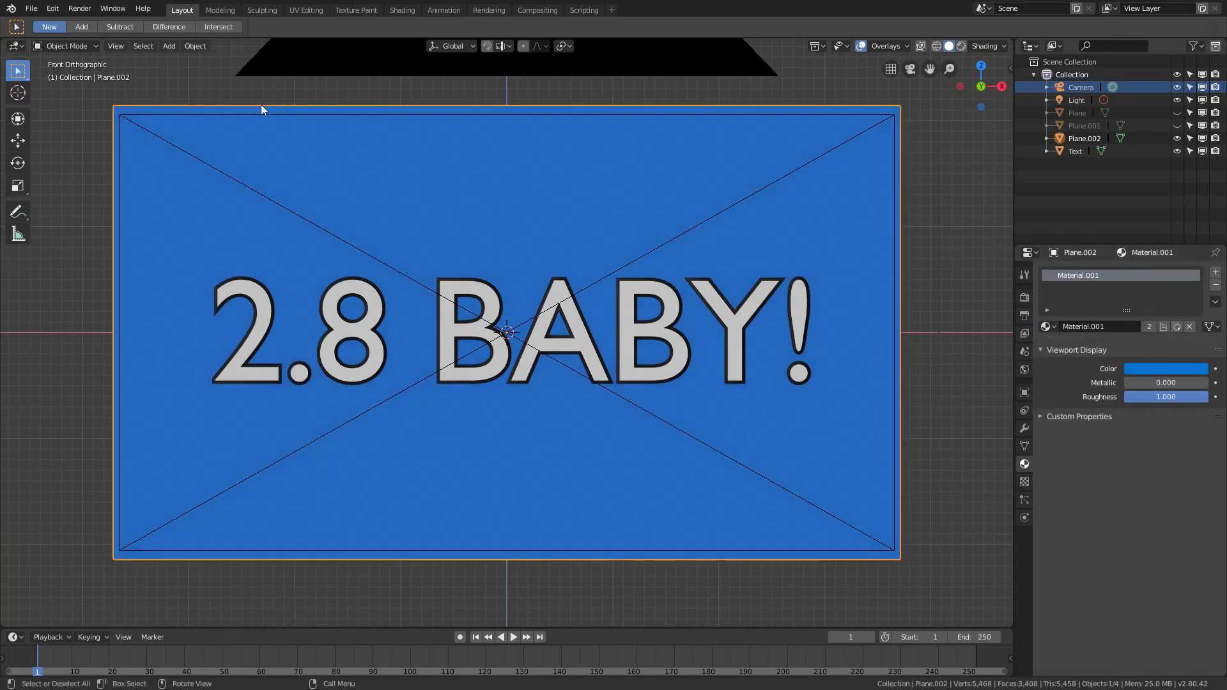
key(Tab)
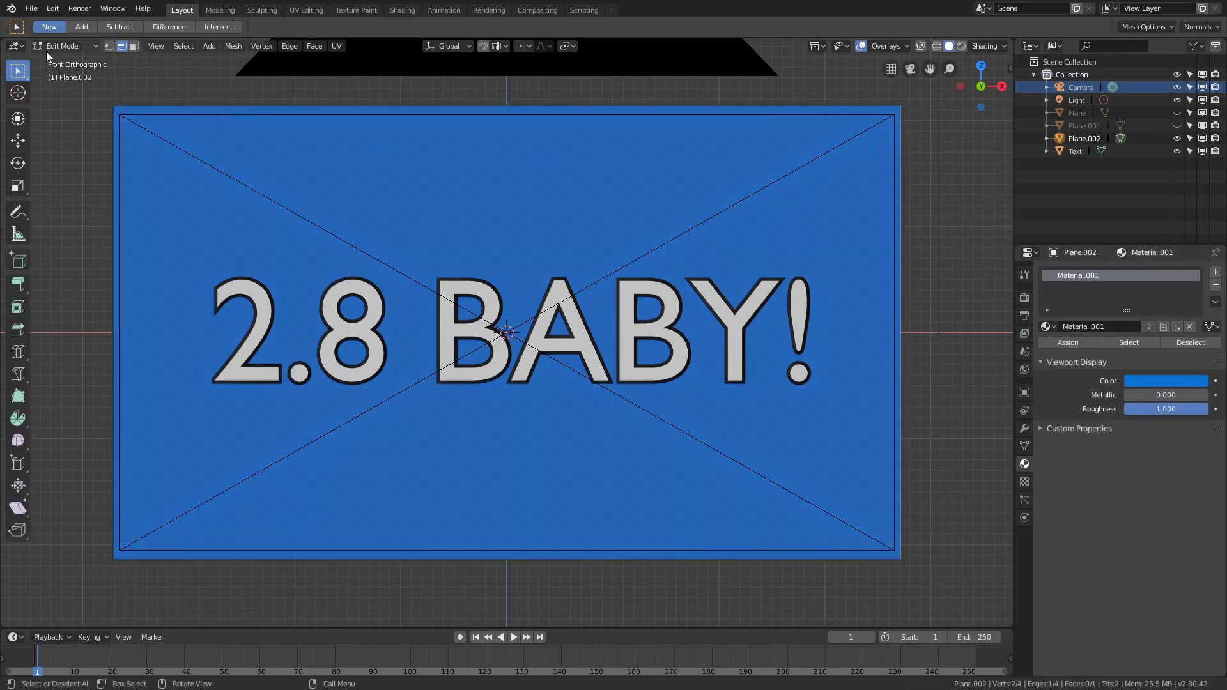
click(110, 47)
click(899, 104)
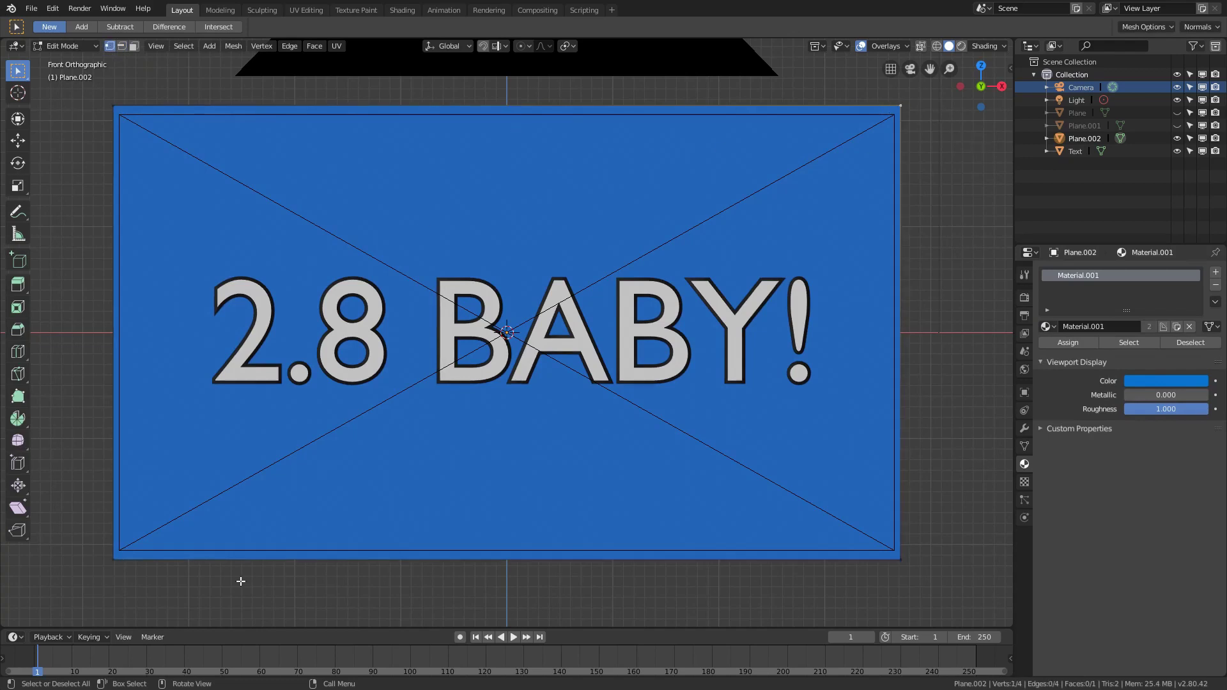
key(k)
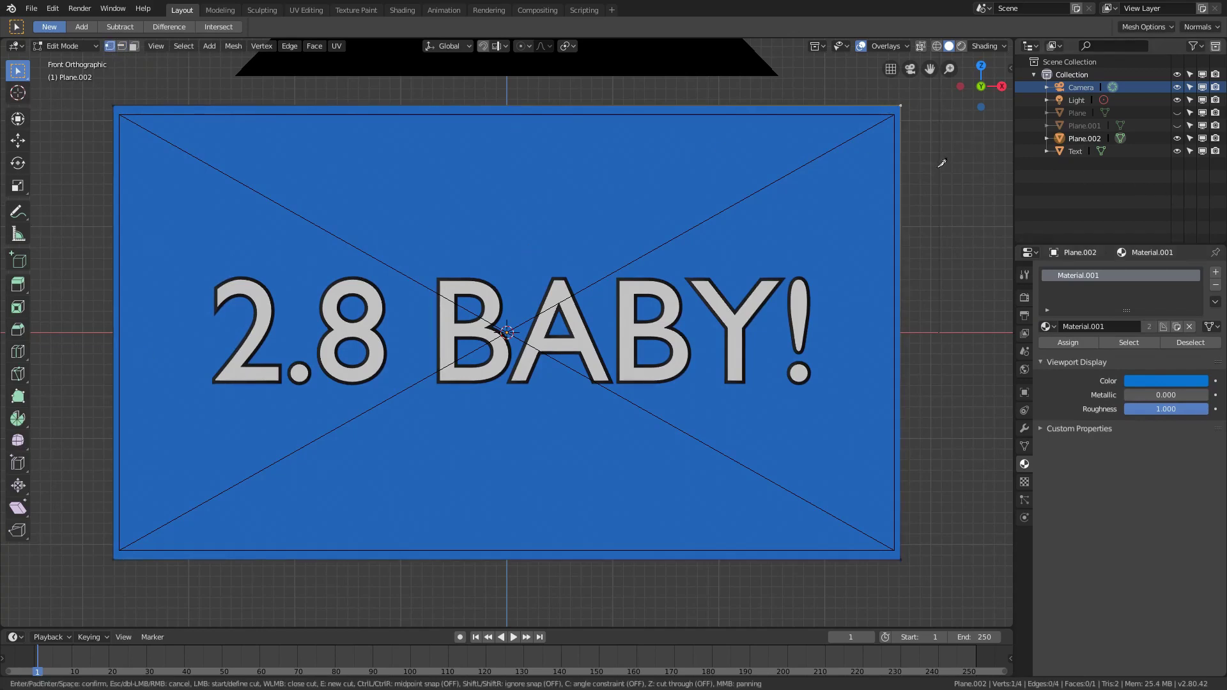
click(901, 105)
click(114, 559)
click(116, 554)
key(Return)
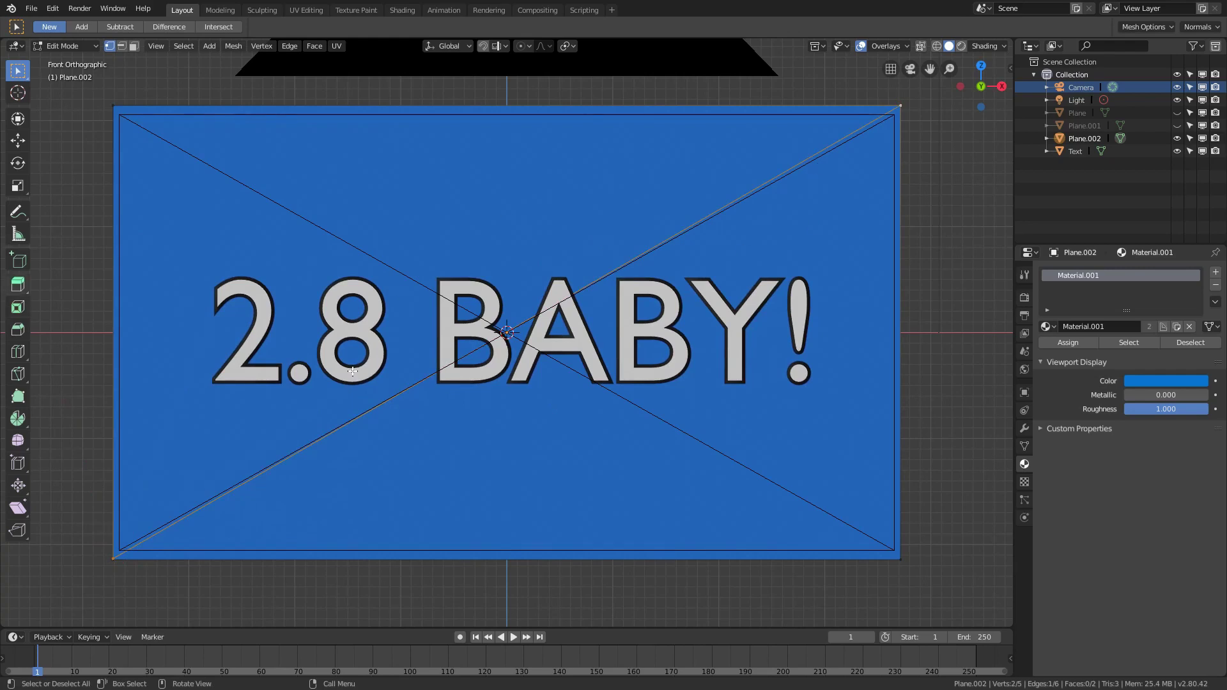
Step: Select the stray end vertex of the diagonal cut together with the plane's lower-left corner vertex
shift+scroll(813, 226, down, 10)
shift+scroll(552, 234, up, 10)
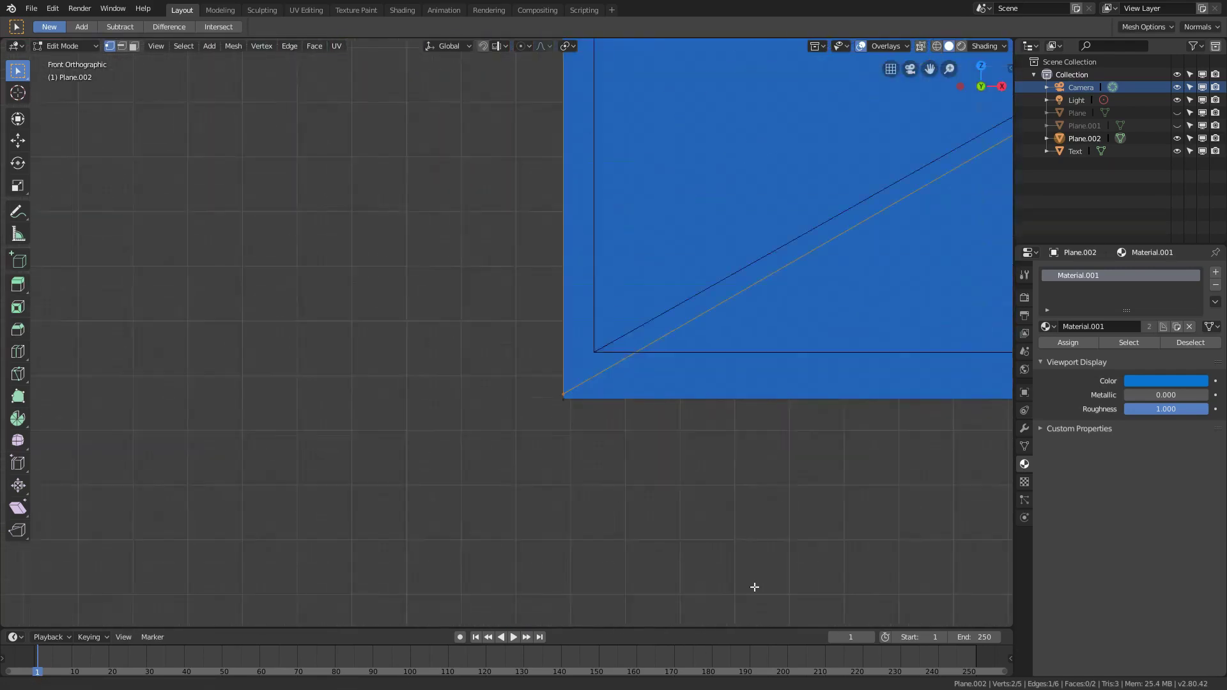
scroll(490, 365, up, 4)
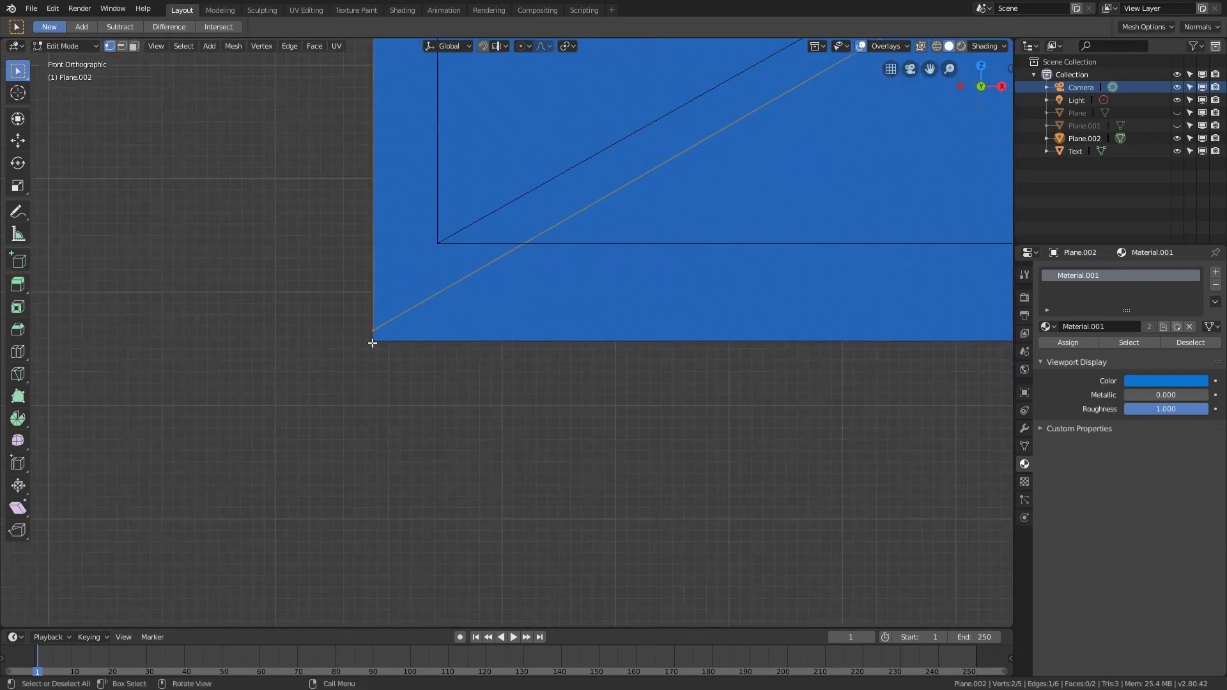
click(479, 366)
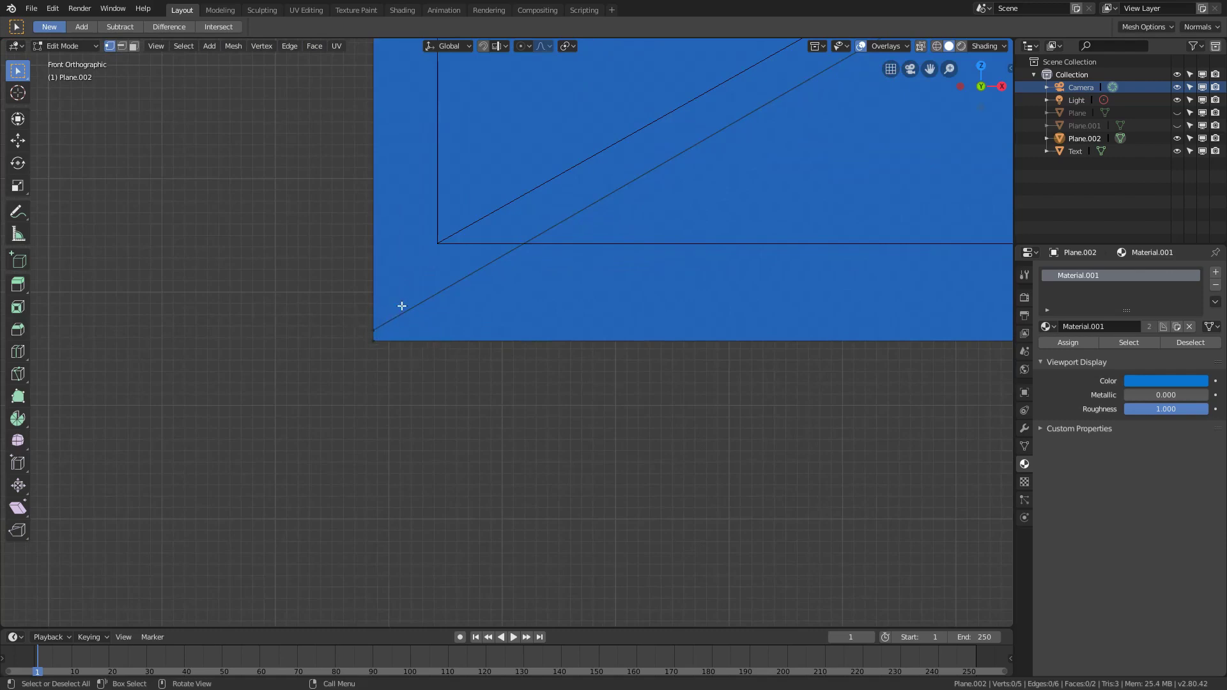
drag(401, 306, 314, 348)
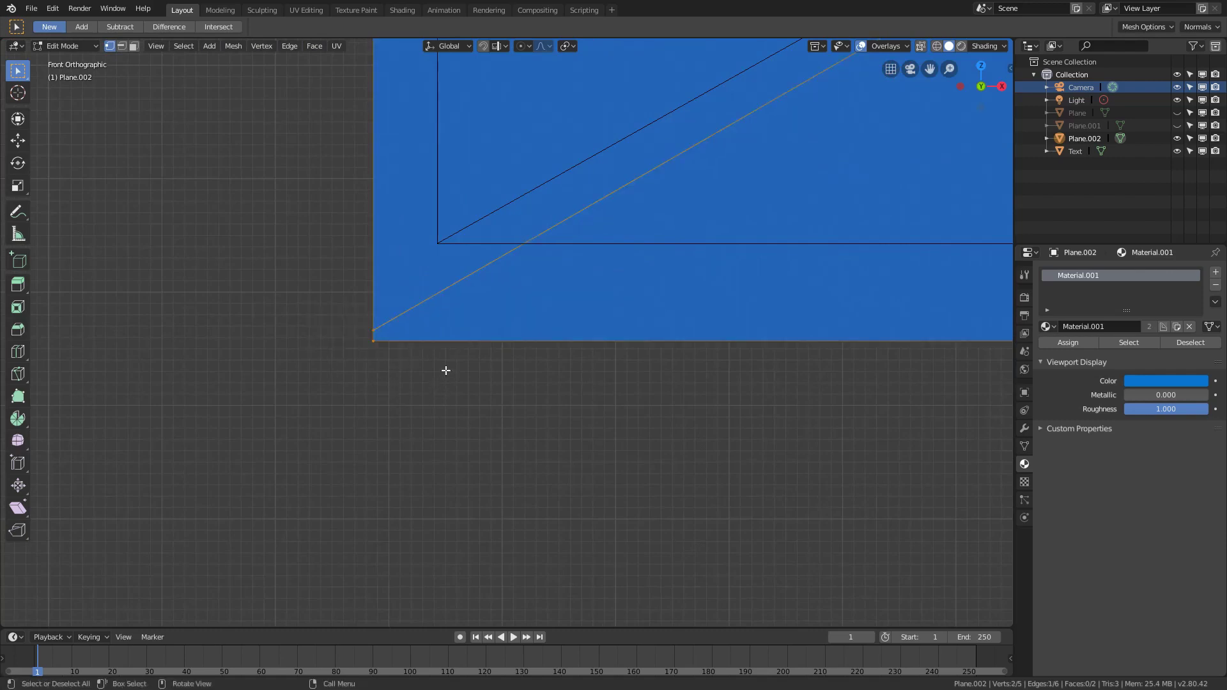
key(ctrl+m)
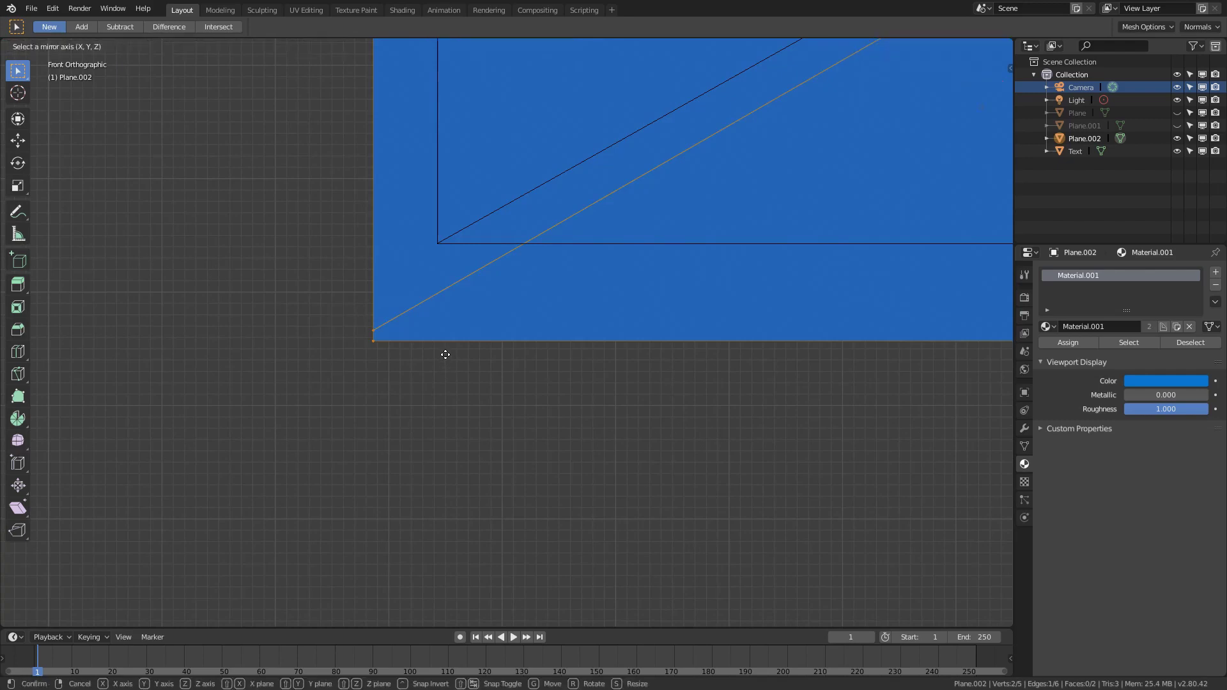
key(Escape)
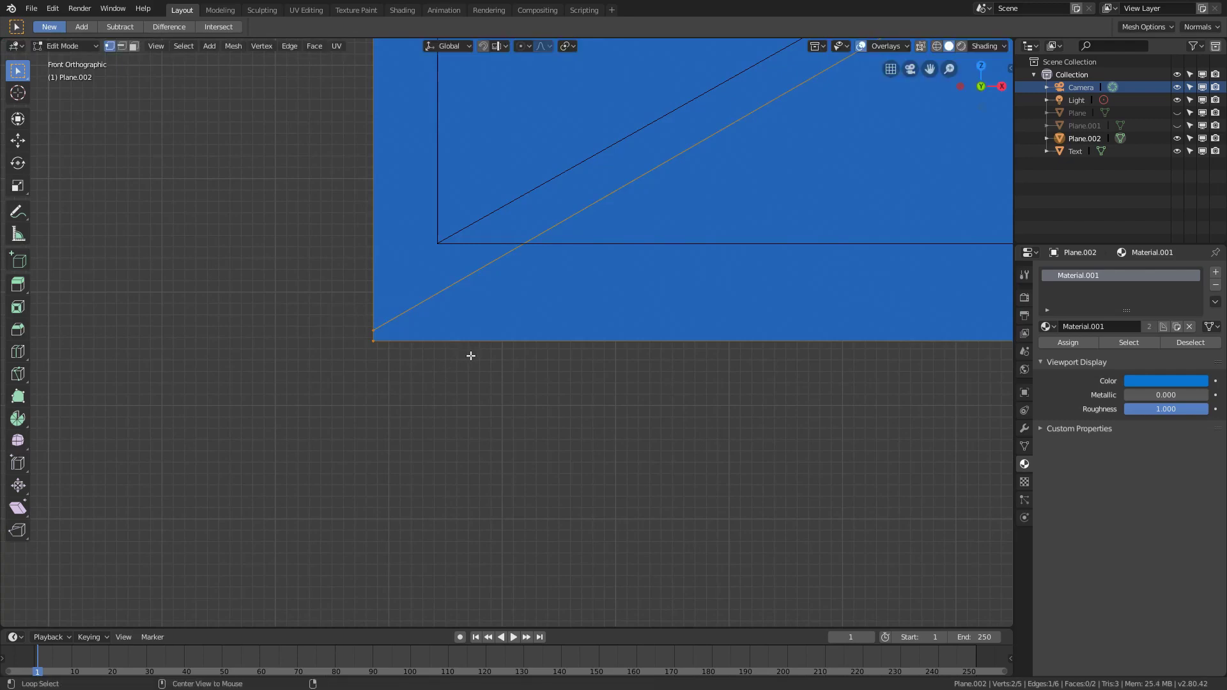
key(alt+m)
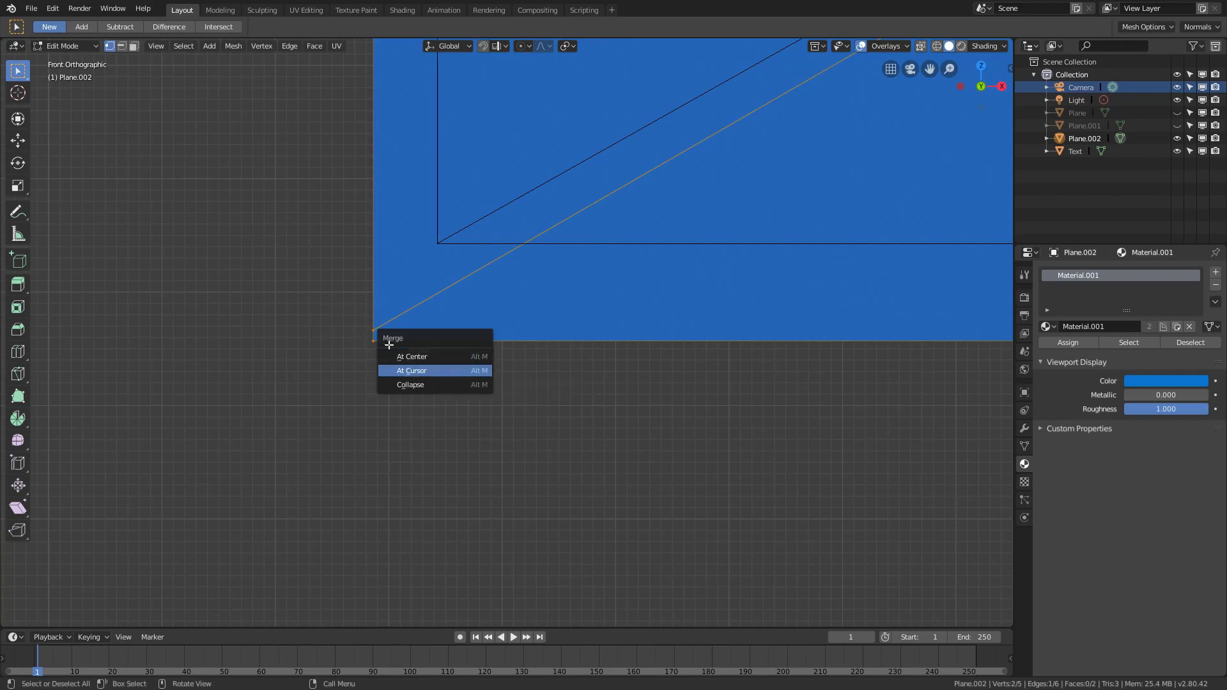
key(Escape)
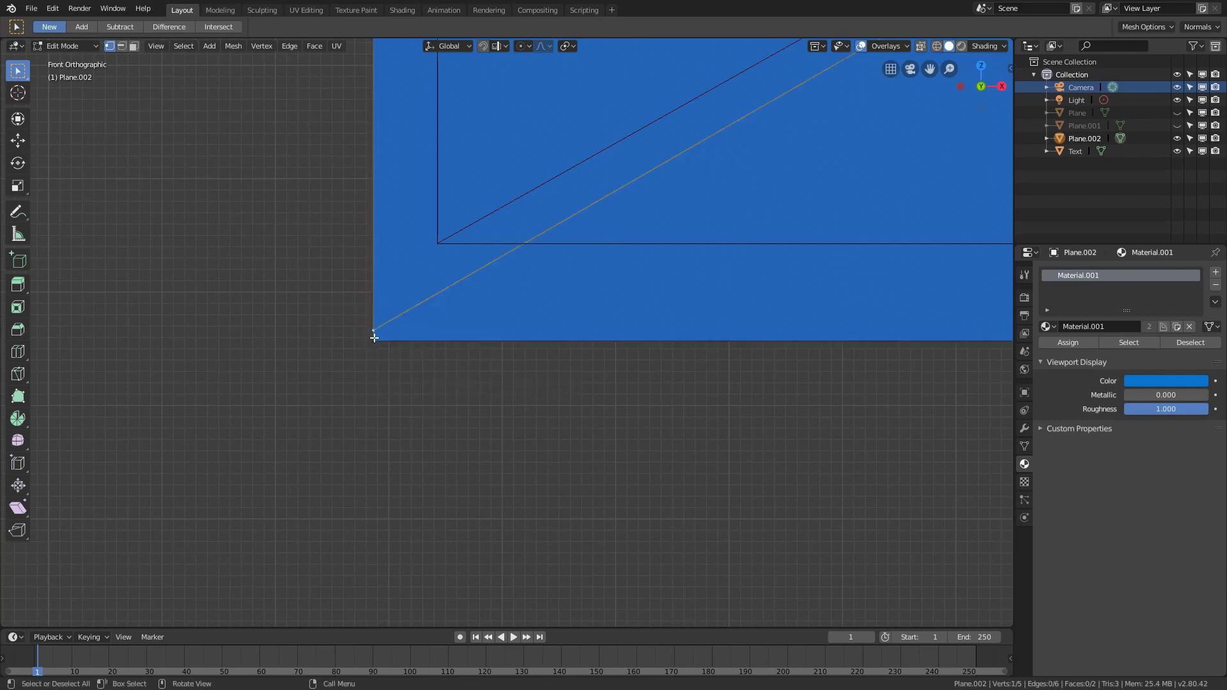
Step: Merge the cut's stray end vertex into the plane's lower-left corner vertex
key(alt+m)
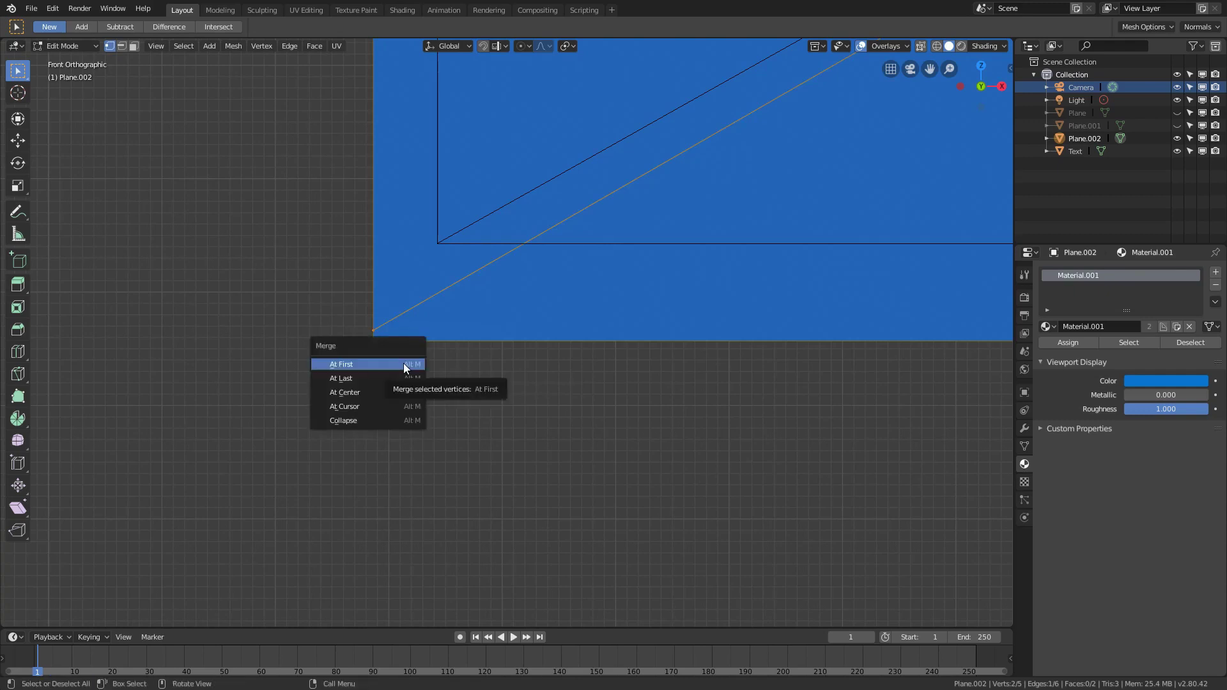
key(alt+m)
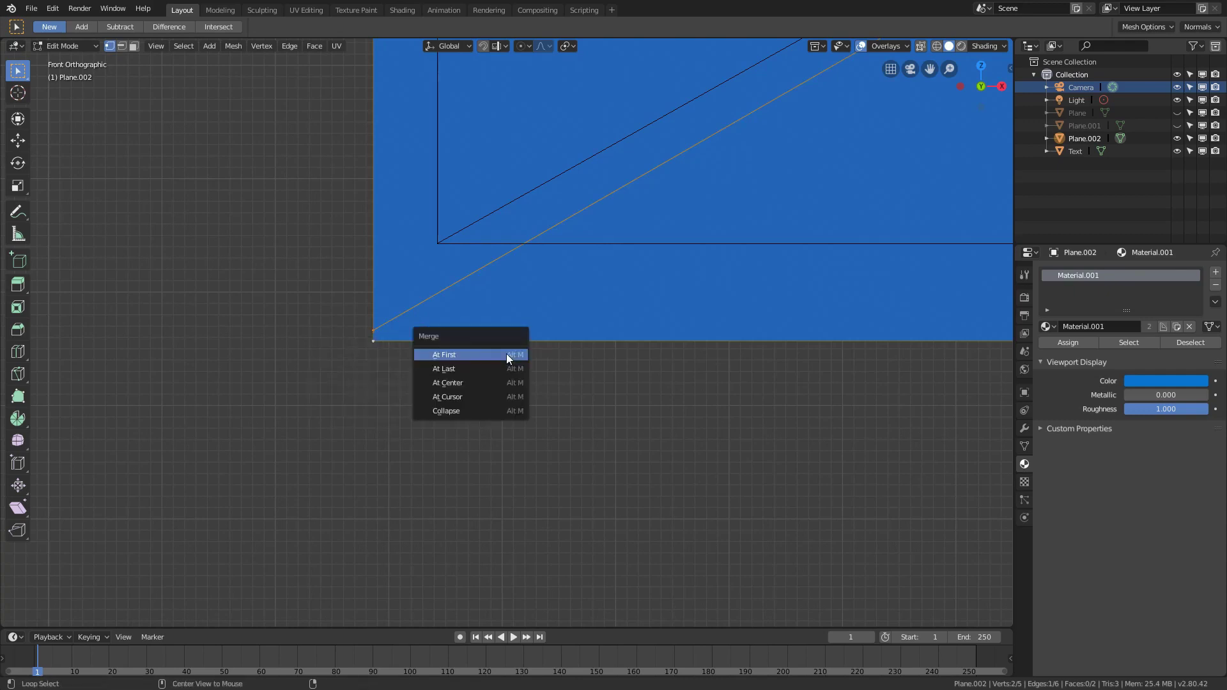
click(503, 359)
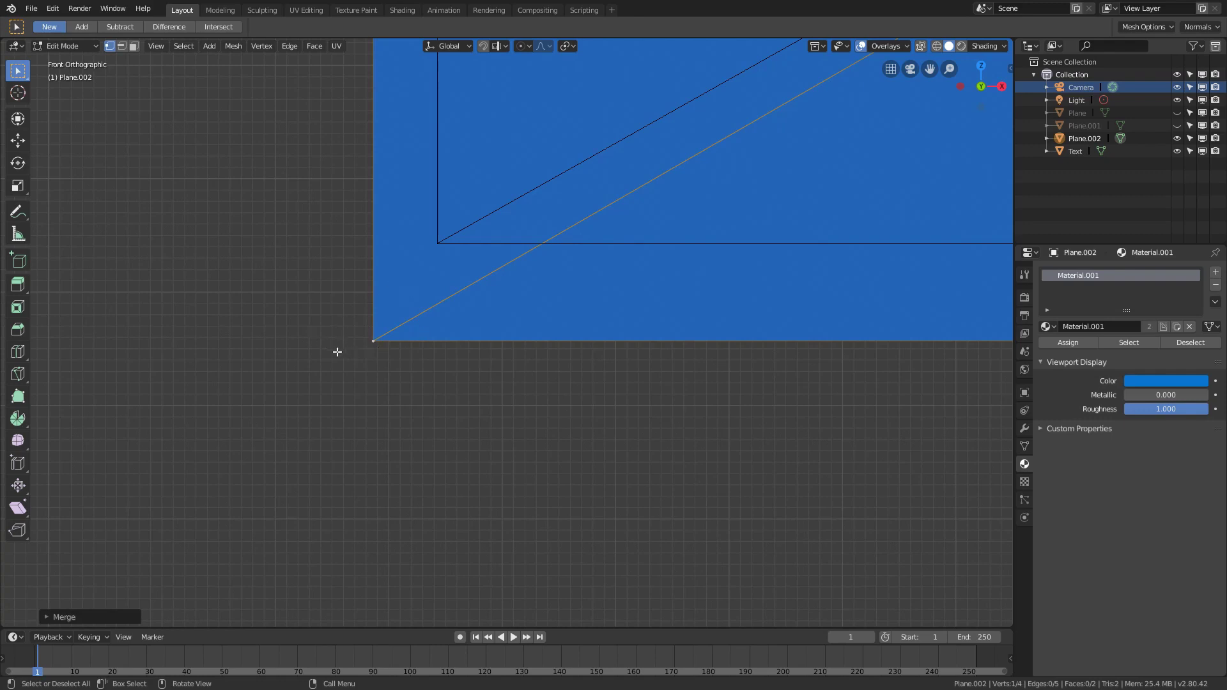
Step: Rip the backdrop plane along its diagonal edge, leaving both triangular halves in their original position
scroll(520, 309, down, 5)
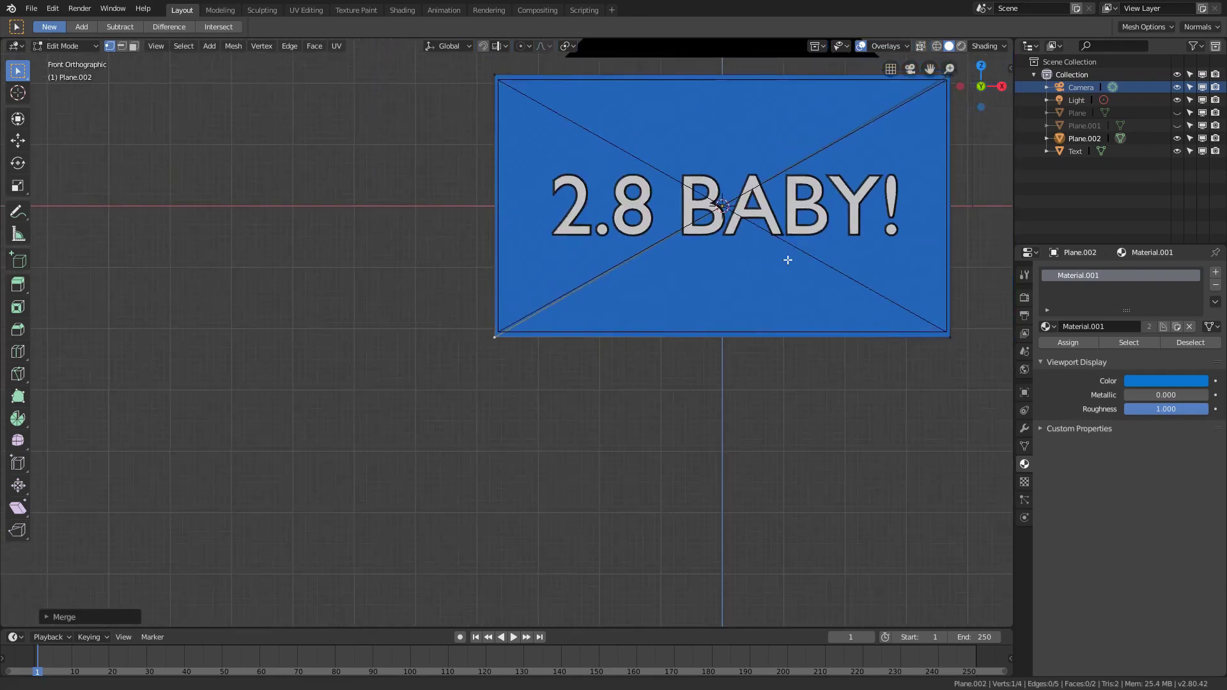
shift+middle_drag(758, 277, 835, 267)
shift+click(676, 250)
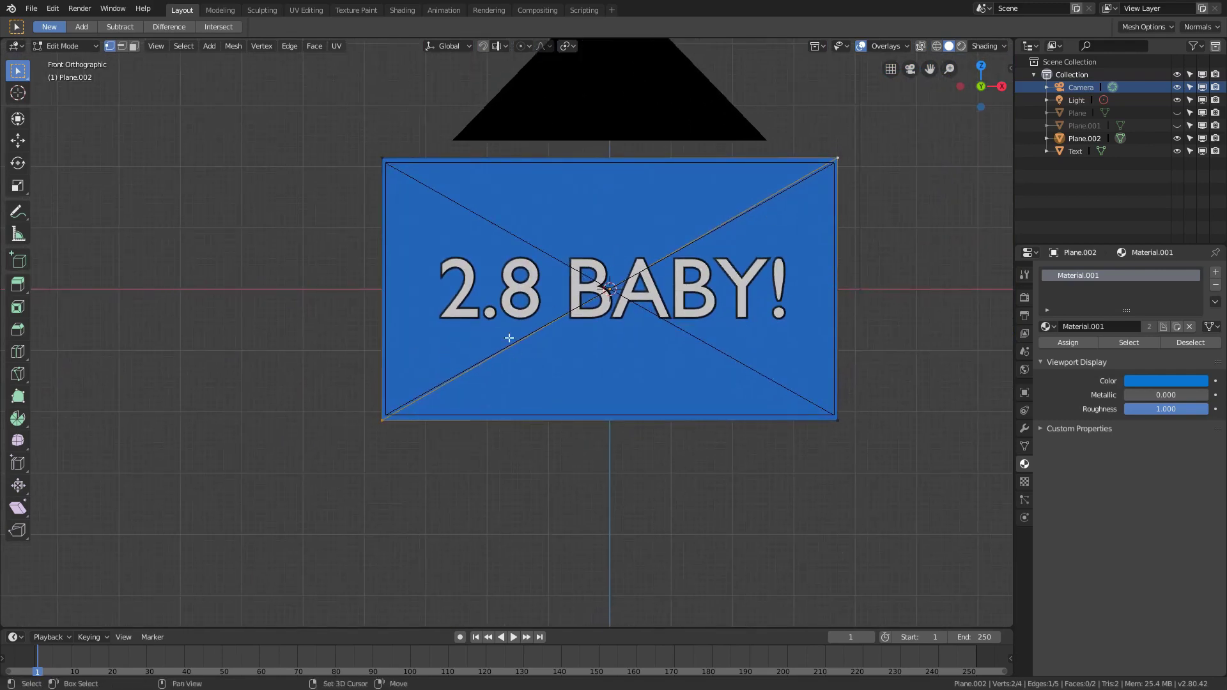
key(v)
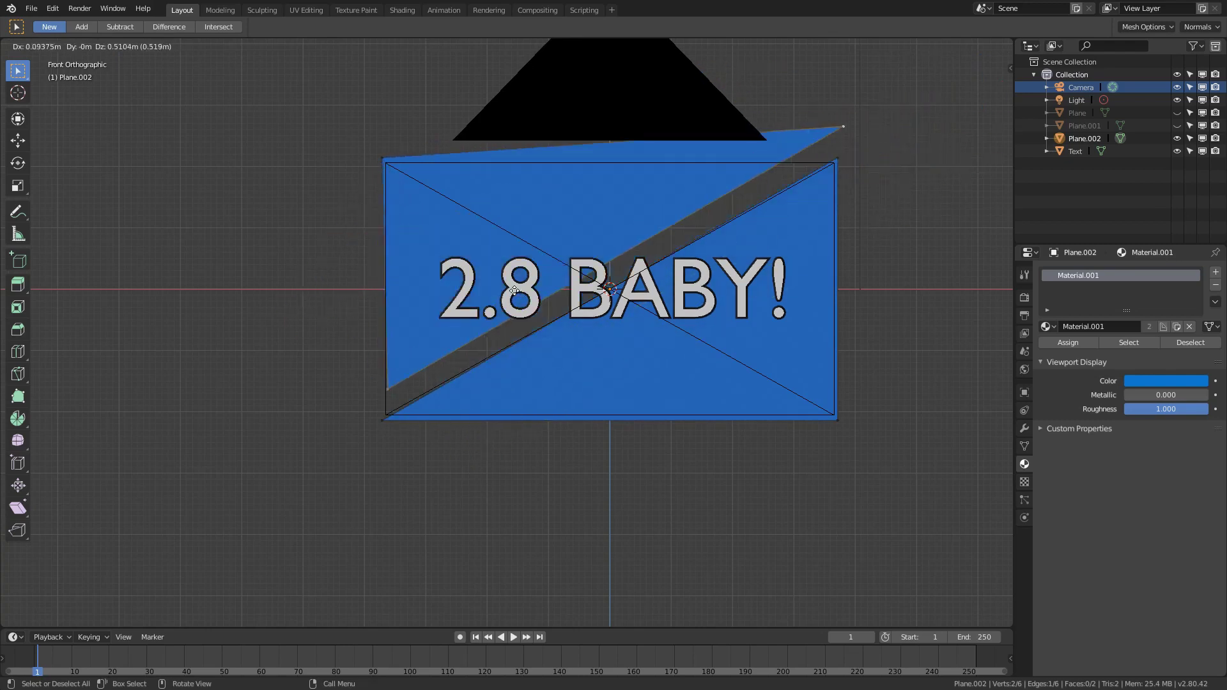
right_click(592, 309)
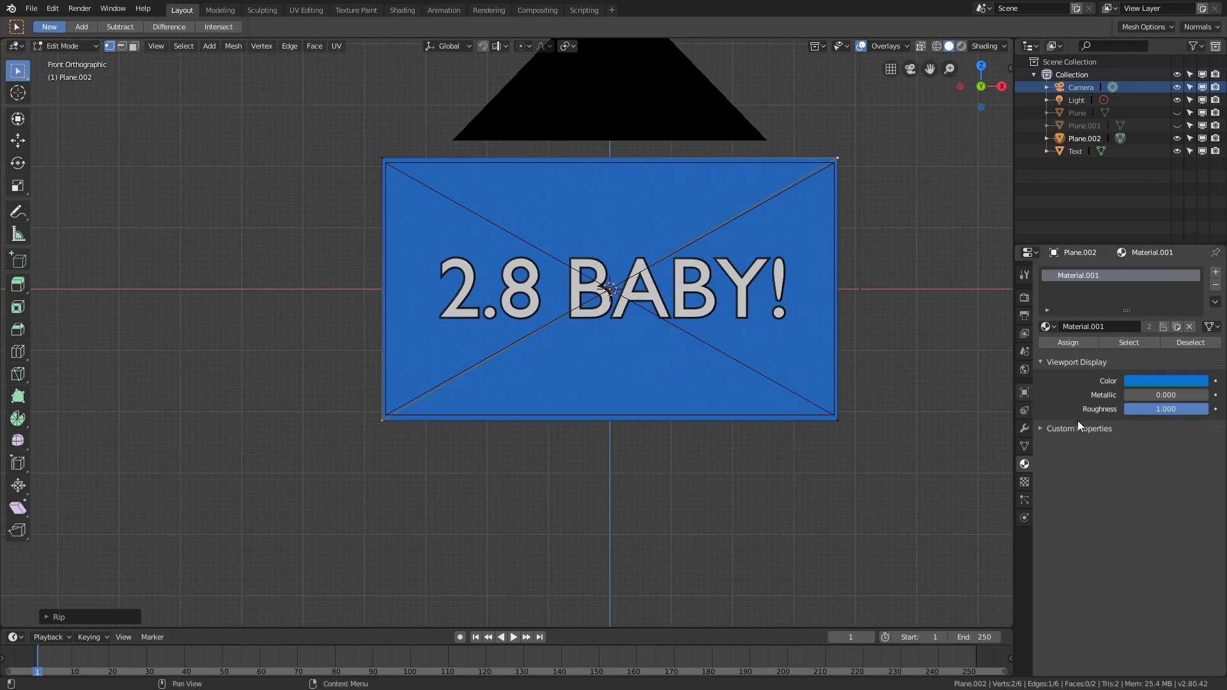
Step: Add a Basis shape key and a second shape key named "open" to the backdrop plane
click(1023, 447)
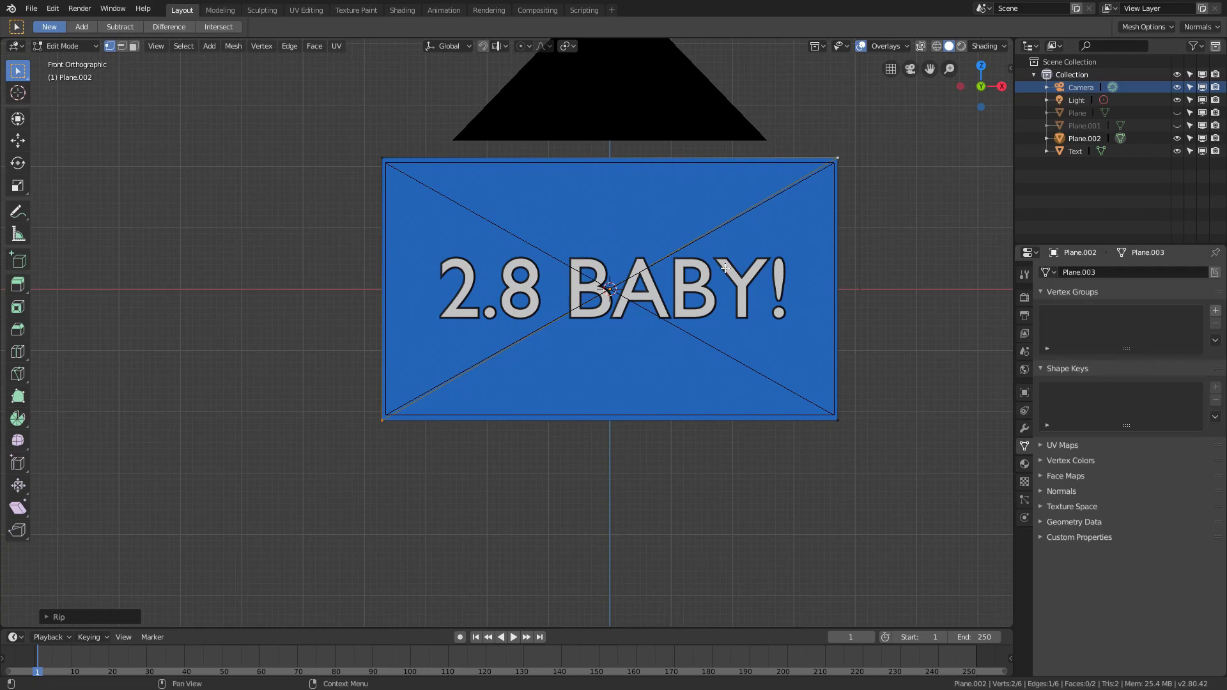
key(Tab)
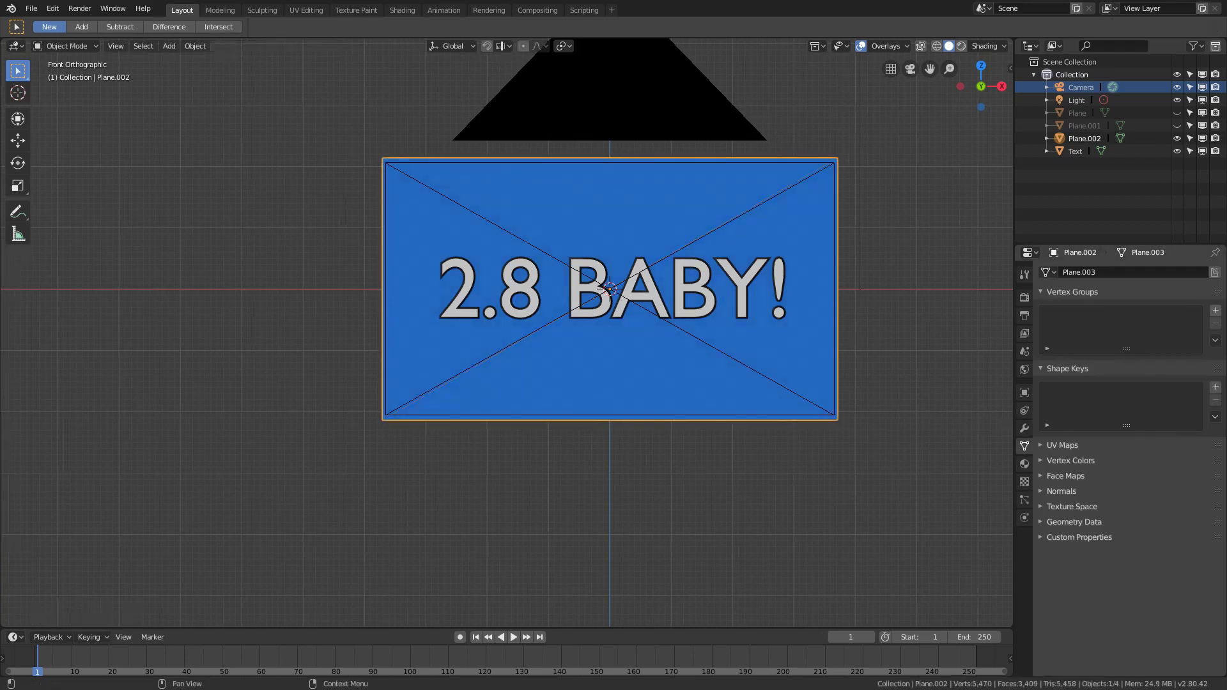
click(1215, 387)
click(1215, 387)
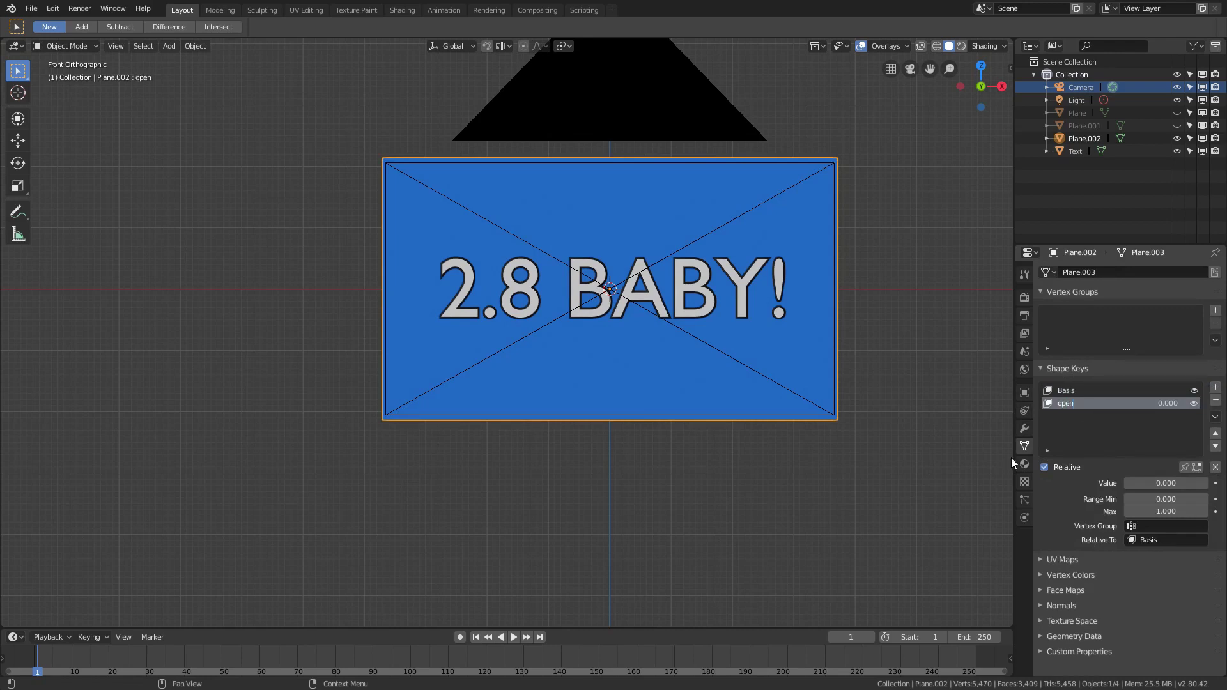
Step: With the "open" shape key active, move the backdrop's lower-right triangular face 4 m along X
key(Tab)
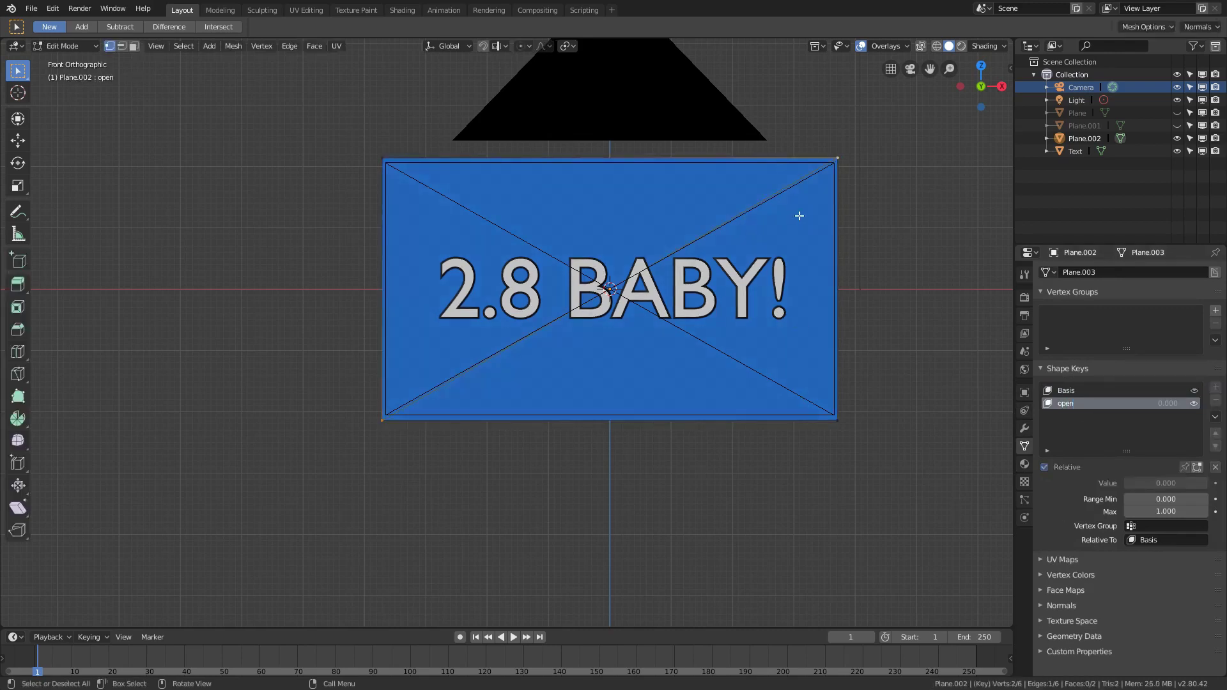
click(133, 45)
click(707, 349)
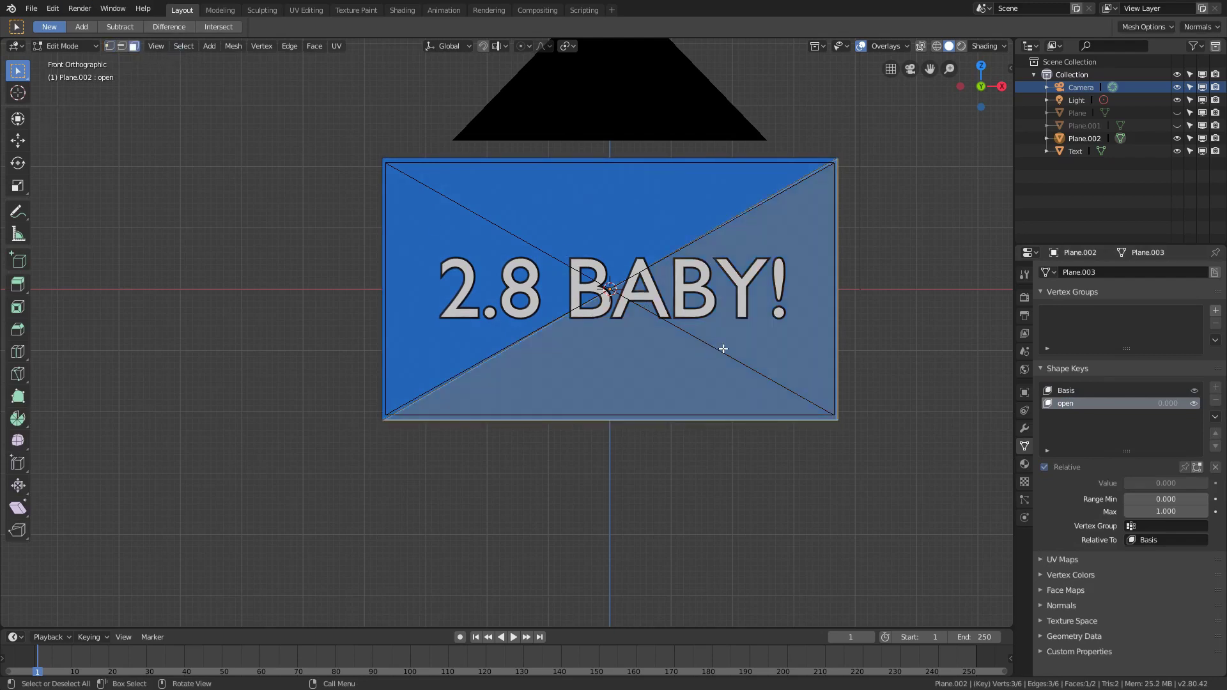
key(g)
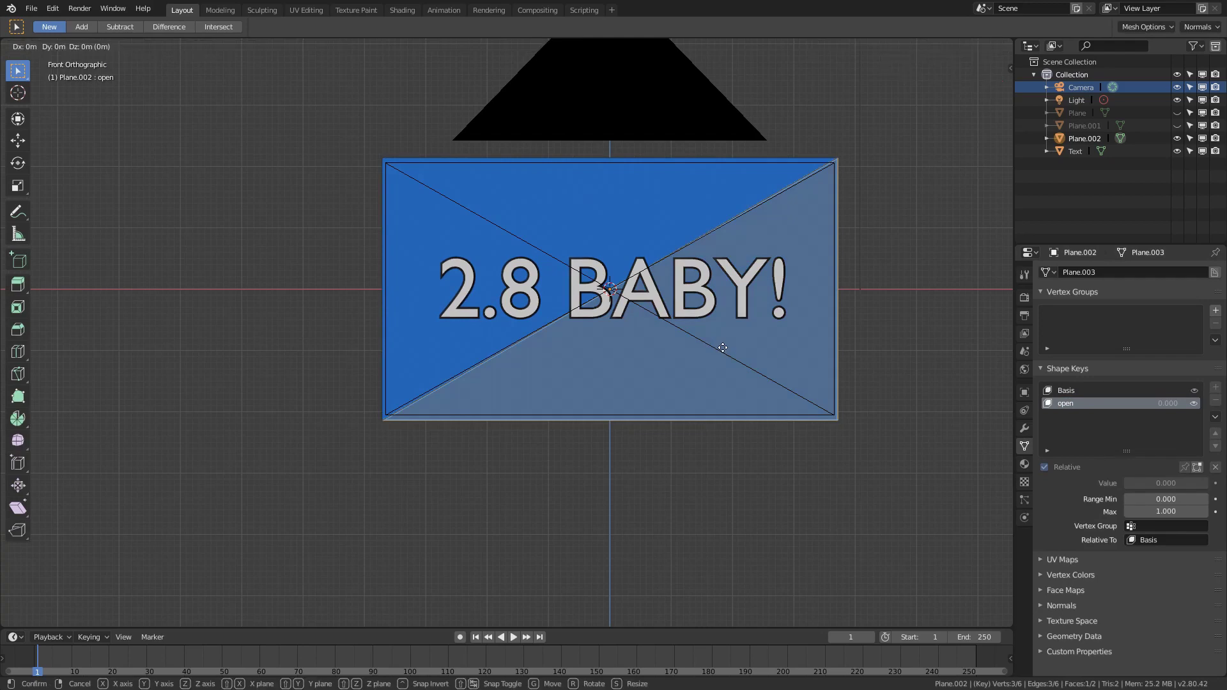
key(x)
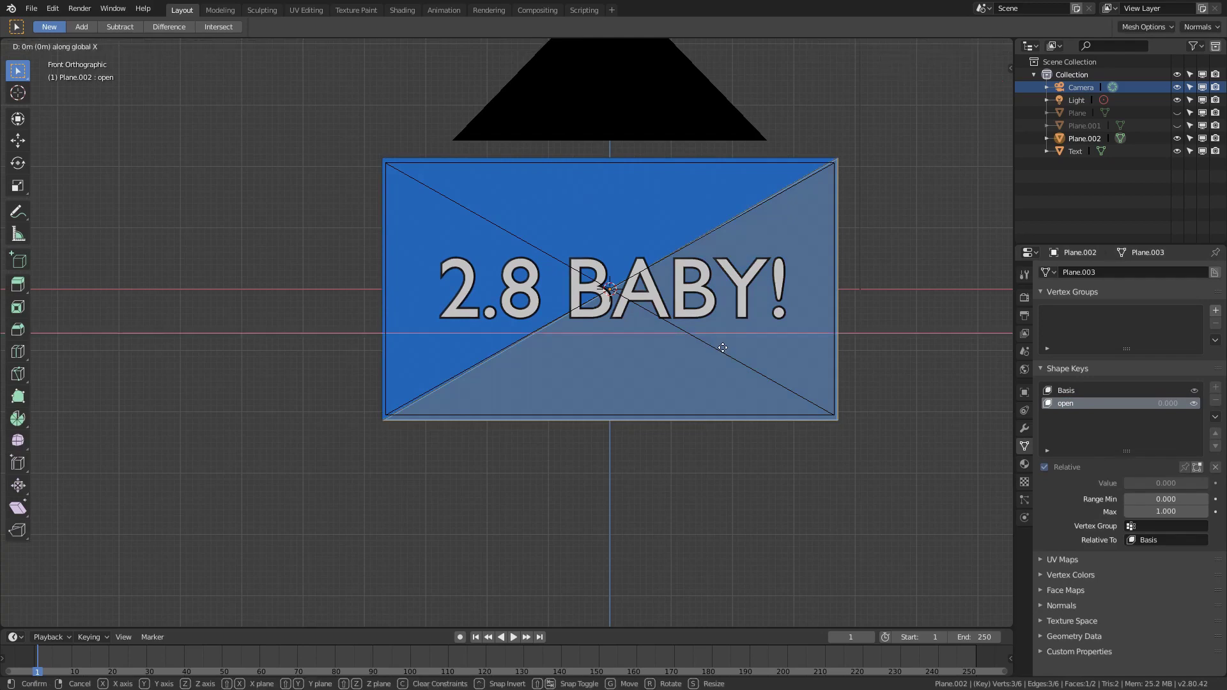
text(4)
key(Return)
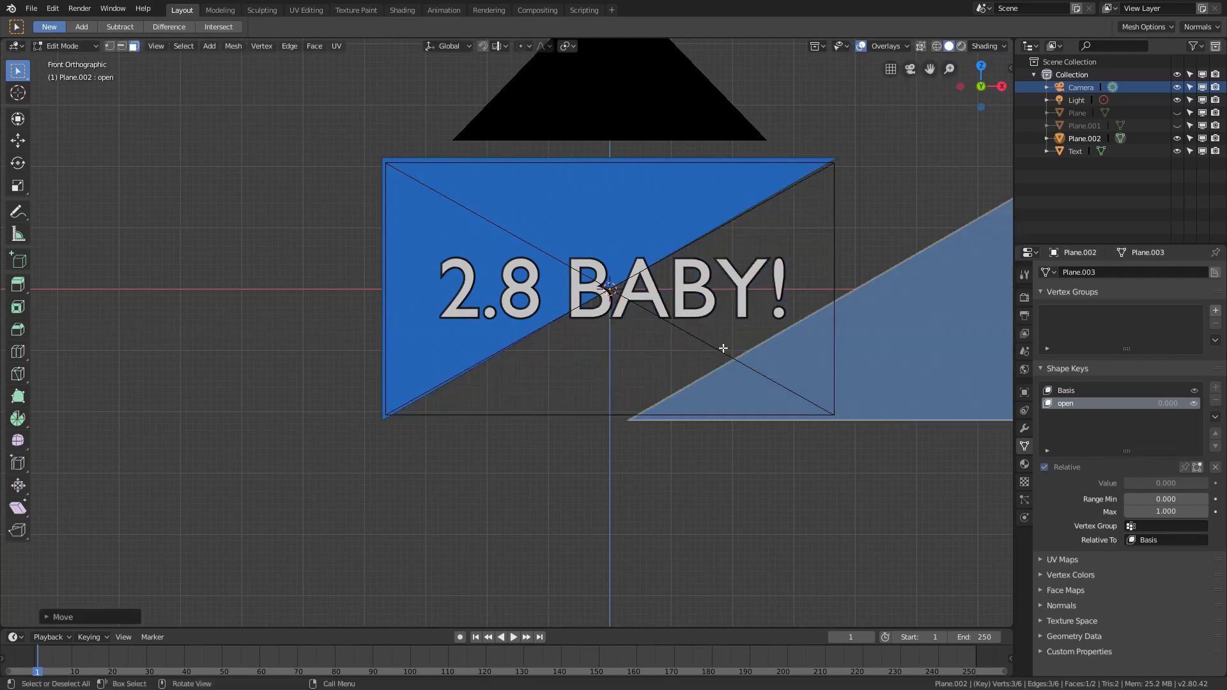
Step: Move the selected lower-right triangular face -4 m along Z in the "open" shape key
text(gy4)
key(BackSpace)
key(z)
key(4)
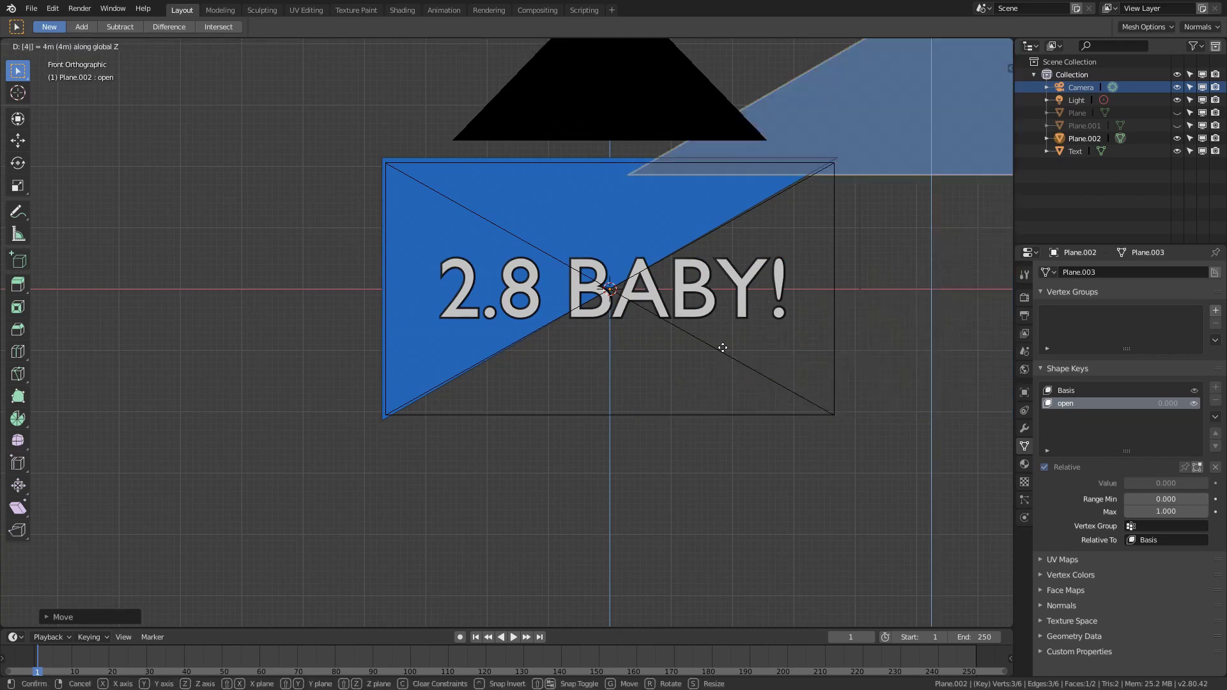
key(minus)
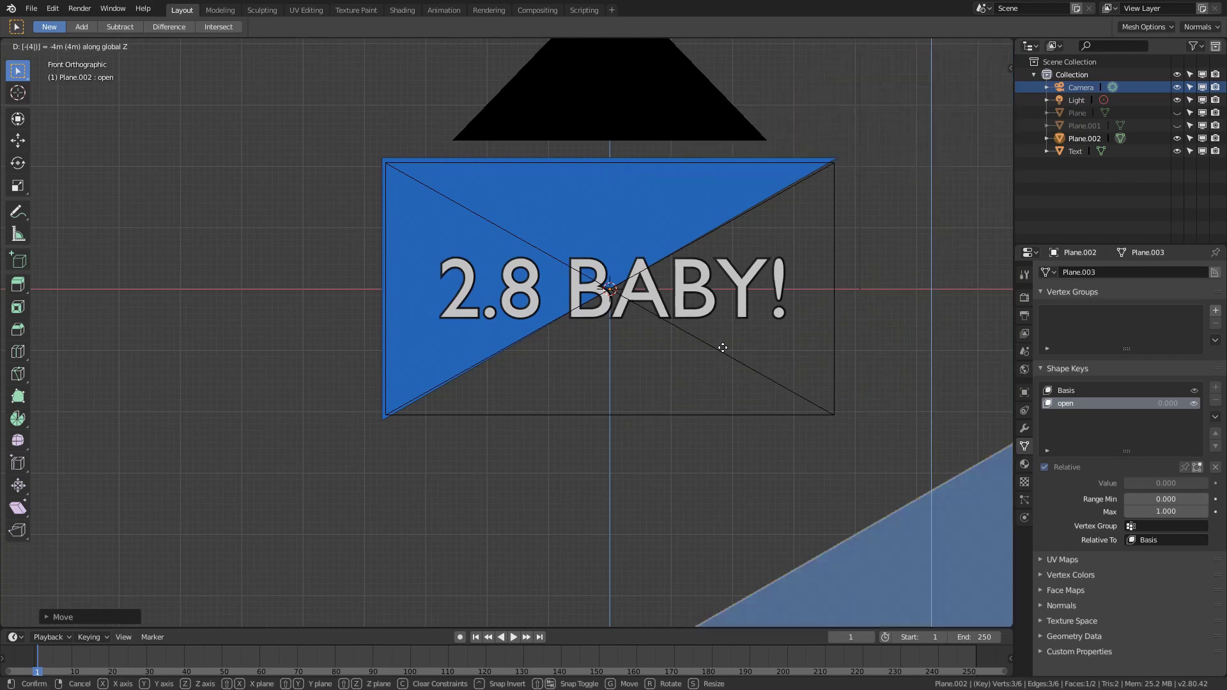
key(Return)
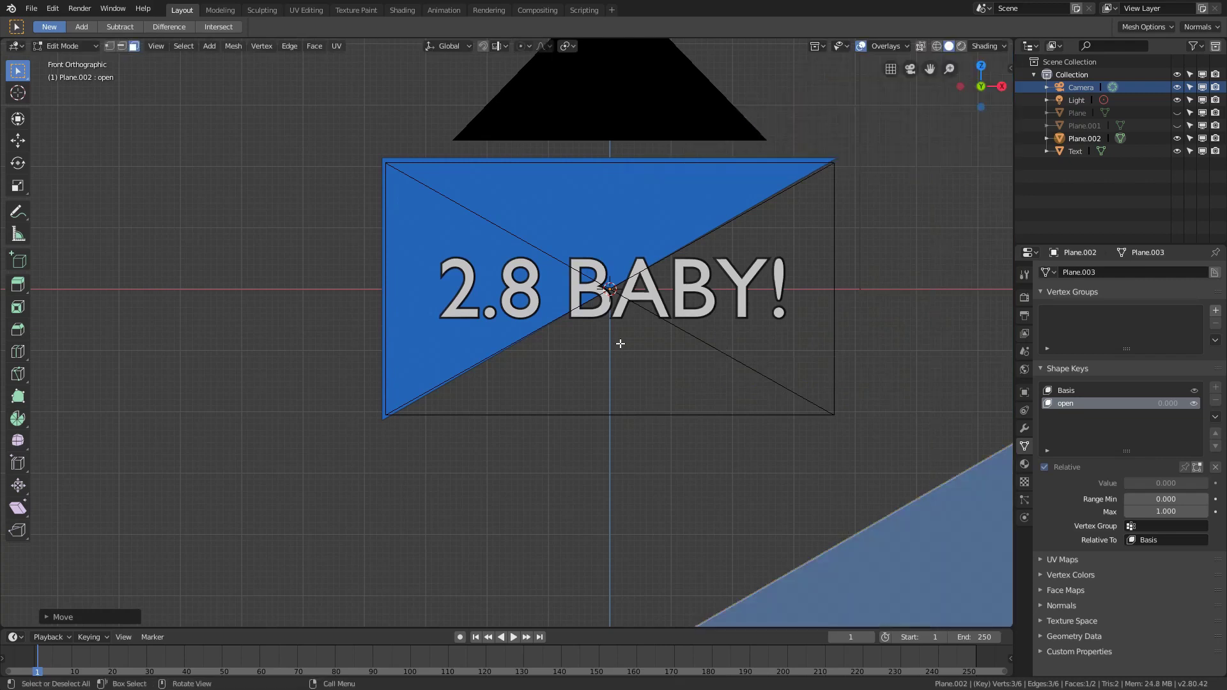
Step: Move the backdrop's upper-left triangular face -4 m along X and 4 m along Z in the "open" shape key
click(587, 236)
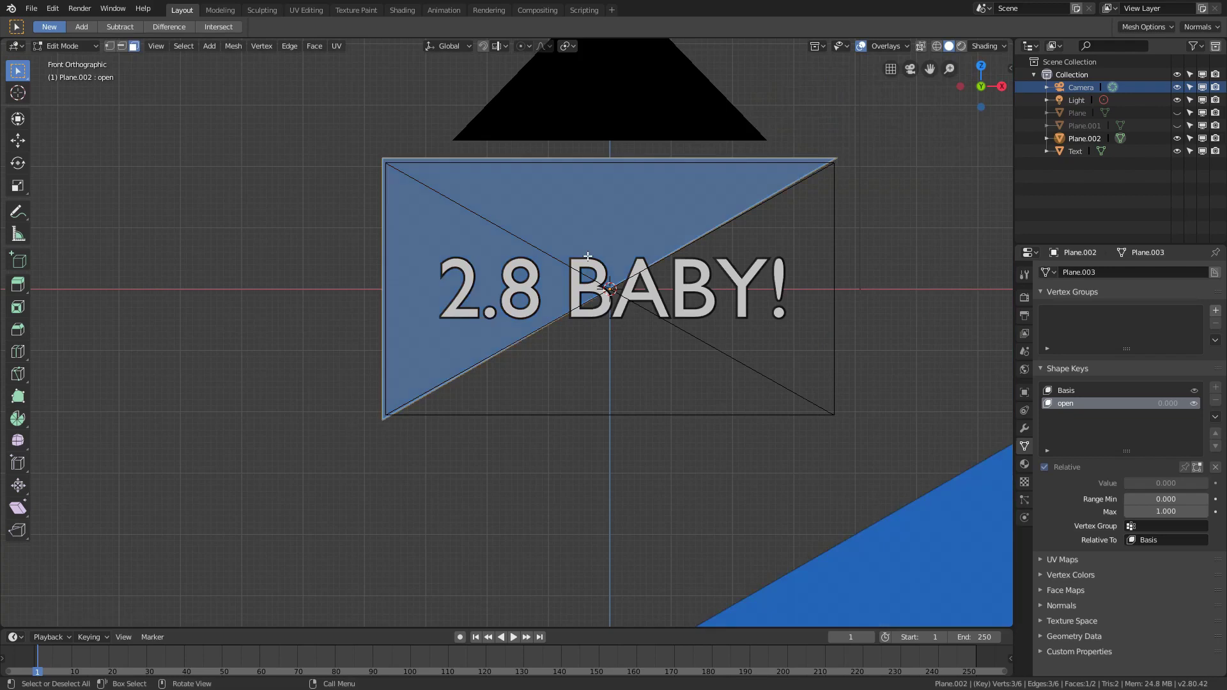
key(g)
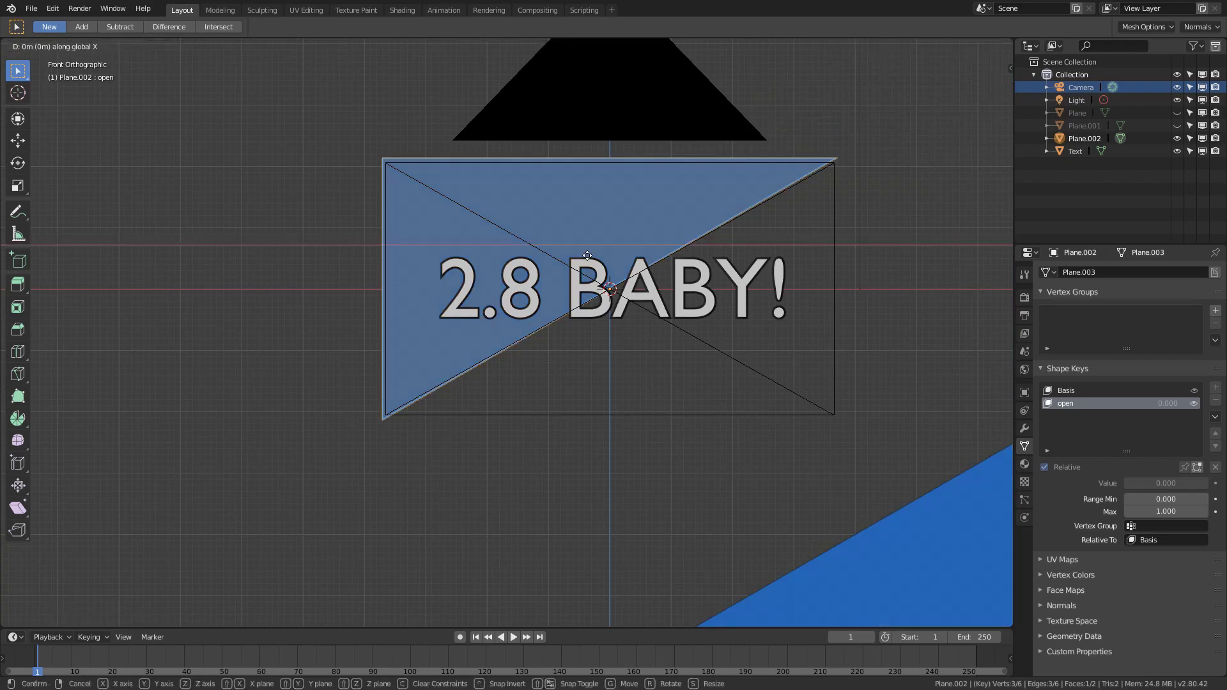
text(-1)
key(Return)
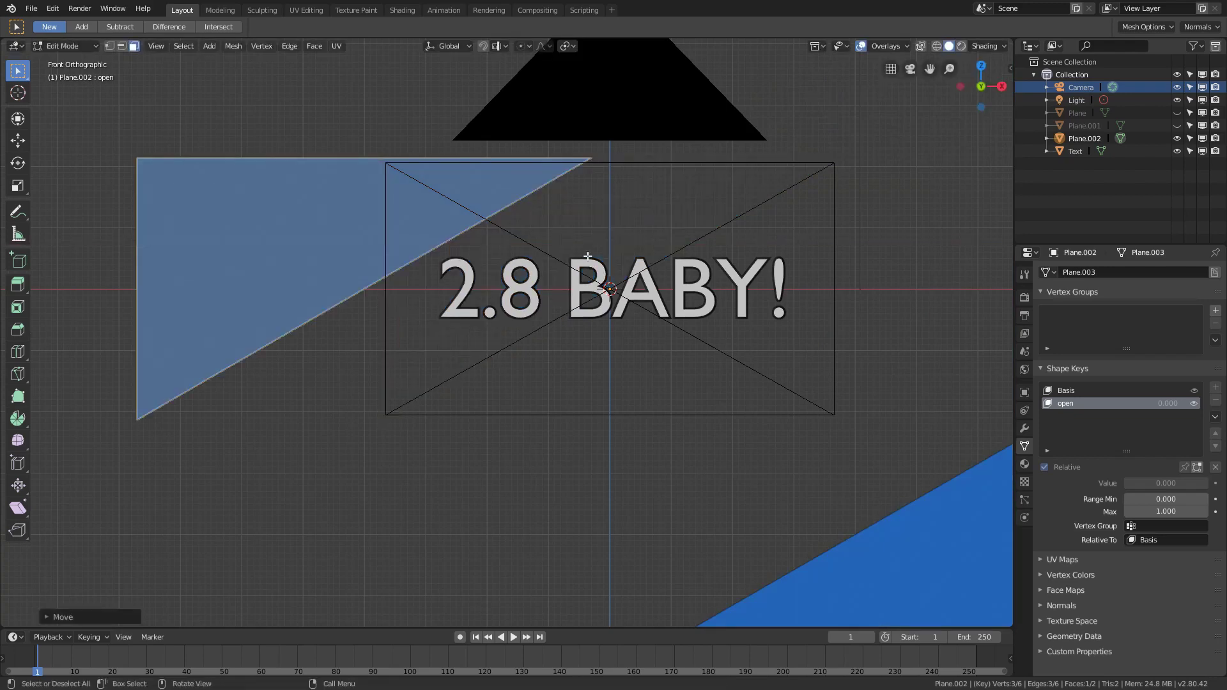
text(gz)
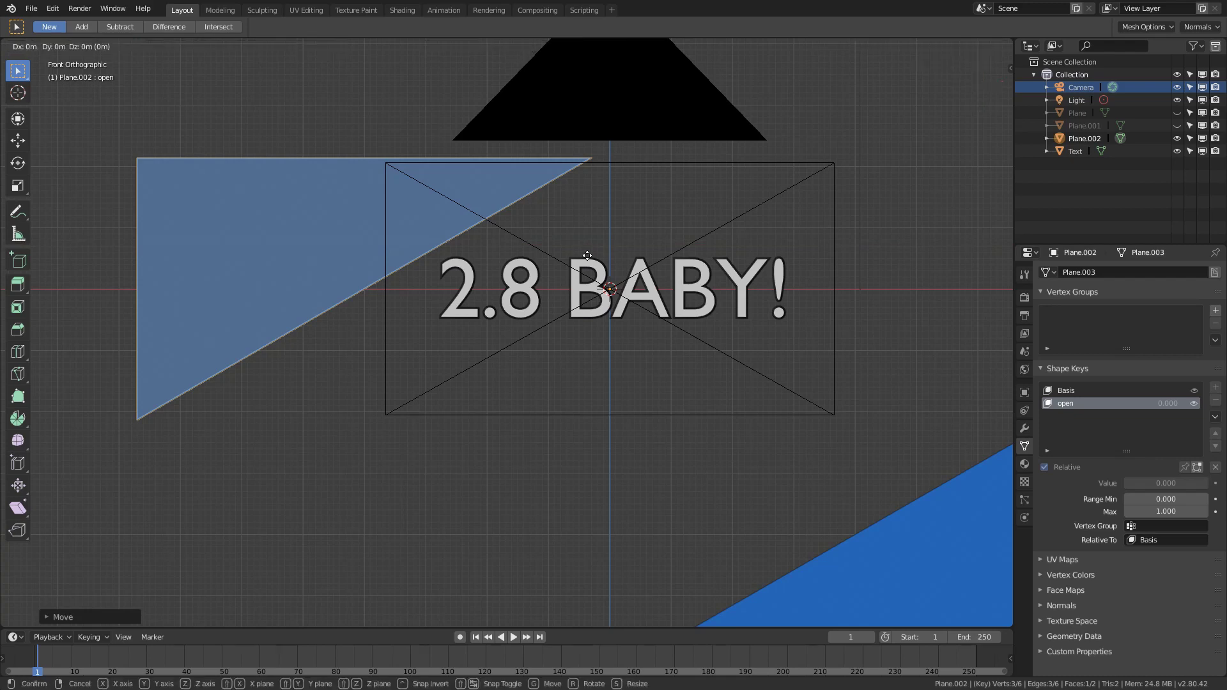
text(1)
key(Return)
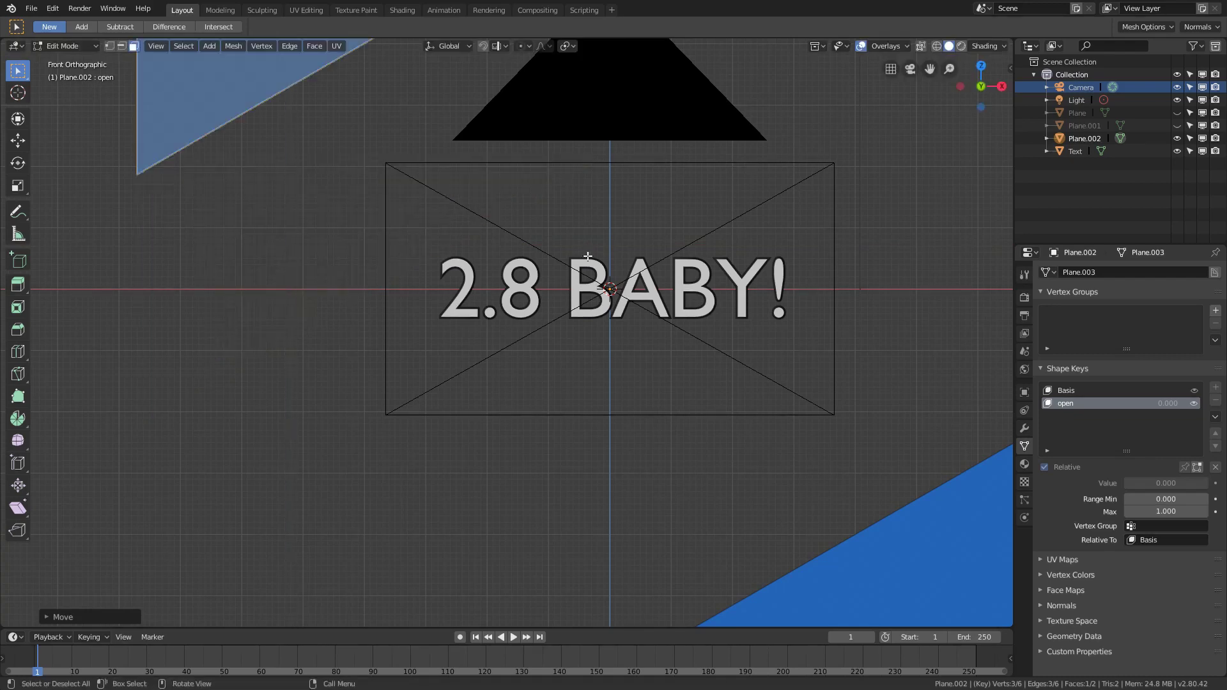
Step: Return to Object Mode and preview the backdrop opening by scrubbing the "open" shape key's value, leaving it at 0
scroll(587, 256, down, 3)
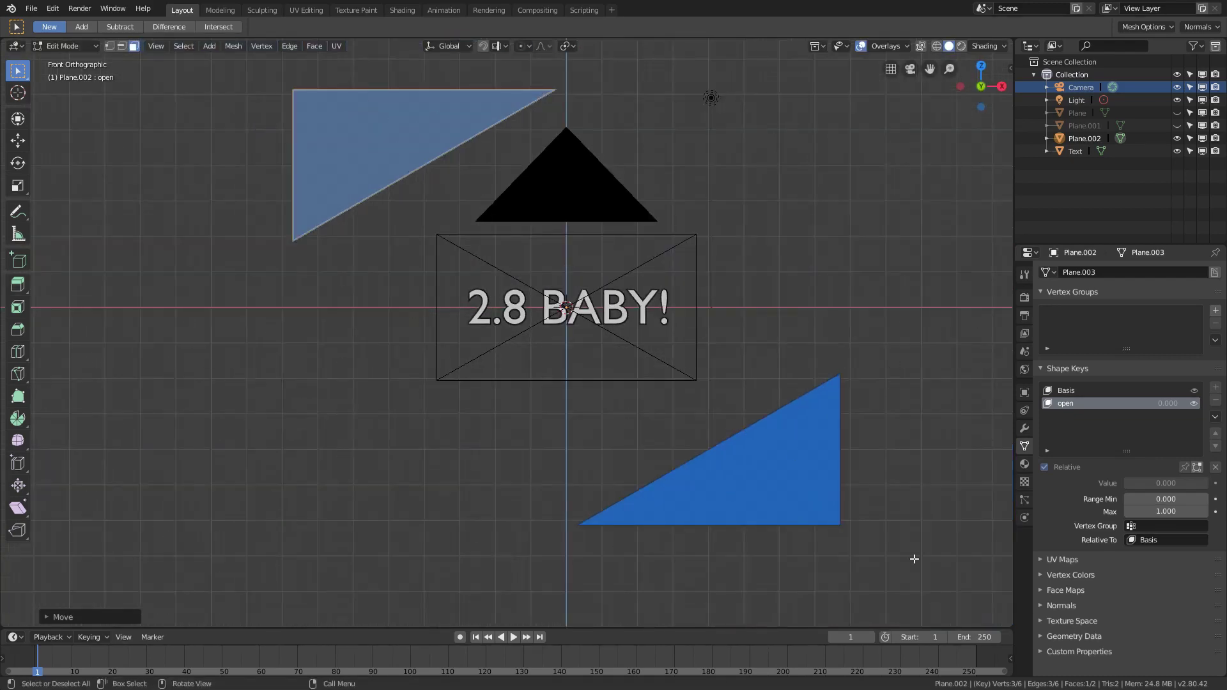
key(Tab)
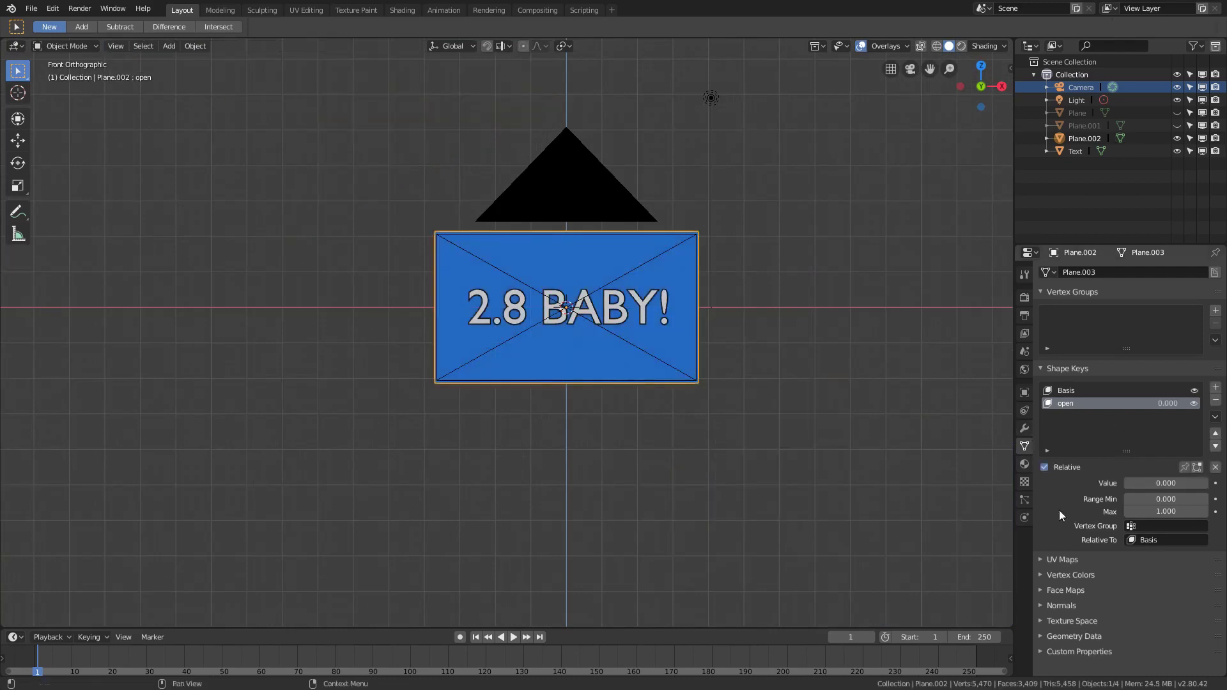
mouse_move(1147, 483)
mouse_down()
mouse_move(1224, 483)
mouse_move(1147, 483)
mouse_up()
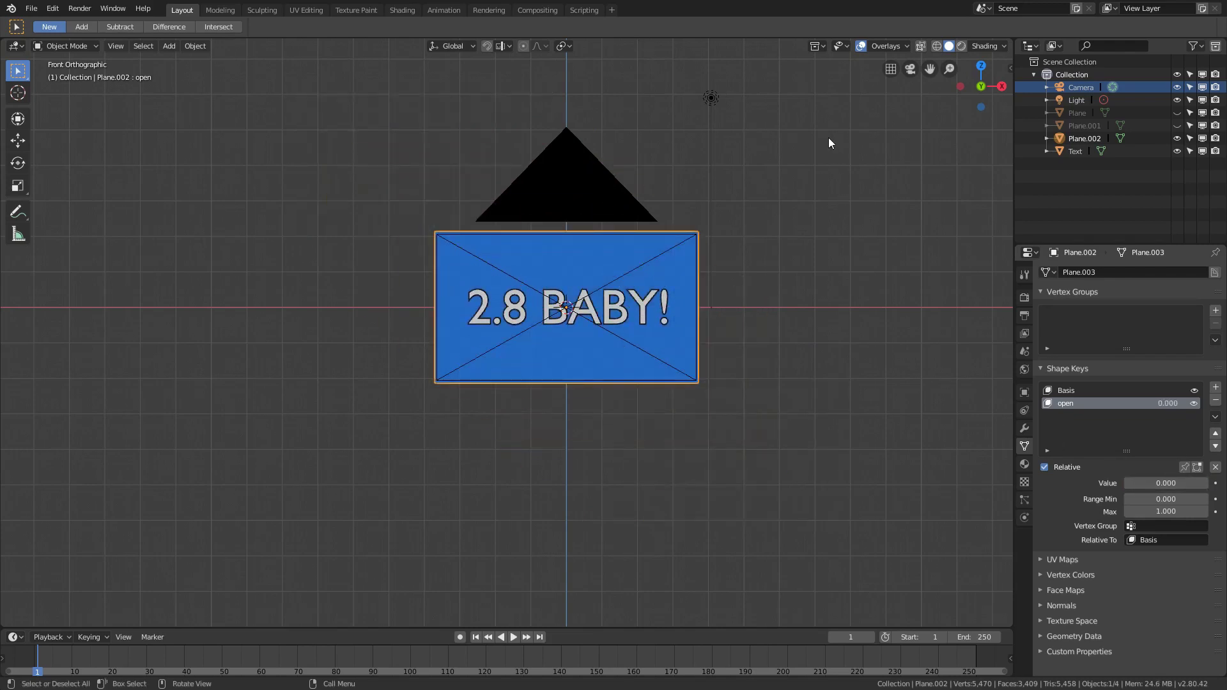
Step: Unhide the blue strip Plane.001 and the white planes object Plane
scroll(830, 230, up, 6)
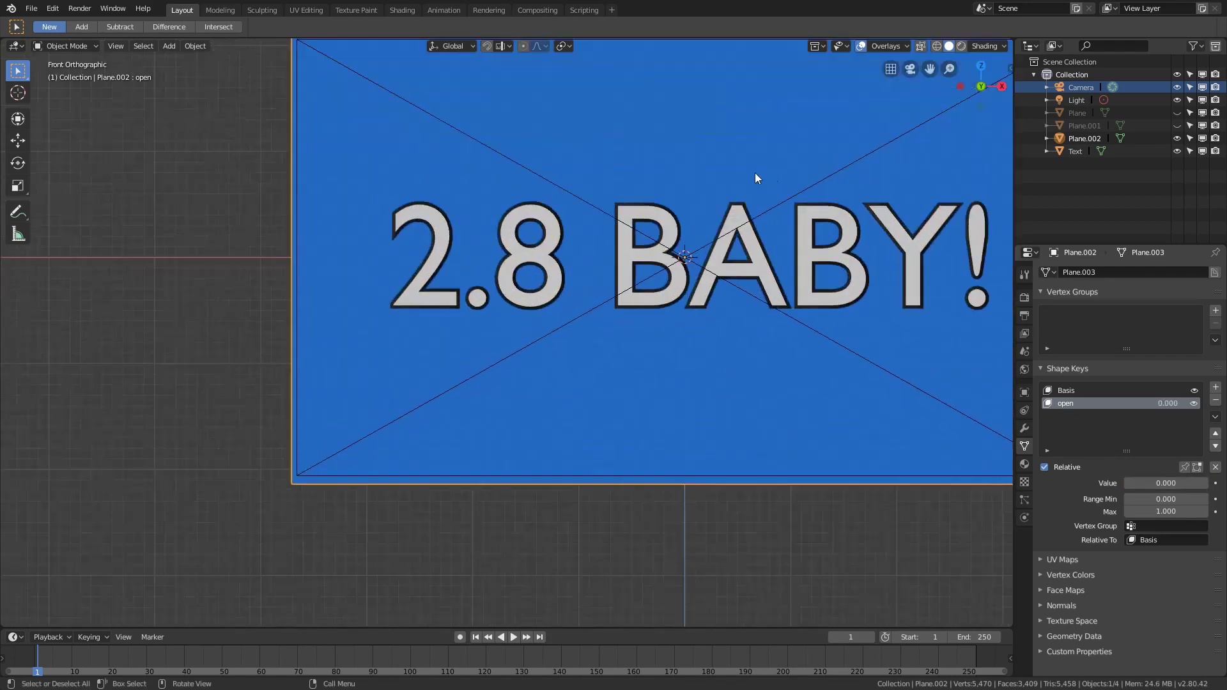
scroll(756, 174, down, 2)
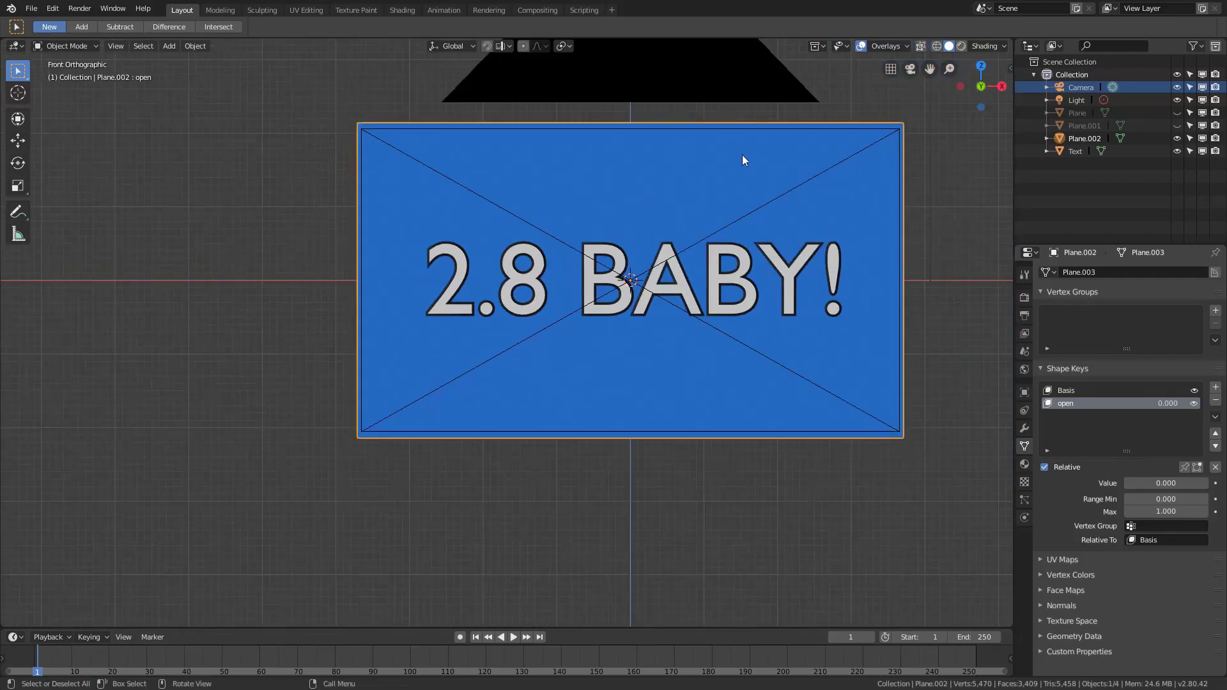
shift+middle_drag(726, 189, 776, 211)
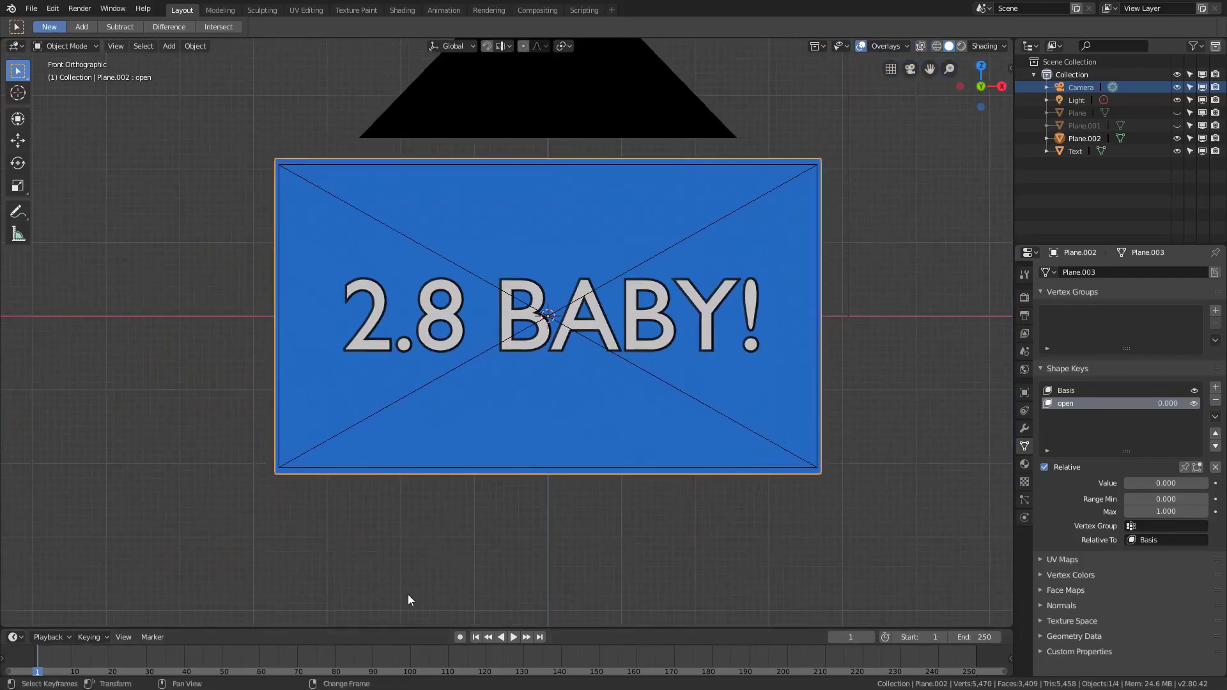
click(1176, 125)
click(1176, 113)
scroll(674, 139, down, 4)
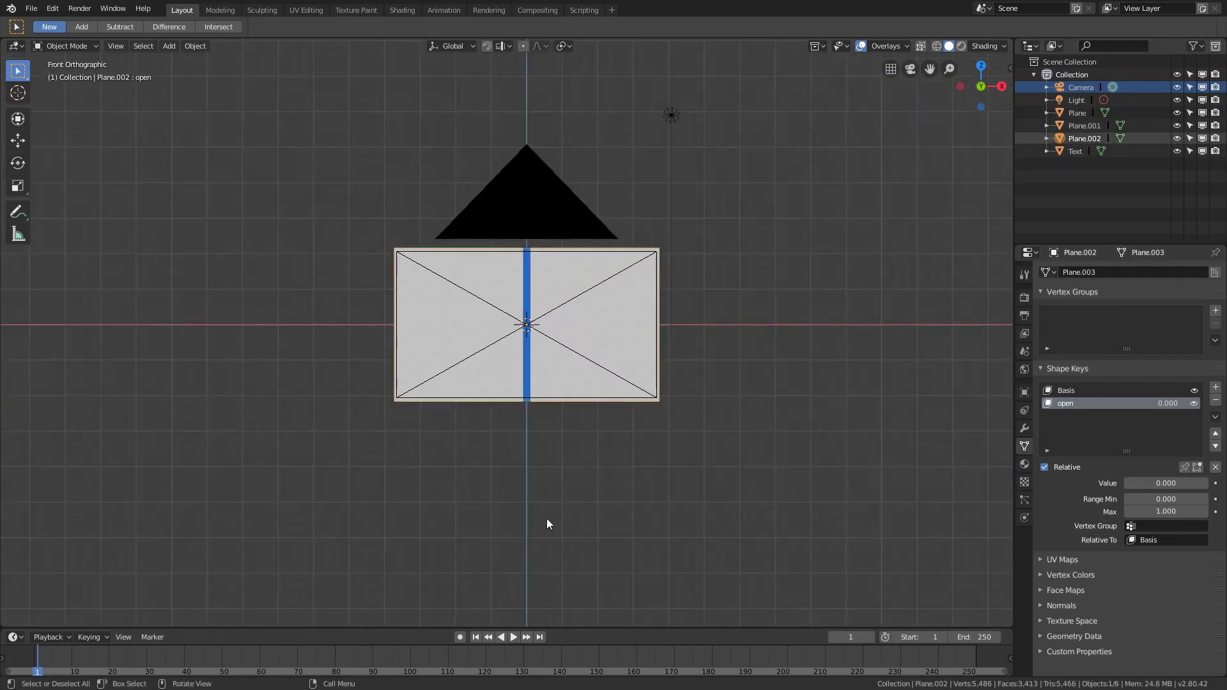
Step: Move the blue strip about 5 m down along Z so it sits below the white planes
click(528, 276)
click(525, 282)
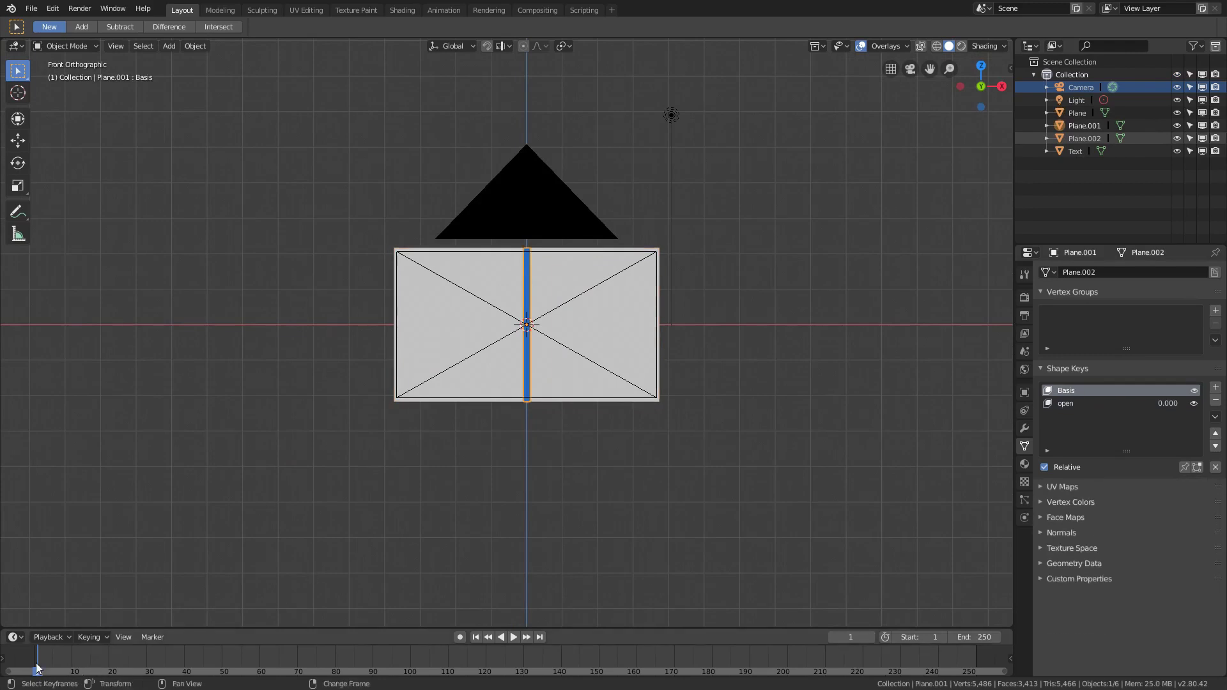
key(g)
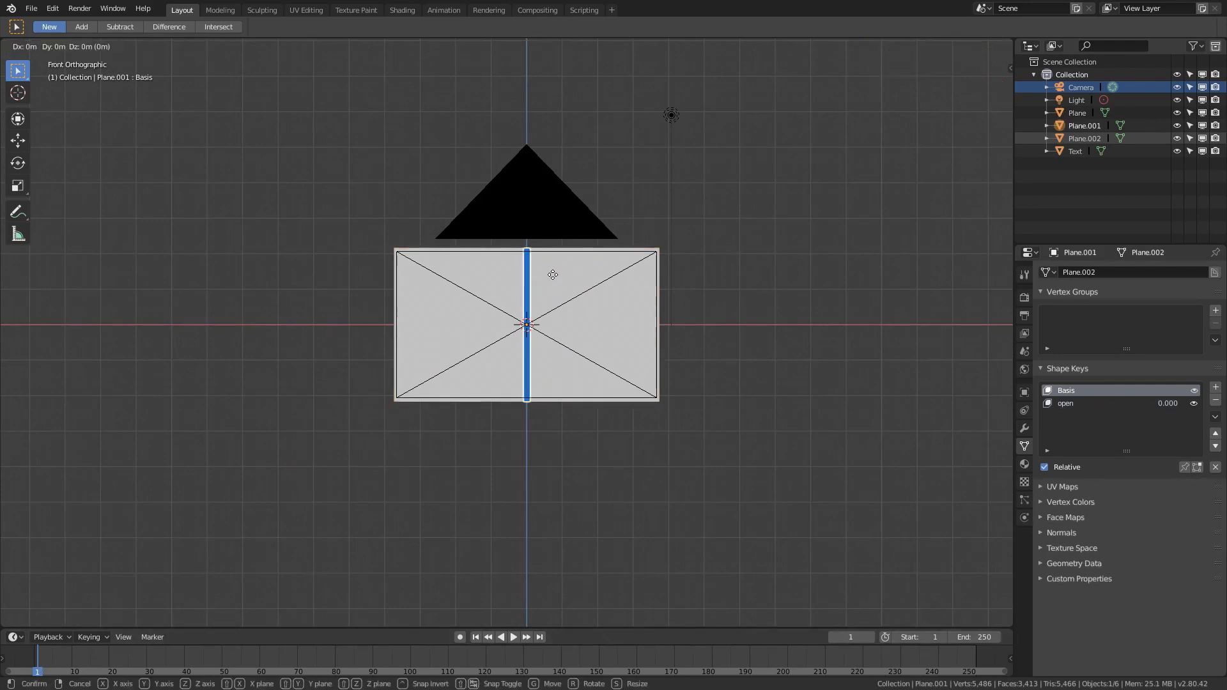
key(z)
click(696, 473)
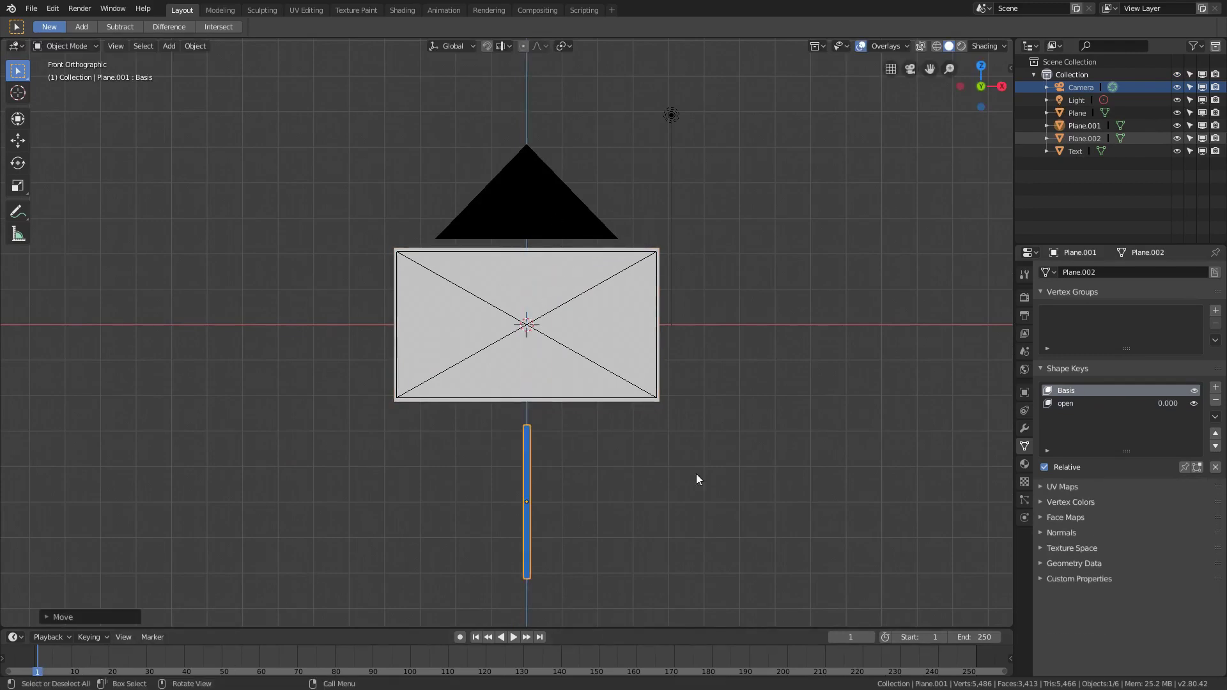
Step: Insert a Location keyframe for the blue strip at frame 1 and advance to frame 10
key(i)
click(743, 455)
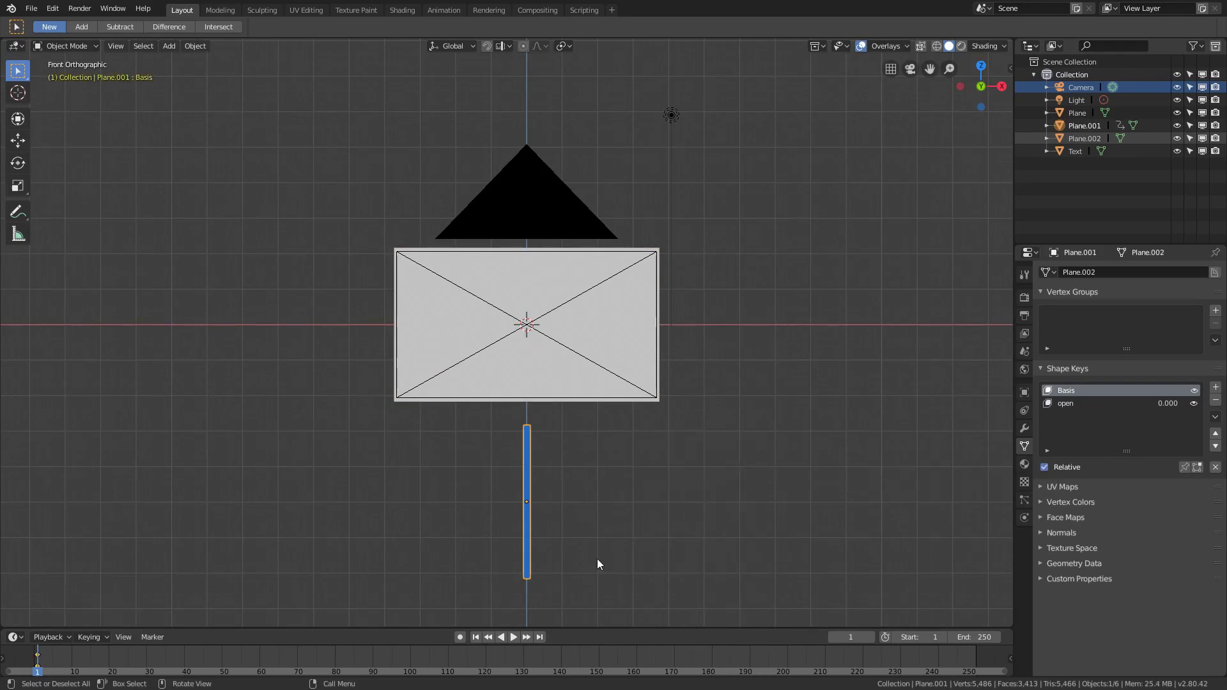
click(70, 657)
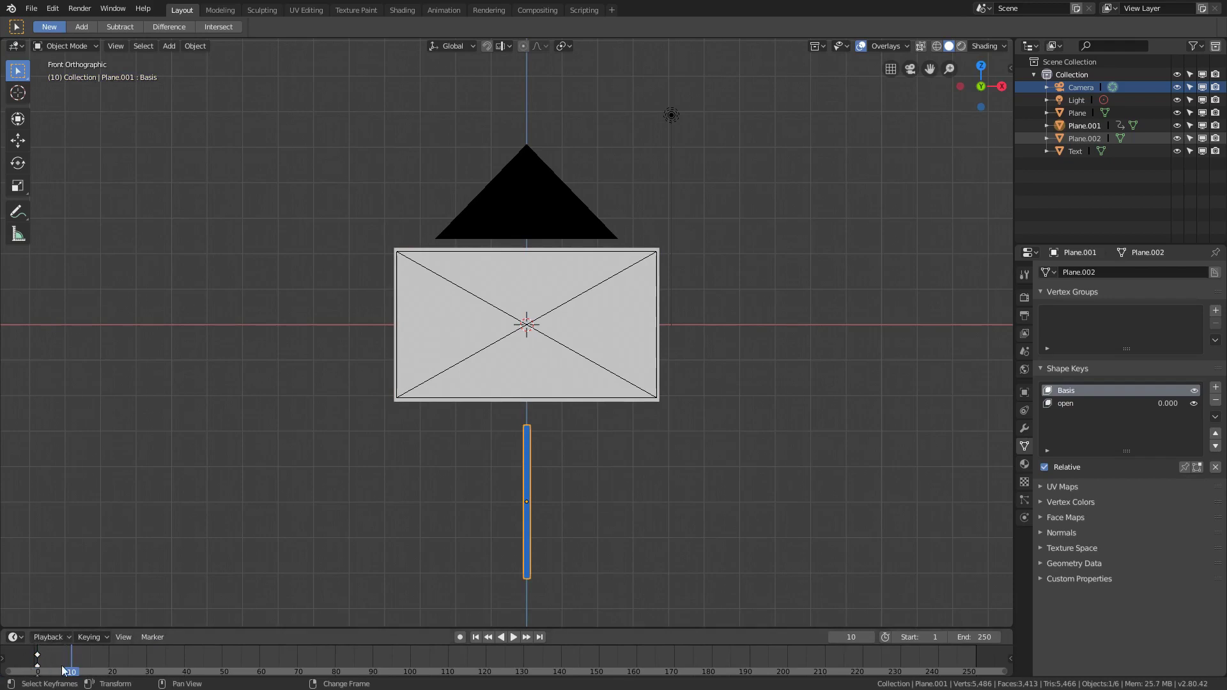
key(g)
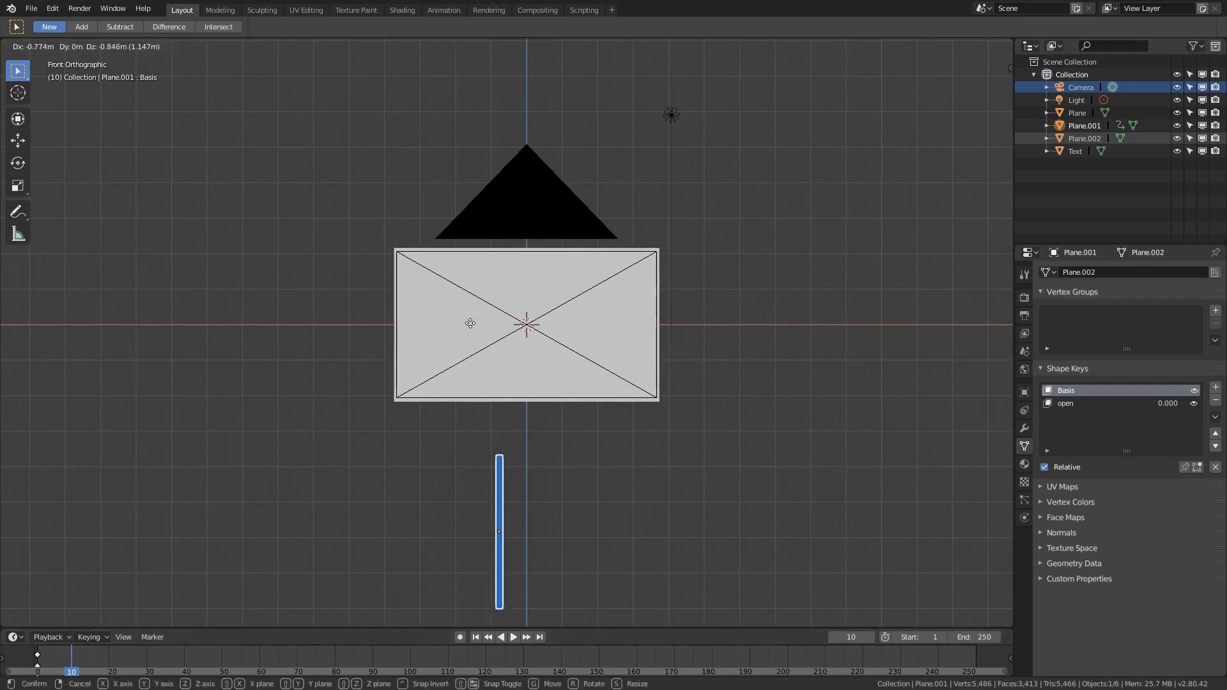
key(z)
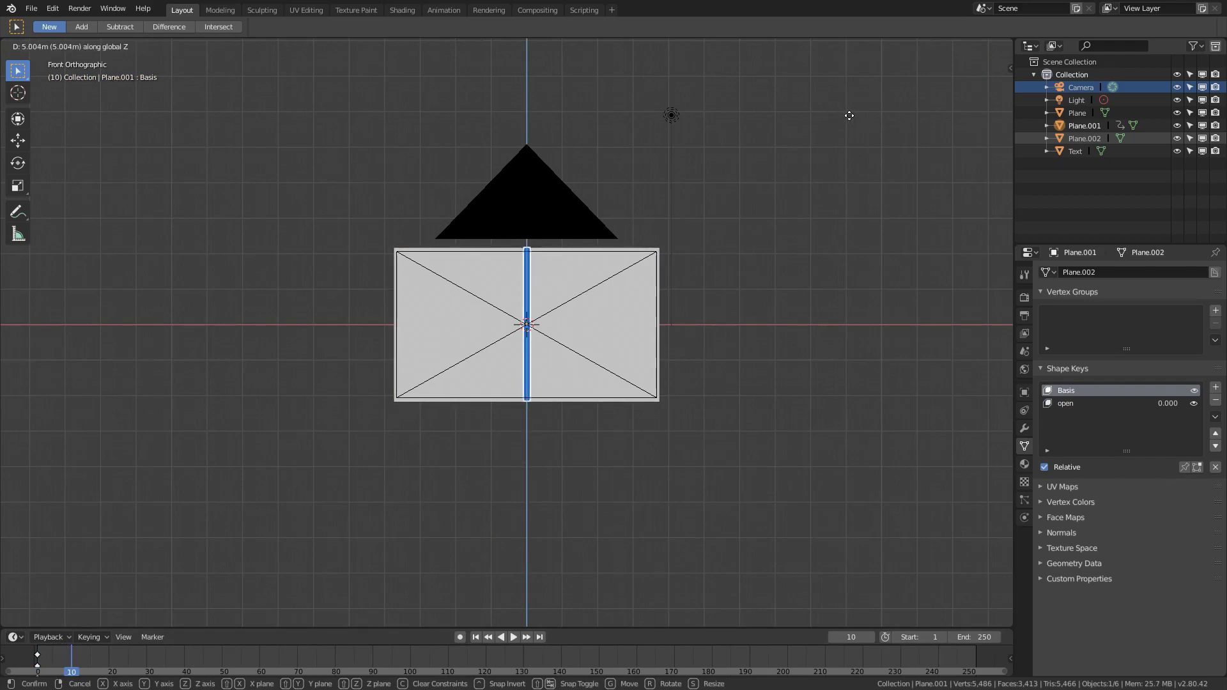
click(734, 204)
Step: Move the blue strip up along Z to span the white planes' full height and insert a Location keyframe at frame 10
scroll(652, 215, up, 5)
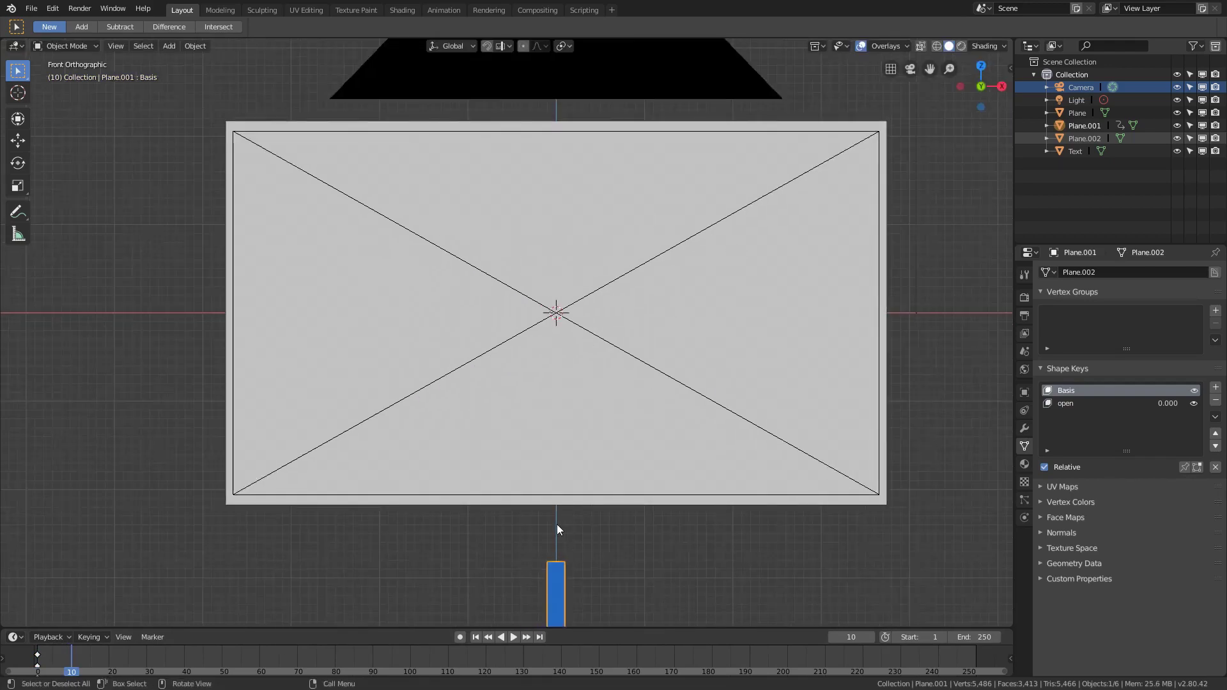
key(g)
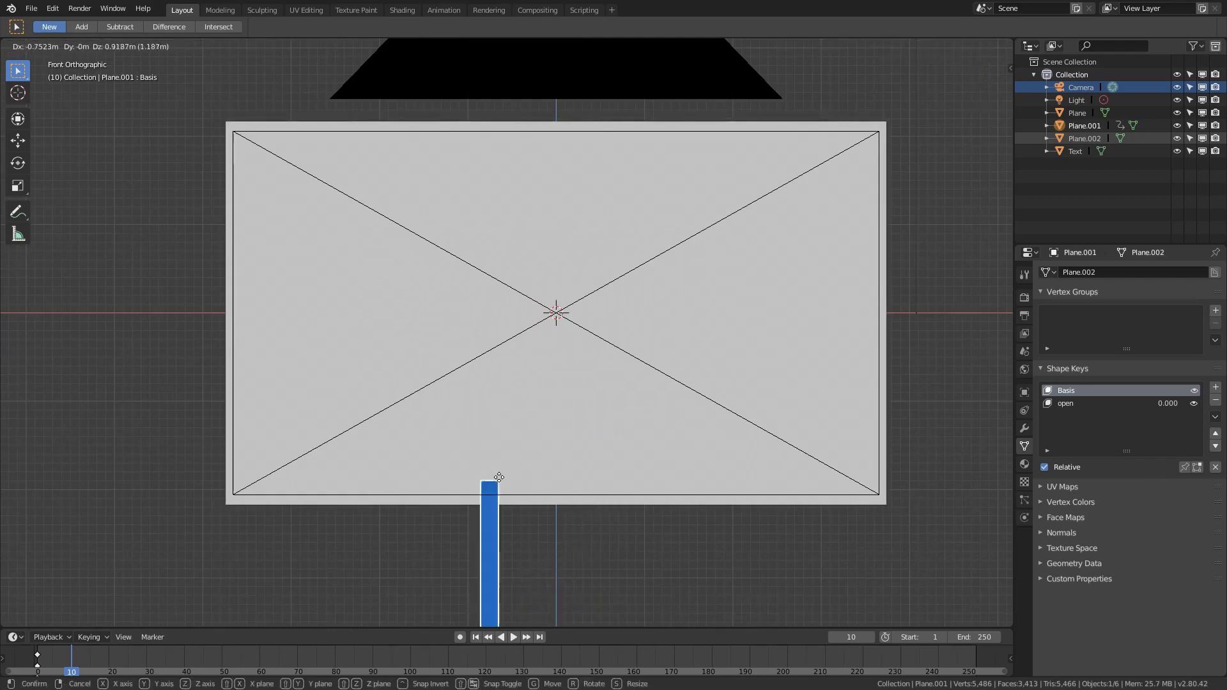
key(z)
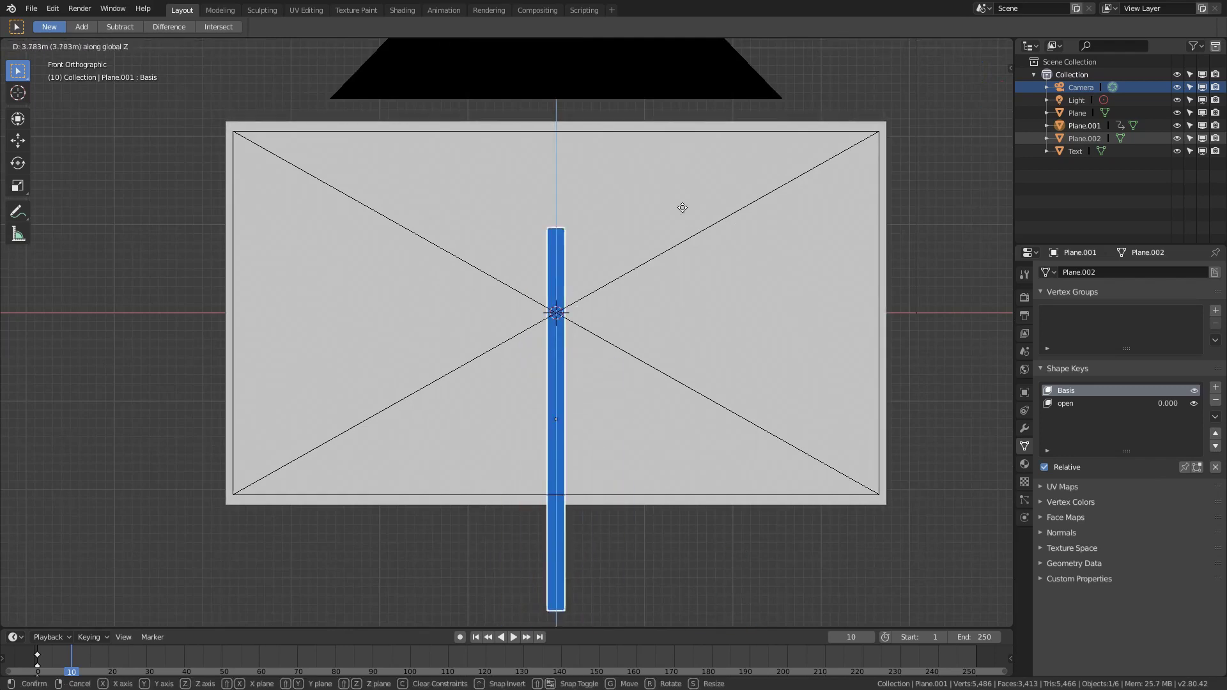
click(774, 118)
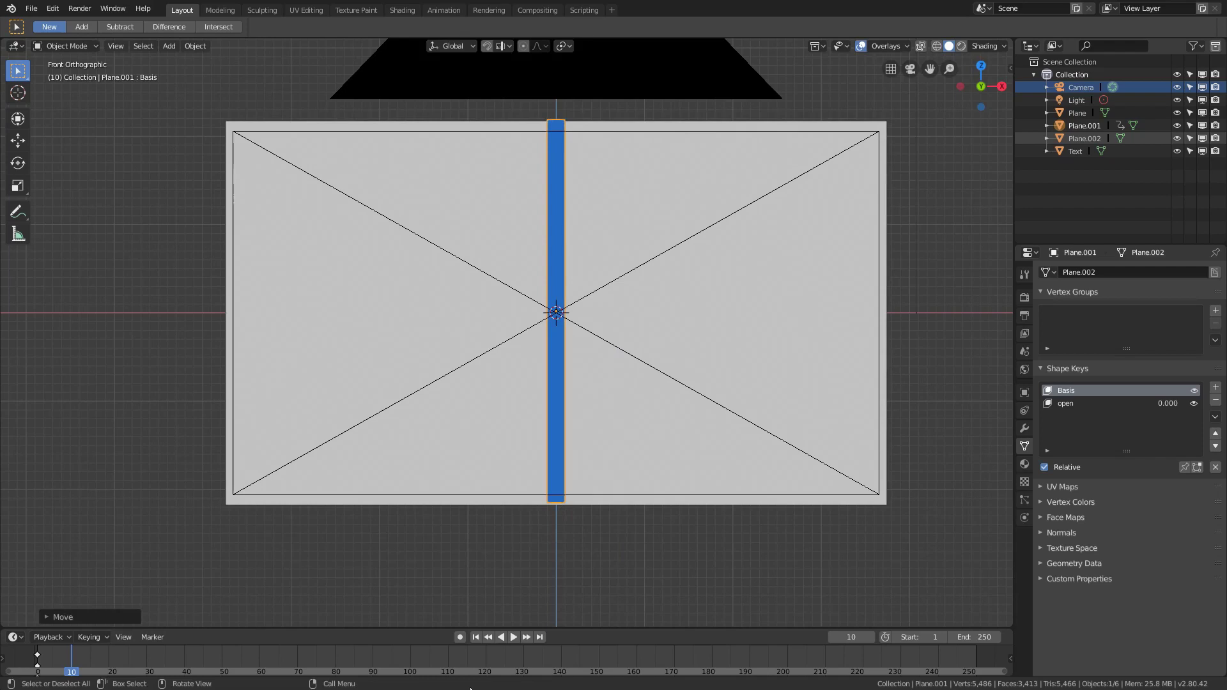
key(i)
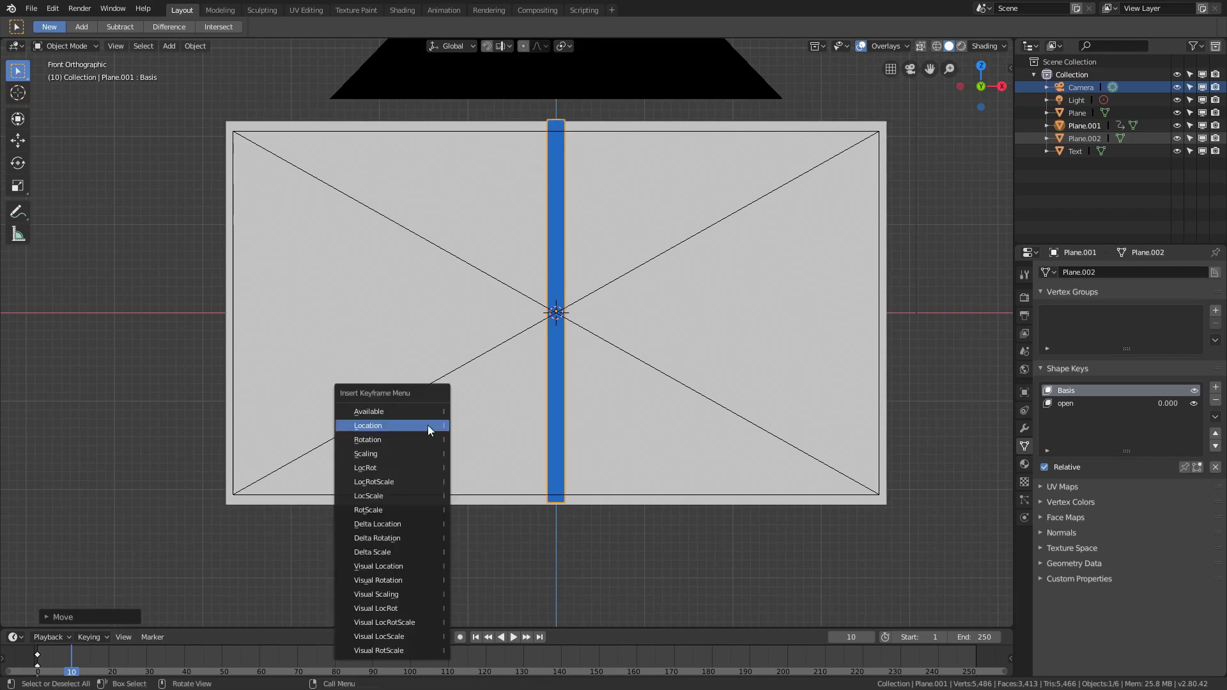
click(428, 425)
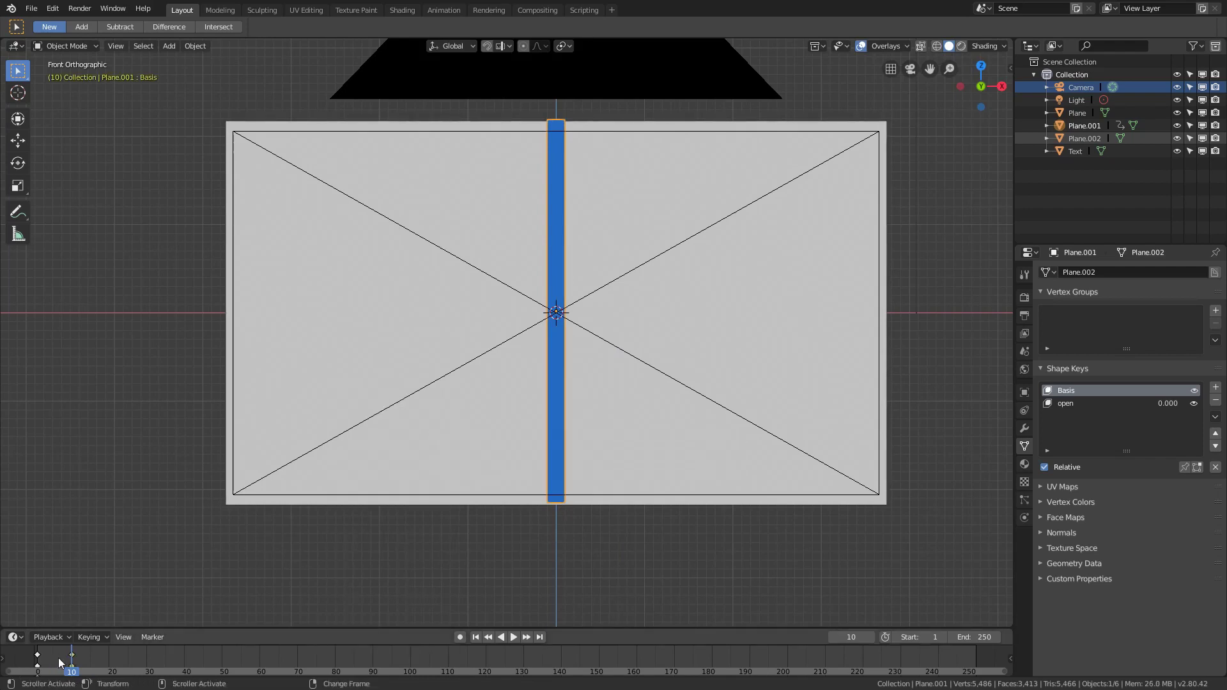
Step: Scrub and play back the blue strip's upward slide between frames 1 and 10
drag(59, 665, 13, 679)
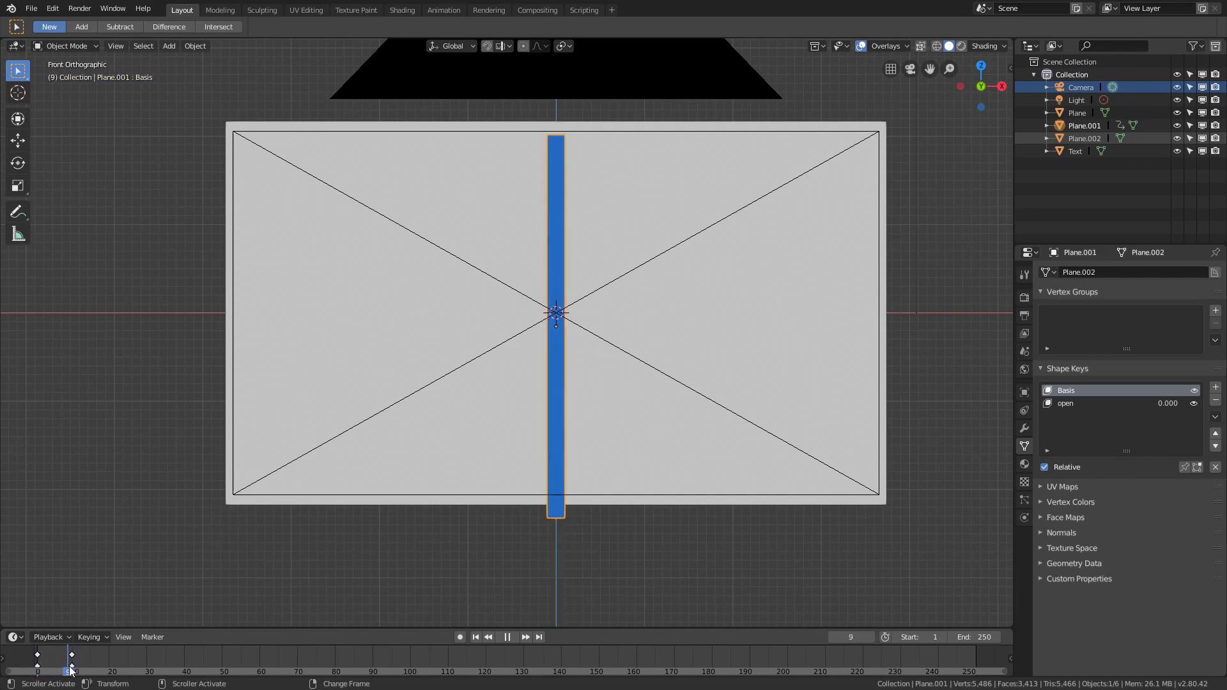
key(space)
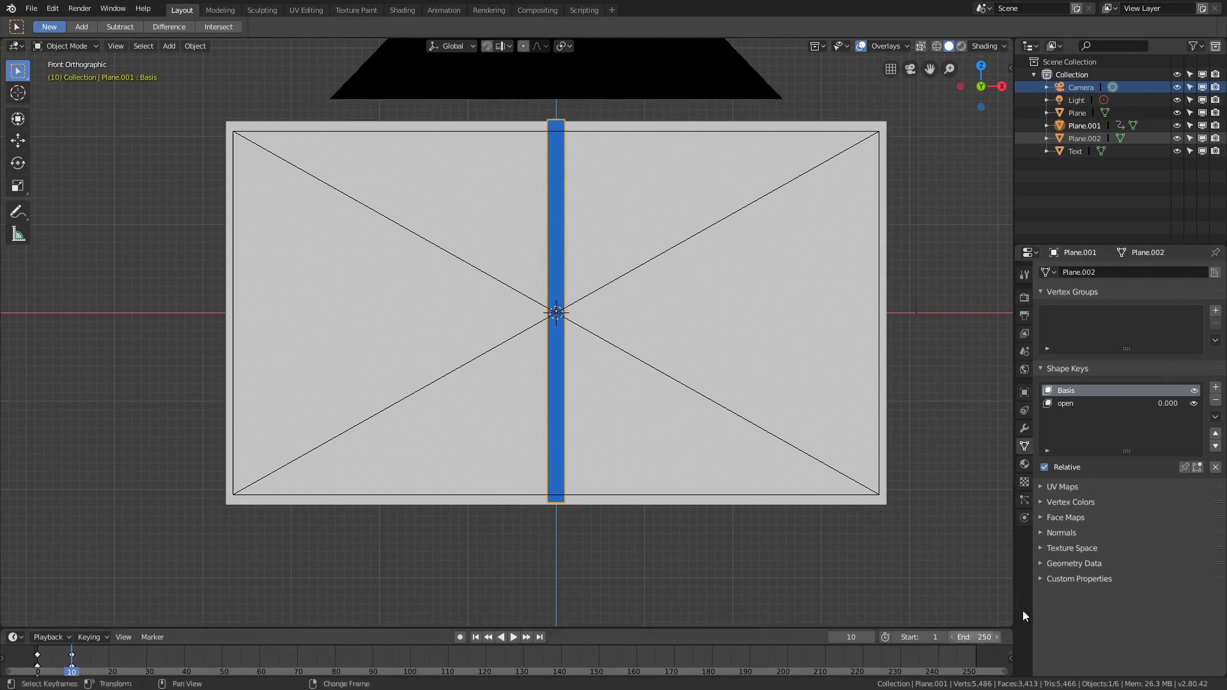
Step: Select the blue strip's "open" shape key and keyframe its value at 0 on frames 20 and 10
click(110, 660)
click(1060, 405)
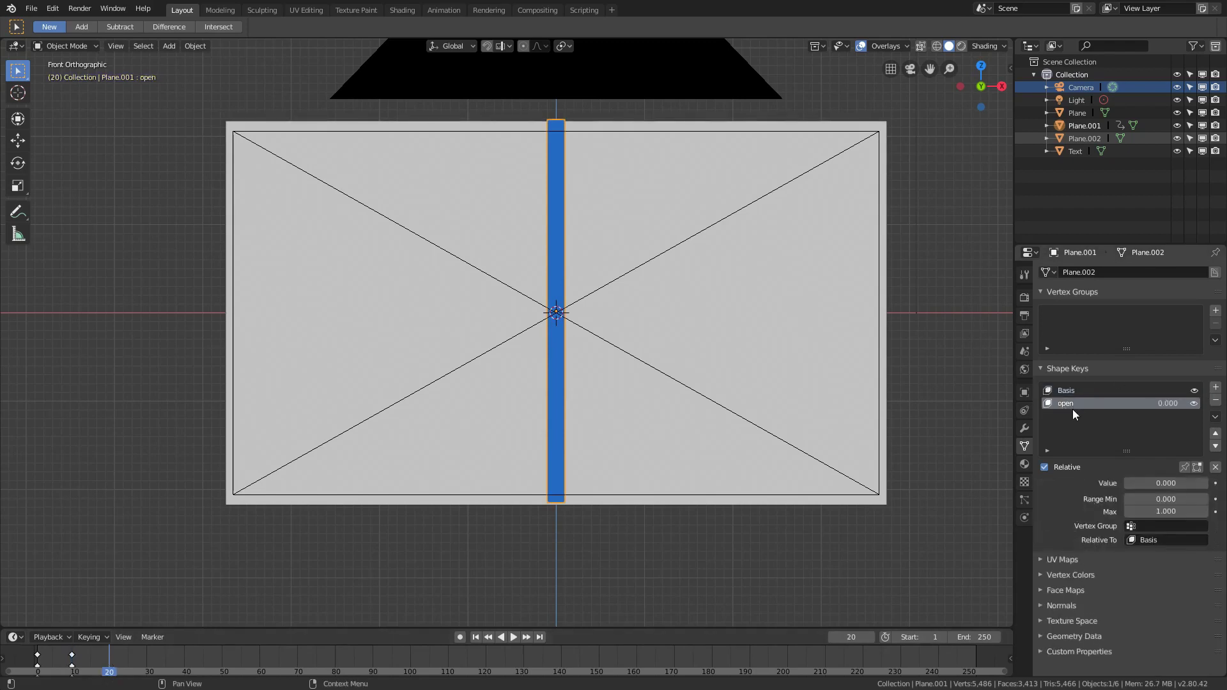
right_click(1160, 480)
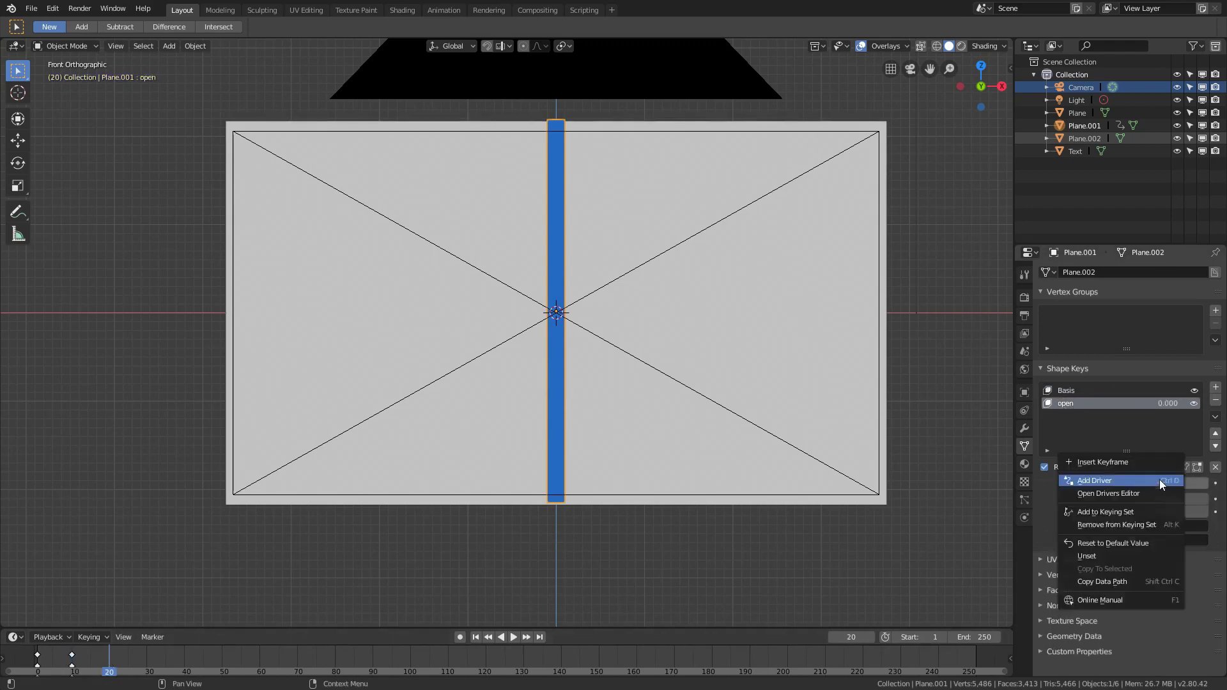
click(1106, 461)
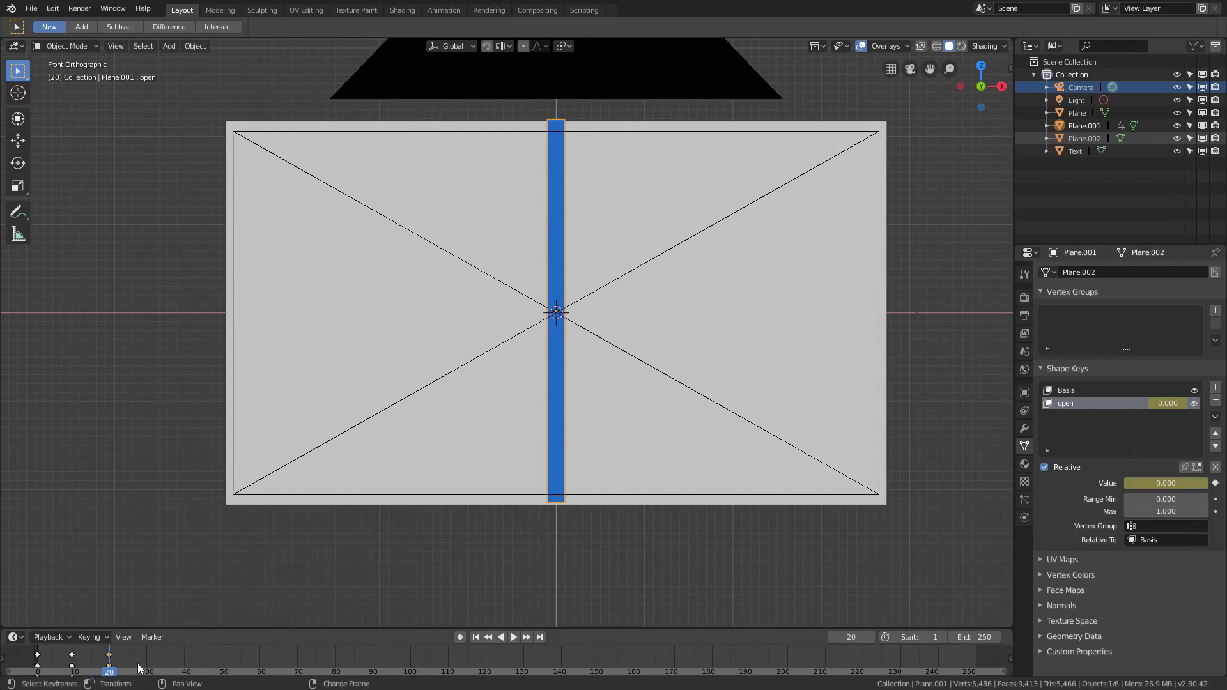
right_drag(140, 662, 71, 668)
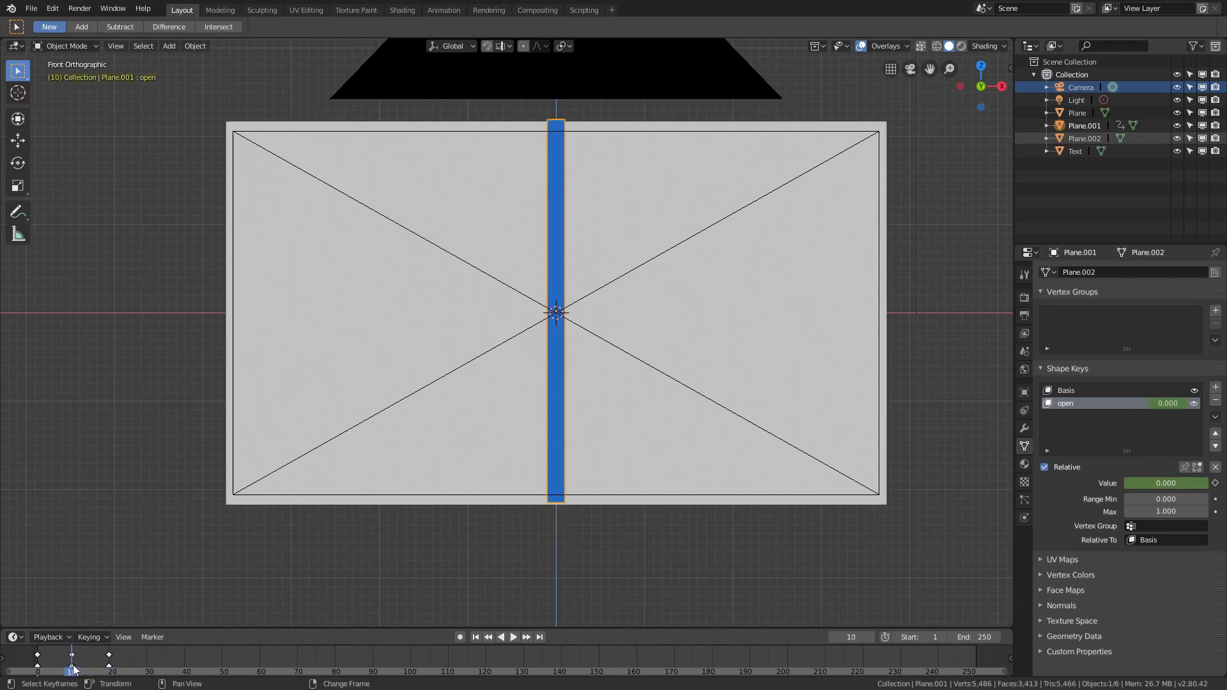
right_click(1168, 485)
click(1165, 485)
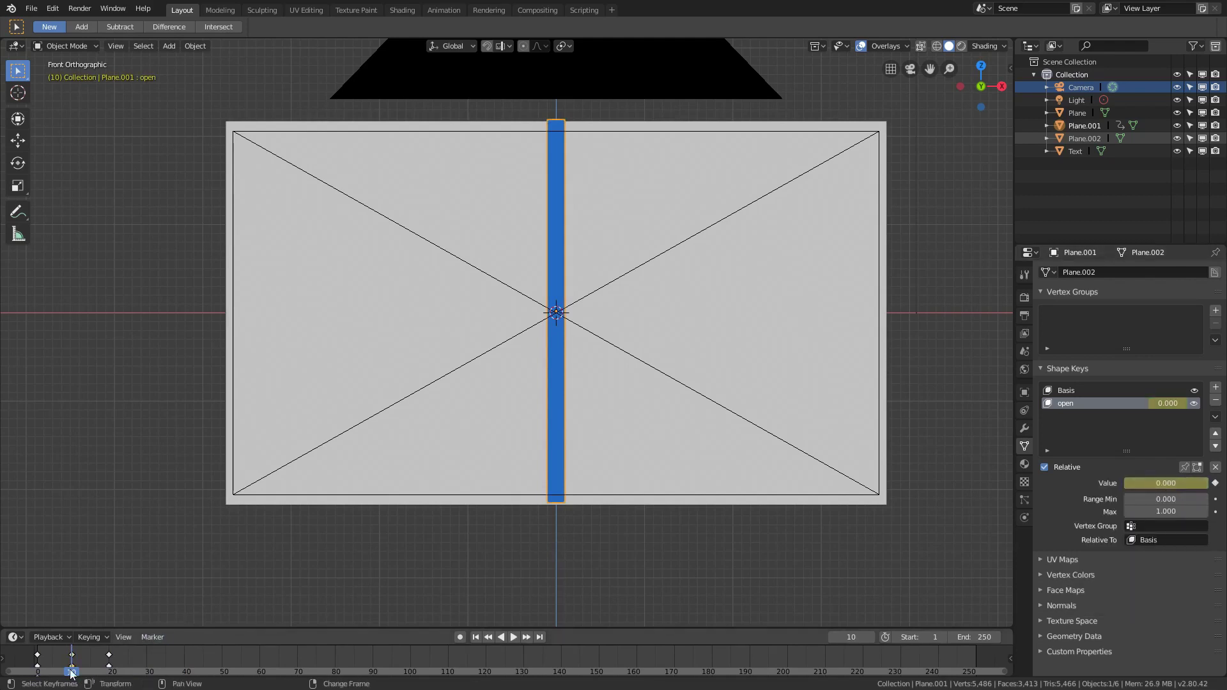
Step: Set the blue strip's "open" shape key value to 1 at frame 20 and insert a keyframe for it
key(space)
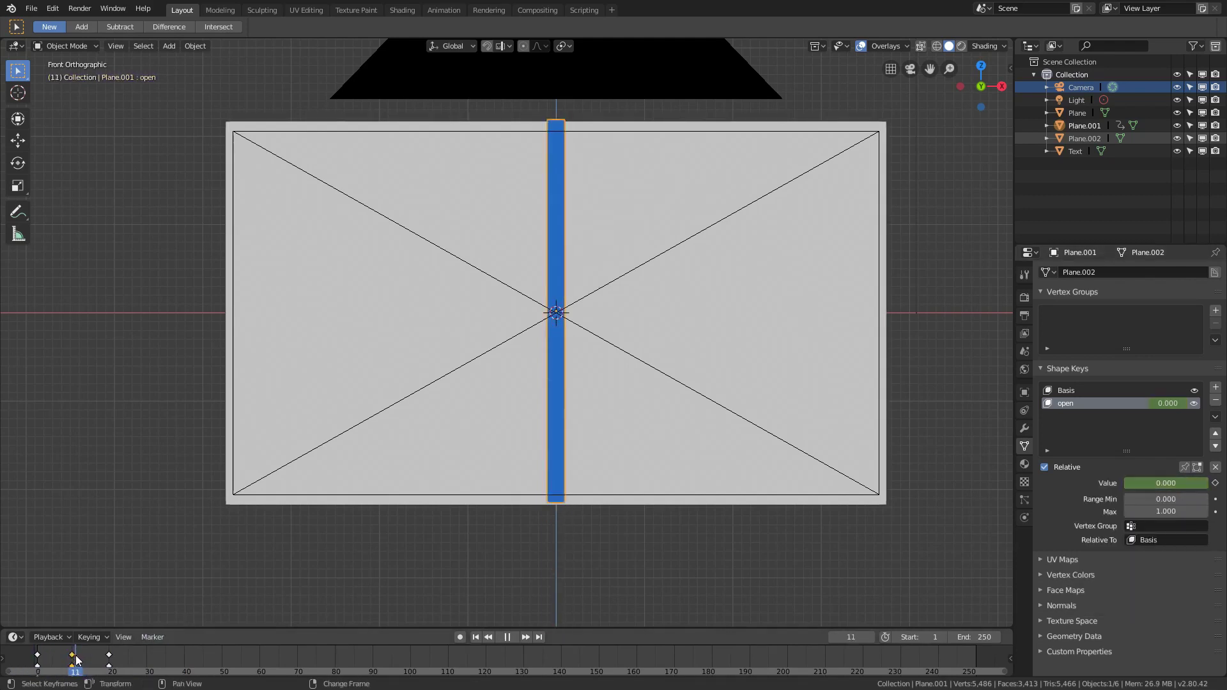
right_drag(80, 662, 109, 668)
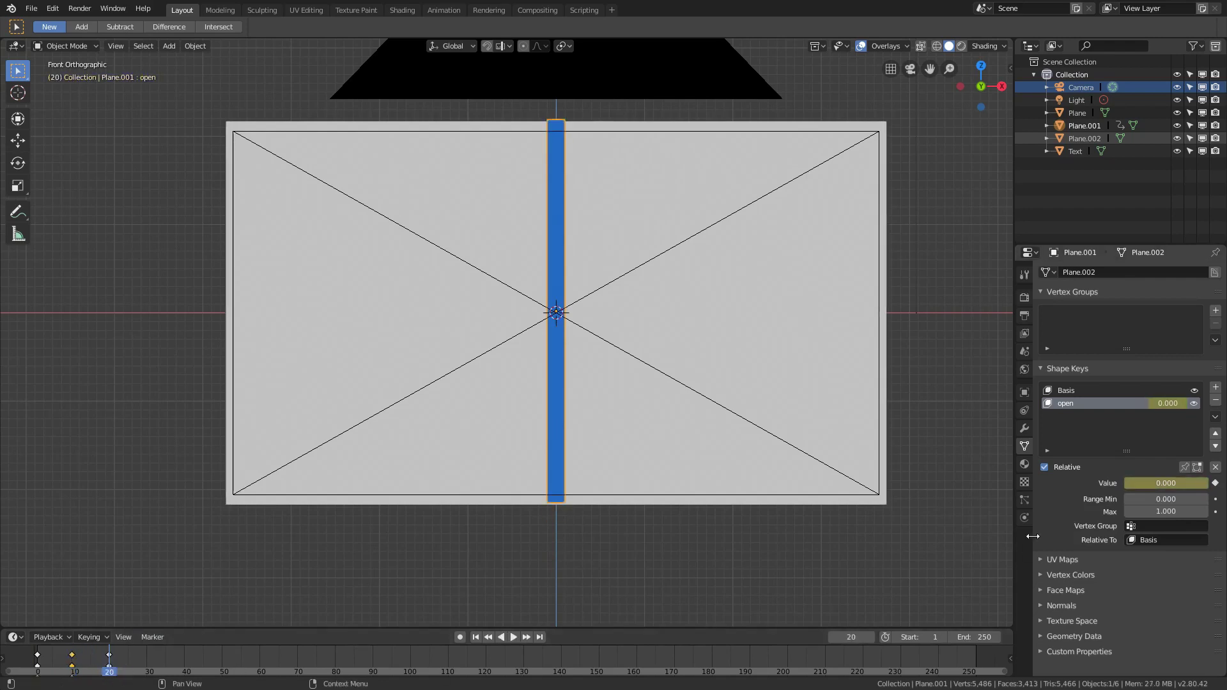
click(1123, 481)
text(1)
key(Return)
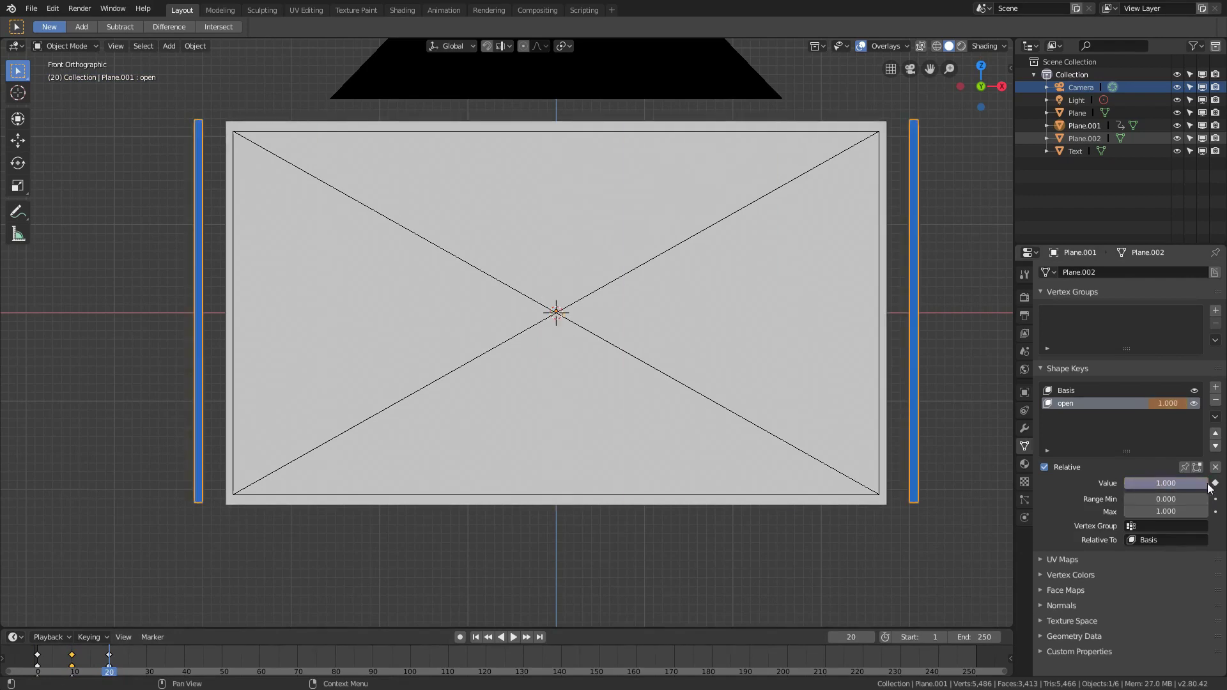
key(i)
right_click(1177, 484)
click(1177, 484)
right_click(1163, 469)
click(1163, 471)
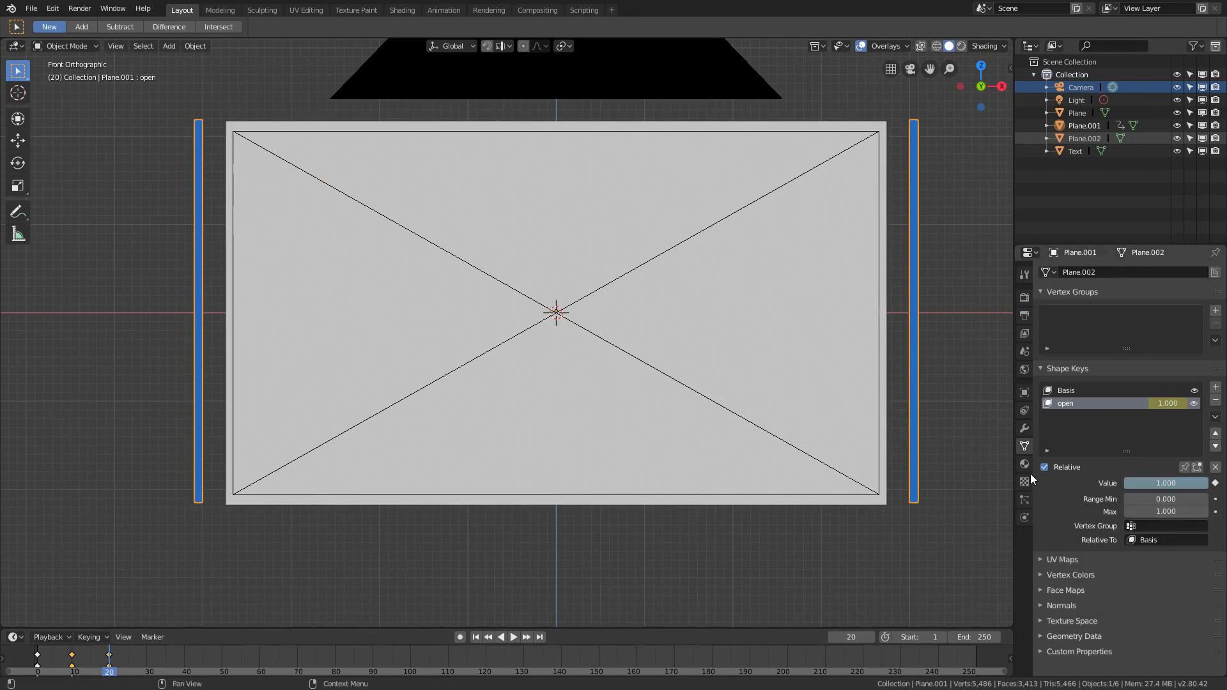
Step: Scrub and play back the blue strip's rise and split over the first 20 frames
click(83, 651)
key(space)
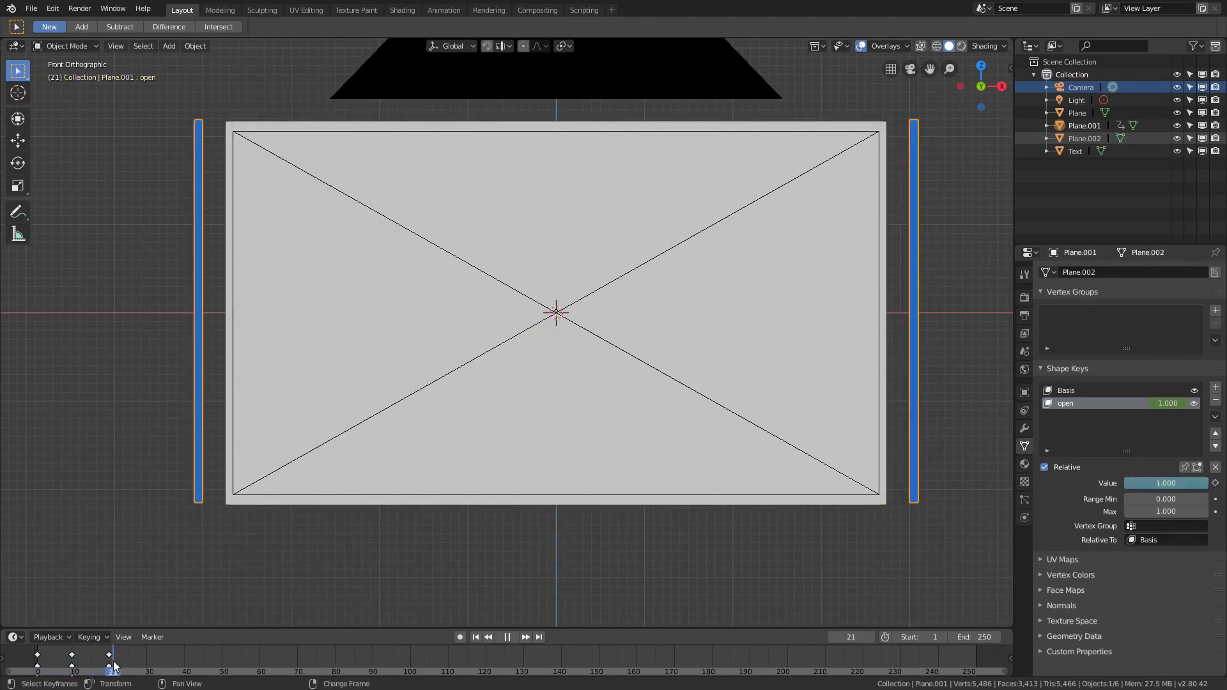
key(Escape)
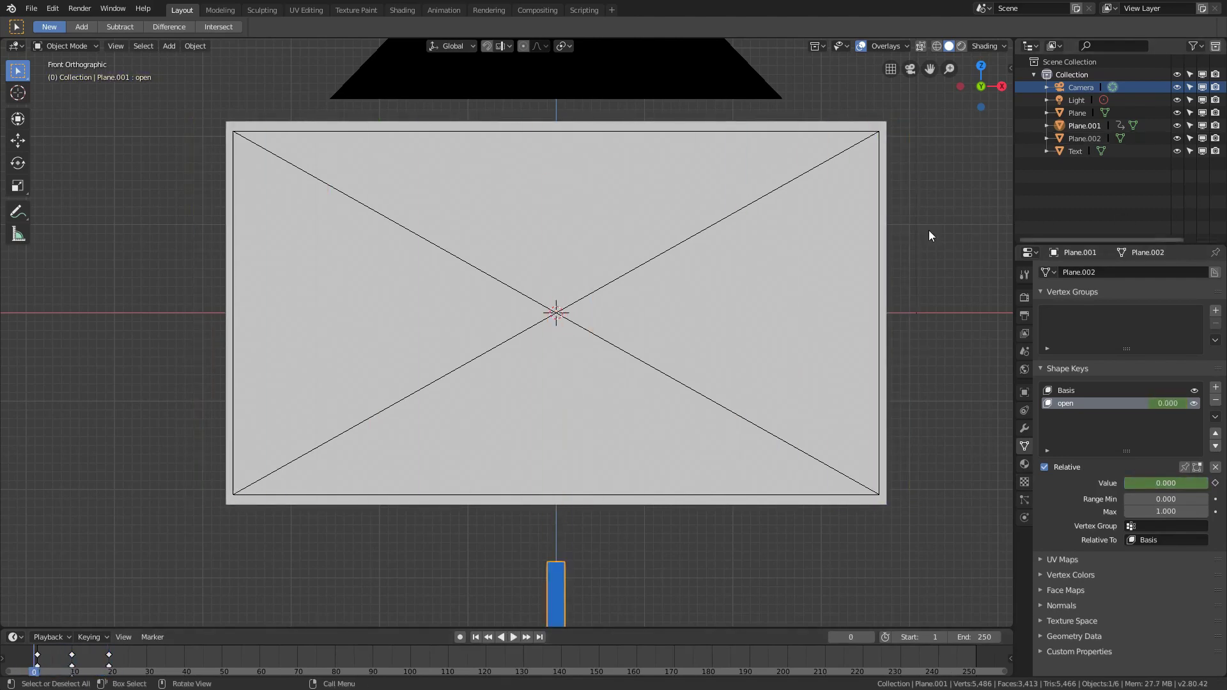
Step: Select the white planes and keyframe their "open" shape key value at 0 on frame 10
right_click(789, 247)
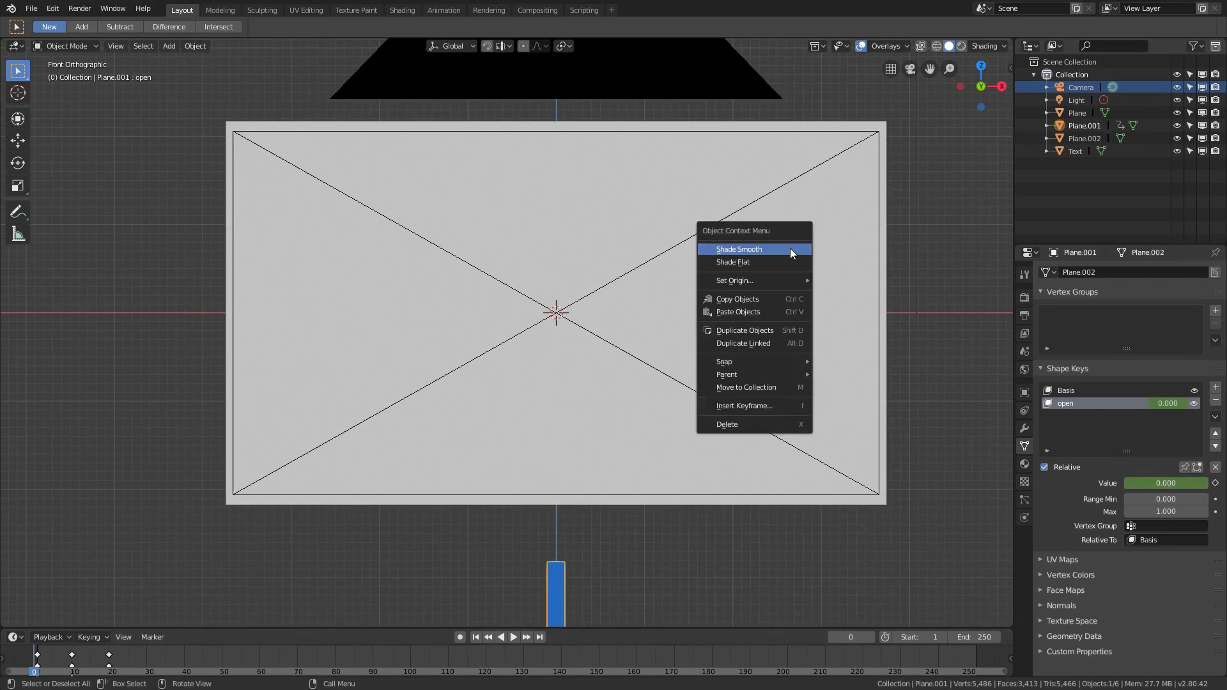
click(880, 134)
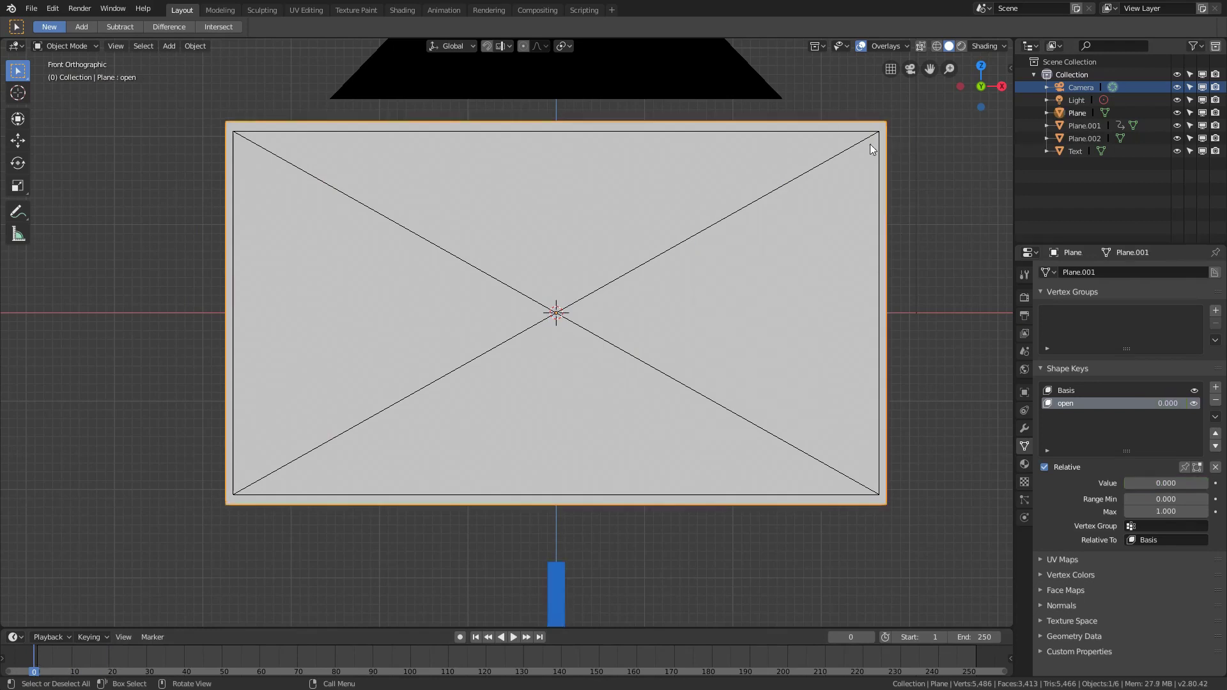
click(74, 651)
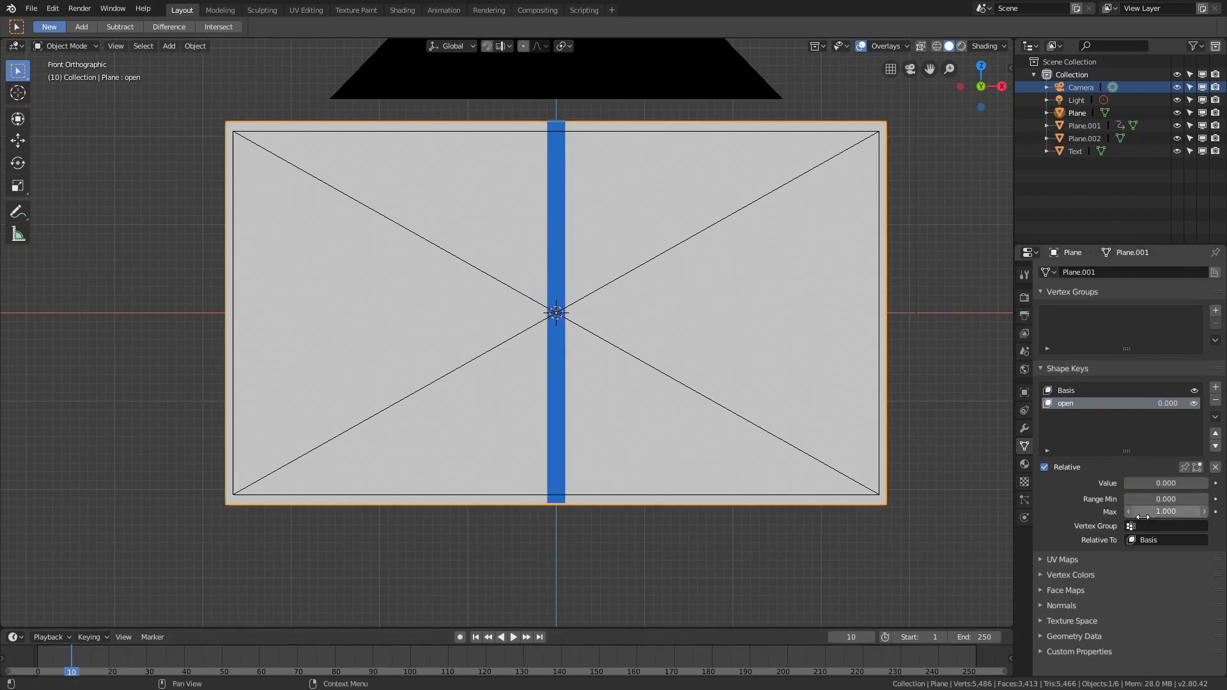
right_click(1112, 483)
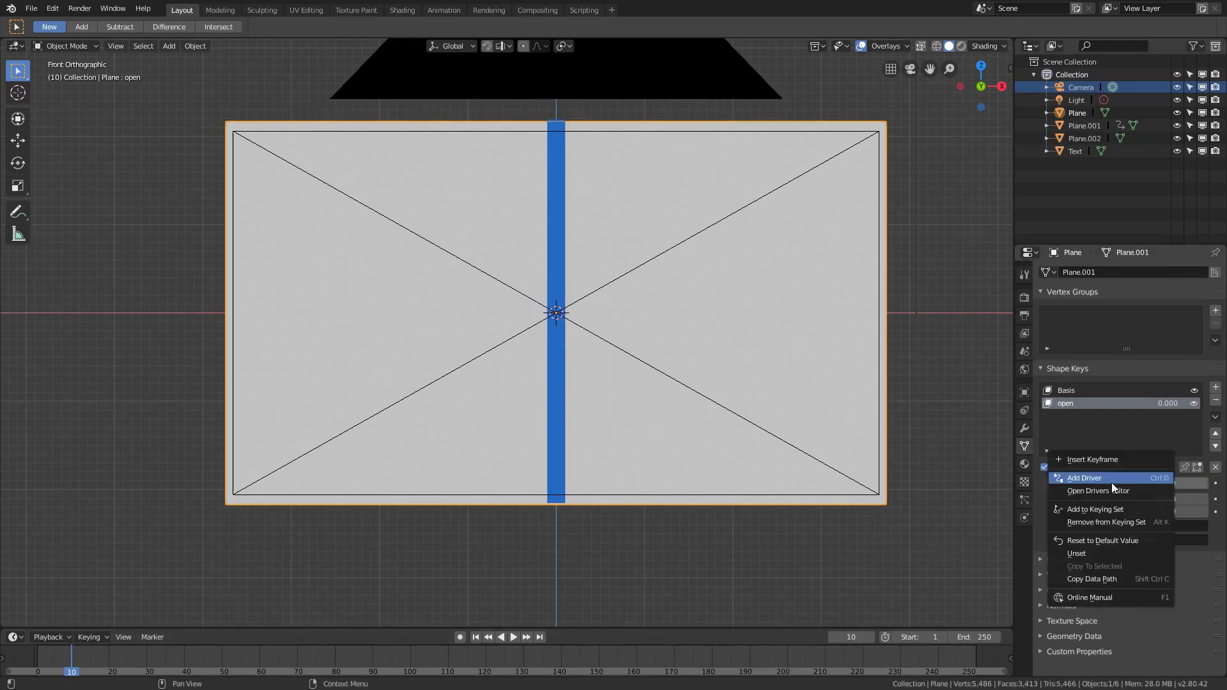
click(1129, 458)
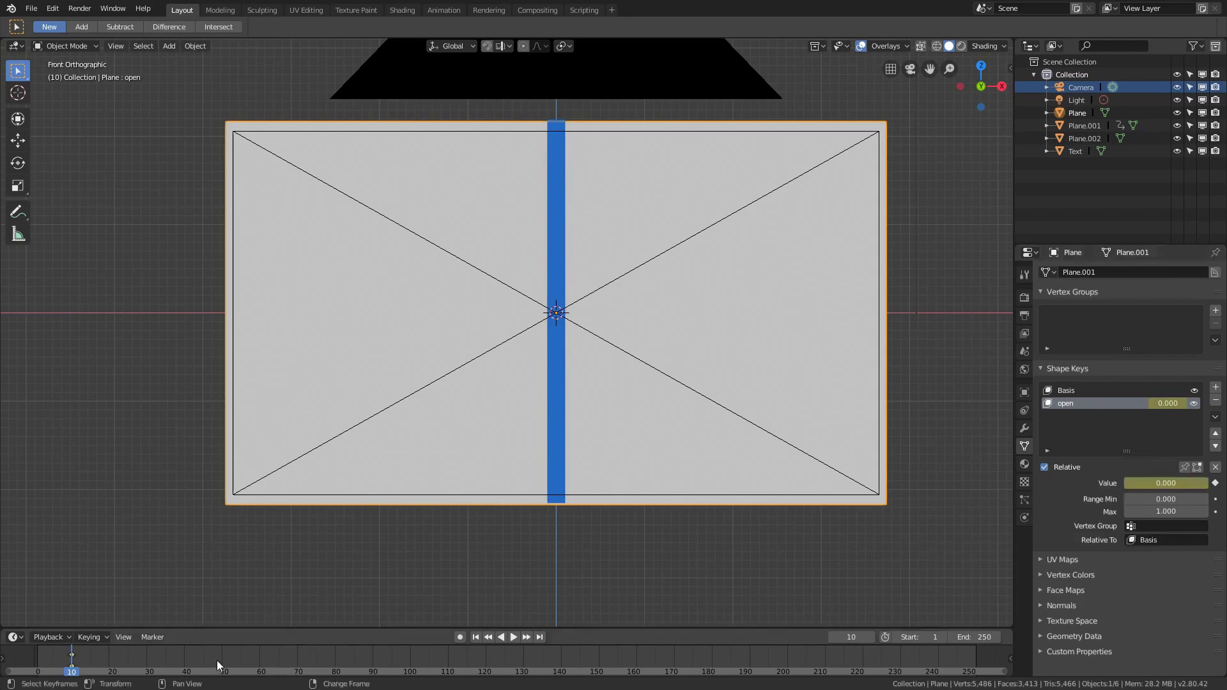
Step: Set the white planes' "open" shape key value to 1 at frame 20 and insert a keyframe for it
click(109, 662)
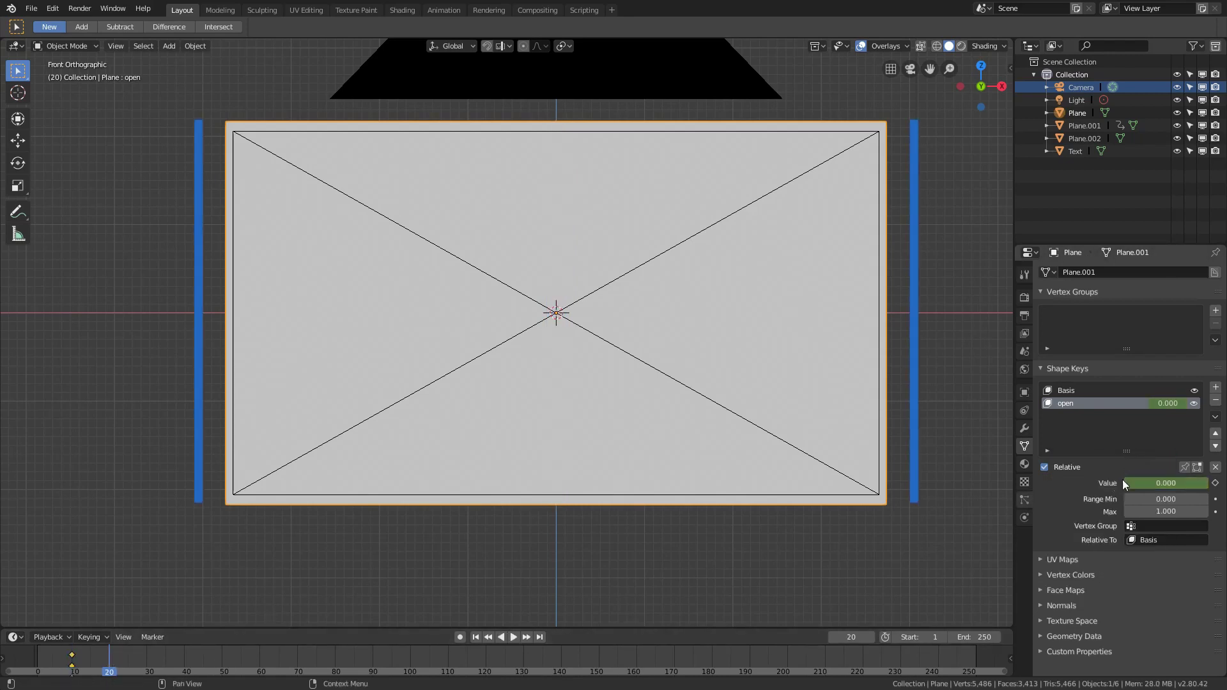
drag(1134, 480, 1194, 480)
right_click(1167, 481)
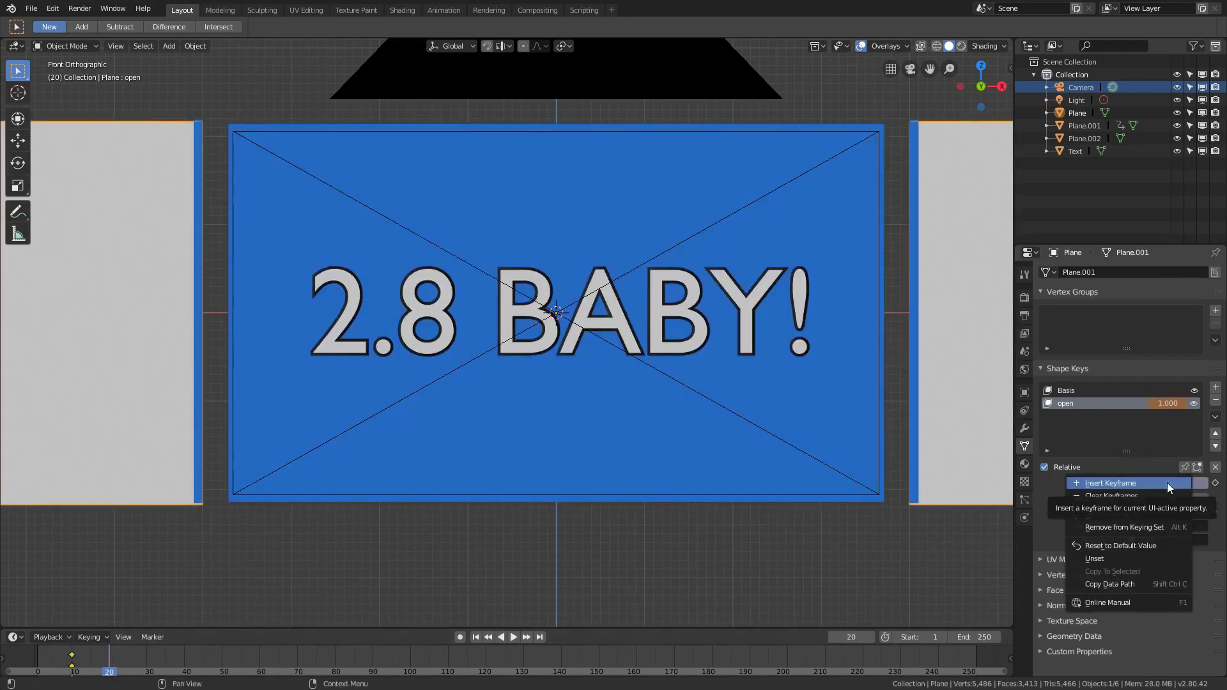
click(1148, 480)
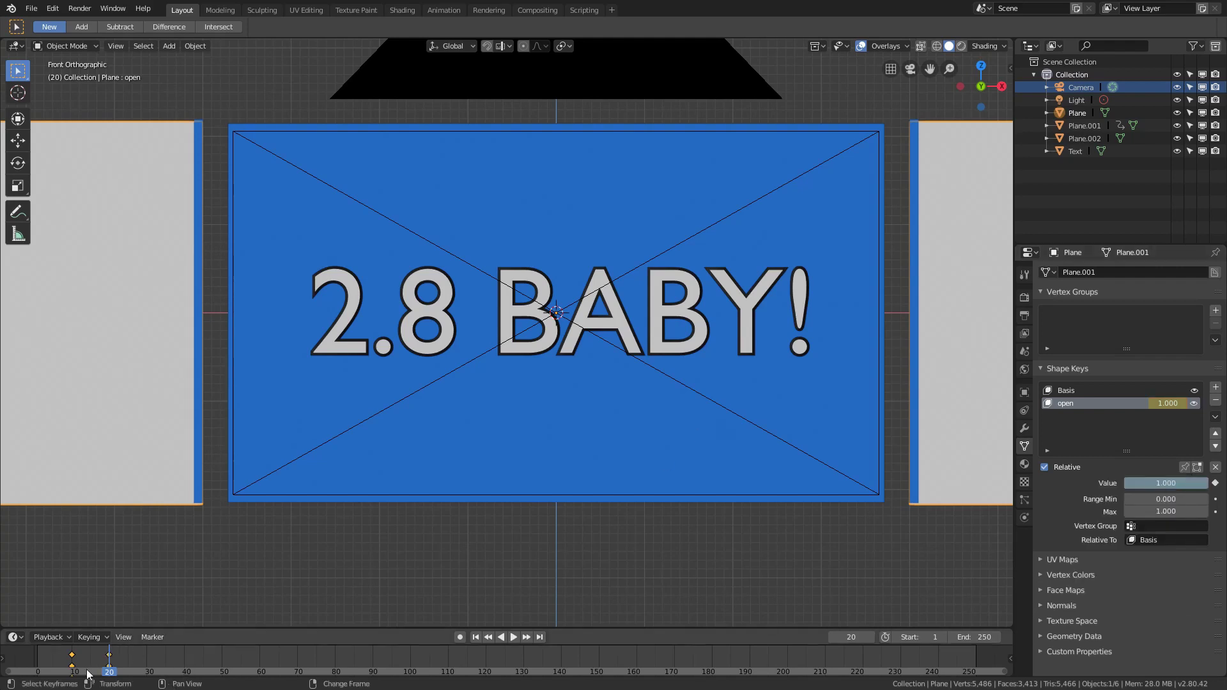
Step: Scrub and play back frames 10 to 20 to check how the white planes and blue strips move apart together
drag(88, 674, 90, 673)
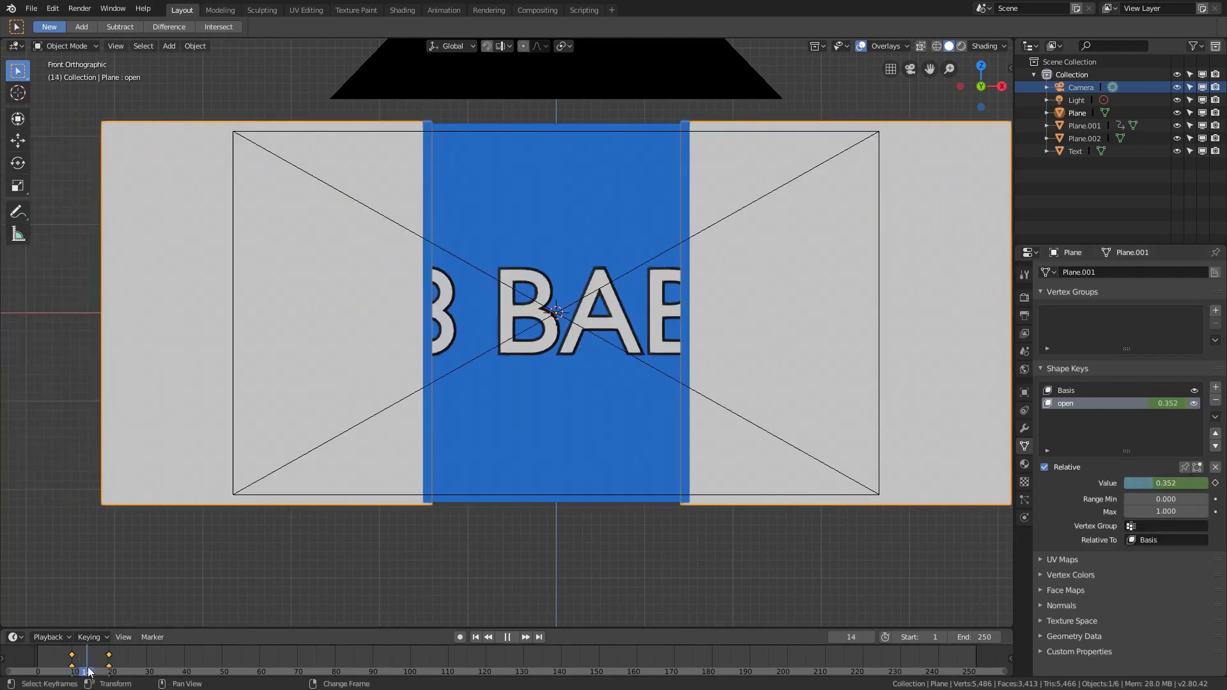
click(683, 565)
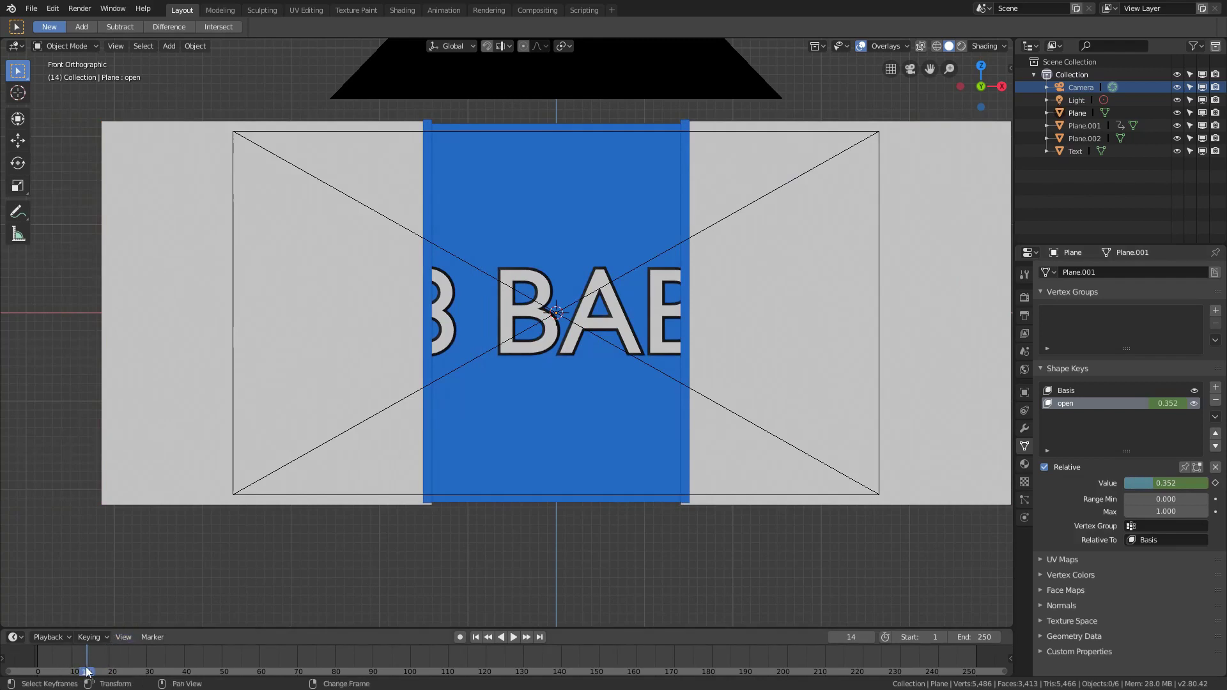
mouse_move(87, 670)
mouse_down()
mouse_move(98, 670)
mouse_move(87, 671)
mouse_up()
key(shift+Left)
key(space)
drag(69, 663, 105, 667)
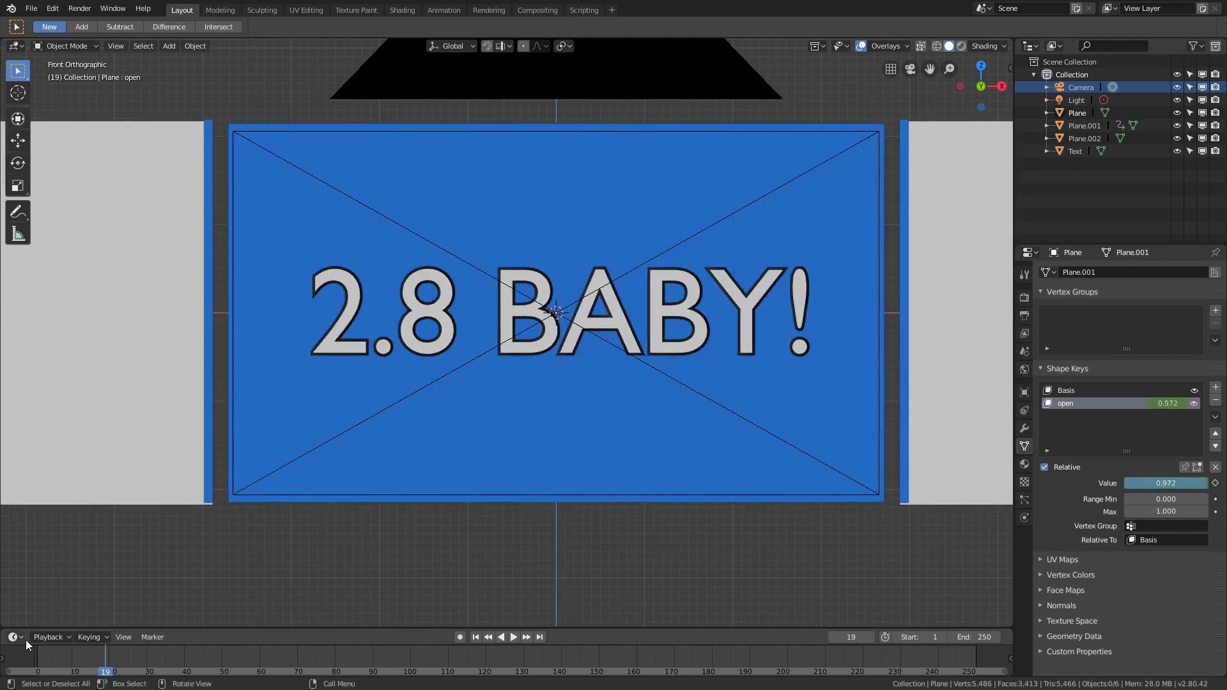
key(space)
click(80, 672)
mouse_move(81, 675)
mouse_down()
mouse_move(39, 668)
mouse_move(128, 665)
mouse_move(87, 672)
mouse_up()
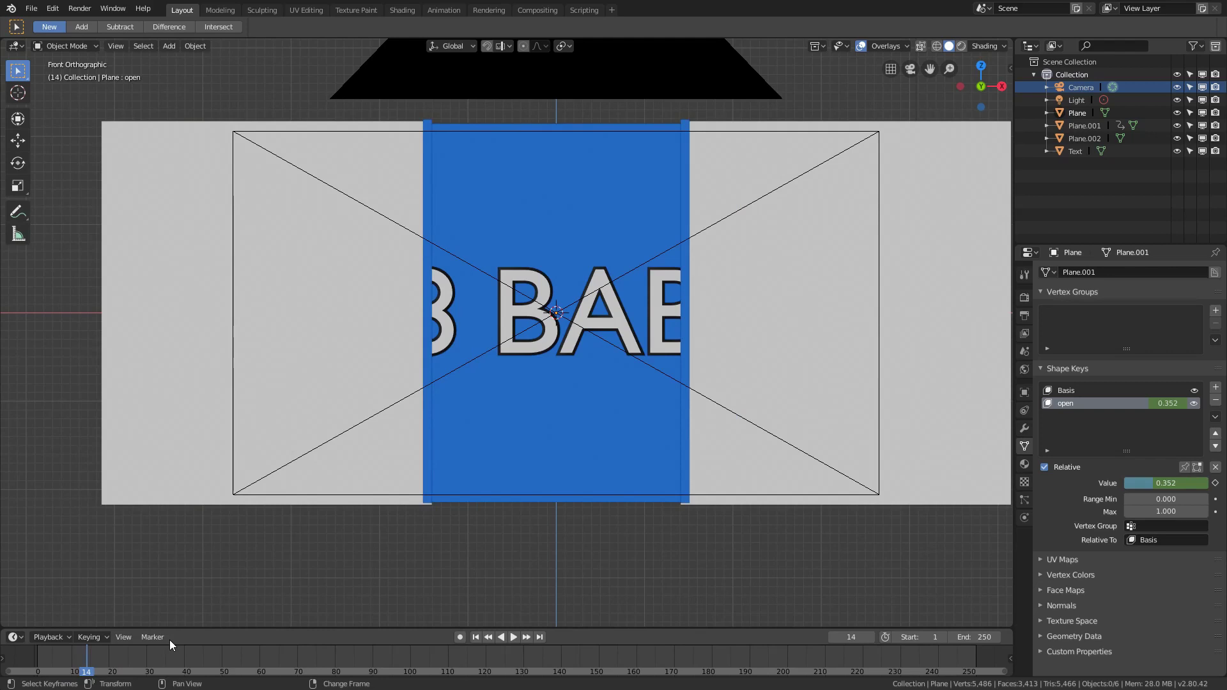
drag(83, 664, 71, 664)
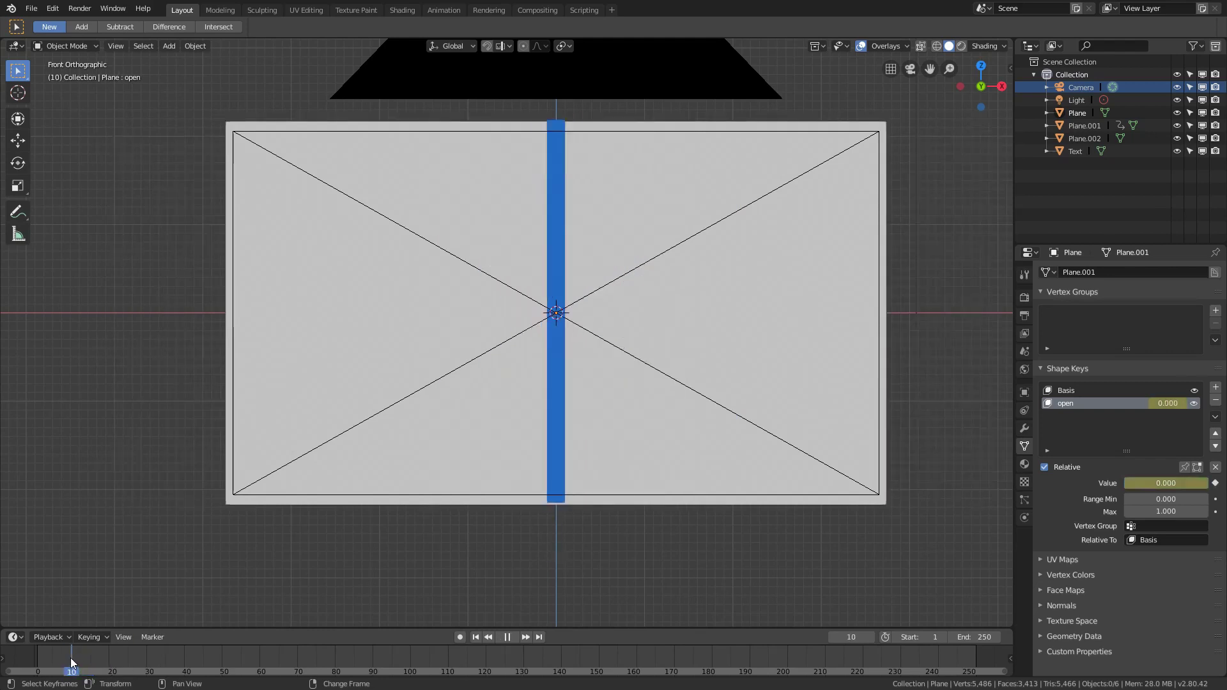
key(space)
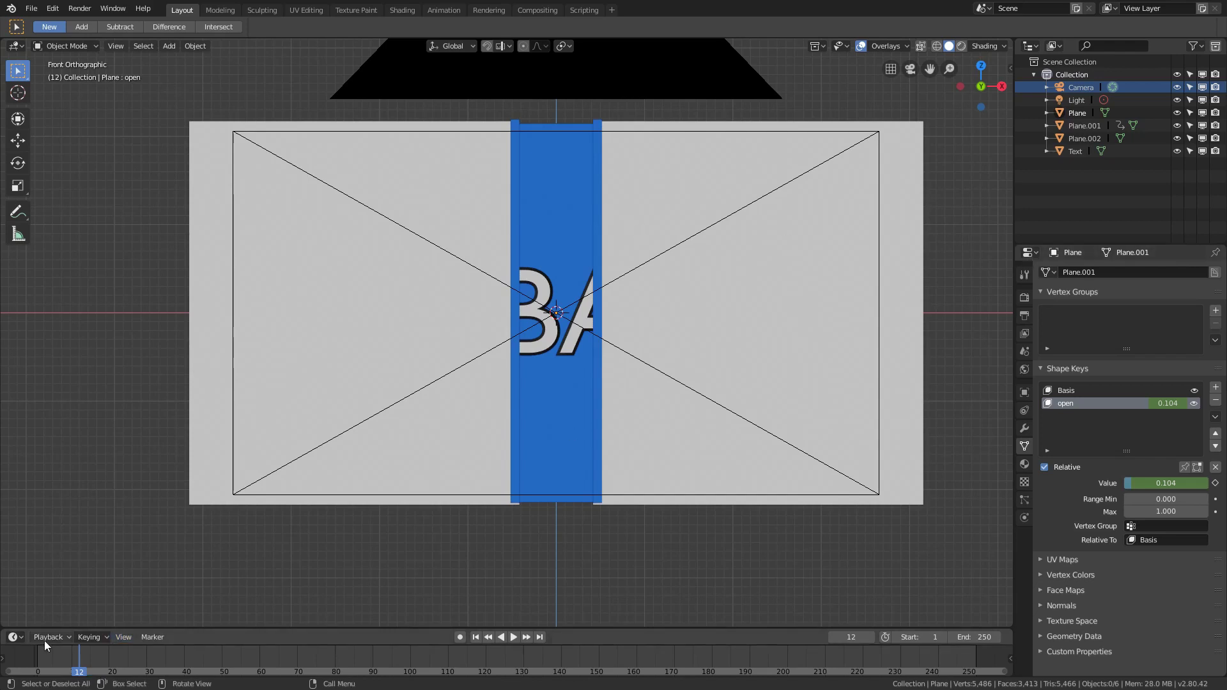
mouse_move(71, 671)
mouse_down()
mouse_move(102, 671)
mouse_move(72, 671)
mouse_move(90, 667)
mouse_up()
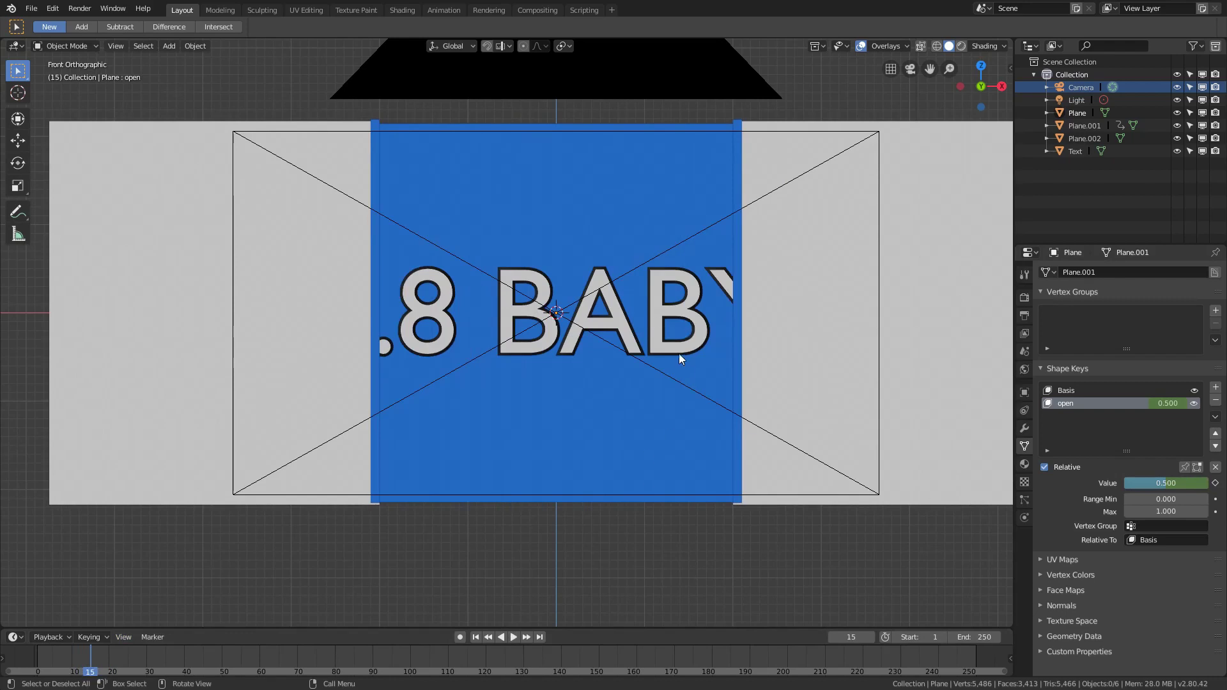
Step: Step frame by frame back to frame 11 and scrub from frame 9 to 20 to examine the start of the opening
key(Right)
key(Left)
key(Left)
key(Left)
key(Left)
key(Left)
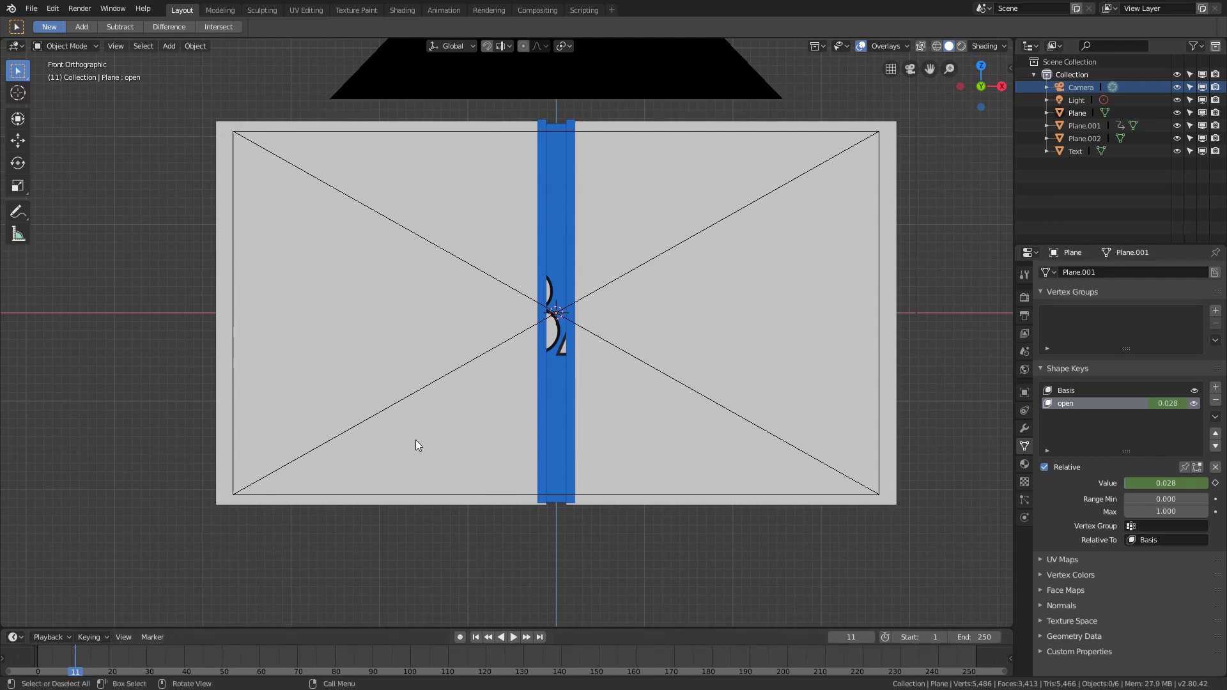
key(space)
click(67, 660)
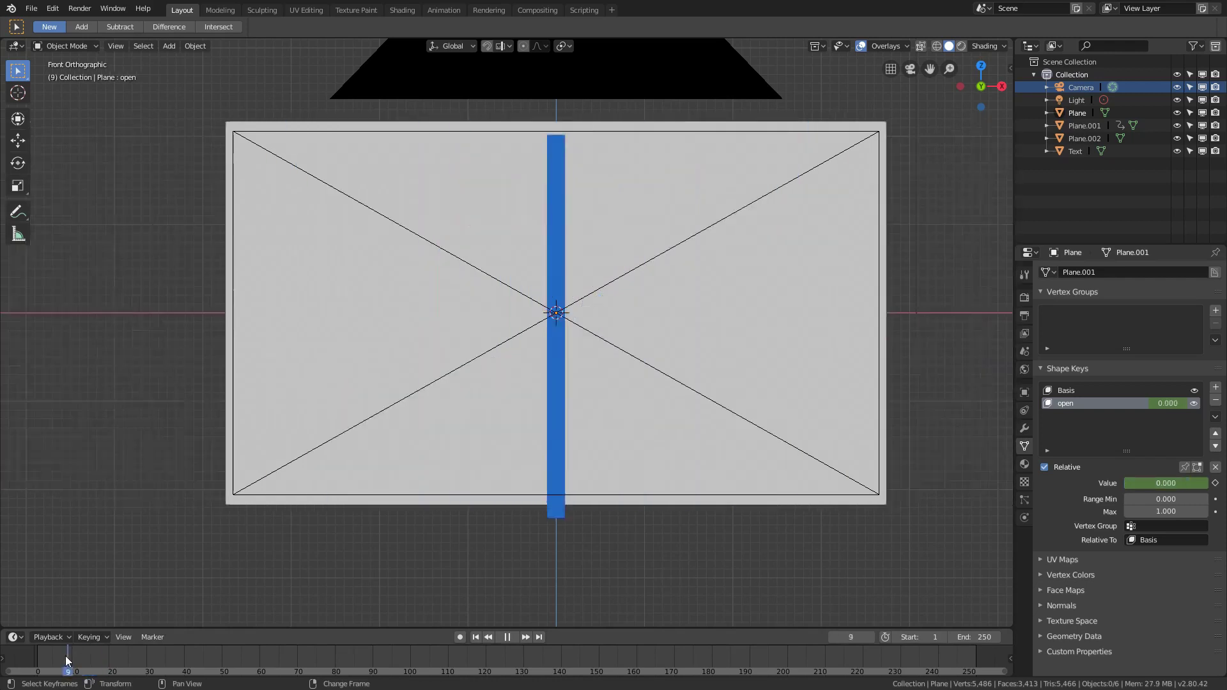
drag(66, 660, 90, 671)
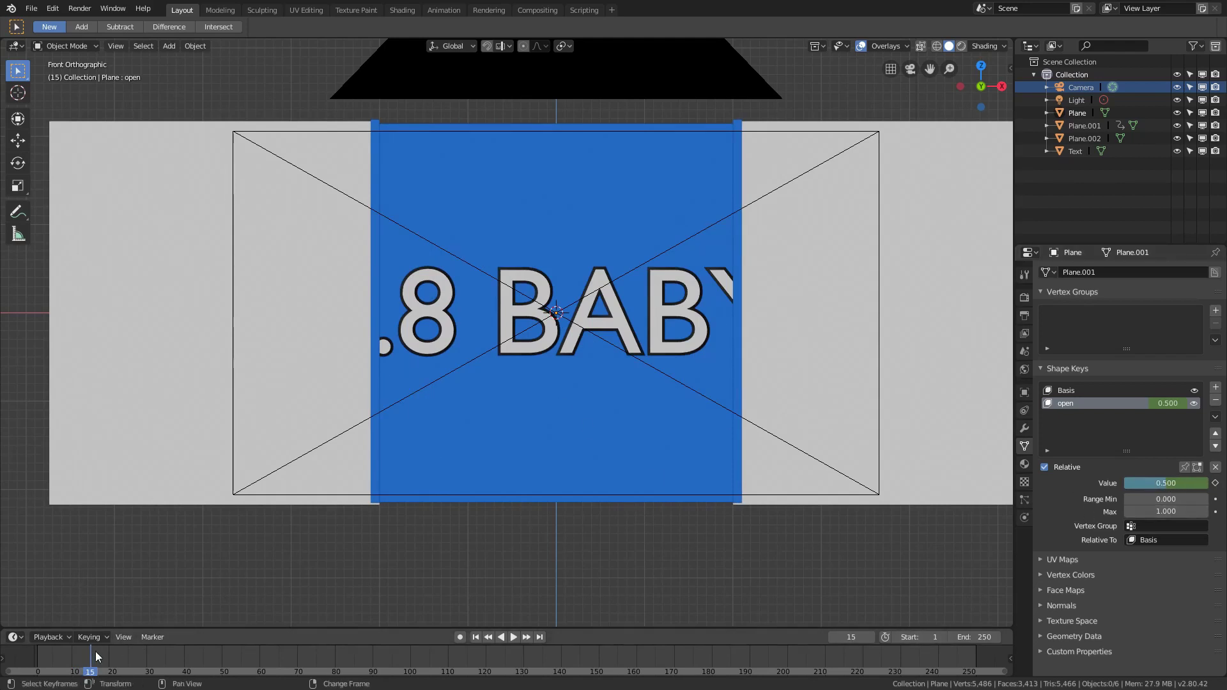
mouse_move(89, 662)
mouse_down()
mouse_move(64, 670)
mouse_move(121, 667)
mouse_move(36, 664)
mouse_move(109, 661)
mouse_up()
Step: Select the blue backdrop behind the text and keyframe its "open" shape key value at 0 on frame 30
click(856, 228)
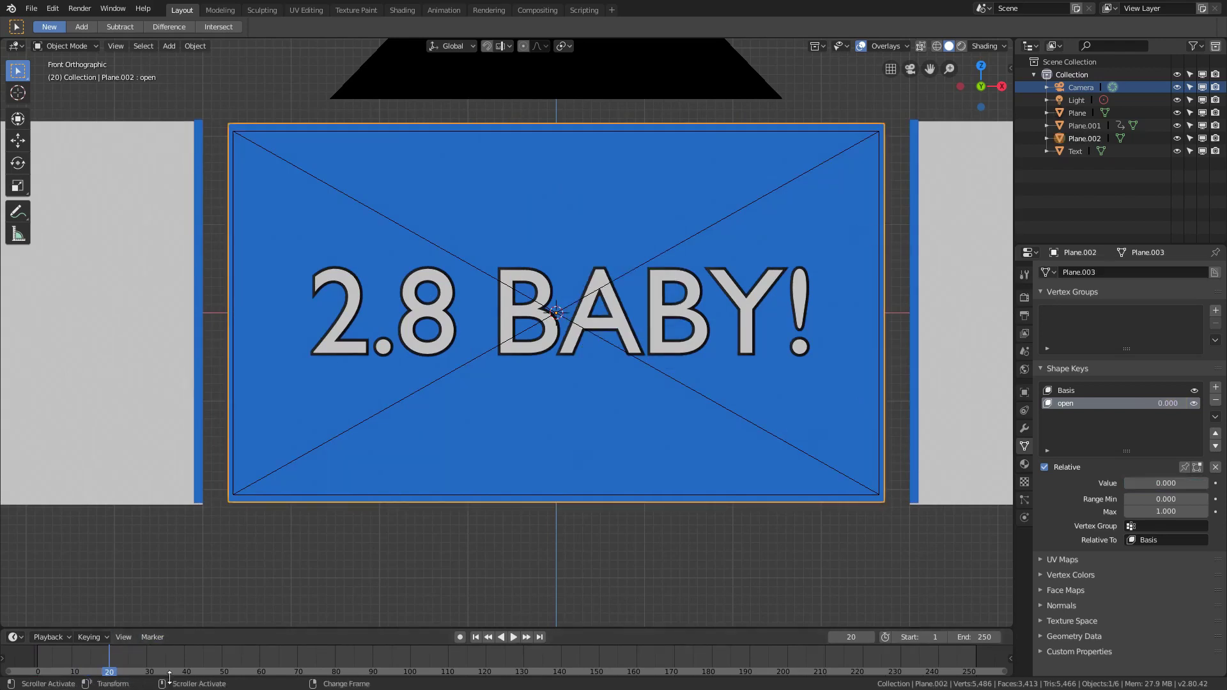
click(147, 657)
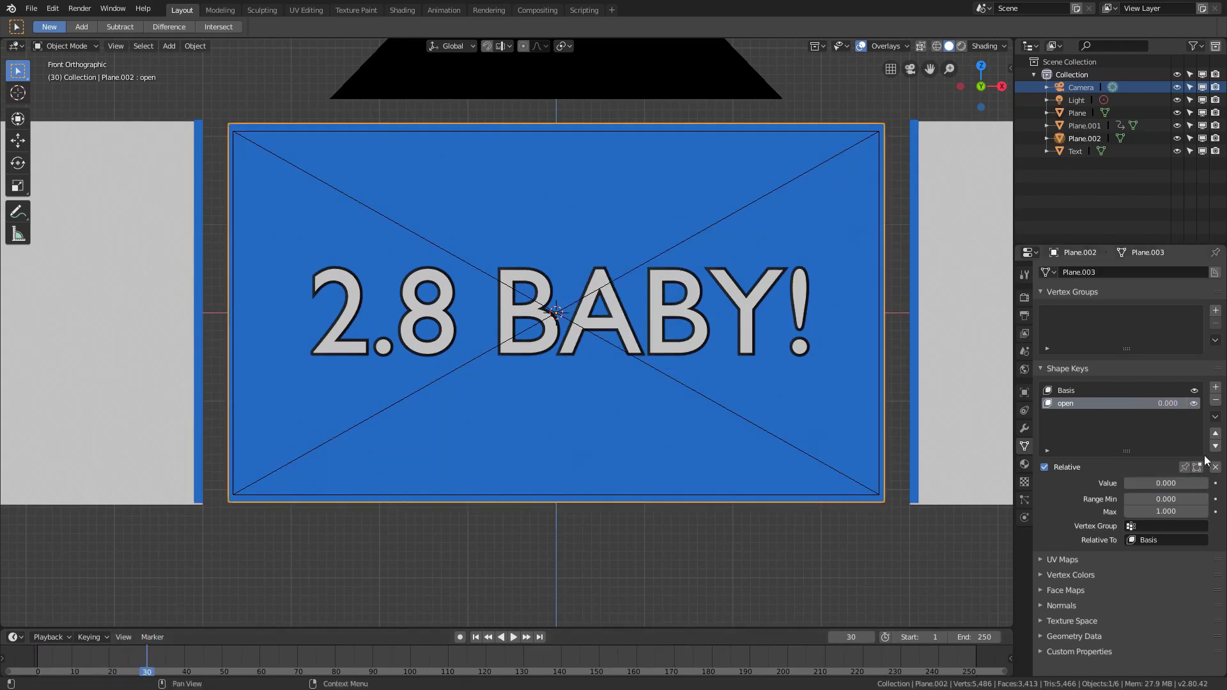
right_click(1146, 484)
click(1144, 485)
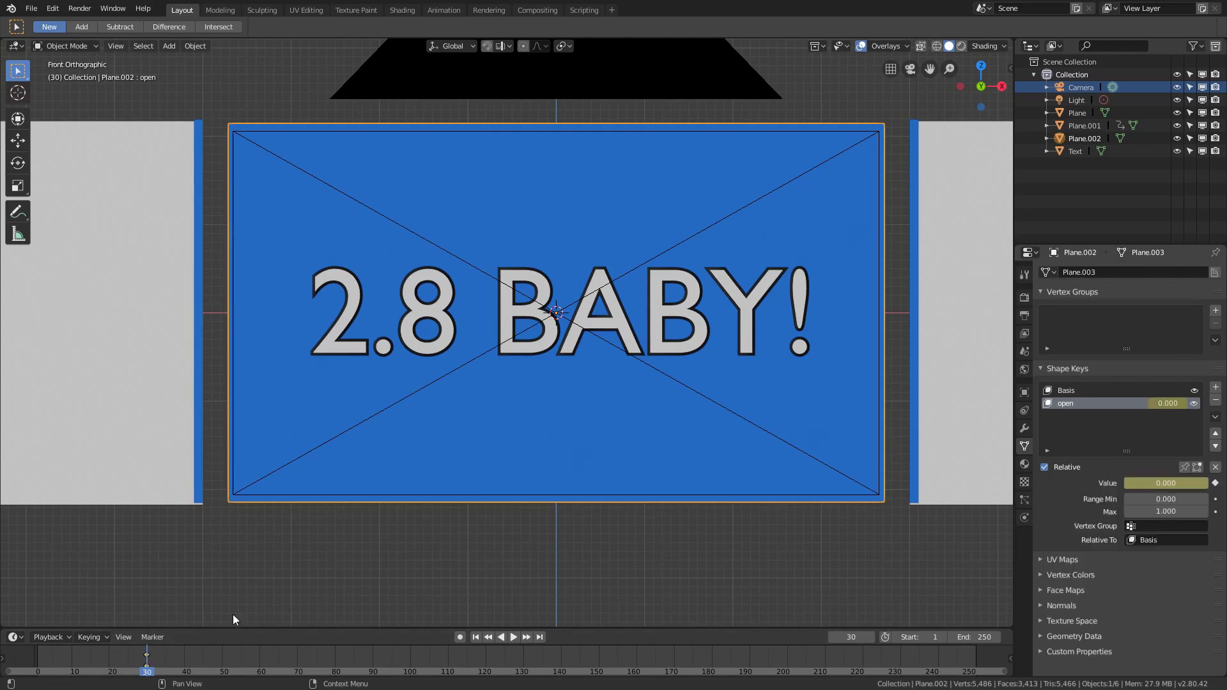
Step: Set the blue backdrop's "open" shape key value to 1 at frame 40 and insert a keyframe for it
click(185, 657)
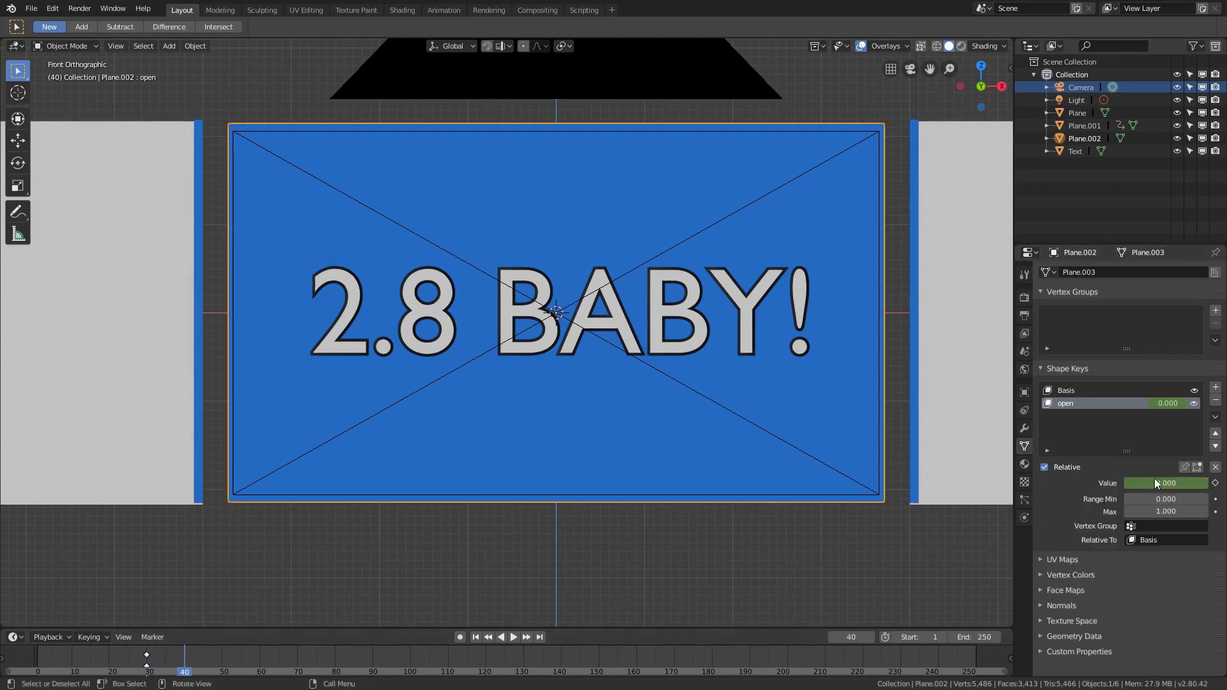
drag(1147, 481, 1207, 483)
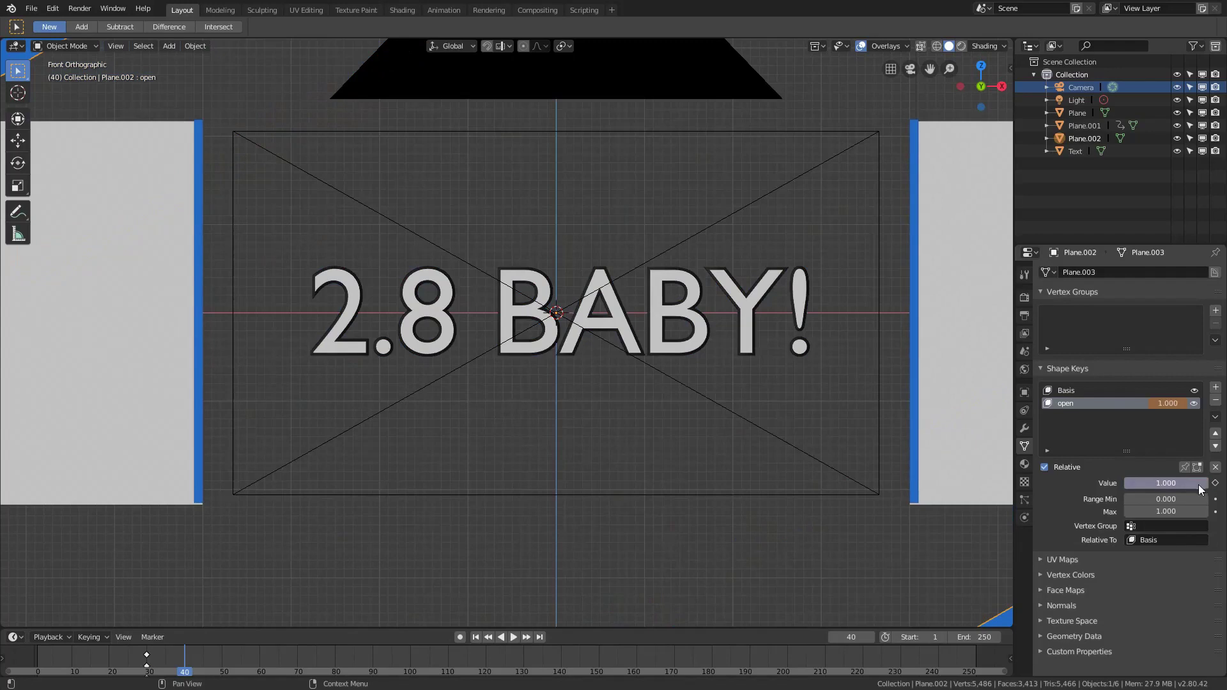
key(i)
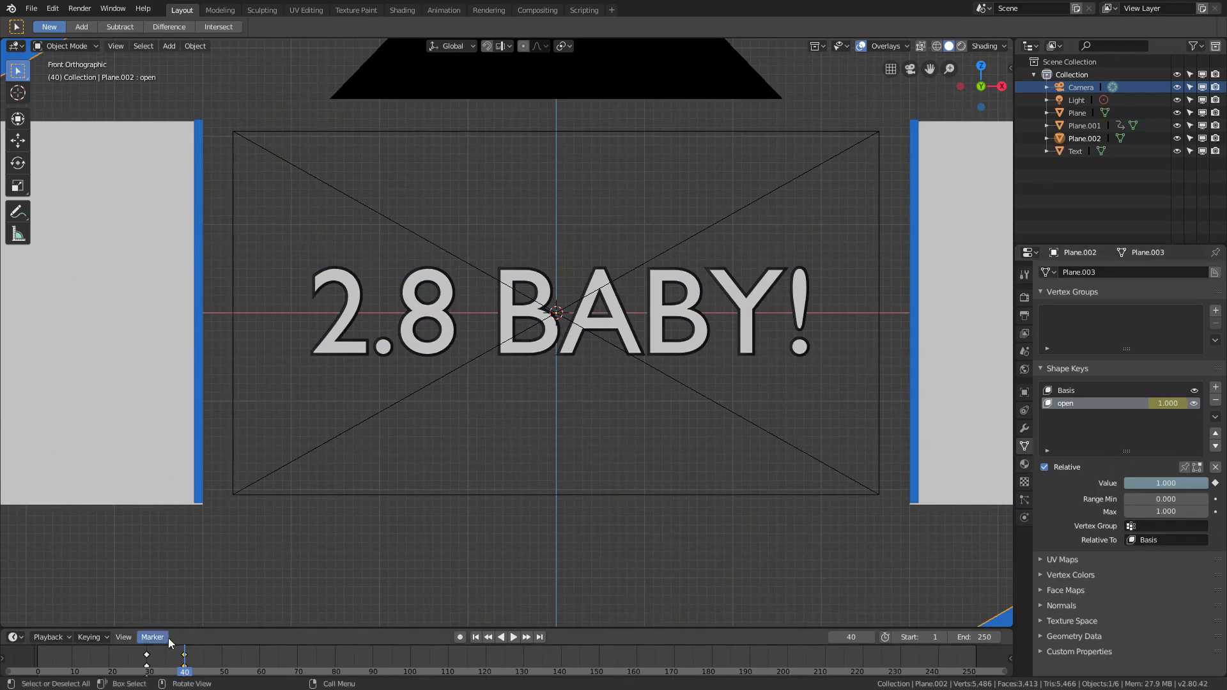
Step: Select the 3D text and scrub and play the timeline between frames 23 and 41 to check the blue backdrop's diagonal split
mouse_move(161, 665)
mouse_down()
mouse_move(95, 674)
mouse_move(190, 673)
mouse_move(144, 666)
mouse_move(173, 667)
mouse_up()
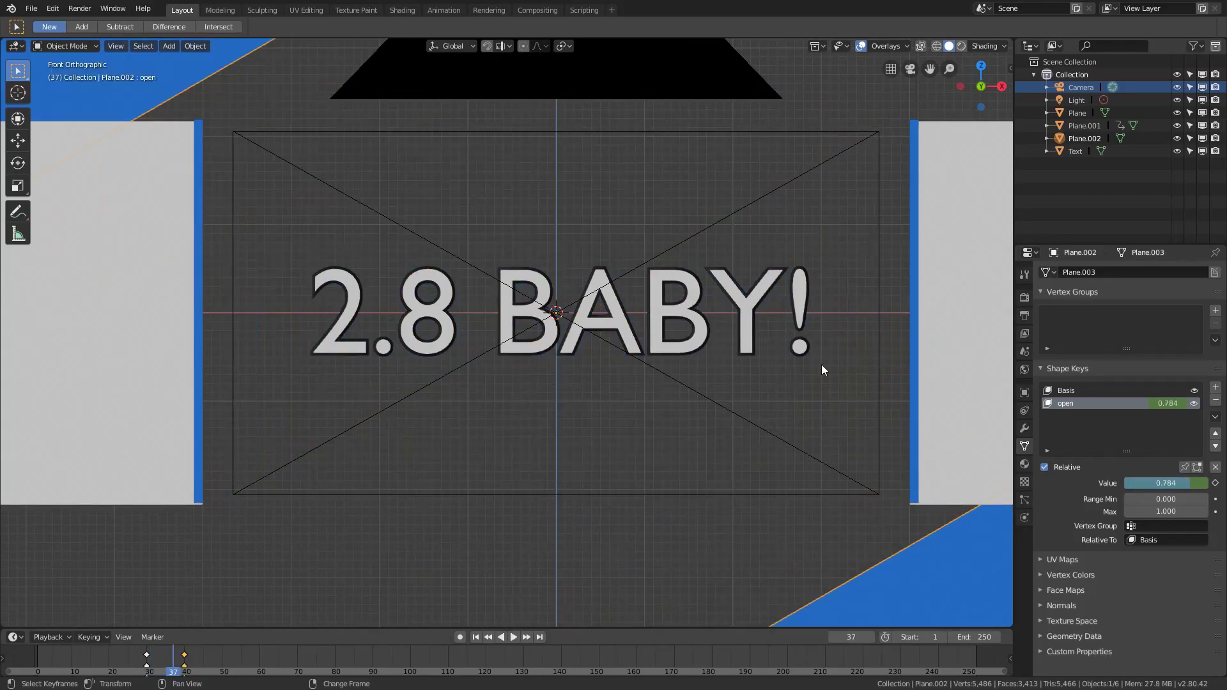
right_click(750, 316)
click(792, 285)
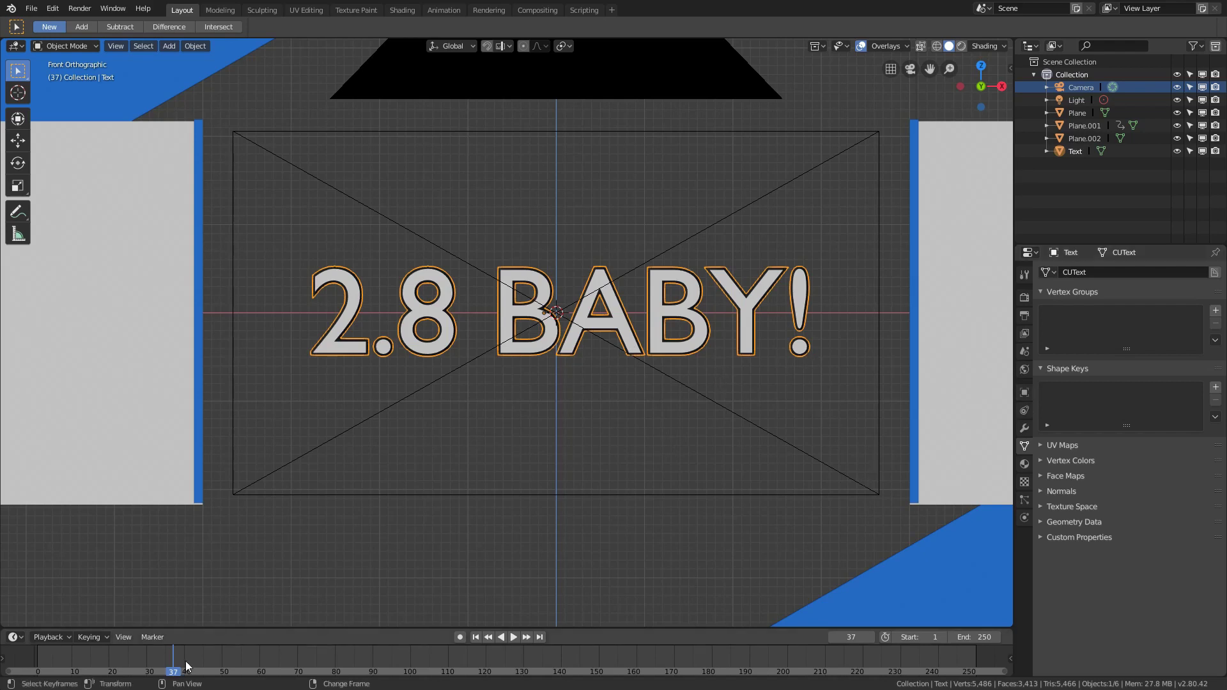
drag(184, 661, 260, 656)
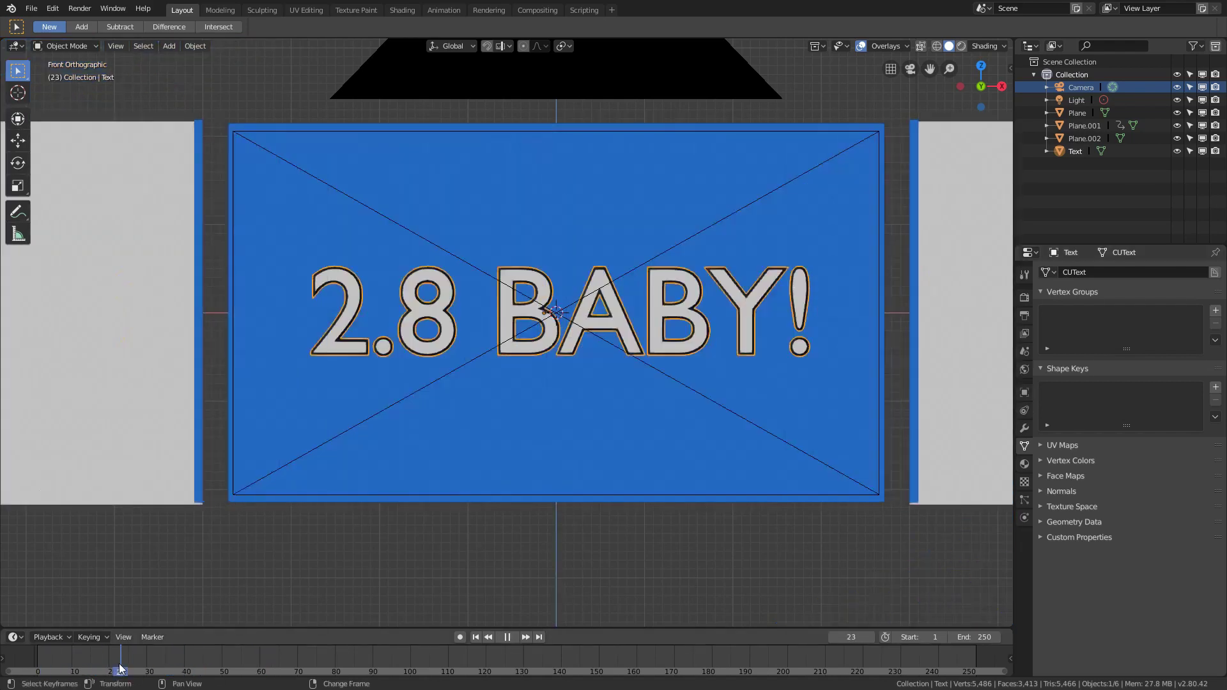
key(Escape)
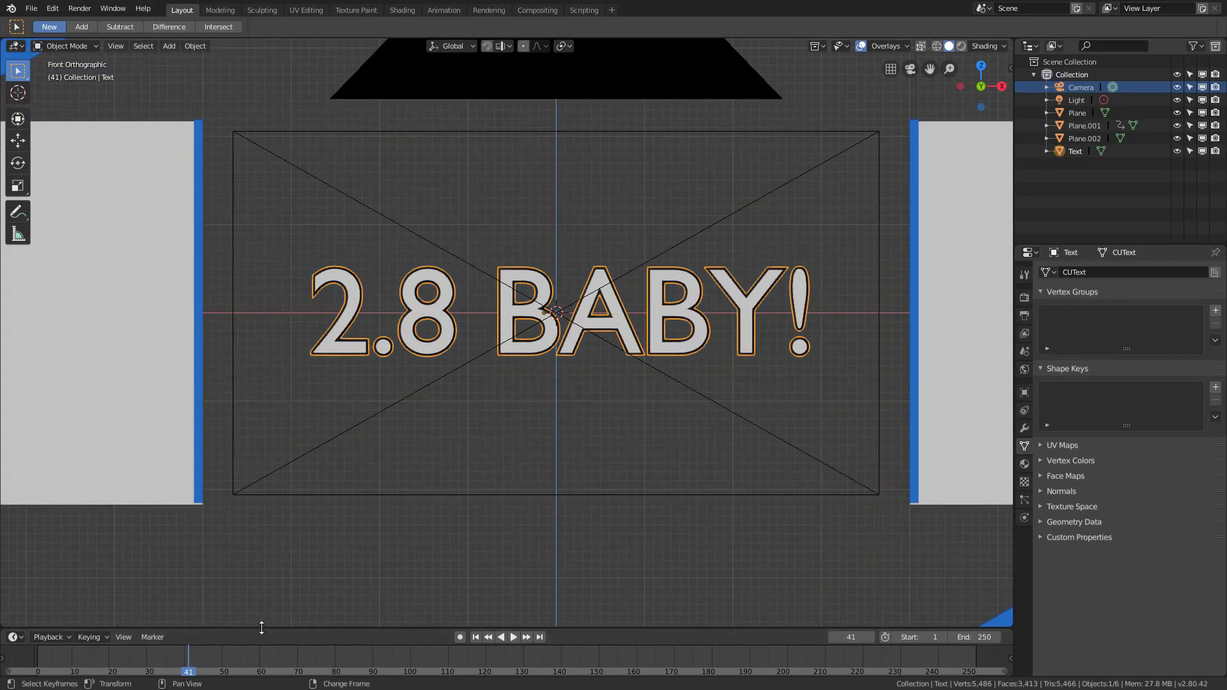
drag(183, 665, 129, 649)
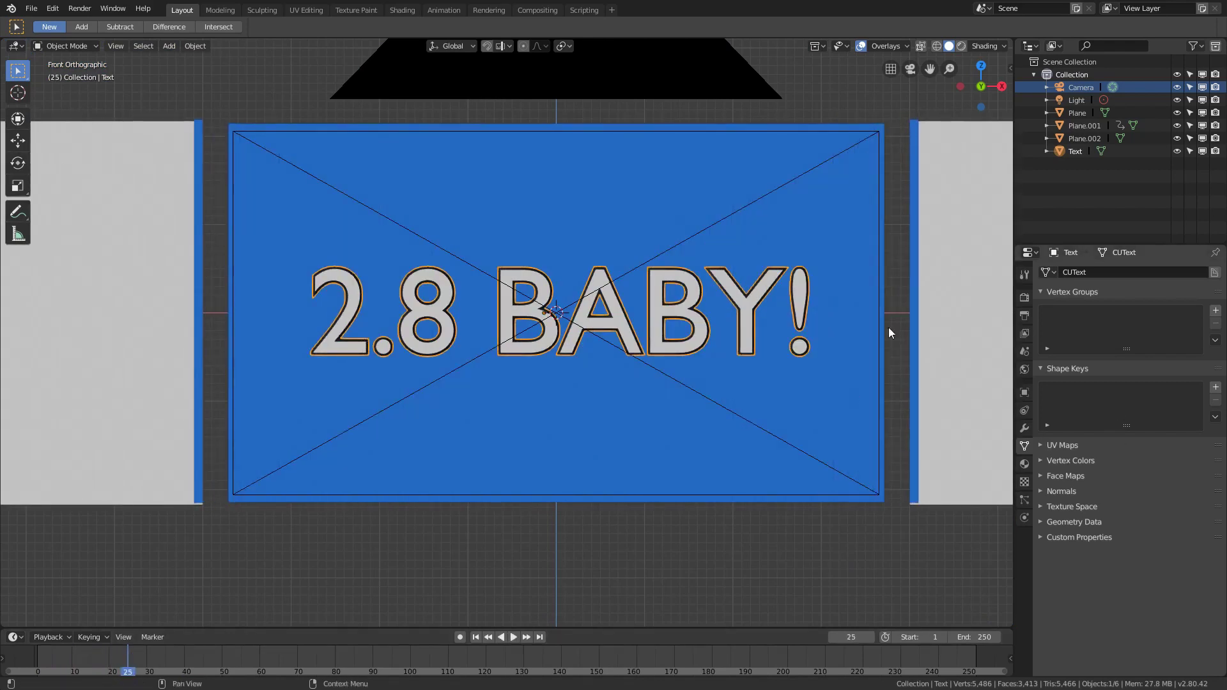
Step: Look through the render, output and scene settings to find the options that affect the final render
click(1025, 295)
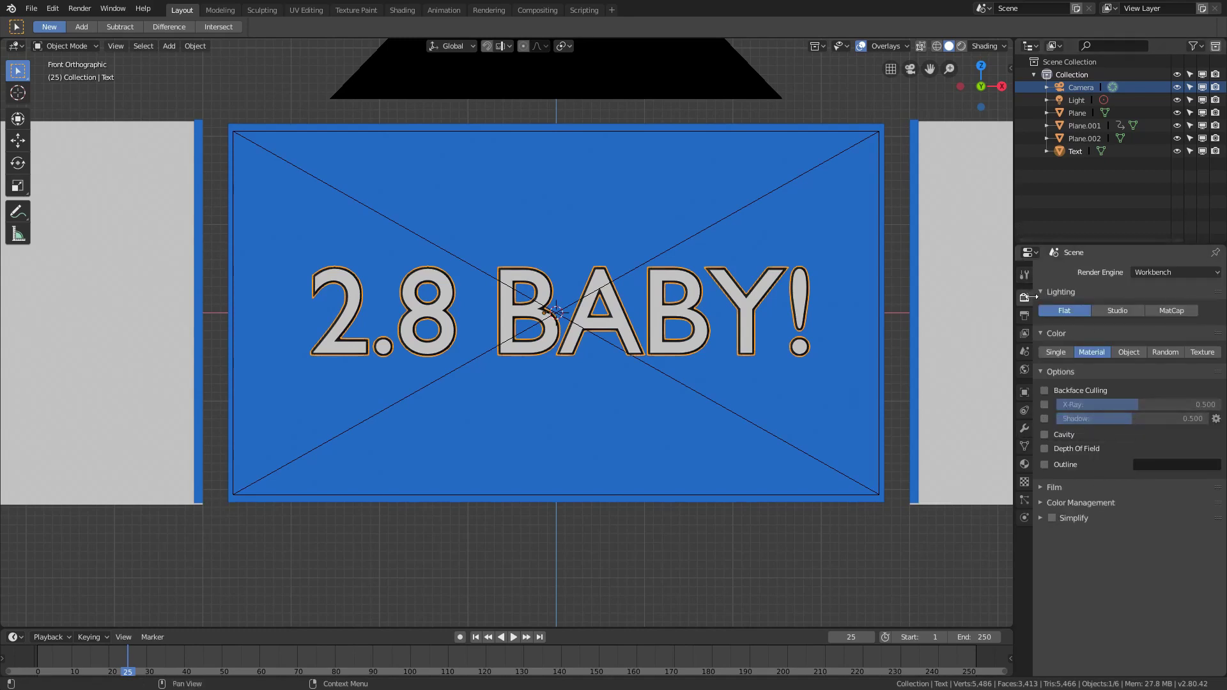
click(1024, 275)
click(1024, 314)
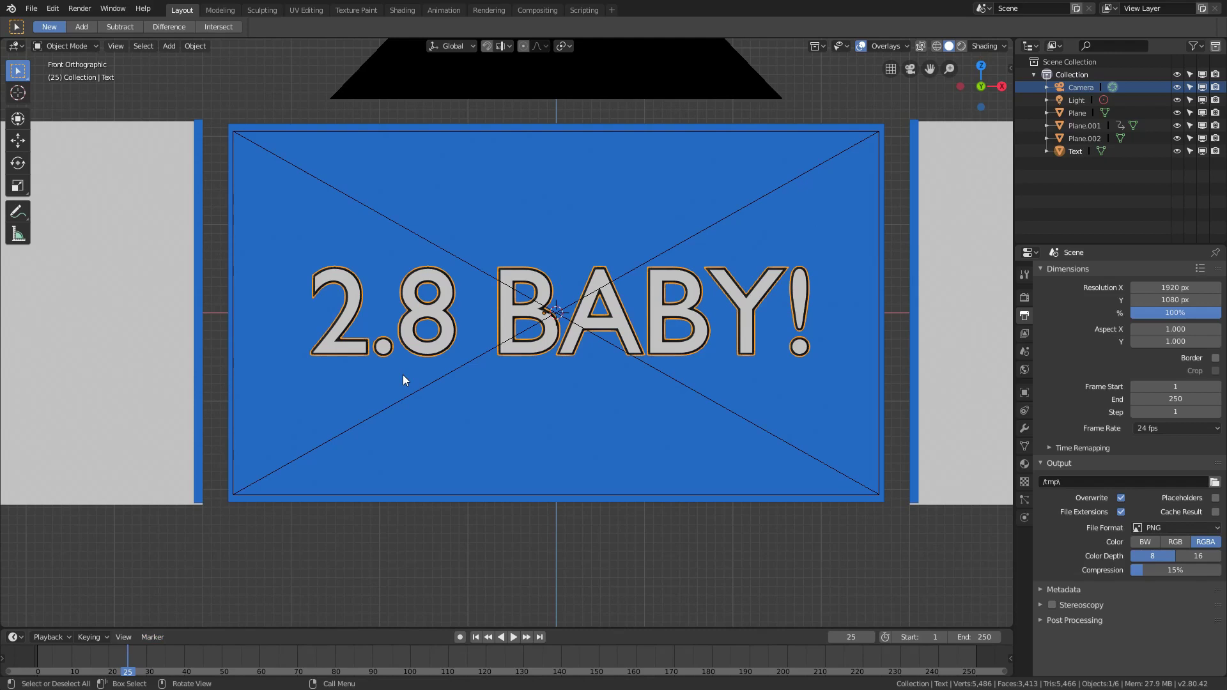
scroll(402, 374, up, 2)
scroll(307, 245, down, 1)
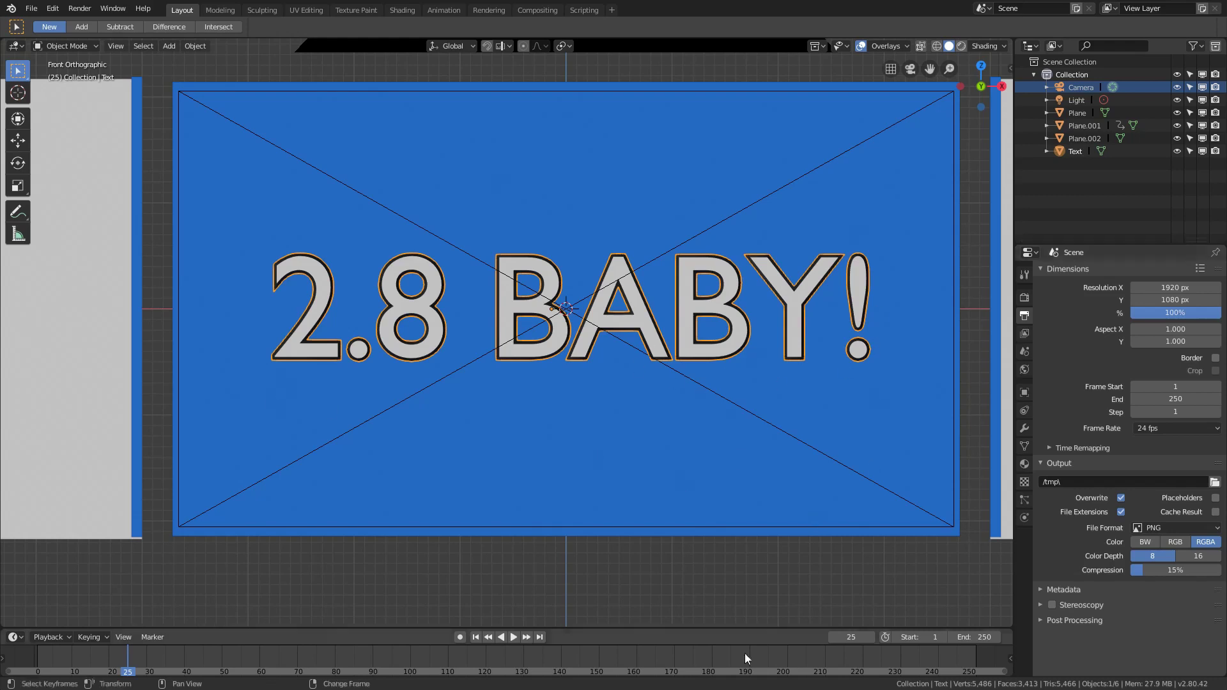
scroll(616, 510, down, 2)
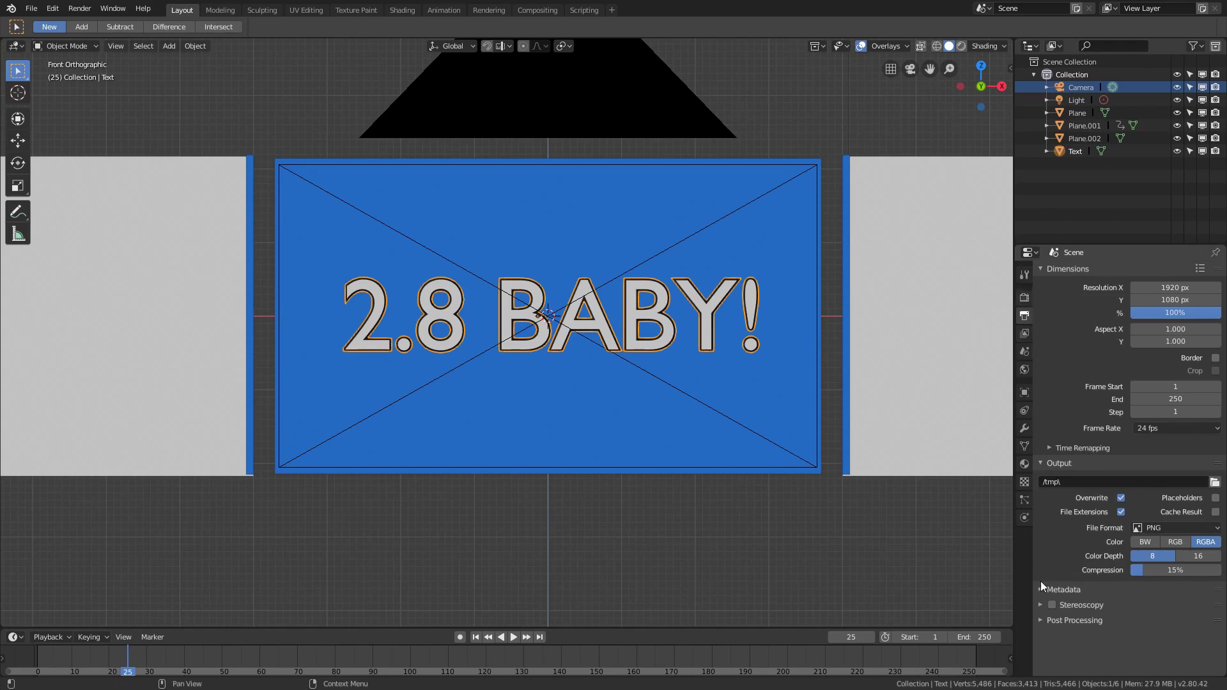
click(1024, 333)
click(1024, 353)
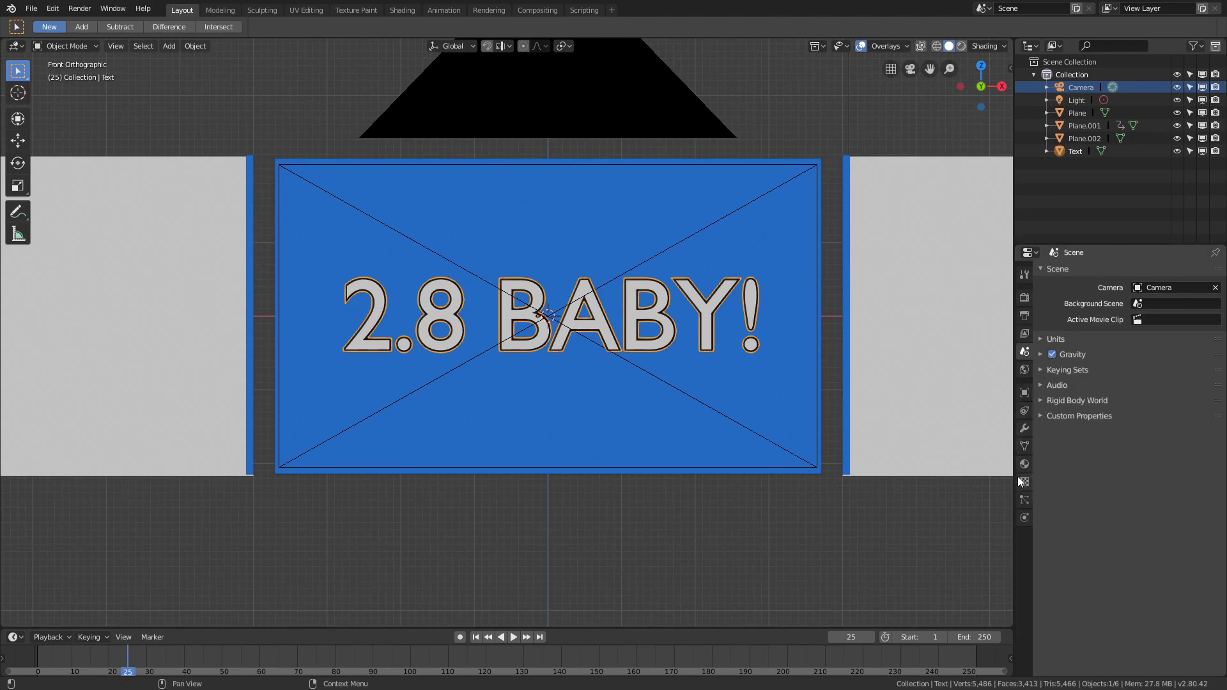
Step: Set the Workbench render's film alpha mode to Transparent
click(1023, 297)
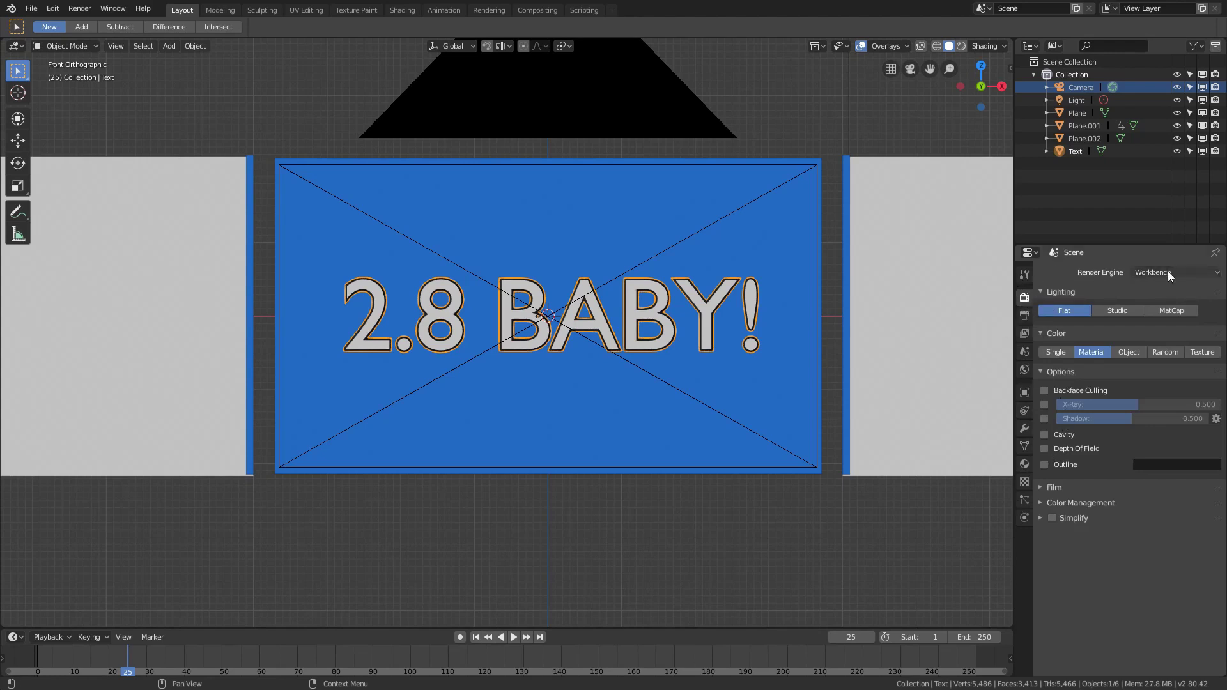
click(1054, 487)
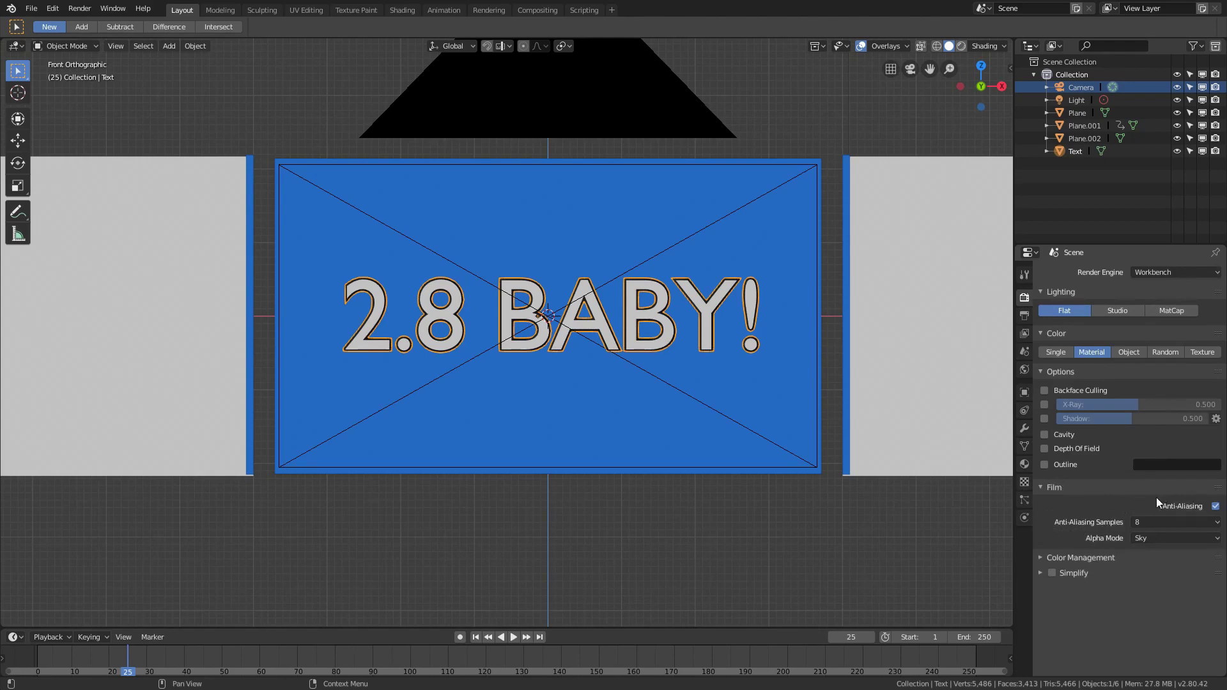
click(1161, 542)
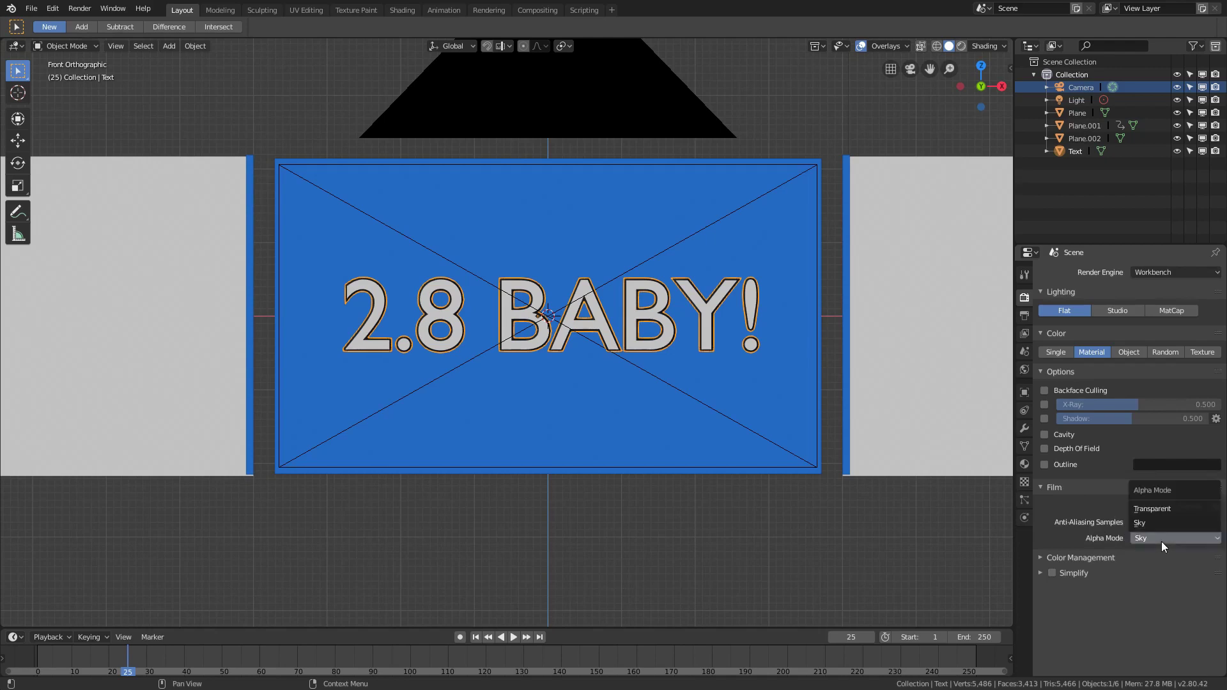
click(1170, 509)
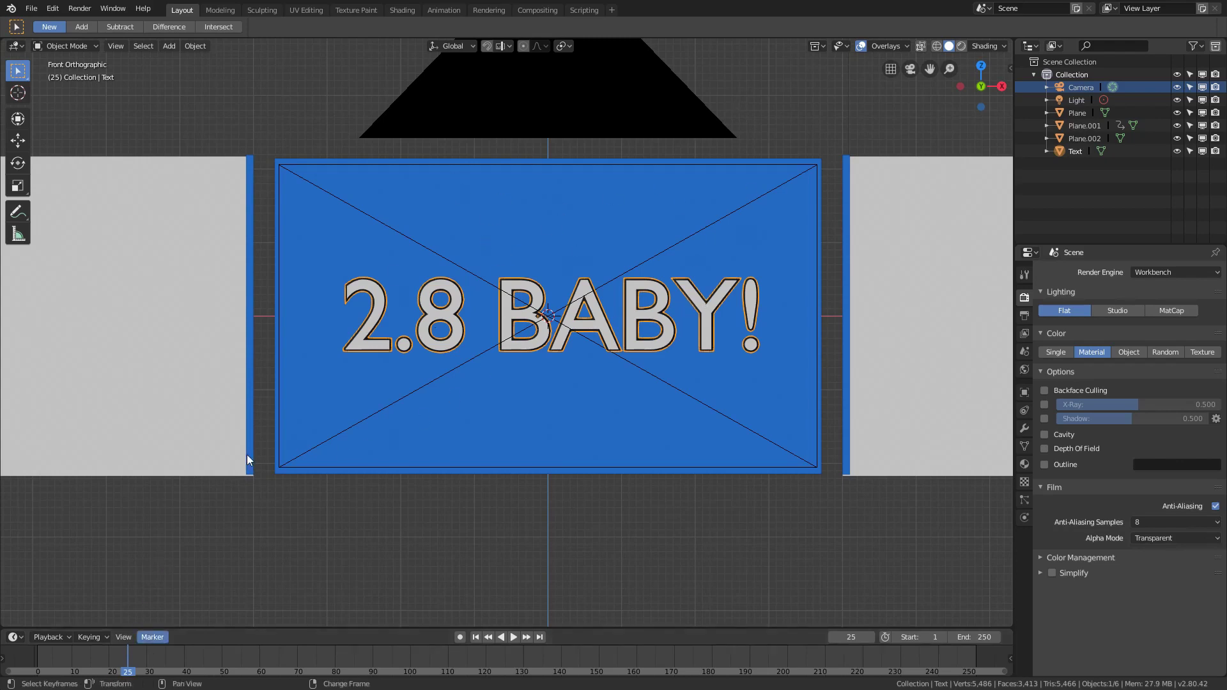
Step: Move to frame 34 and examine the output, metadata, view layer, scene and world settings
drag(152, 659, 161, 659)
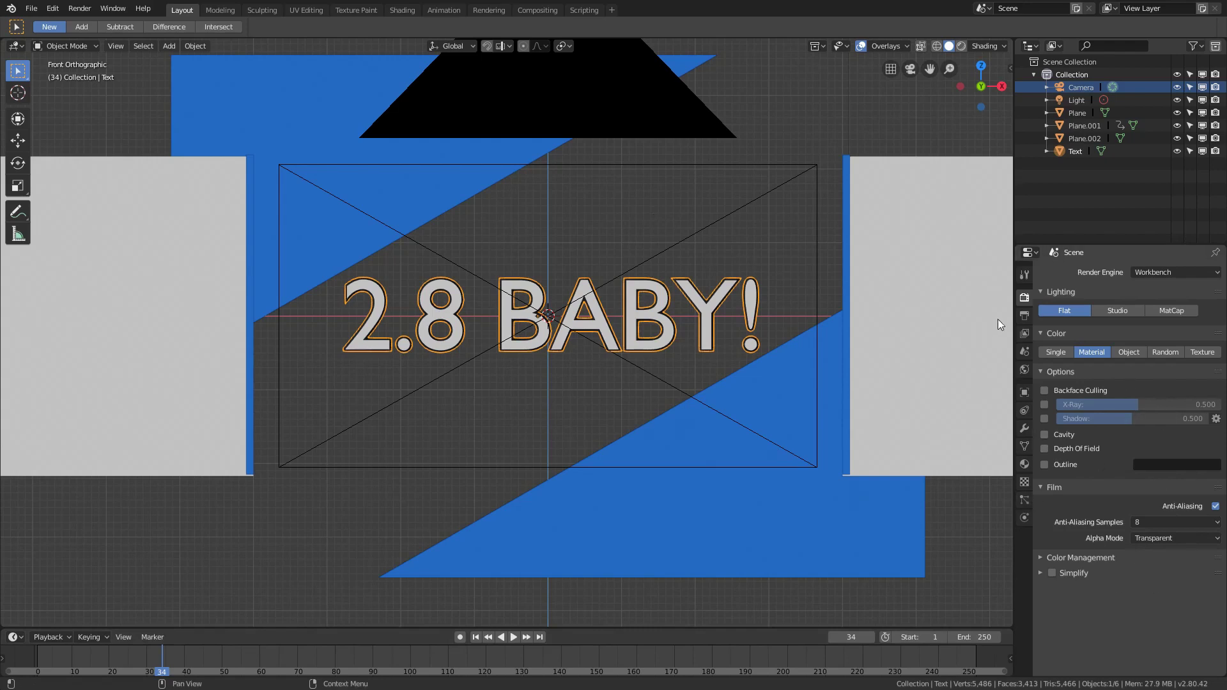
click(1024, 316)
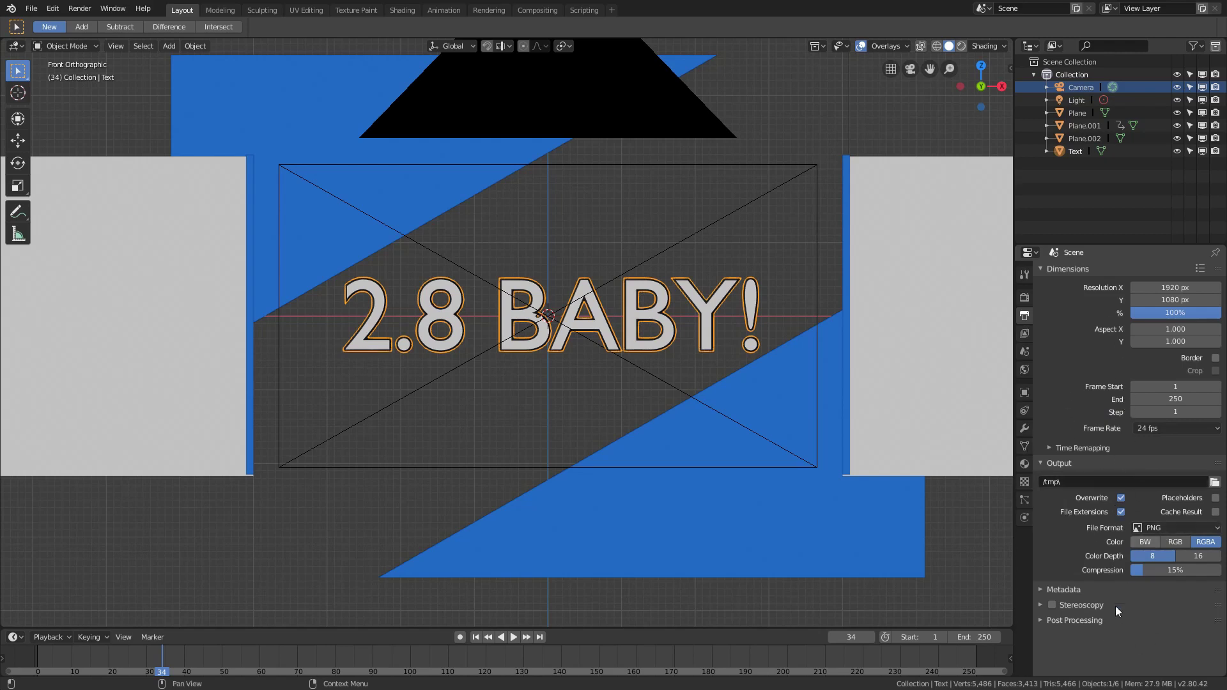
click(1127, 588)
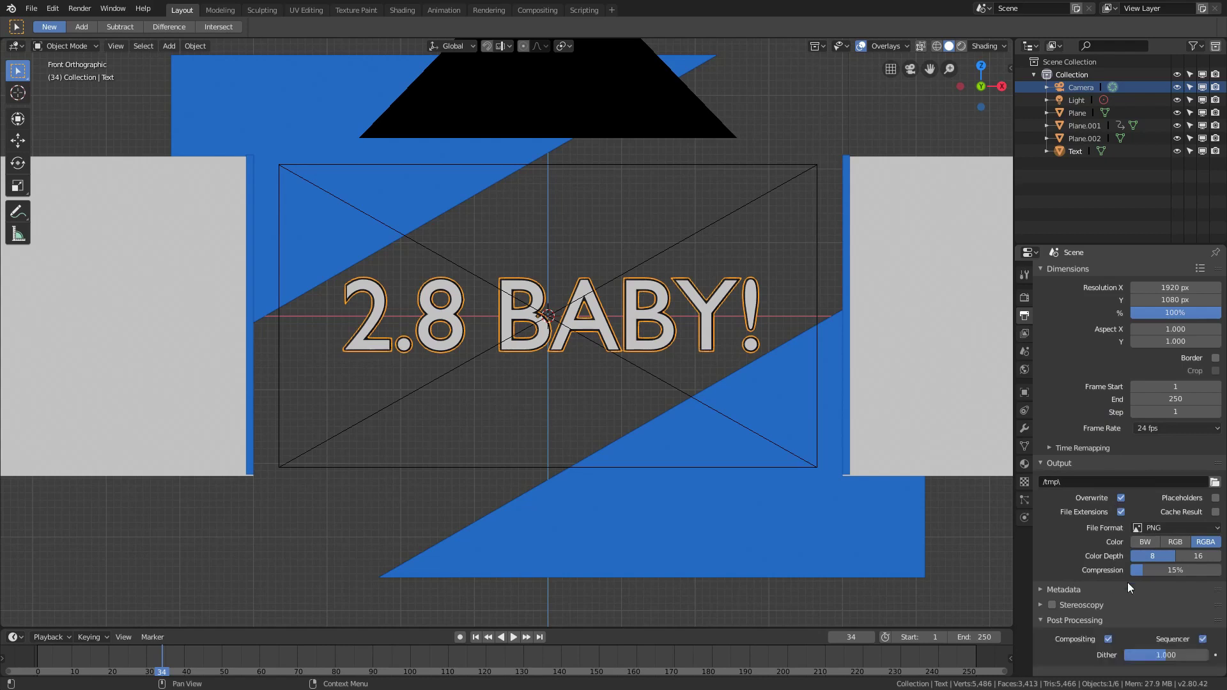
scroll(1141, 556, down, 3)
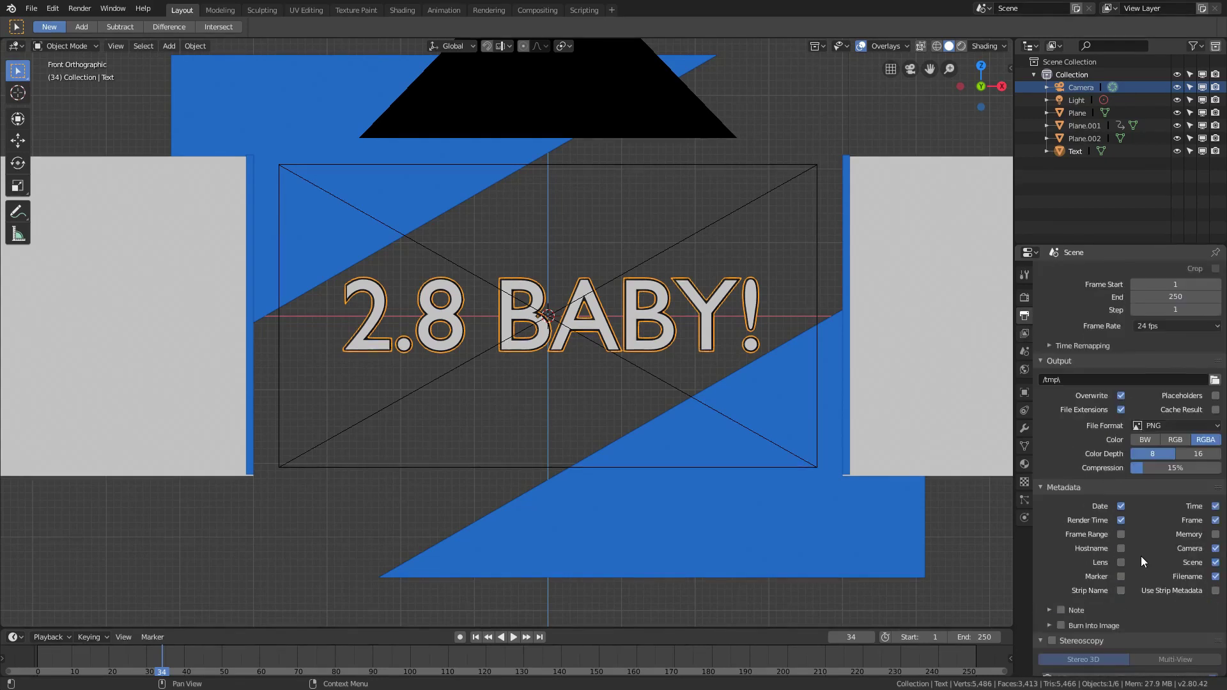
scroll(1141, 556, up, 3)
click(1025, 333)
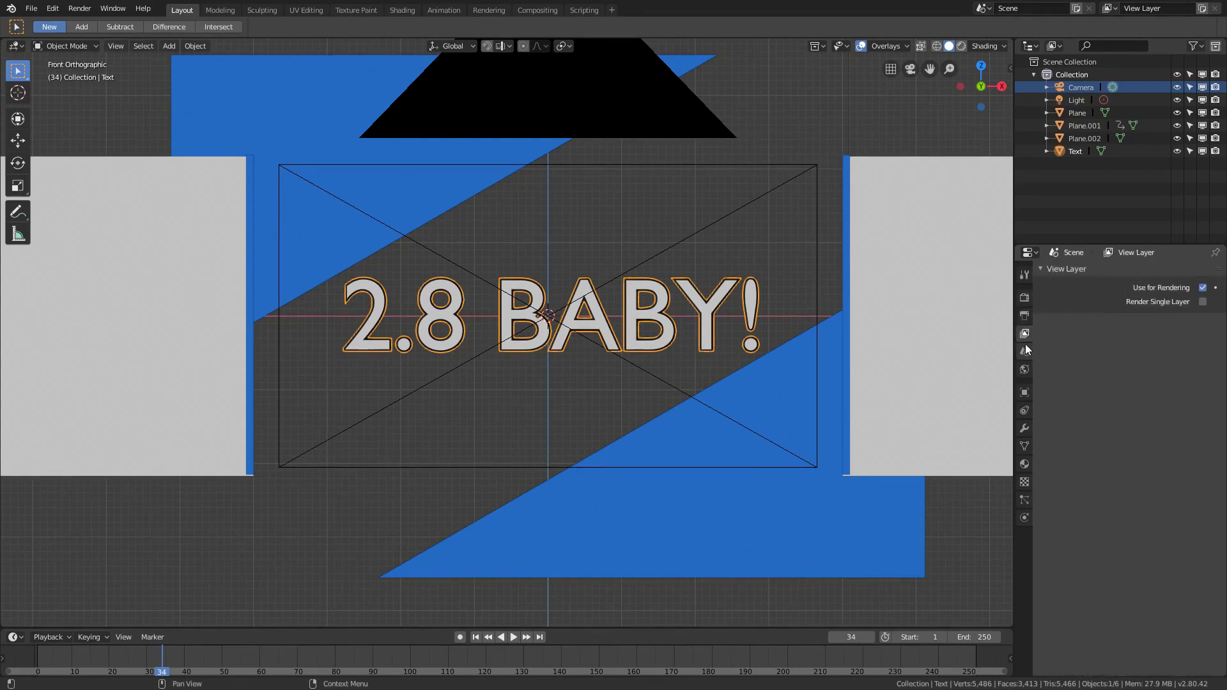
click(1024, 350)
click(1022, 370)
click(1065, 291)
click(1063, 330)
Step: Set the color management view transform to Default in the render settings
click(1024, 298)
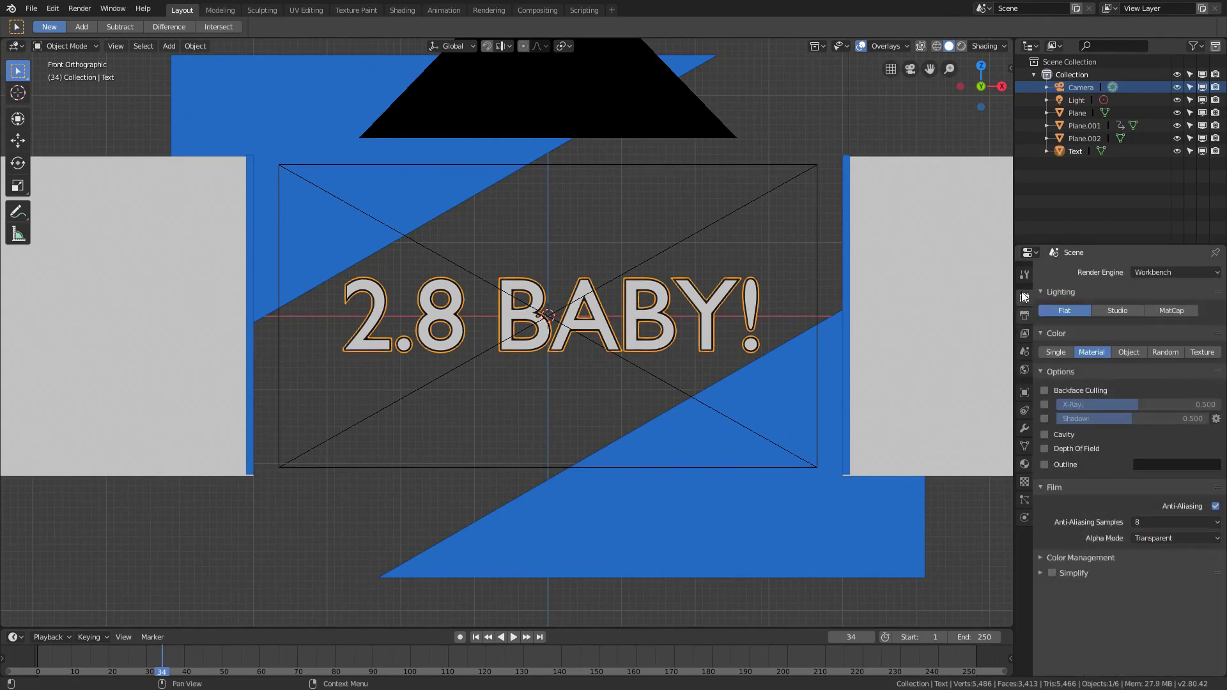
click(1088, 558)
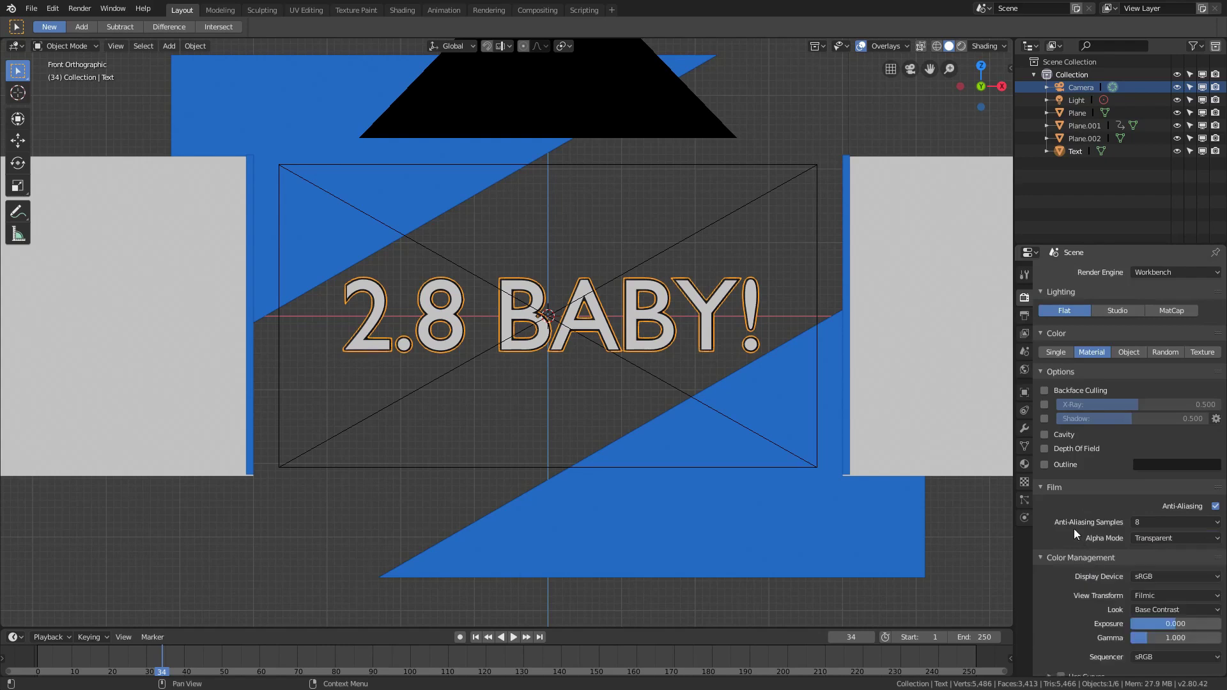
scroll(1148, 484, down, 1)
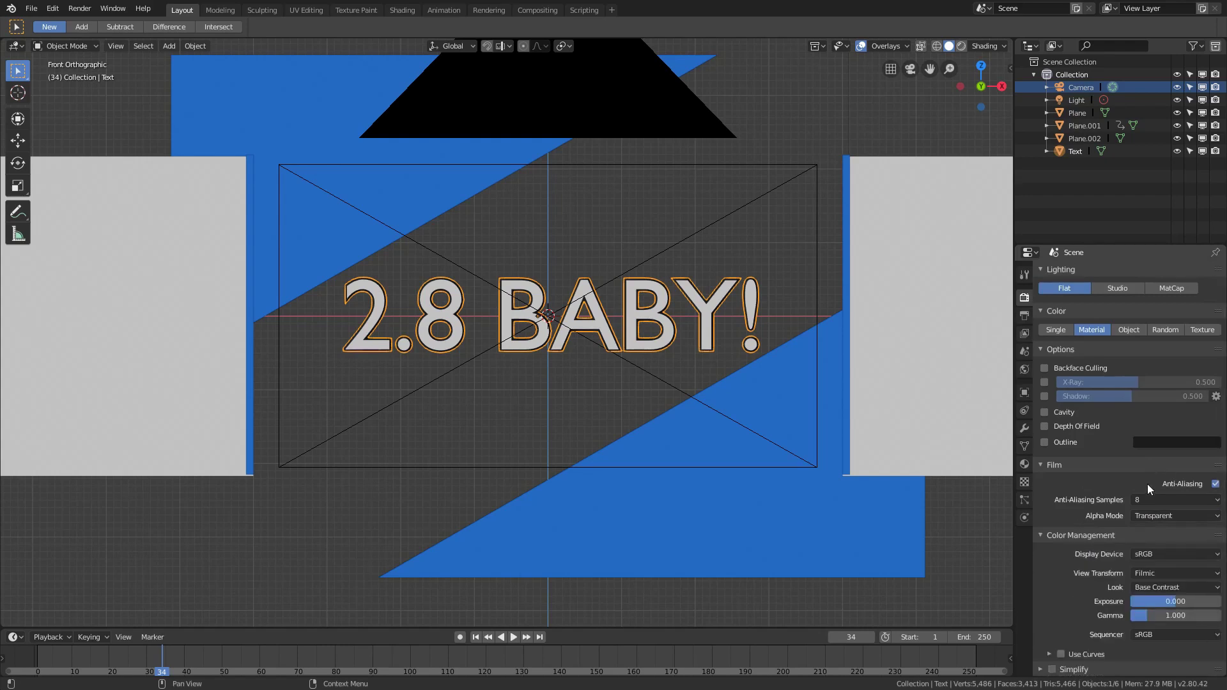
click(1133, 573)
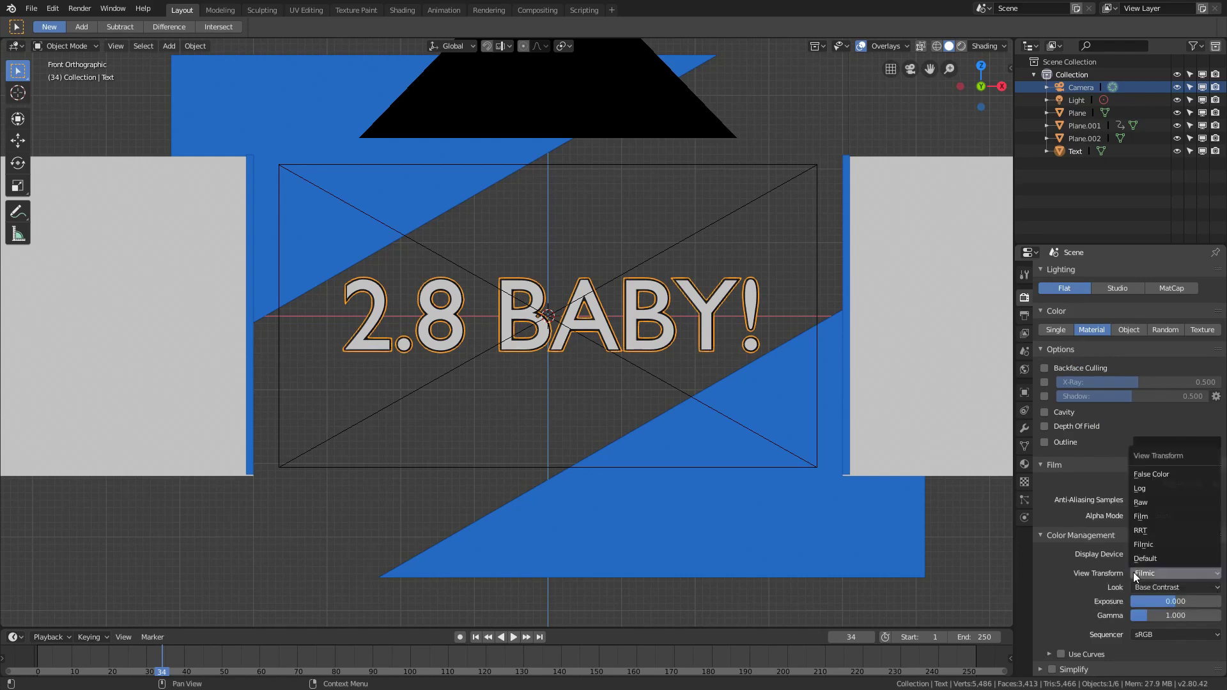
click(1132, 572)
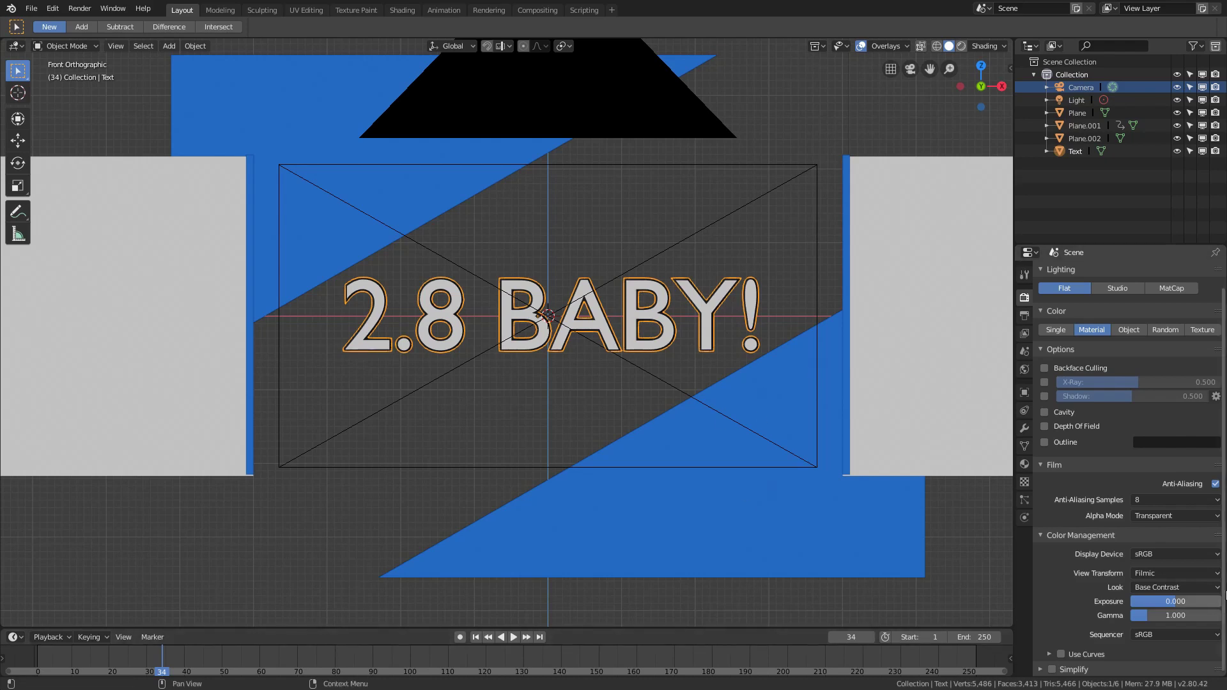
click(1150, 573)
click(1137, 558)
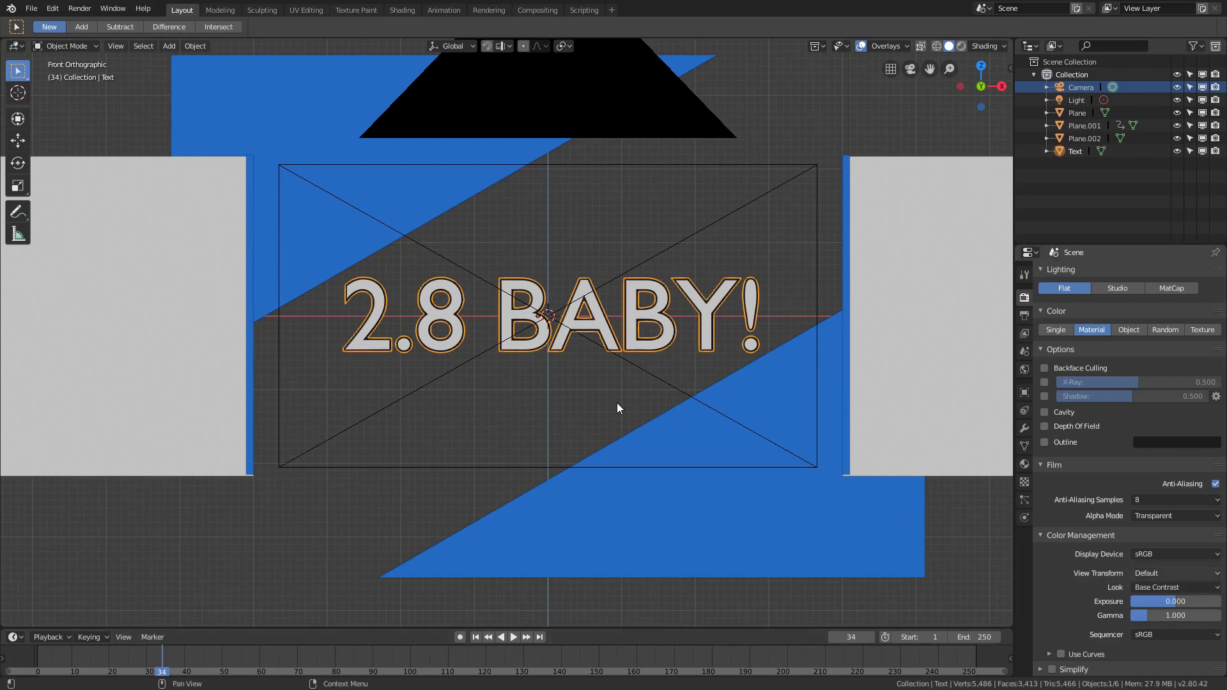
Step: Scrub the timeline back to frame 32 to check how the diagonal split looks across the whole scene
scroll(613, 419, down, 3)
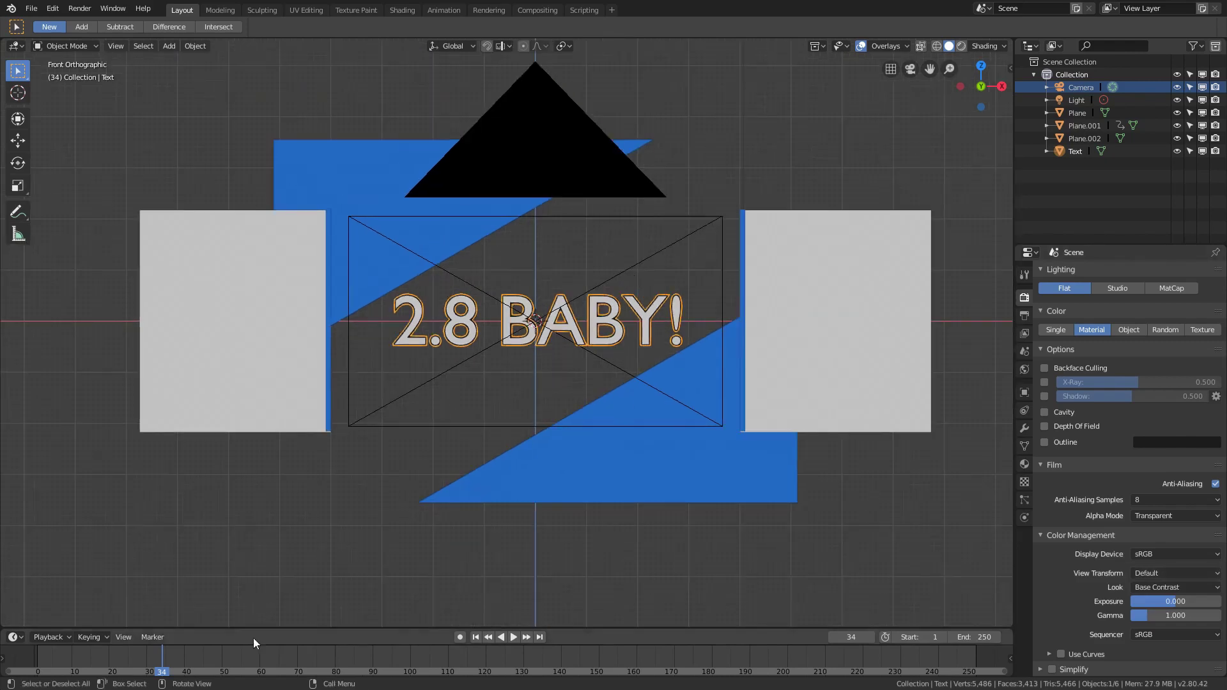
drag(192, 659, 154, 669)
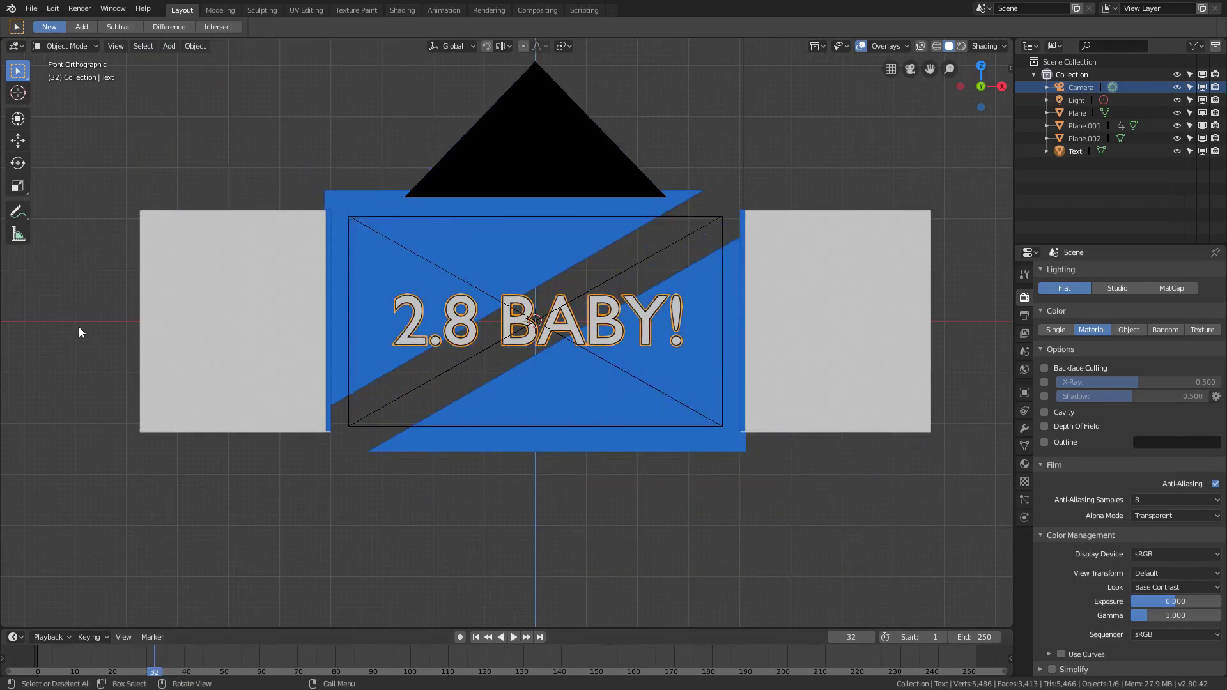